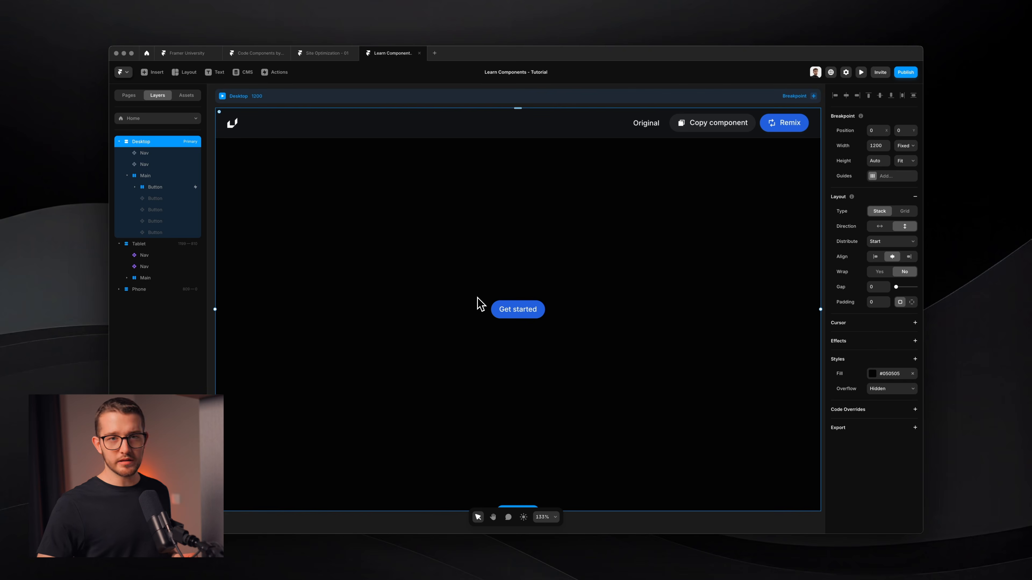
- Duplicate the Get started button frame four times inside the Main section of the Desktop breakpoint
{"action": "scroll", "coordinate": [477, 297], "scroll_direction": "down", "scroll_amount": 3}
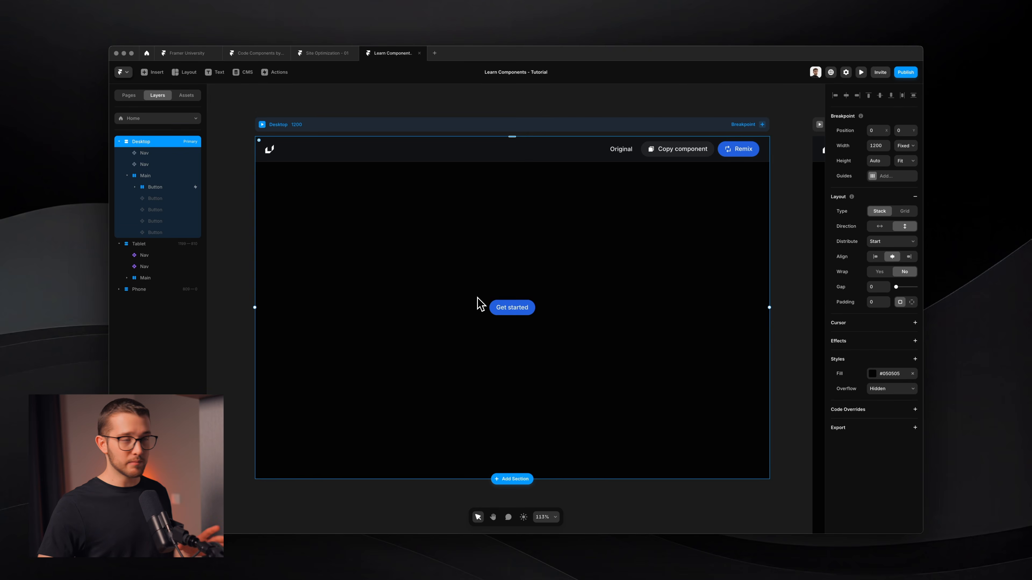
{"action": "scroll", "coordinate": [476, 297], "scroll_direction": "up", "scroll_amount": 2}
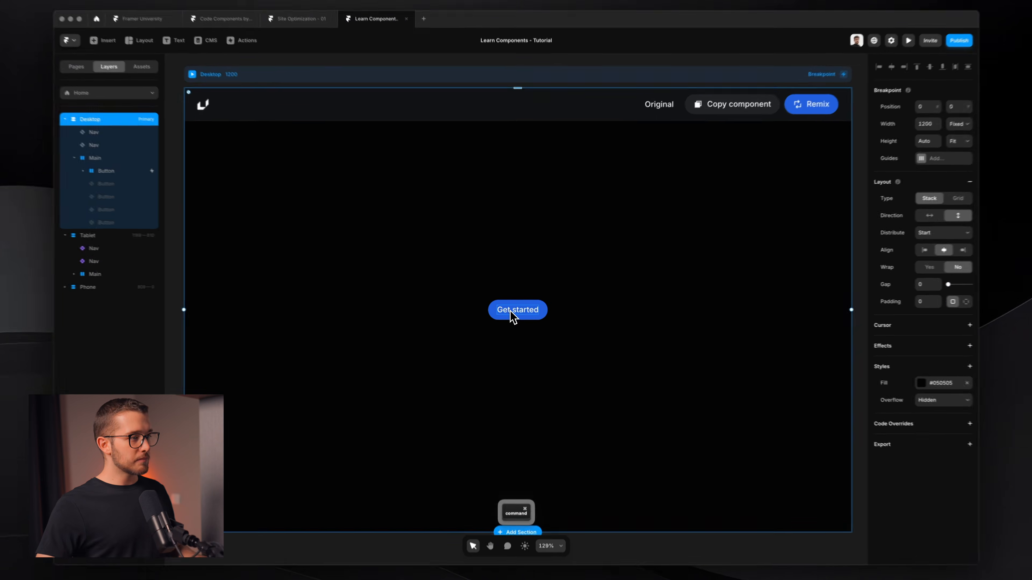
{"action": "left_click", "coordinate": [520, 313]}
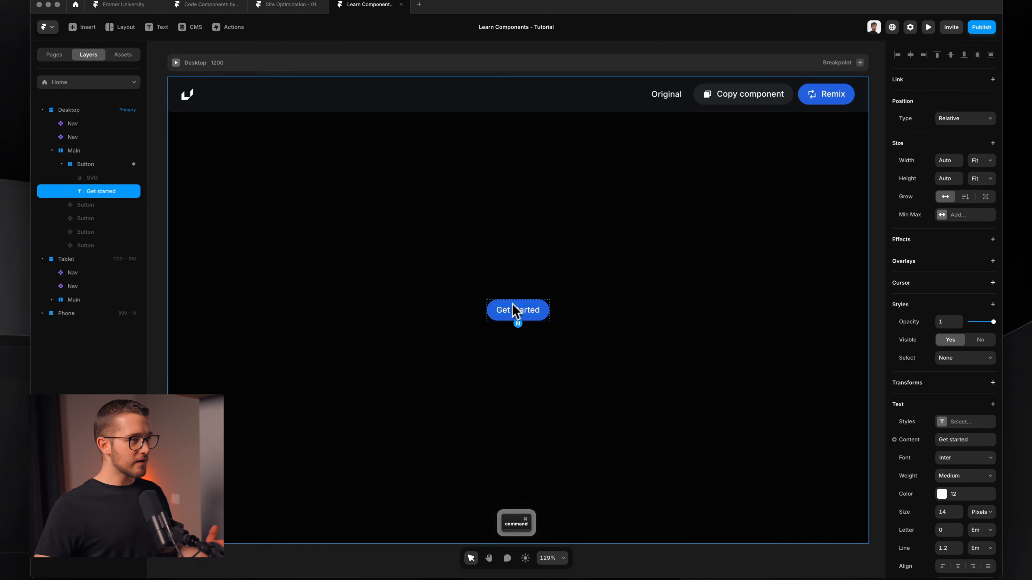
{"action": "scroll", "coordinate": [518, 308], "scroll_direction": "up", "scroll_amount": 3}
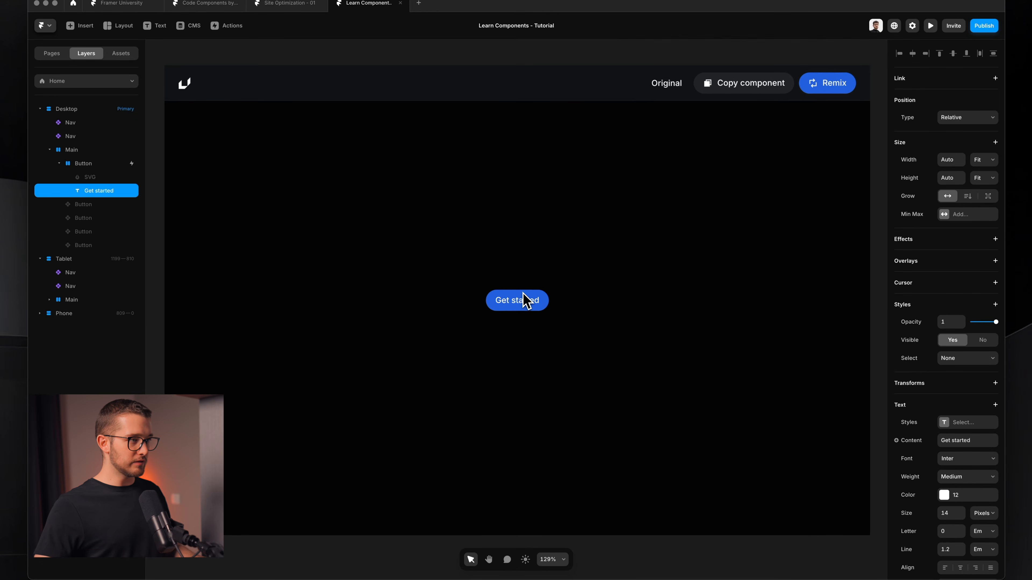
{"action": "scroll", "coordinate": [522, 301], "scroll_direction": "up", "scroll_amount": 4}
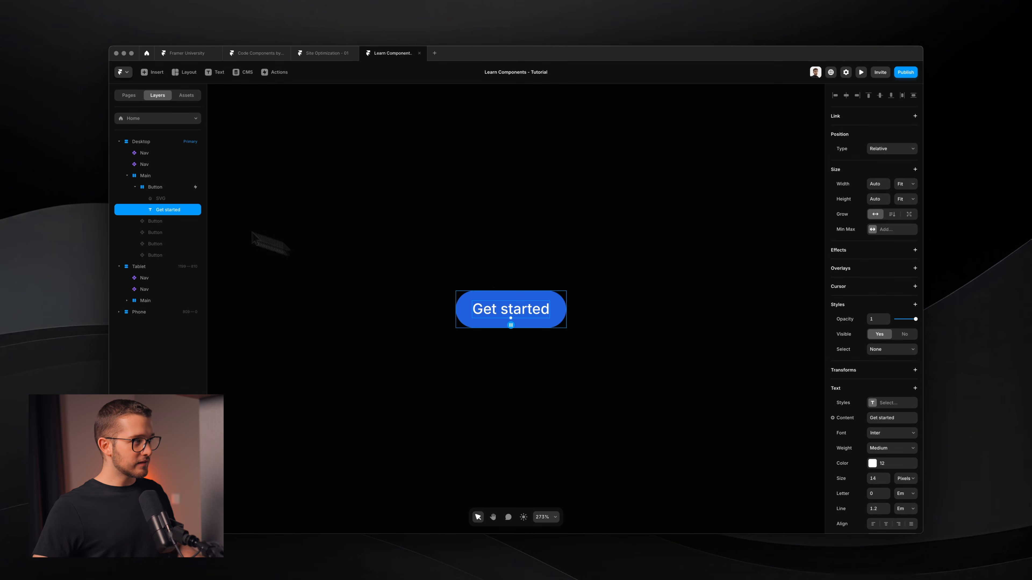
{"action": "left_click", "coordinate": [156, 187]}
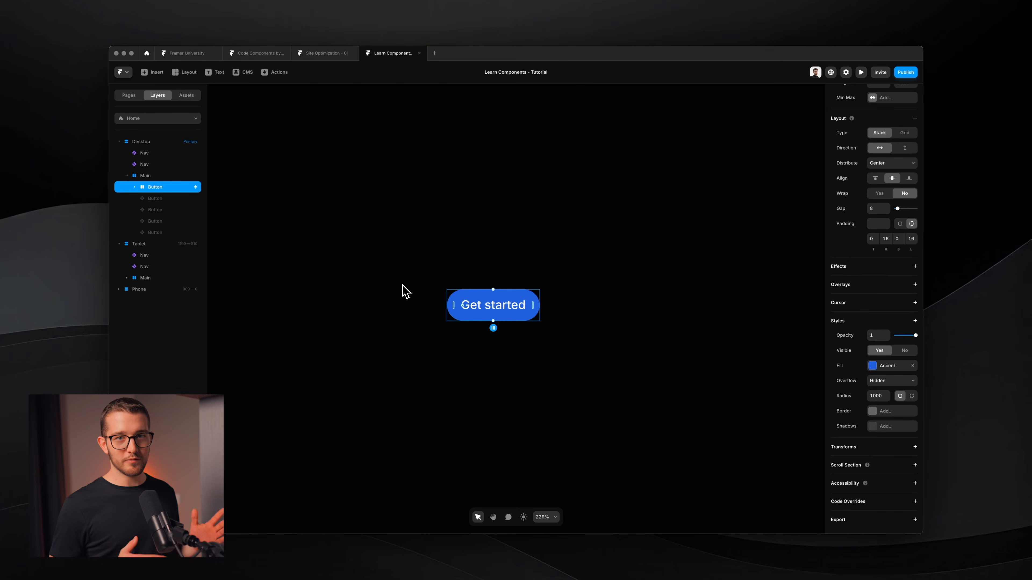
{"action": "key", "text": "super+d"}
{"action": "key", "text": "super+d"}
{"action": "key", "text": "super+d"}
{"action": "key", "text": "super+d"}
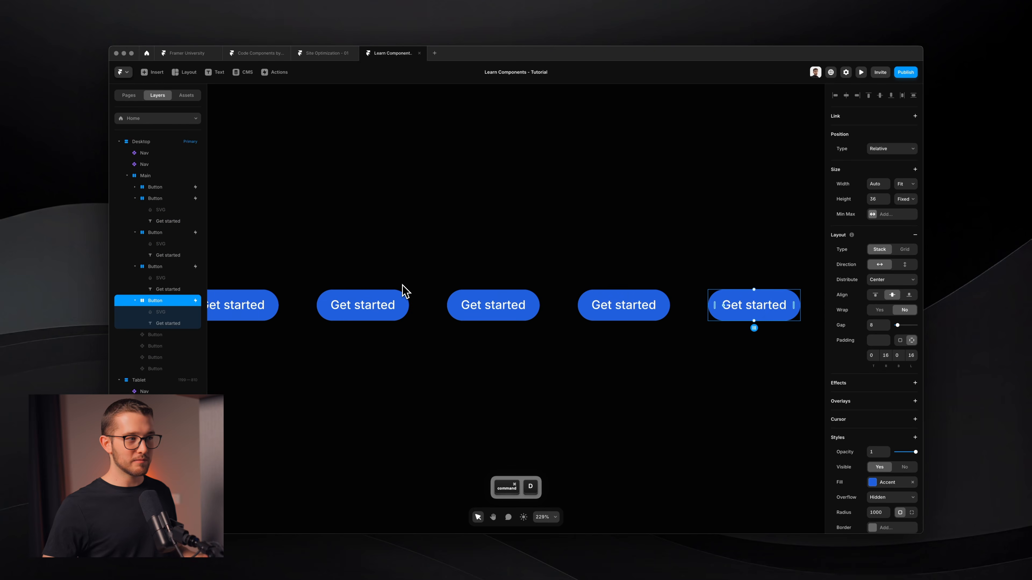
{"action": "key", "text": "shift+1"}
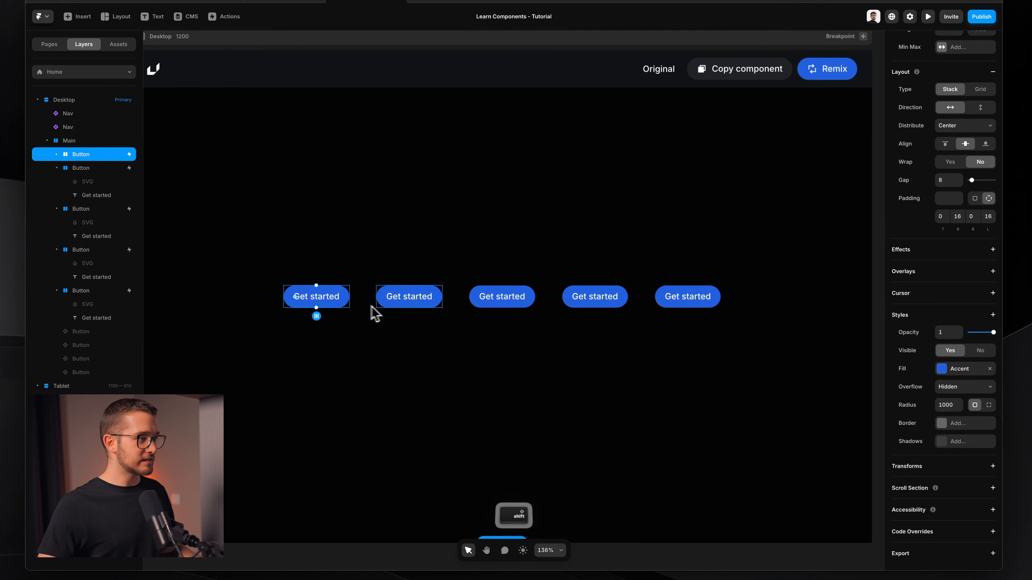
- Set the fill of all five Get started buttons to dark grey #343436
{"action": "left_click", "coordinate": [404, 304], "text": "shift"}
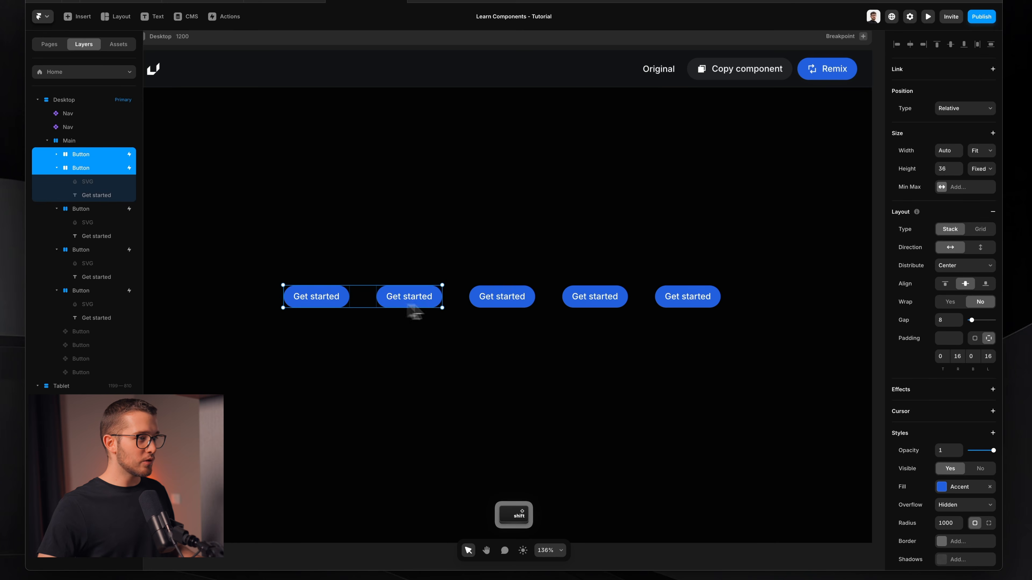
{"action": "left_click", "coordinate": [476, 304], "text": "shift"}
{"action": "left_click", "coordinate": [683, 303], "text": "shift"}
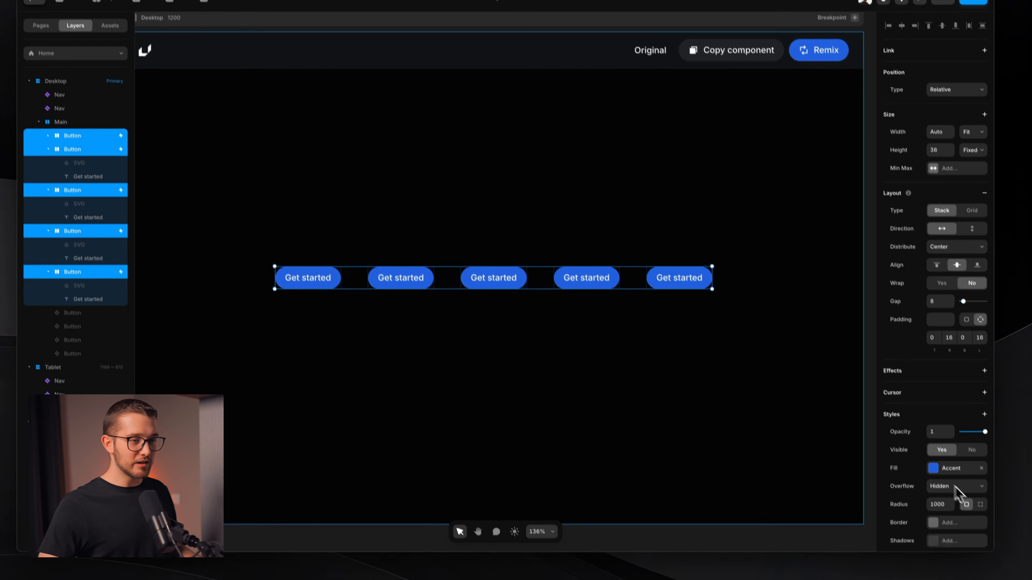
{"action": "left_click", "coordinate": [963, 488]}
{"action": "scroll", "coordinate": [814, 439], "scroll_direction": "down", "scroll_amount": 1}
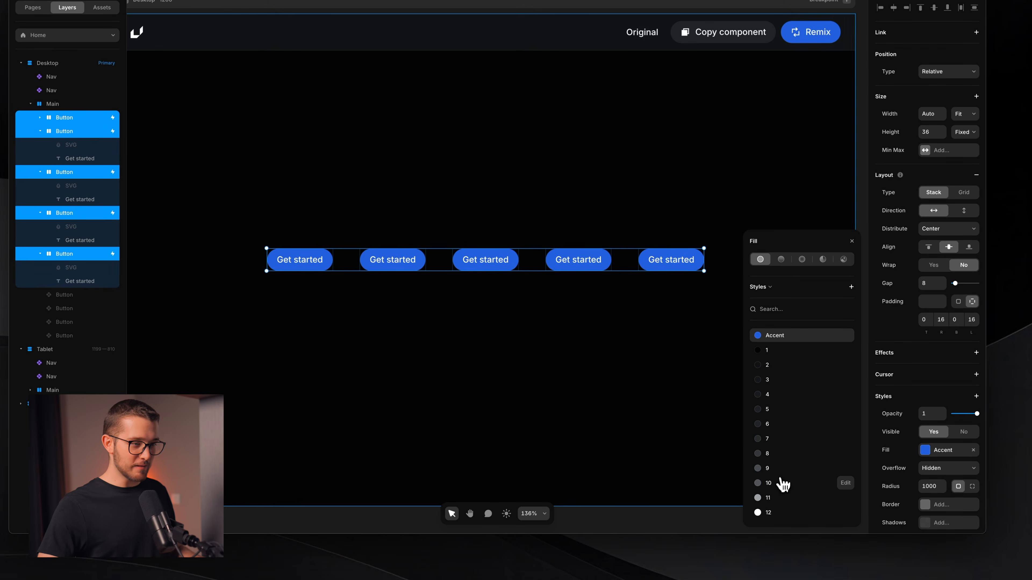
{"action": "left_click", "coordinate": [777, 510]}
{"action": "scroll", "coordinate": [771, 382], "scroll_direction": "up", "scroll_amount": 2}
{"action": "left_click_drag", "start_coordinate": [769, 321], "coordinate": [754, 323]}
{"action": "left_click", "coordinate": [675, 322]}
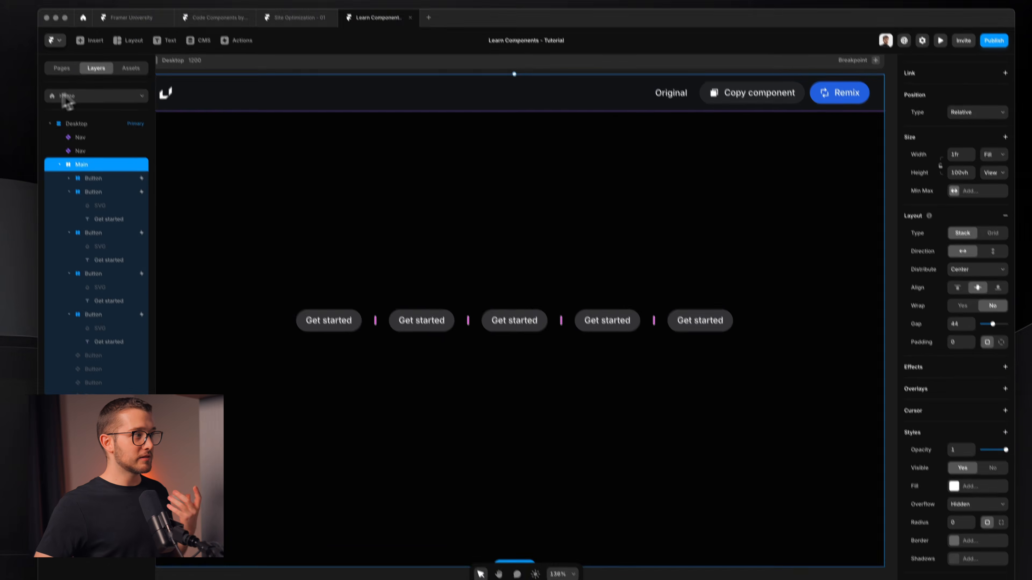
- Open /page-2 to look at its heading text and return to the Home page
{"action": "left_click", "coordinate": [32, 7]}
{"action": "left_click", "coordinate": [85, 155]}
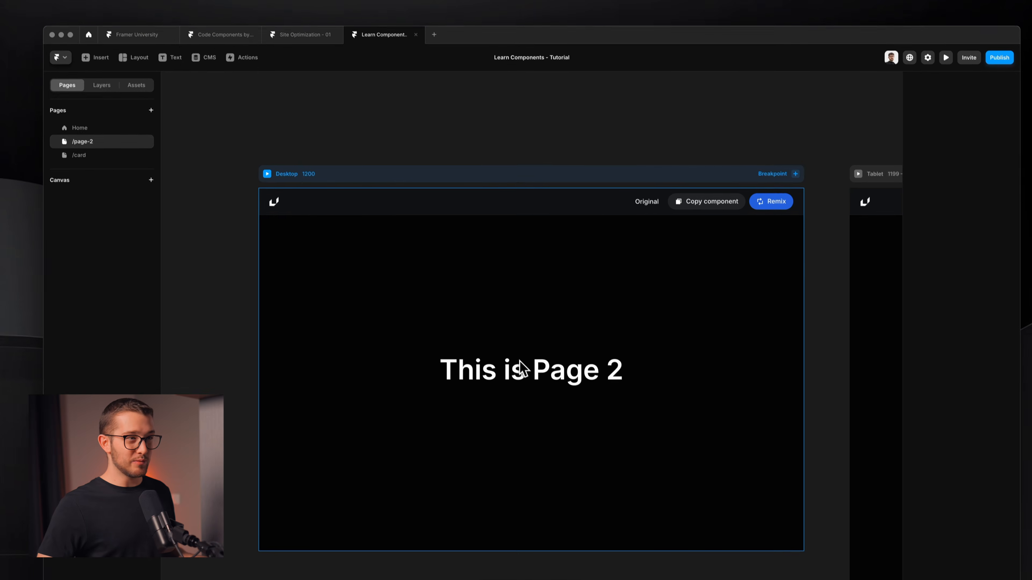
{"action": "left_click", "coordinate": [549, 348], "text": "super"}
{"action": "left_click", "coordinate": [548, 348], "text": "super"}
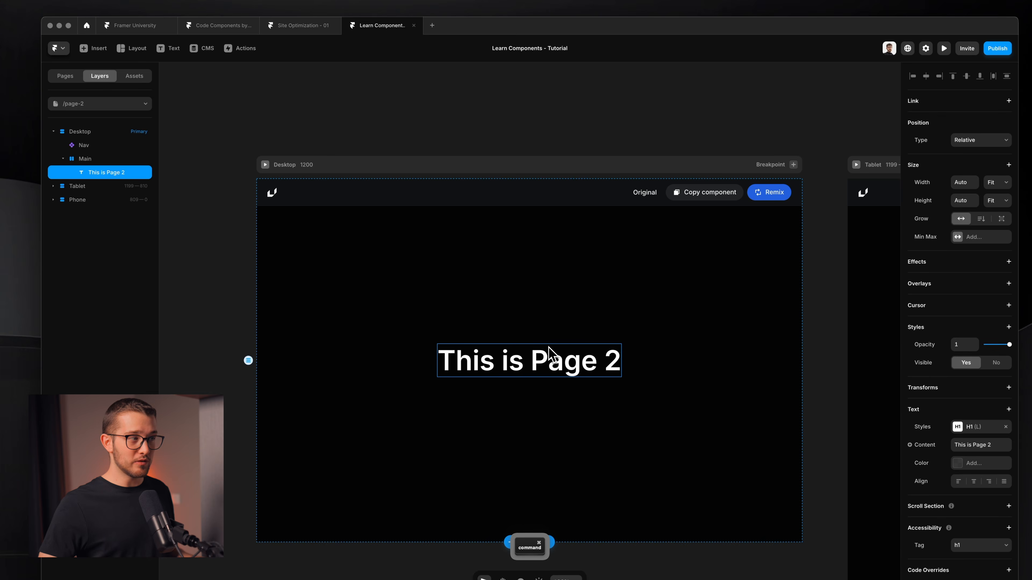
{"action": "left_click", "coordinate": [73, 104]}
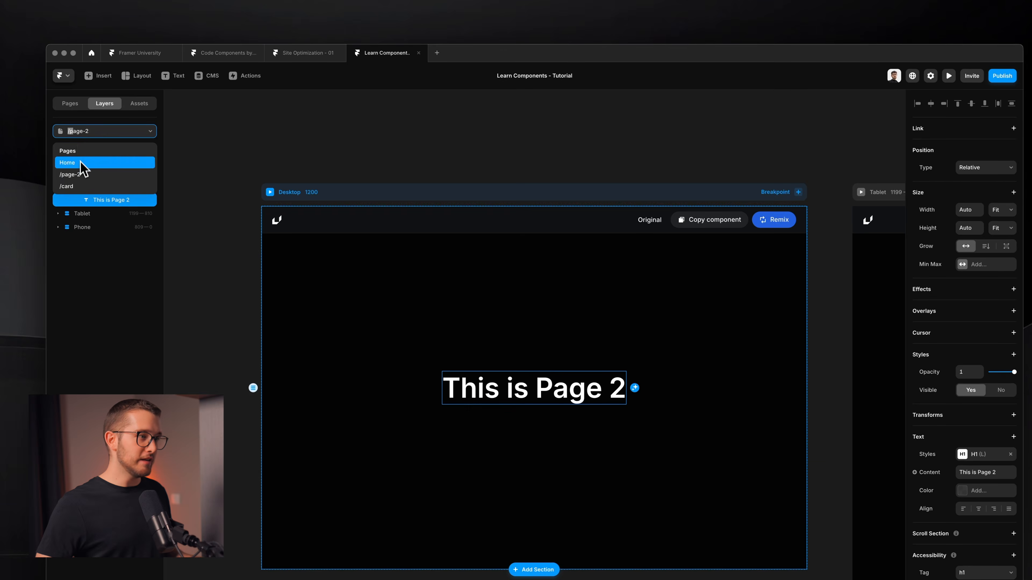
{"action": "left_click", "coordinate": [75, 139]}
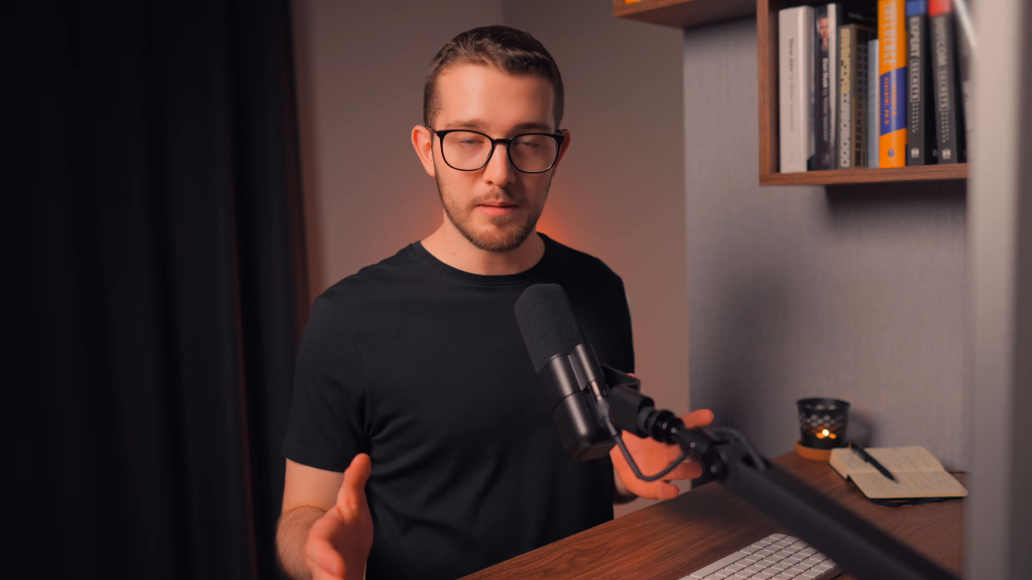
- Delete the five grey Get started button frames and make the four hidden Button component instances in Main visible
{"action": "key", "text": "super+z"}
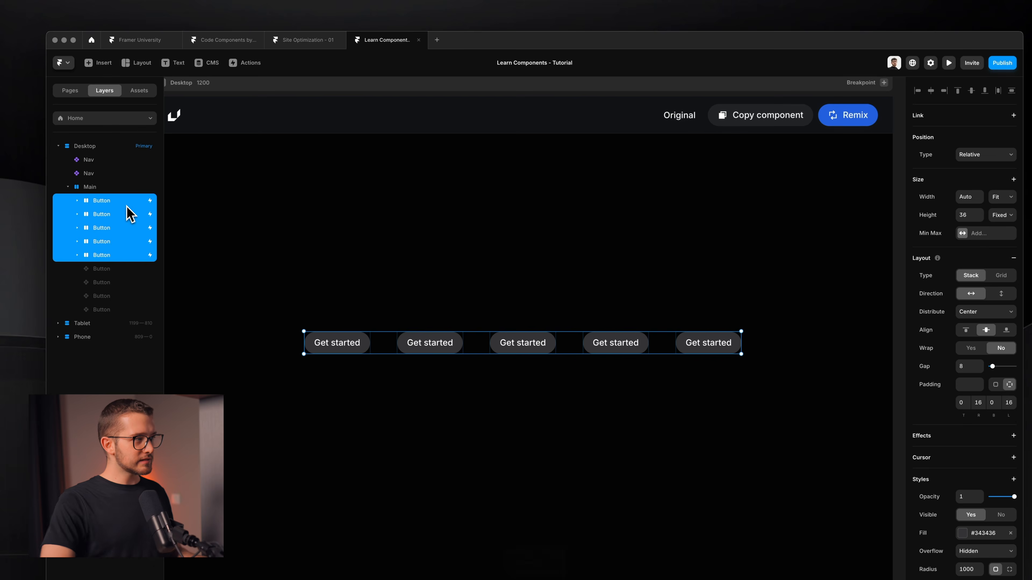
{"action": "key", "text": "BackSpace"}
{"action": "left_click", "coordinate": [127, 203]}
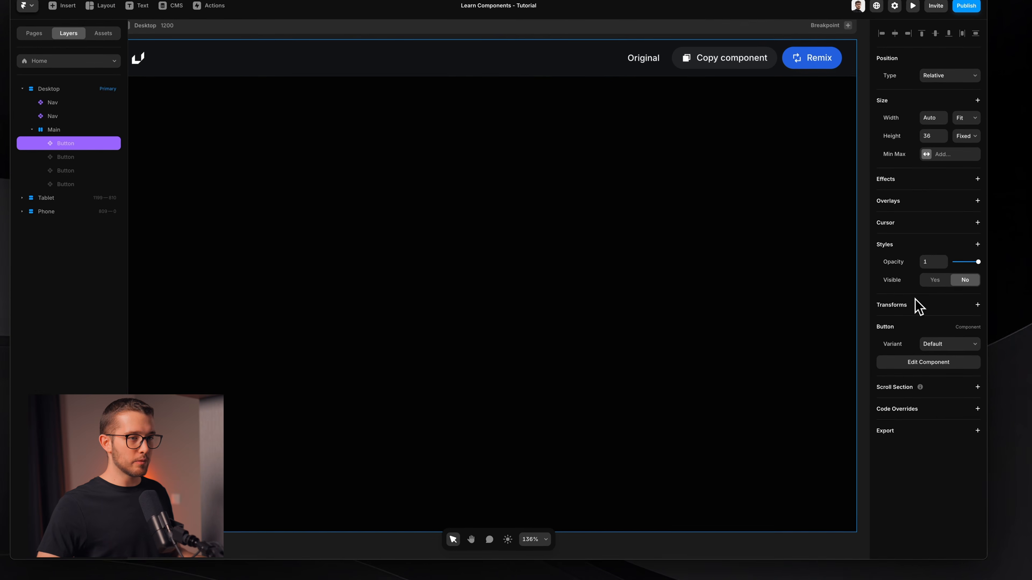
{"action": "left_click", "coordinate": [934, 281]}
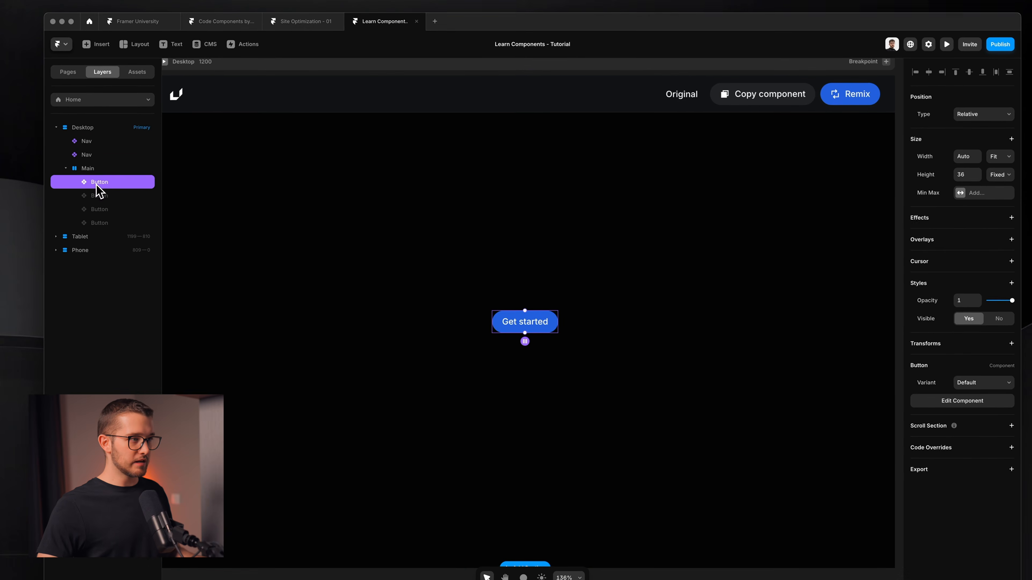
{"action": "left_click", "coordinate": [99, 195]}
{"action": "left_click", "coordinate": [99, 223], "text": "shift"}
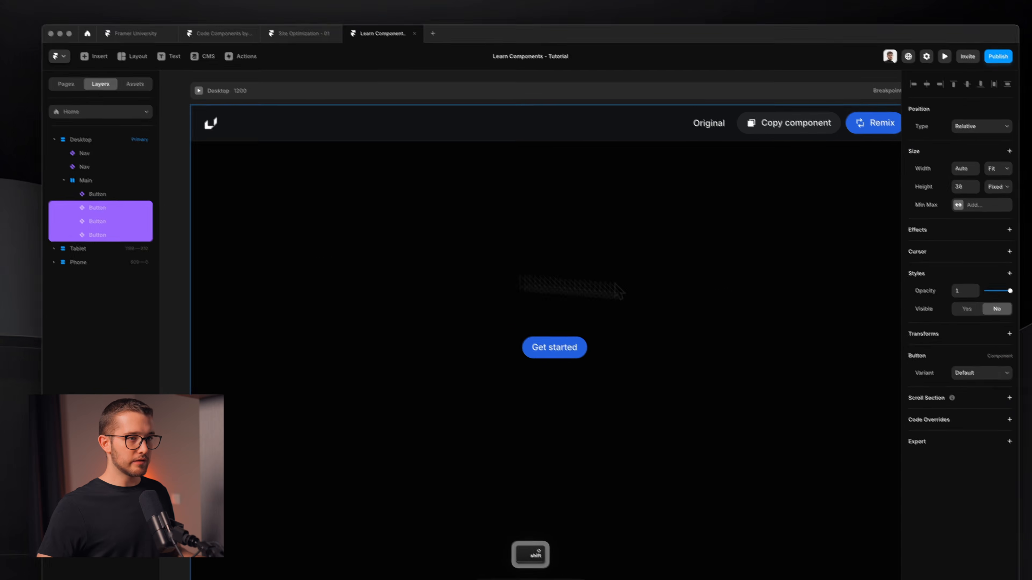
{"action": "left_click", "coordinate": [966, 309]}
{"action": "left_click", "coordinate": [608, 339]}
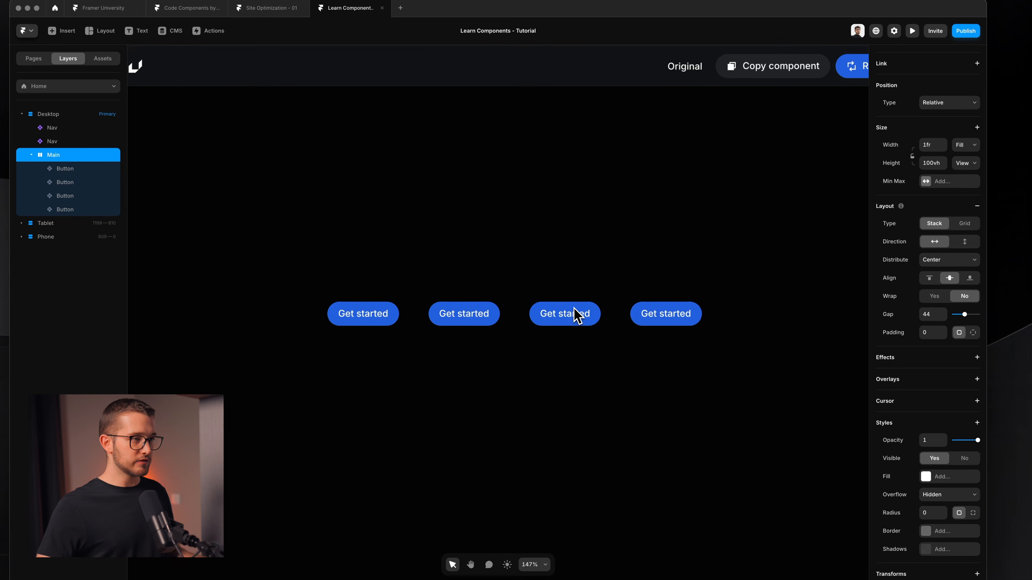
- Open the Button component for editing and set the Default variant's fill to purple #981FDE
{"action": "scroll", "coordinate": [575, 315], "scroll_direction": "up", "scroll_amount": 2}
{"action": "left_click", "coordinate": [342, 299]}
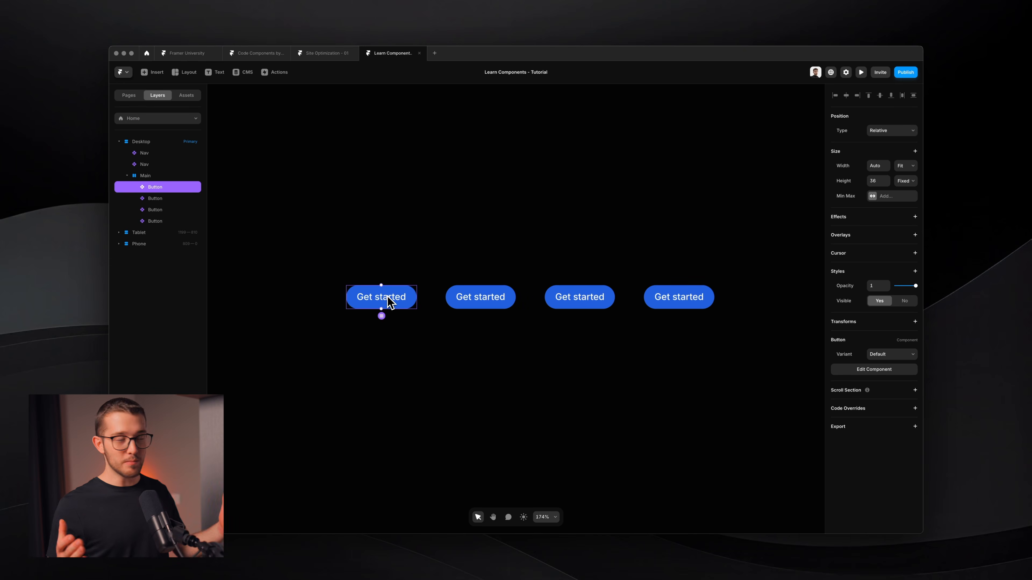
{"action": "double_click", "coordinate": [406, 300]}
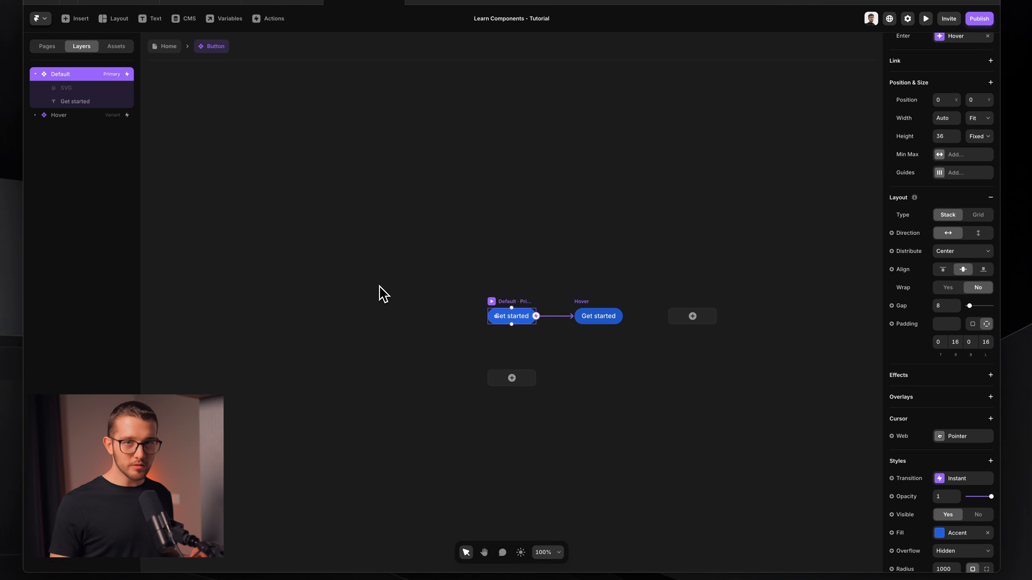
{"action": "scroll", "coordinate": [551, 308], "scroll_direction": "up", "scroll_amount": 5}
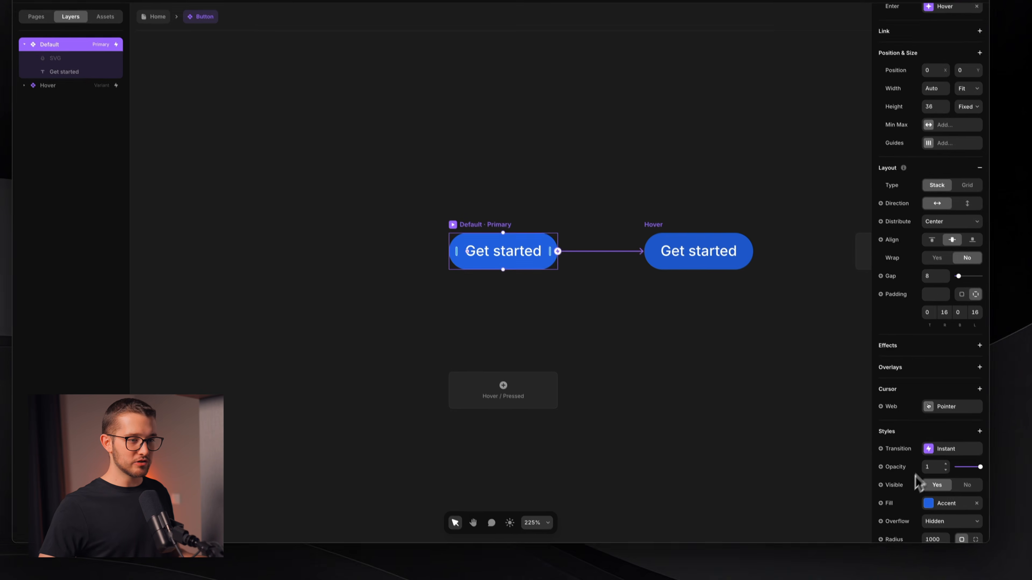
{"action": "left_click", "coordinate": [931, 502]}
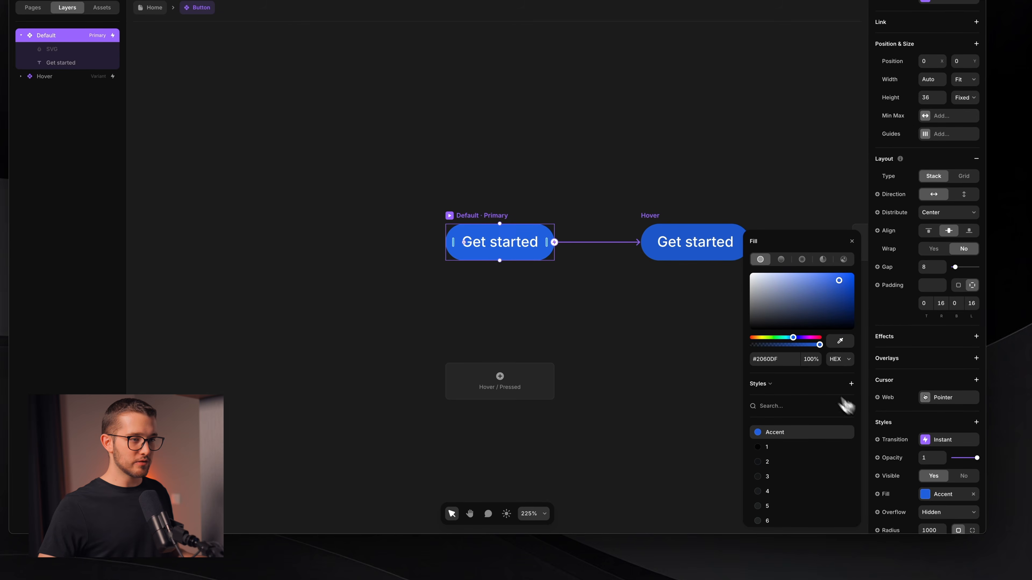
{"action": "left_click", "coordinate": [798, 338]}
{"action": "left_click_drag", "start_coordinate": [800, 340], "coordinate": [806, 342]}
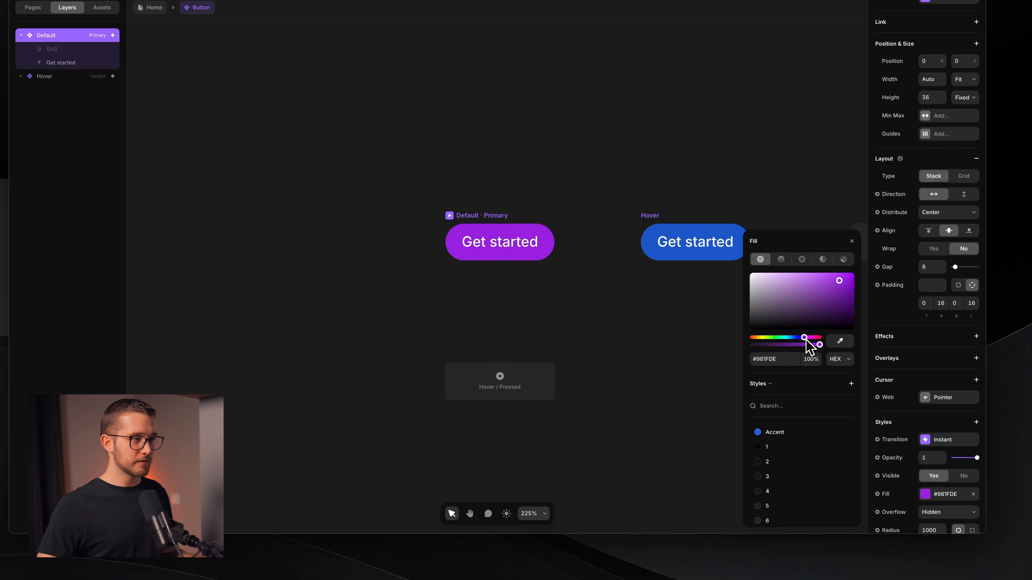
- Make the SVG icon visible in the Button component's Default variant and return to the Home page
{"action": "left_click", "coordinate": [51, 49]}
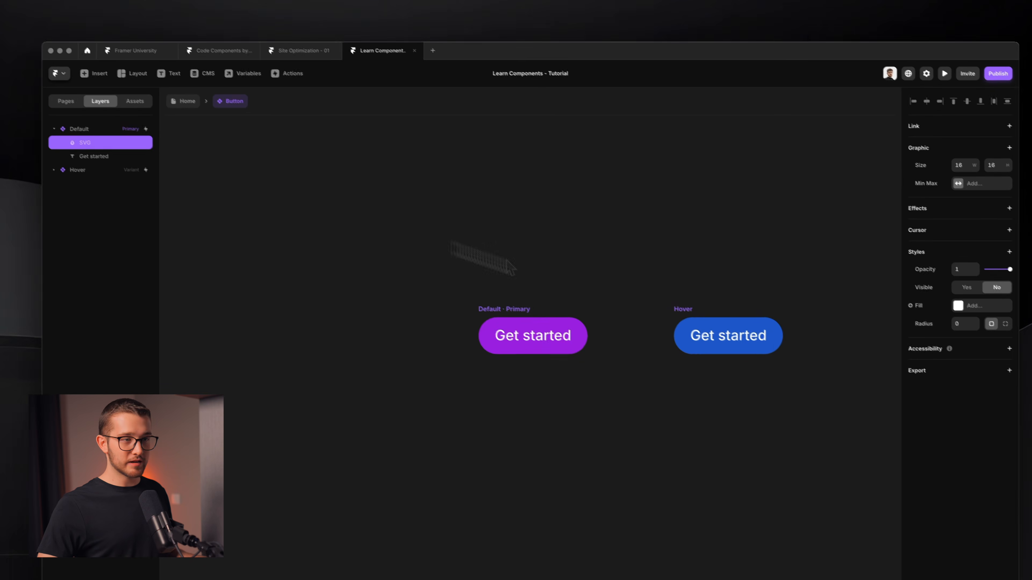
{"action": "left_click", "coordinate": [931, 271]}
{"action": "left_click", "coordinate": [594, 220]}
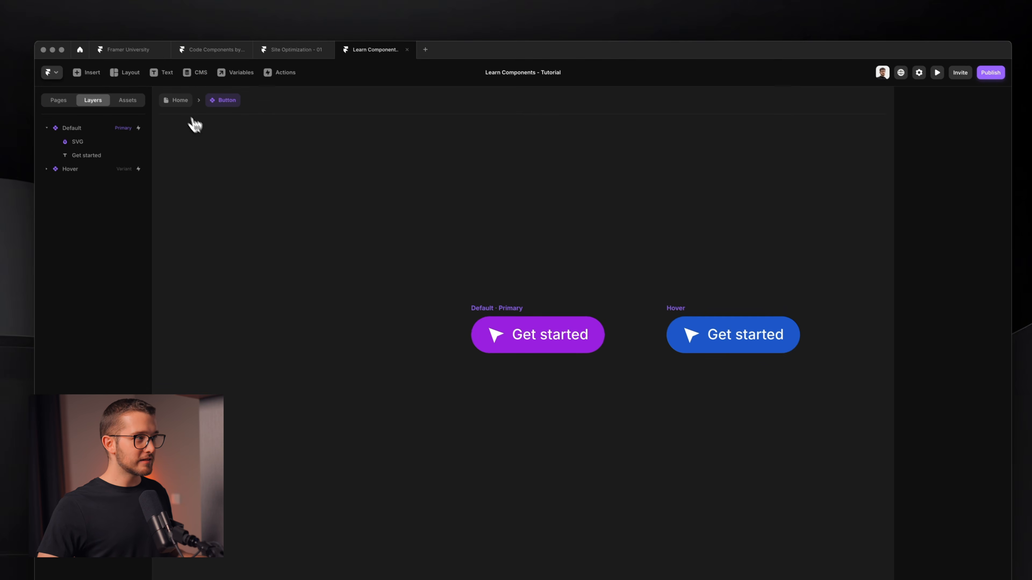
{"action": "left_click", "coordinate": [157, 83]}
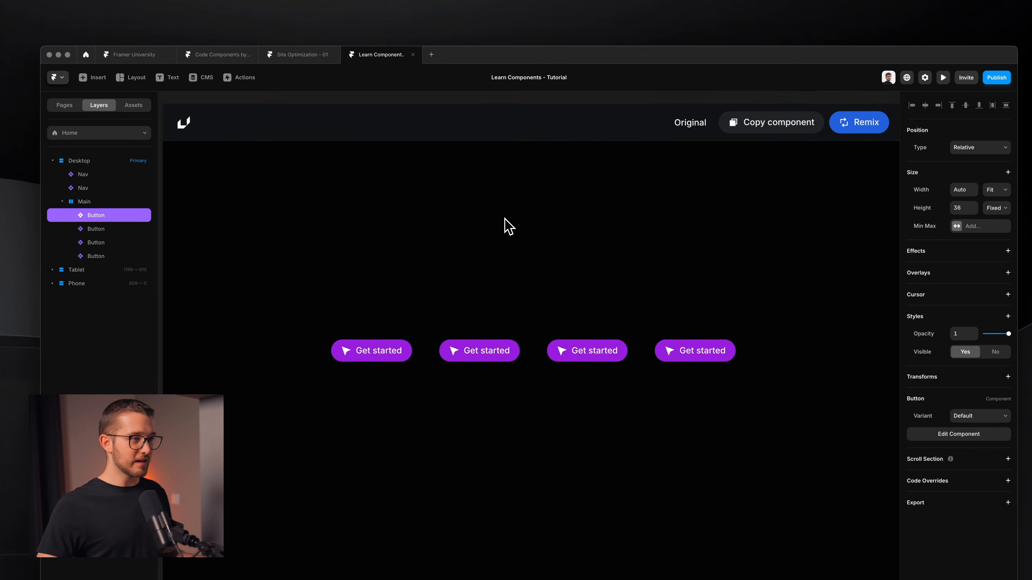
{"action": "key", "text": "super+p"}
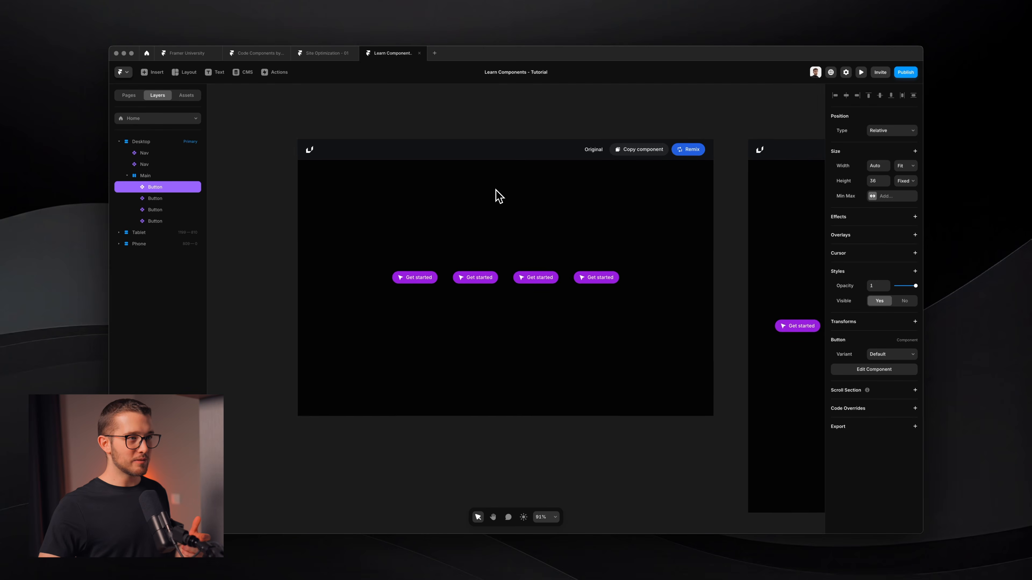
- Examine the Nav component instance and its variant settings across the Desktop, Tablet and Phone breakpoints
{"action": "scroll", "coordinate": [496, 189], "scroll_direction": "up", "scroll_amount": 3}
{"action": "left_click", "coordinate": [520, 141], "text": "super"}
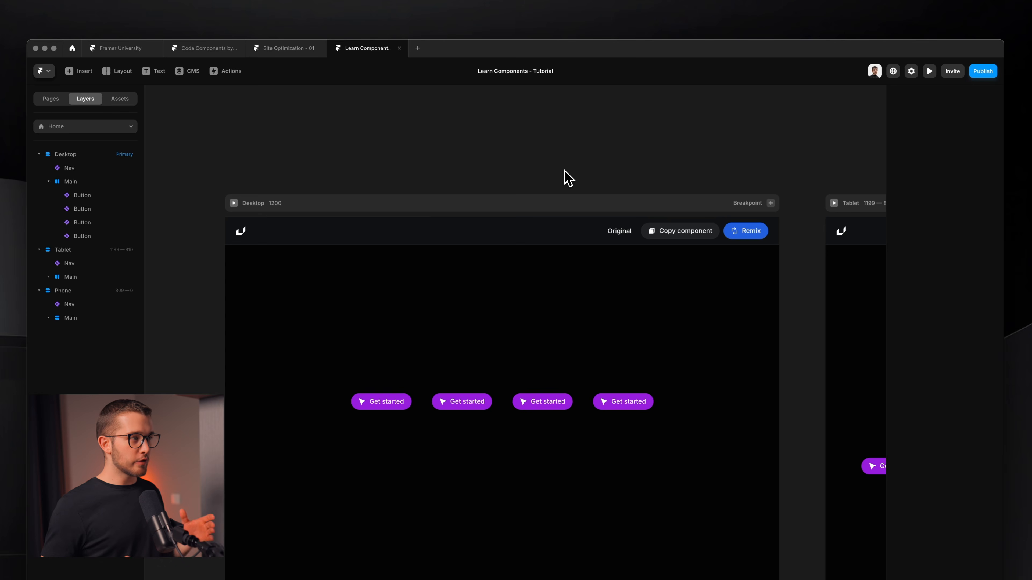
{"action": "left_click", "coordinate": [534, 238]}
{"action": "scroll", "coordinate": [536, 240], "scroll_direction": "right", "scroll_amount": 10}
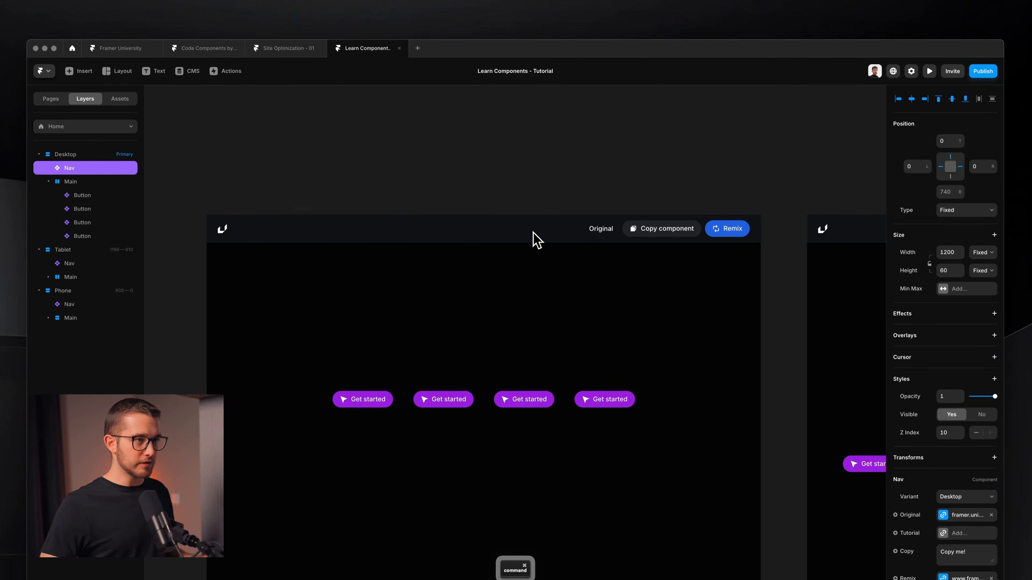
{"action": "scroll", "coordinate": [533, 232], "scroll_direction": "right", "scroll_amount": 2}
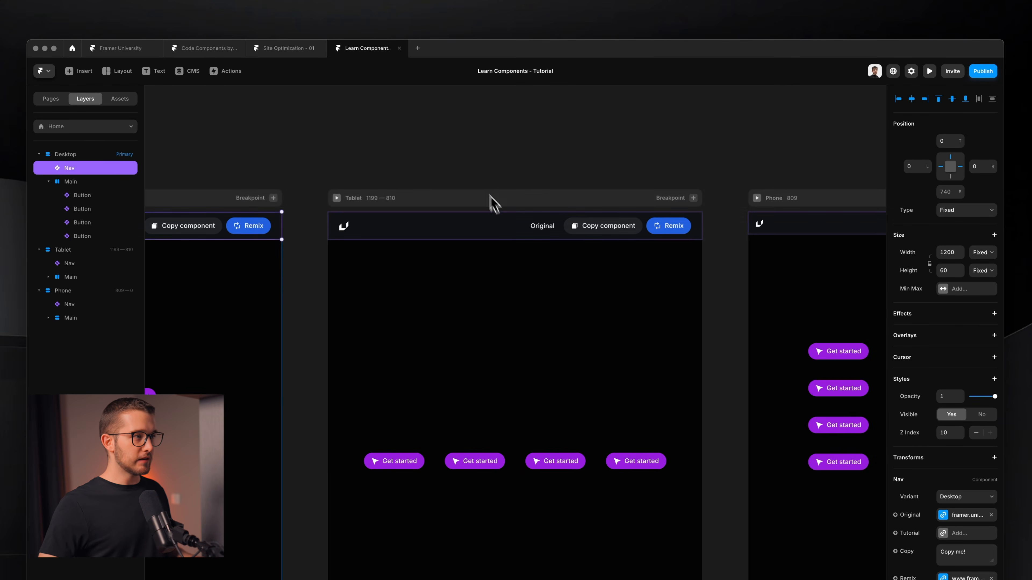
{"action": "left_click", "coordinate": [485, 197]}
{"action": "scroll", "coordinate": [485, 197], "scroll_direction": "right", "scroll_amount": 10}
{"action": "scroll", "coordinate": [490, 203], "scroll_direction": "left", "scroll_amount": 4}
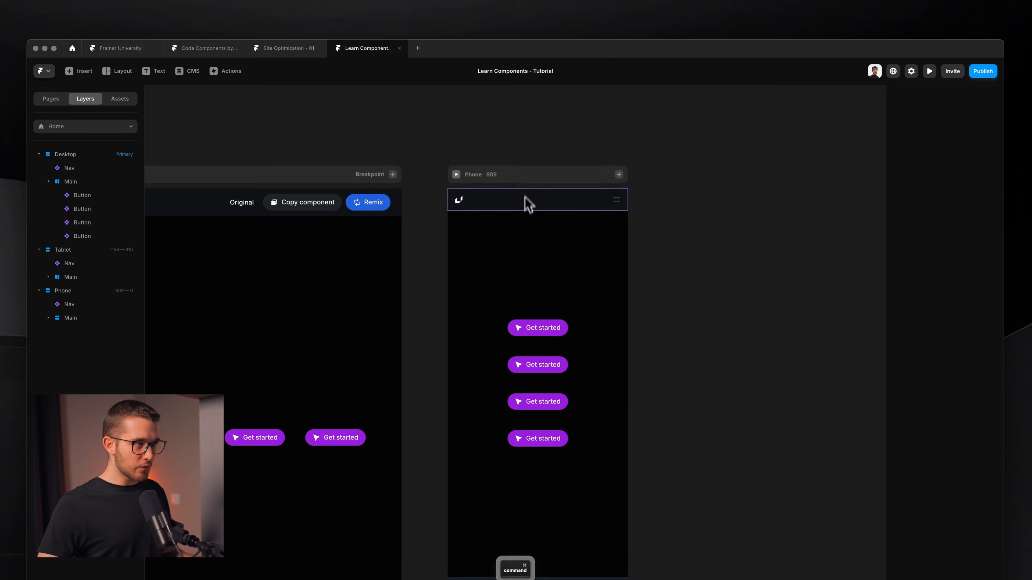
{"action": "left_click", "coordinate": [527, 211], "text": "super"}
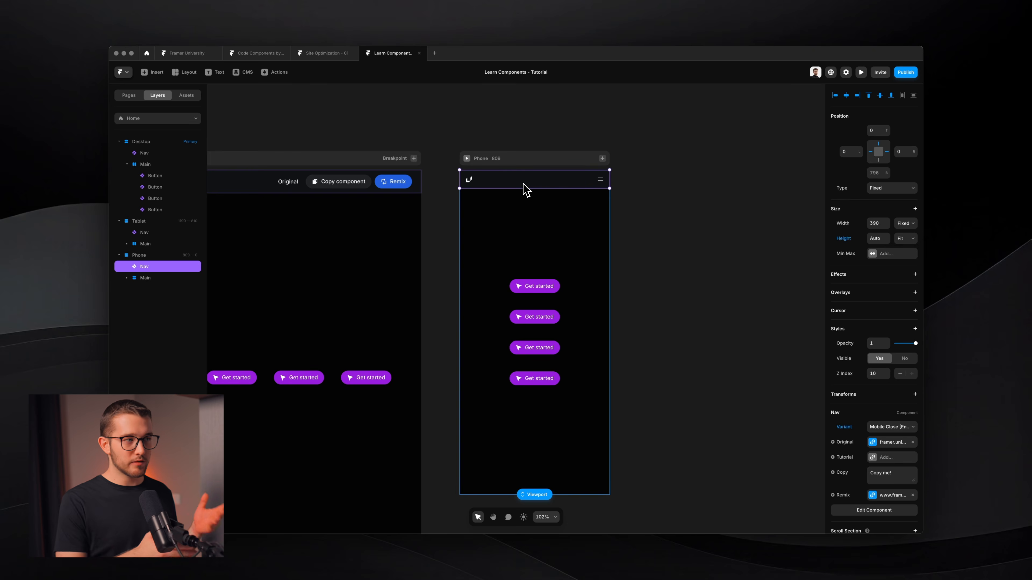
- Preview the Phone breakpoint and open and close the Nav's mobile menu
{"action": "left_click", "coordinate": [466, 158]}
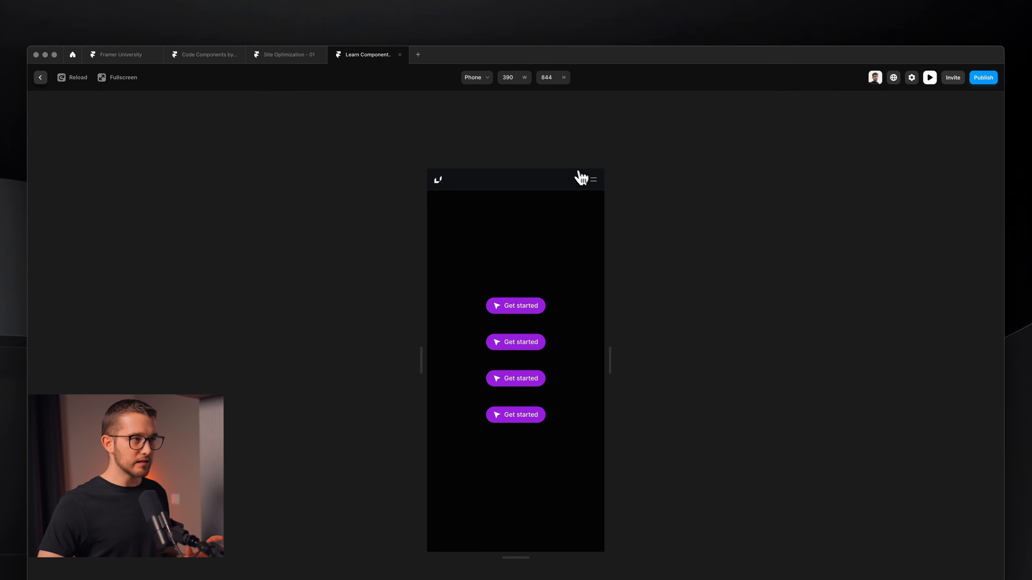
{"action": "left_click", "coordinate": [592, 179]}
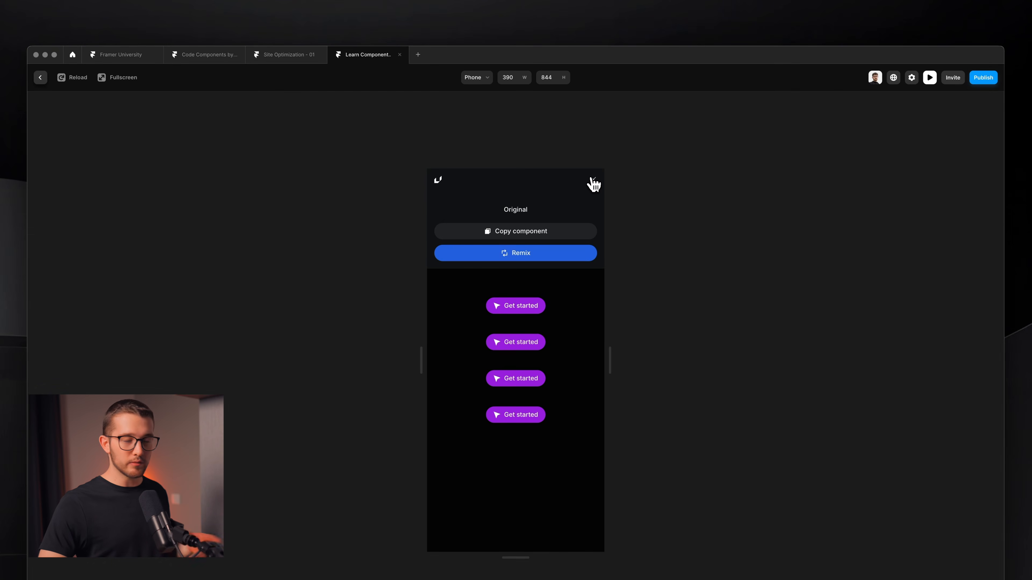
{"action": "left_click", "coordinate": [593, 180]}
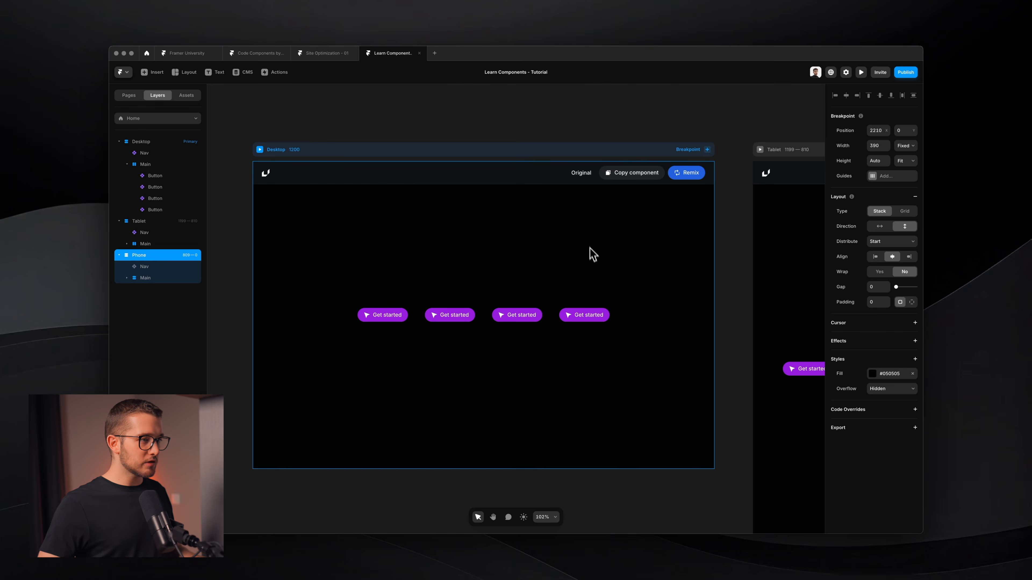
- Delete the four Button instances from Main in the Desktop breakpoint
{"action": "left_click", "coordinate": [575, 315], "text": "super"}
{"action": "left_click", "coordinate": [528, 315], "text": "shift+super"}
{"action": "left_click", "coordinate": [442, 316], "text": "shift+super"}
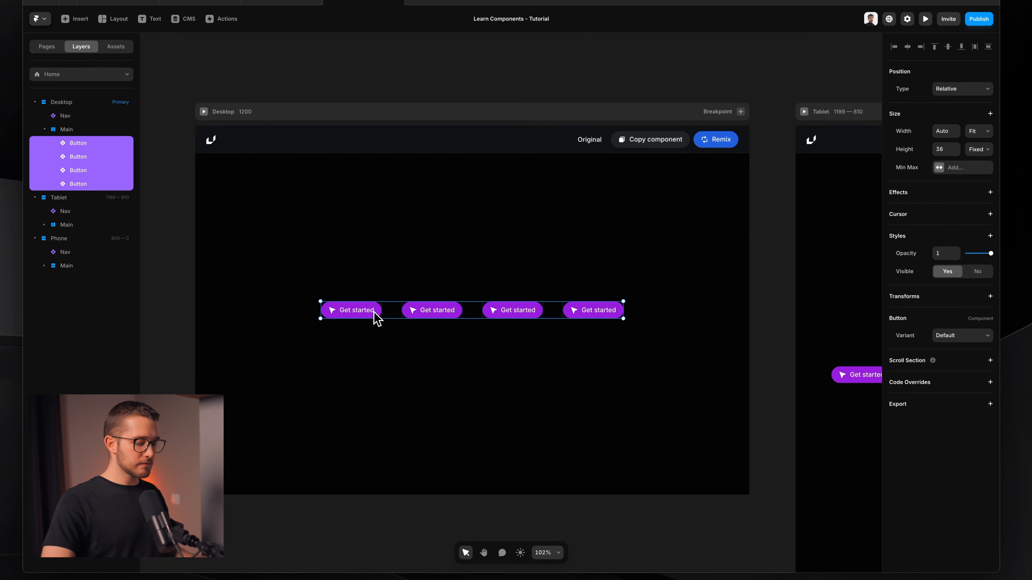
{"action": "key", "text": "Delete"}
{"action": "scroll", "coordinate": [500, 372], "scroll_direction": "up", "scroll_amount": 2}
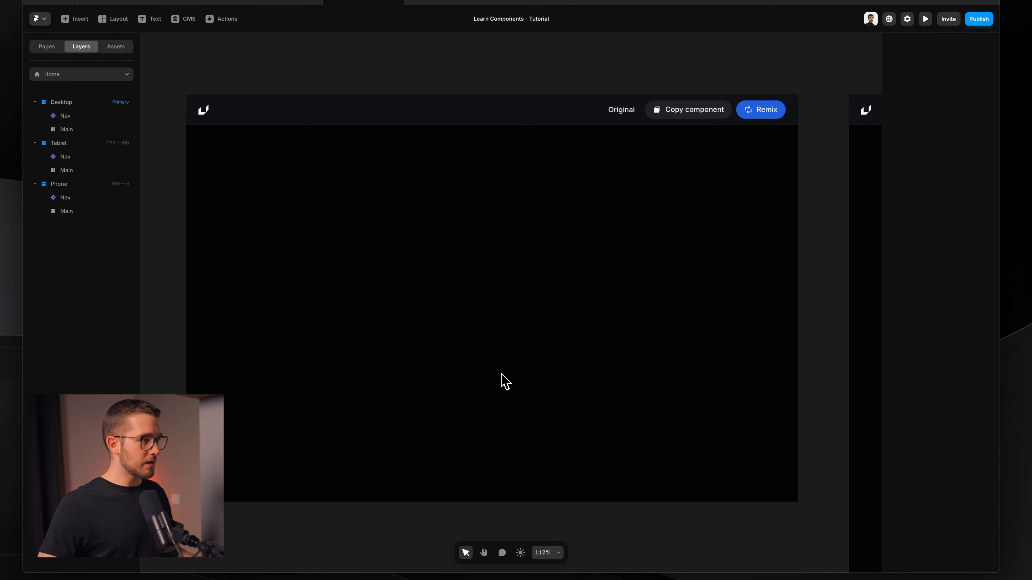
- Draw a frame in the middle of the Desktop breakpoint's Main and set its width to 100 and height to 44
{"action": "key", "text": "f"}
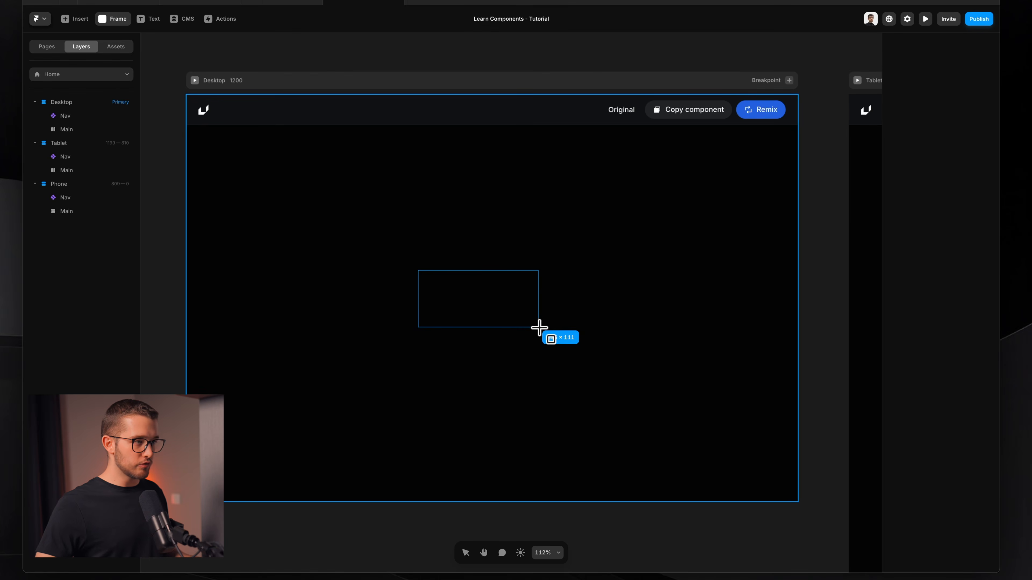
{"action": "left_click_drag", "start_coordinate": [539, 328], "coordinate": [538, 327]}
{"action": "left_click", "coordinate": [947, 170]}
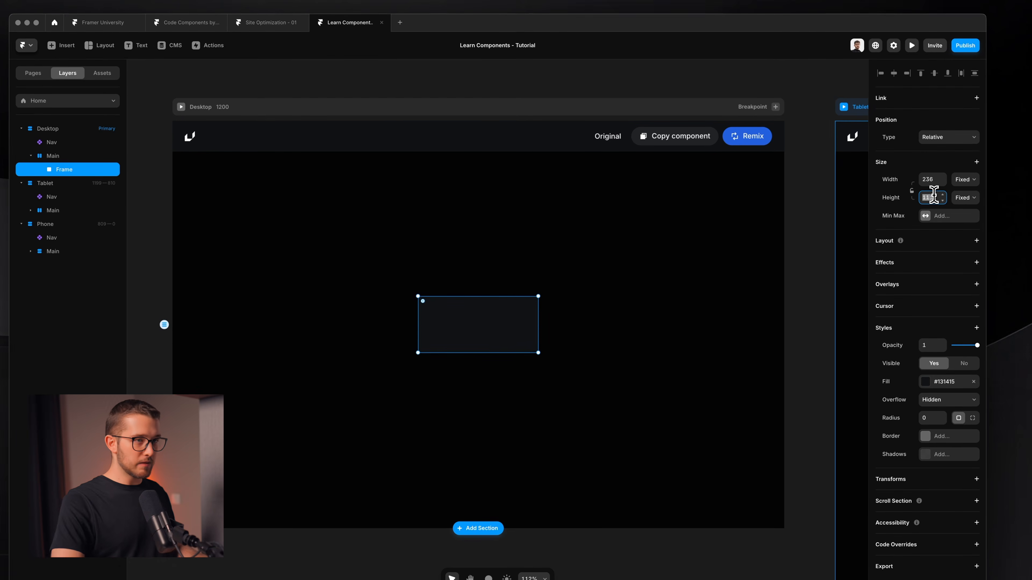
{"action": "type", "text": "44"}
{"action": "key", "text": "Return"}
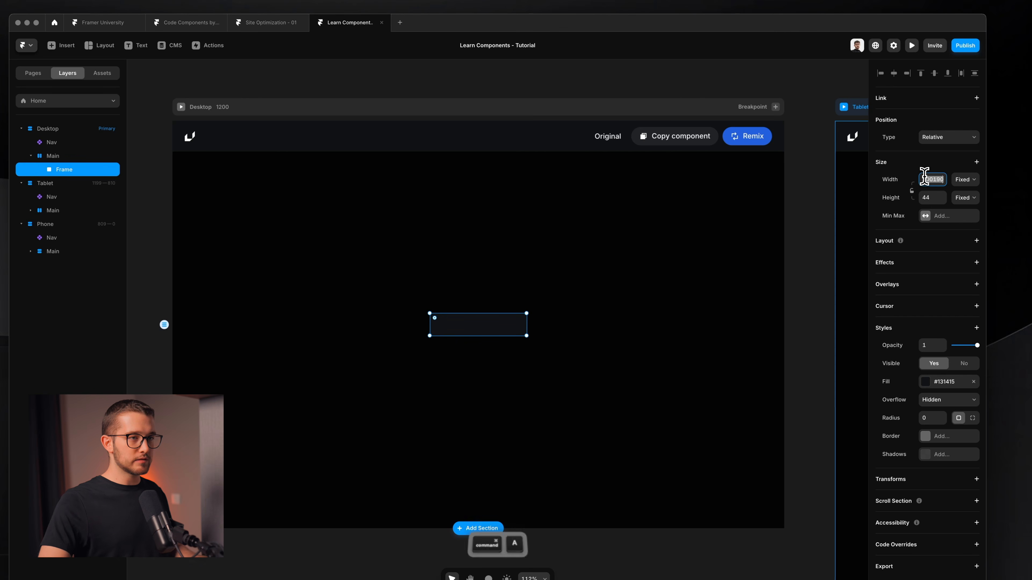
{"action": "scroll", "coordinate": [498, 333], "scroll_direction": "up", "scroll_amount": 3}
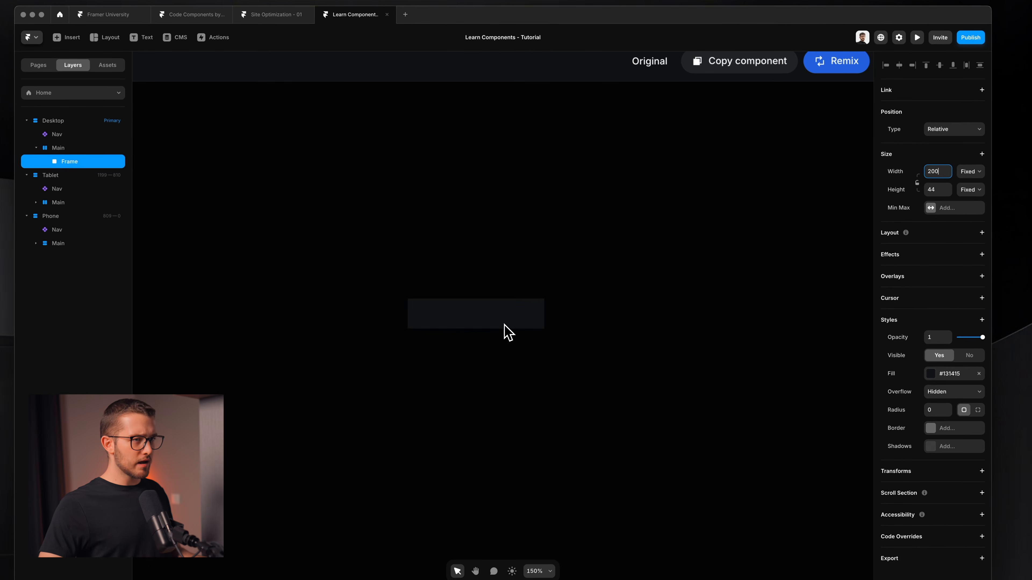
{"action": "double_click", "coordinate": [933, 172]}
{"action": "type", "text": "1"}
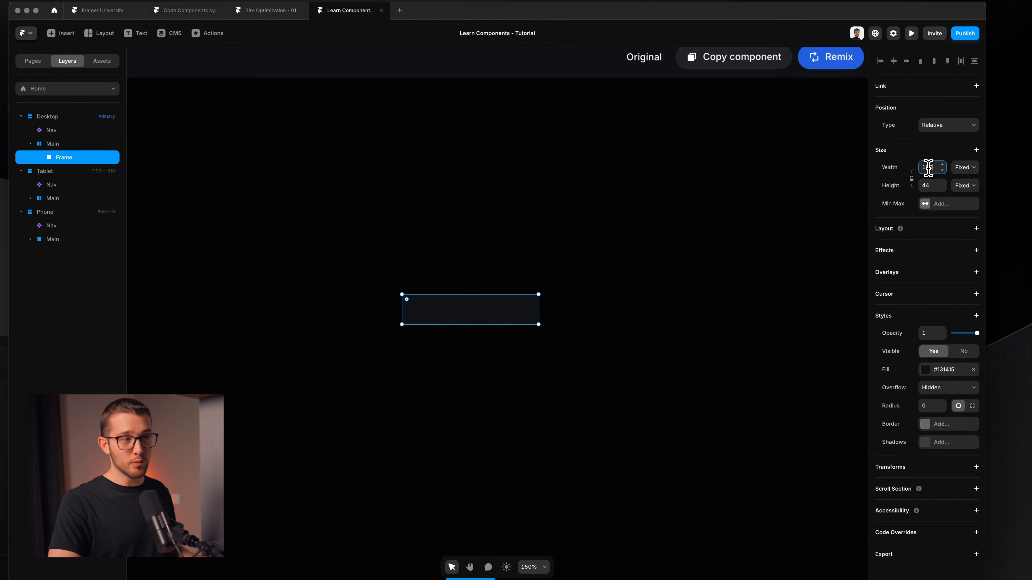
{"action": "scroll", "coordinate": [645, 295], "scroll_direction": "up", "scroll_amount": 3}
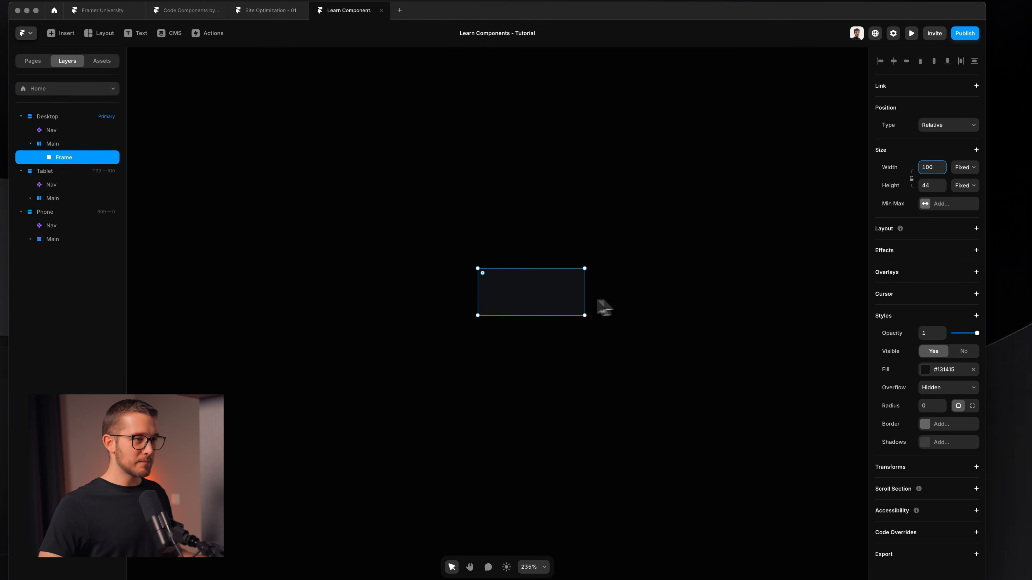
- Set the new frame's fill to color style 7 and its corner radius to 100
{"action": "left_click", "coordinate": [928, 370]}
{"action": "left_click", "coordinate": [800, 420]}
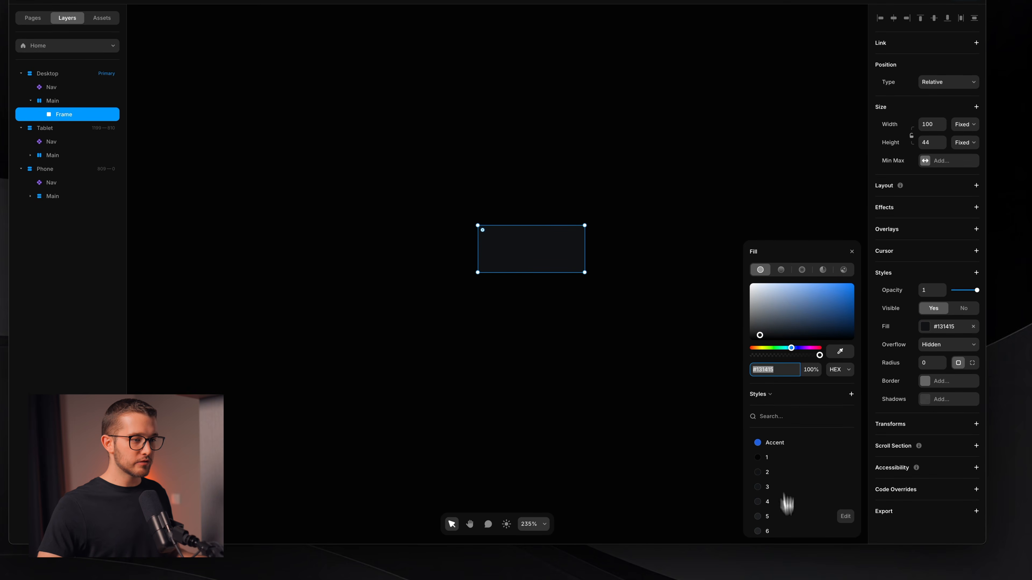
{"action": "scroll", "coordinate": [787, 504], "scroll_direction": "down", "scroll_amount": 3}
{"action": "left_click", "coordinate": [772, 471]}
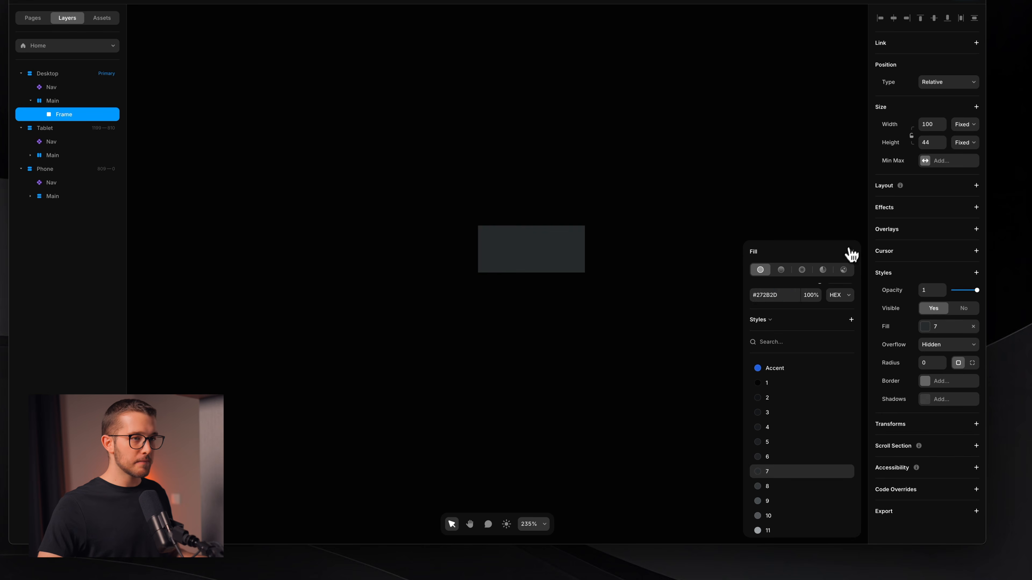
{"action": "key", "text": "Escape"}
{"action": "left_click", "coordinate": [930, 364]}
{"action": "type", "text": "100"}
{"action": "key", "text": "Return"}
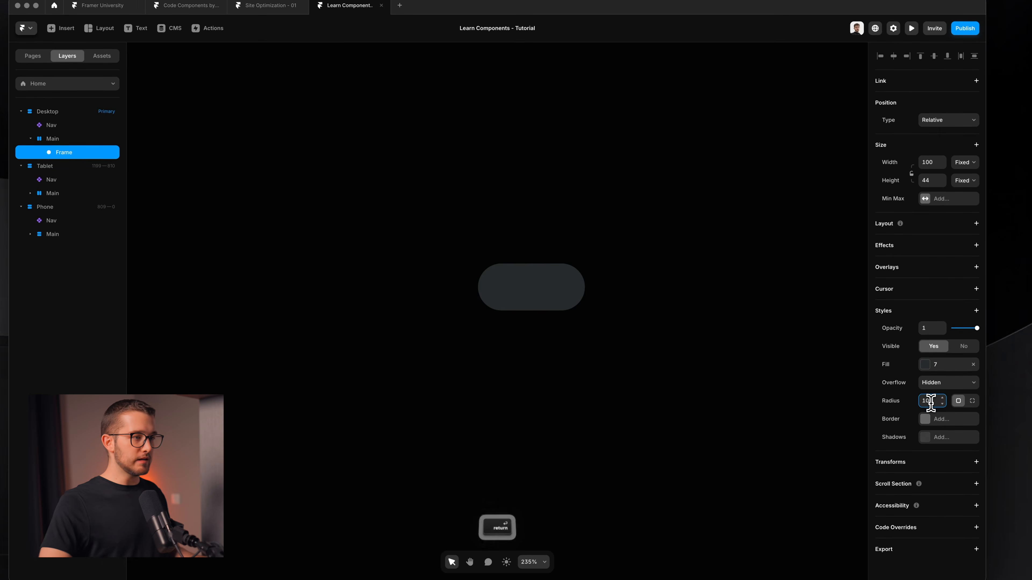
- Rename the pill-shaped frame as Toggle
{"action": "left_click", "coordinate": [625, 333]}
{"action": "scroll", "coordinate": [503, 258], "scroll_direction": "down", "scroll_amount": 2}
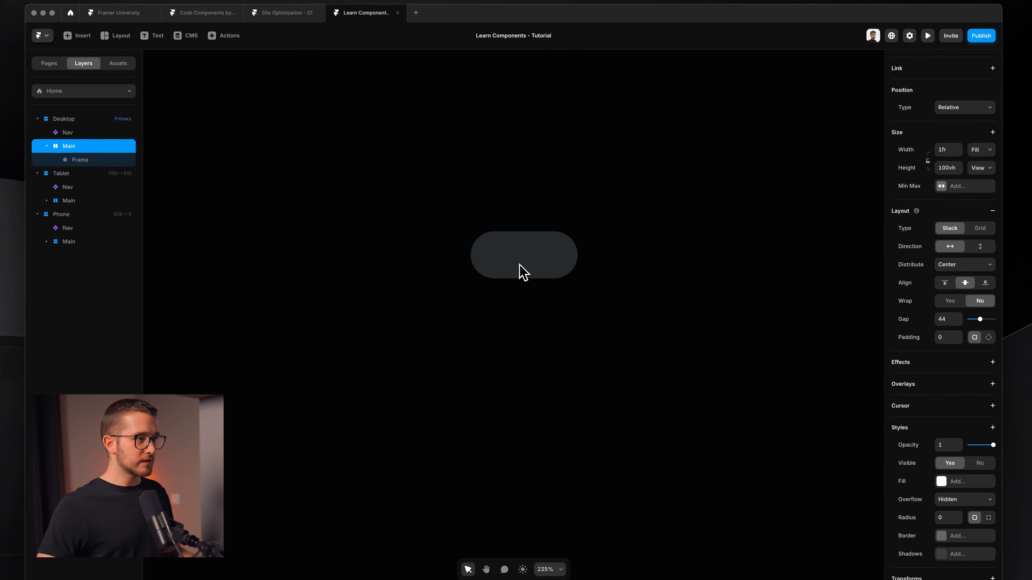
{"action": "left_click", "coordinate": [509, 248], "text": "super"}
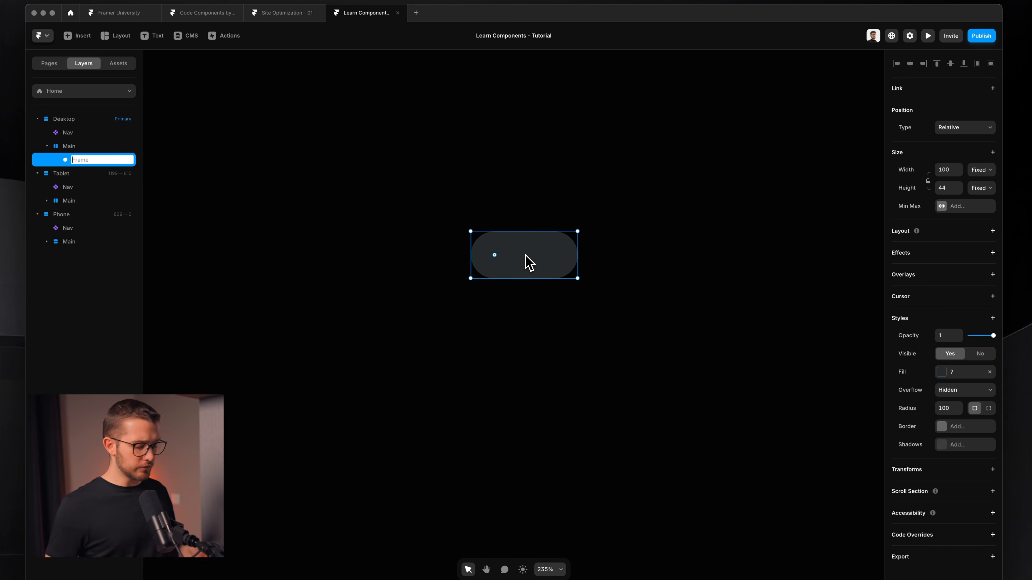
{"action": "type", "text": "Toggle"}
{"action": "key", "text": "Return"}
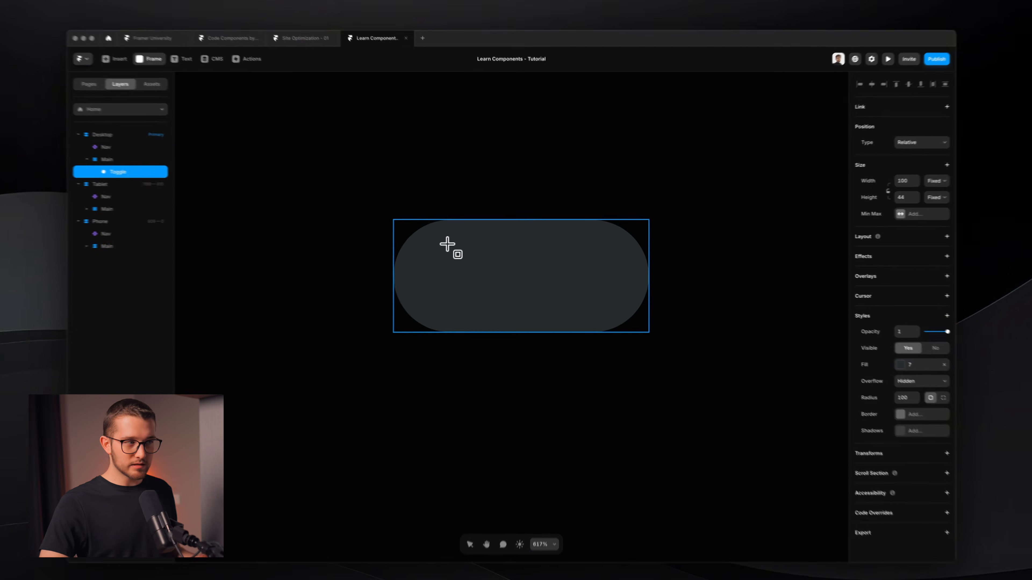
- Draw a square frame about 28 by 28 inside Toggle and set its left, top and bottom offsets to 8
{"action": "left_click_drag", "start_coordinate": [447, 244], "coordinate": [516, 315]}
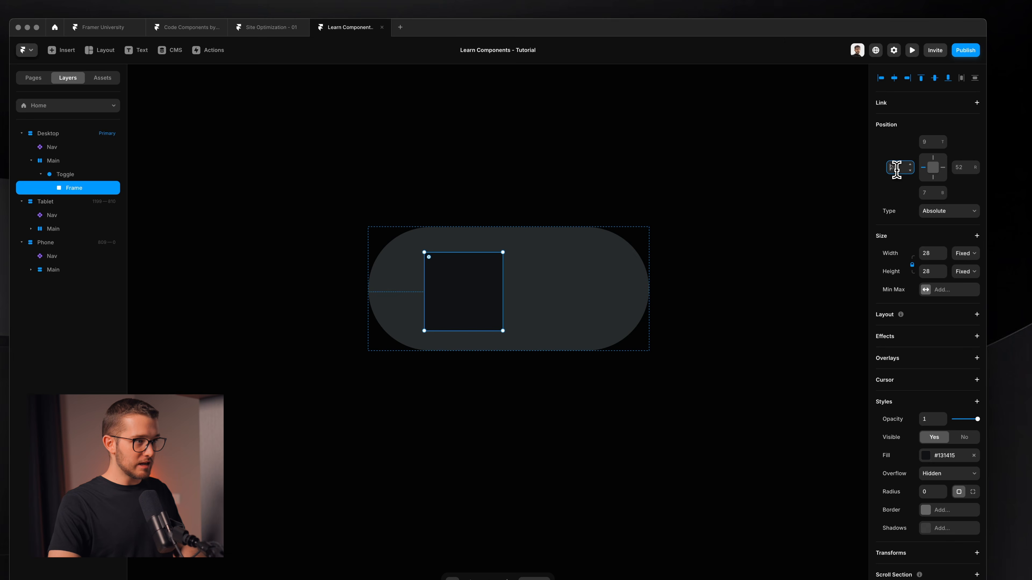
{"action": "type", "text": "8"}
{"action": "key", "text": "Return"}
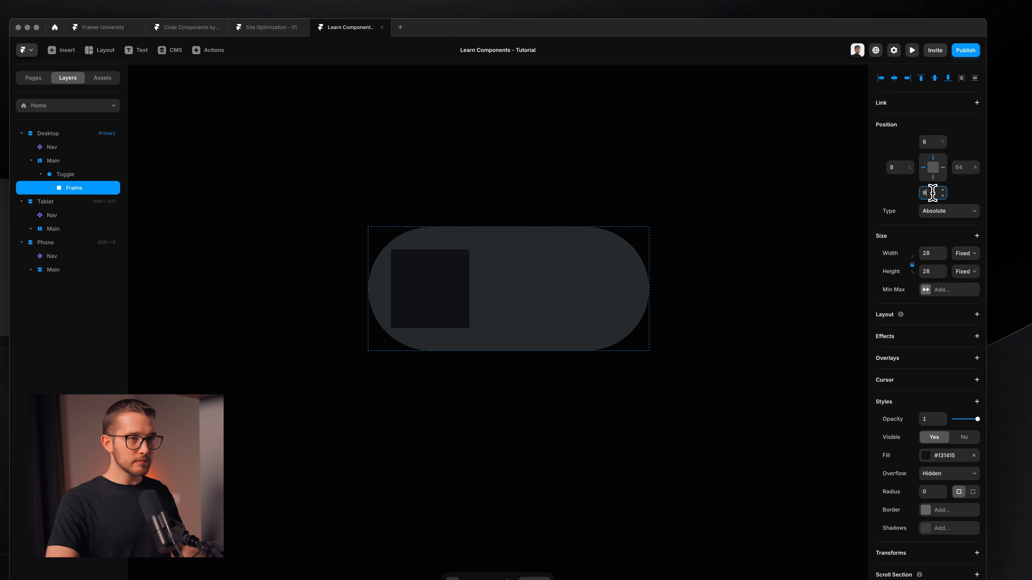
- Round the inner square frame into a circle with a corner radius of 100
{"action": "left_click", "coordinate": [929, 493]}
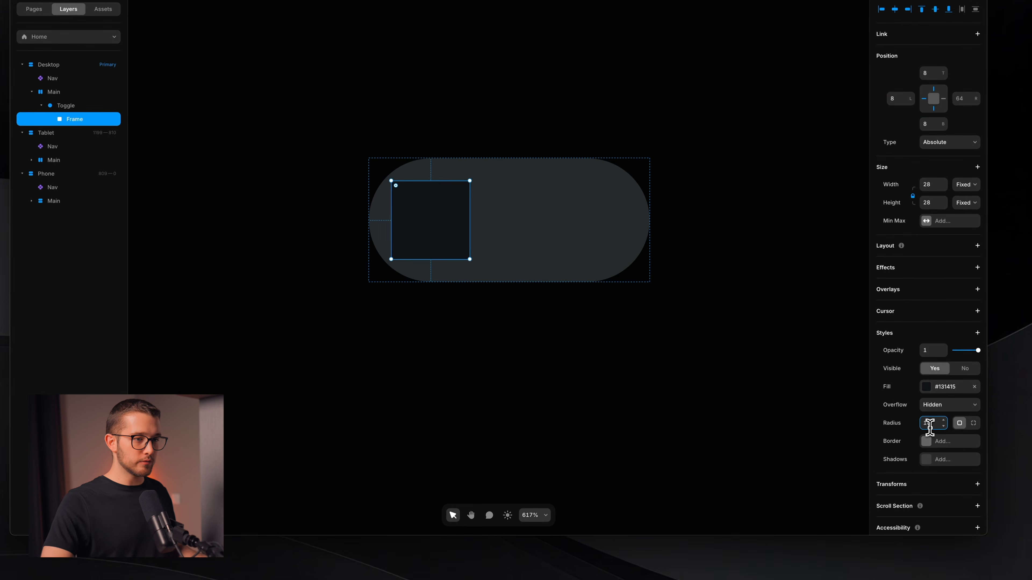
{"action": "type", "text": "100"}
{"action": "key", "text": "Return"}
{"action": "scroll", "coordinate": [511, 381], "scroll_direction": "down", "scroll_amount": 5}
{"action": "scroll", "coordinate": [508, 375], "scroll_direction": "up", "scroll_amount": 4}
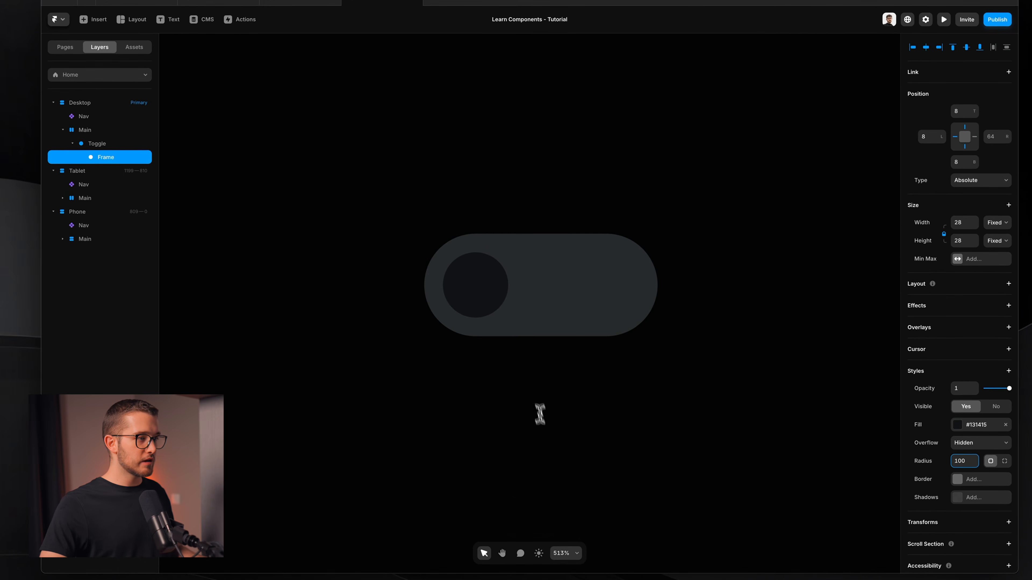
- Enlarge the round frame inside Toggle to 35 by 35 and set its left offset to 5
{"action": "left_click", "coordinate": [468, 260], "text": "super"}
{"action": "left_click", "coordinate": [512, 296], "text": "shift"}
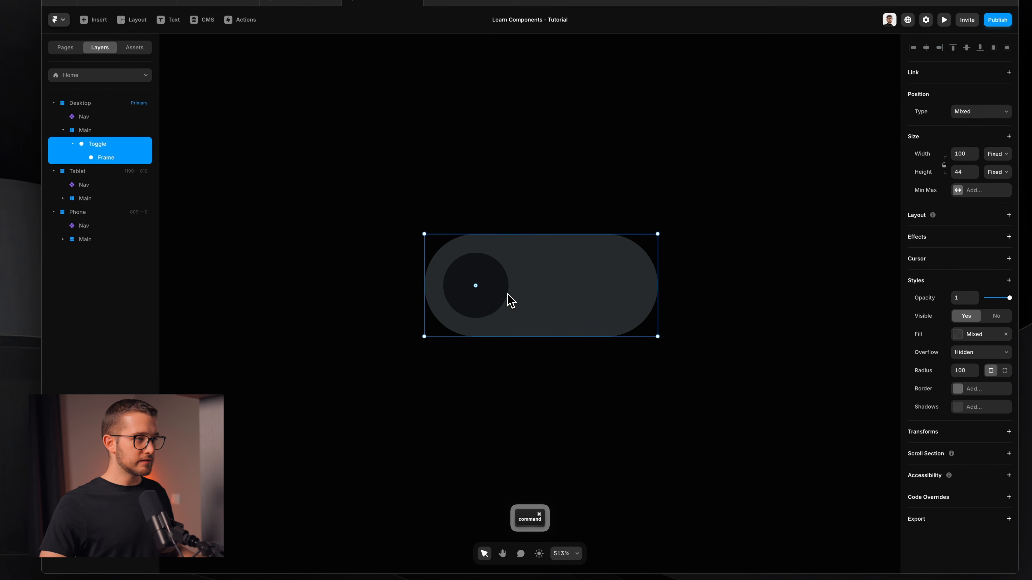
{"action": "left_click", "coordinate": [104, 144]}
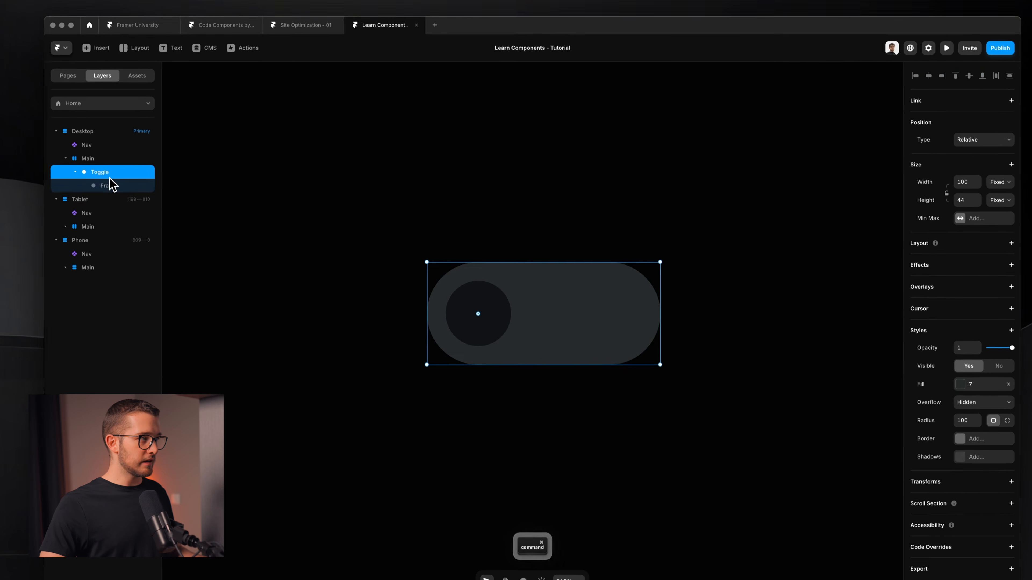
{"action": "left_click", "coordinate": [108, 157]}
{"action": "mouse_move", "coordinate": [512, 304]}
{"action": "left_mouse_down"}
{"action": "mouse_move", "coordinate": [536, 303]}
{"action": "mouse_move", "coordinate": [524, 302]}
{"action": "left_mouse_up"}
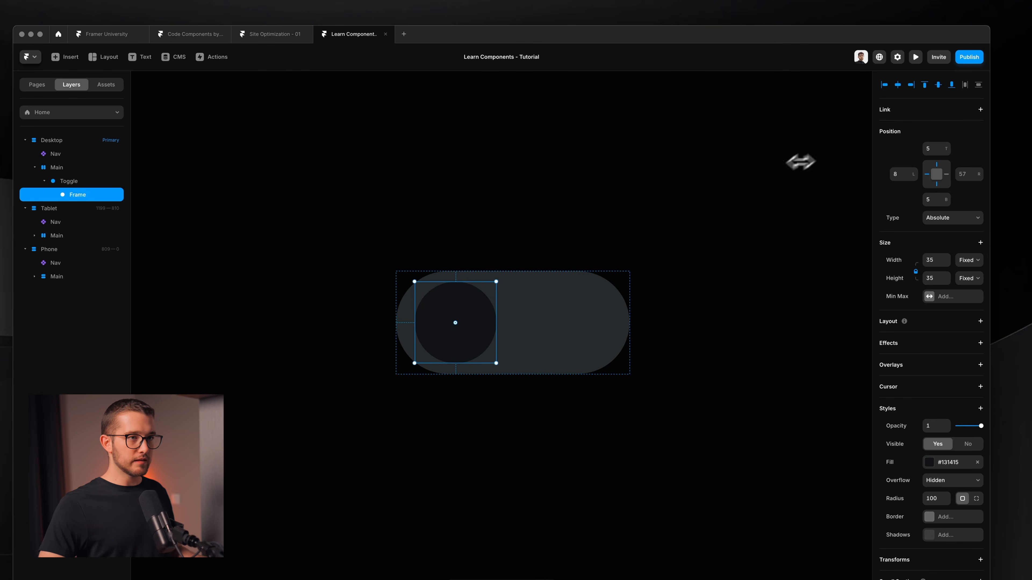
{"action": "left_click", "coordinate": [897, 177]}
{"action": "type", "text": "5"}
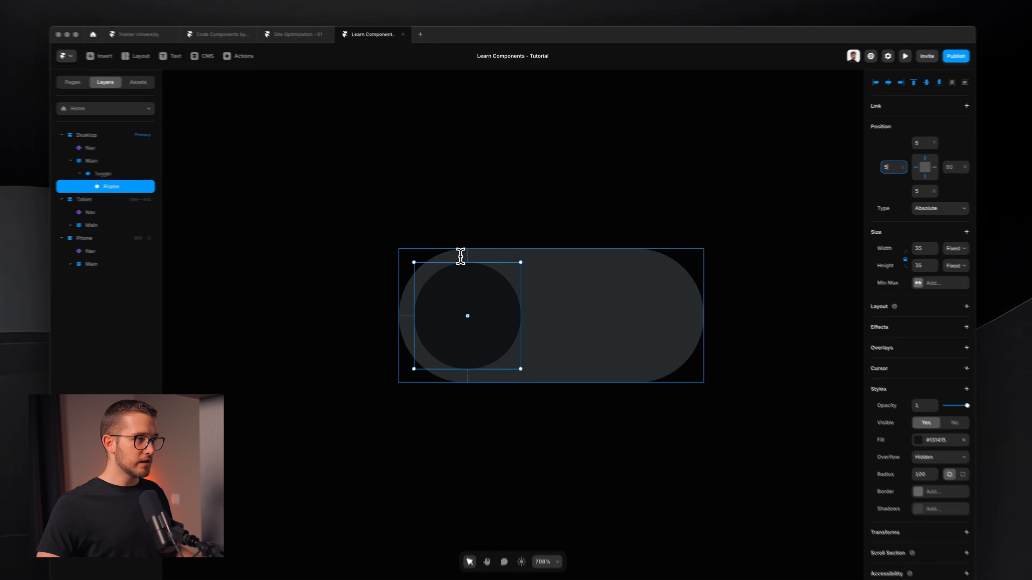
{"action": "key", "text": "alt"}
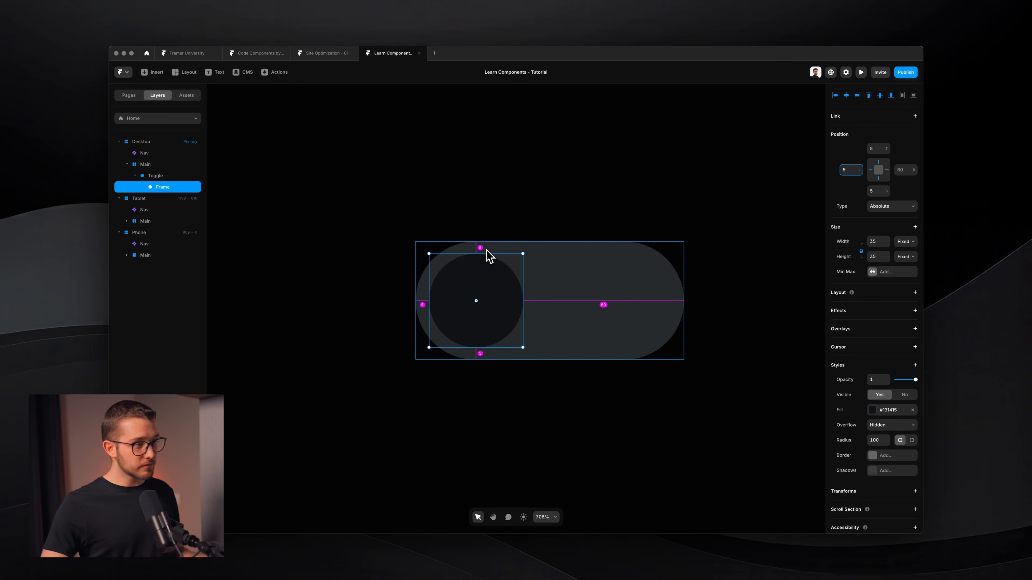
- Rename the inner round frame as Circle and set its fill to color style 11
{"action": "double_click", "coordinate": [184, 188]}
{"action": "type", "text": "Circle"}
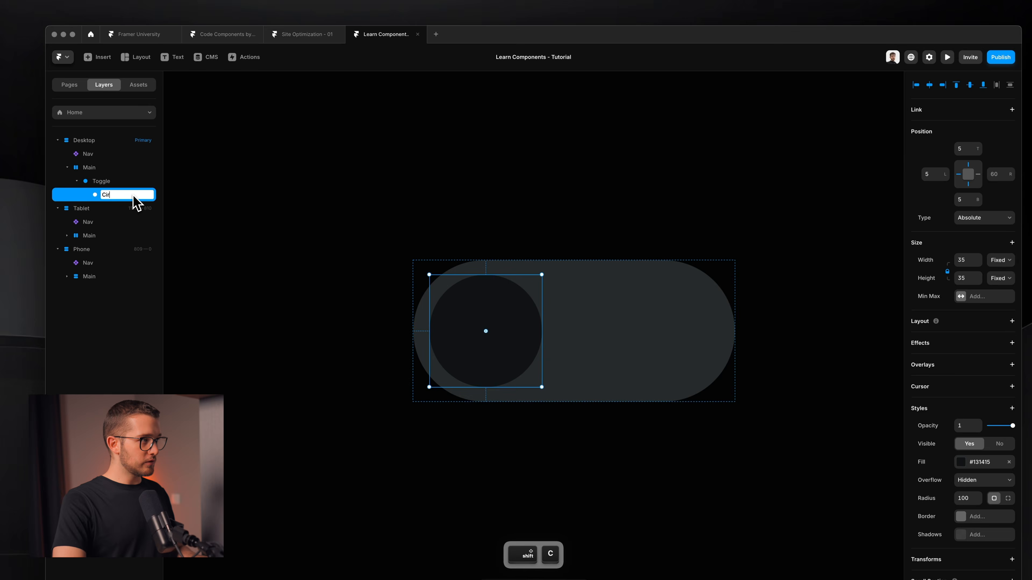
{"action": "key", "text": "Return"}
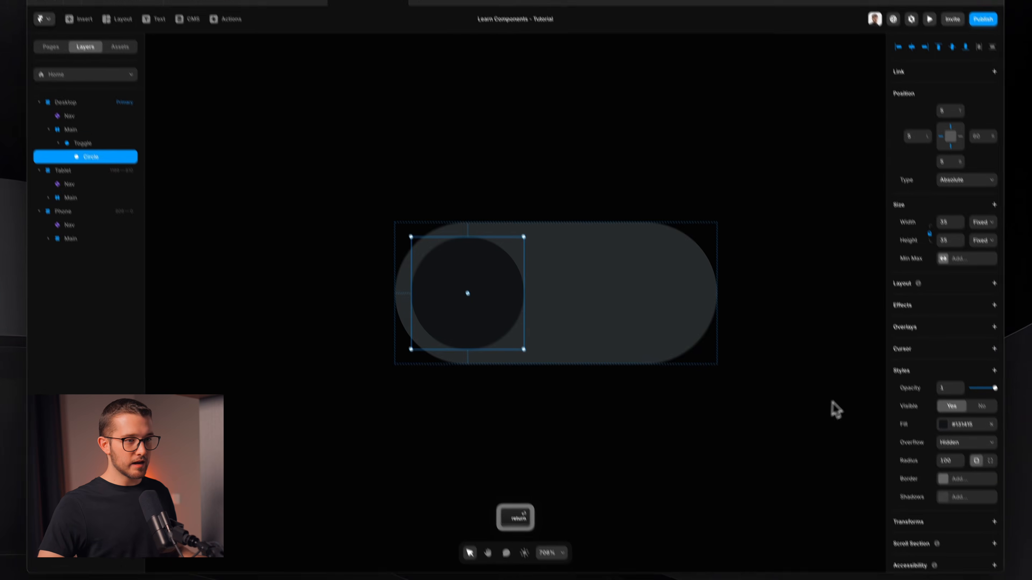
{"action": "left_click", "coordinate": [979, 462]}
{"action": "scroll", "coordinate": [778, 440], "scroll_direction": "down", "scroll_amount": 3}
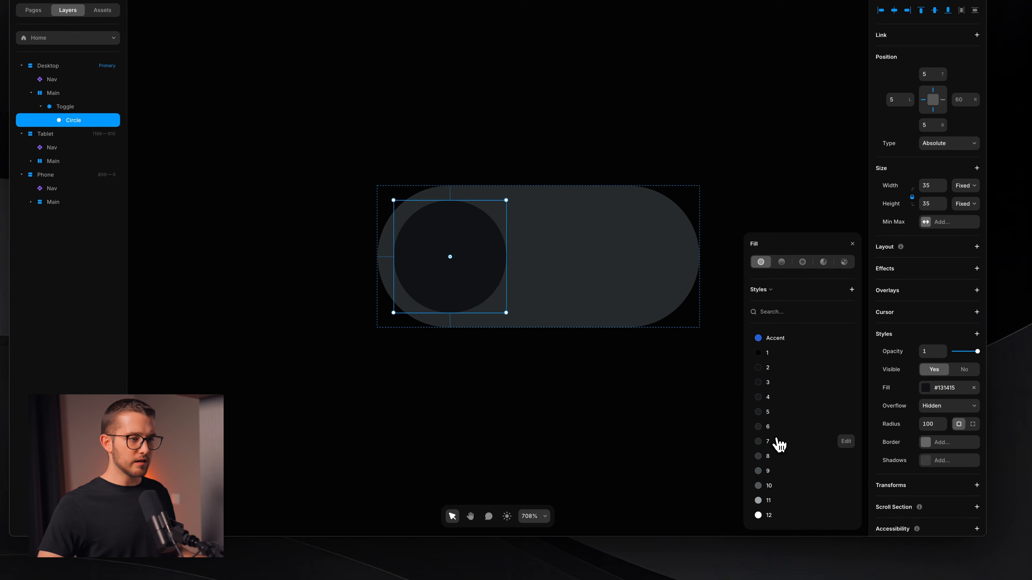
{"action": "left_click", "coordinate": [788, 517]}
{"action": "left_click", "coordinate": [786, 506]}
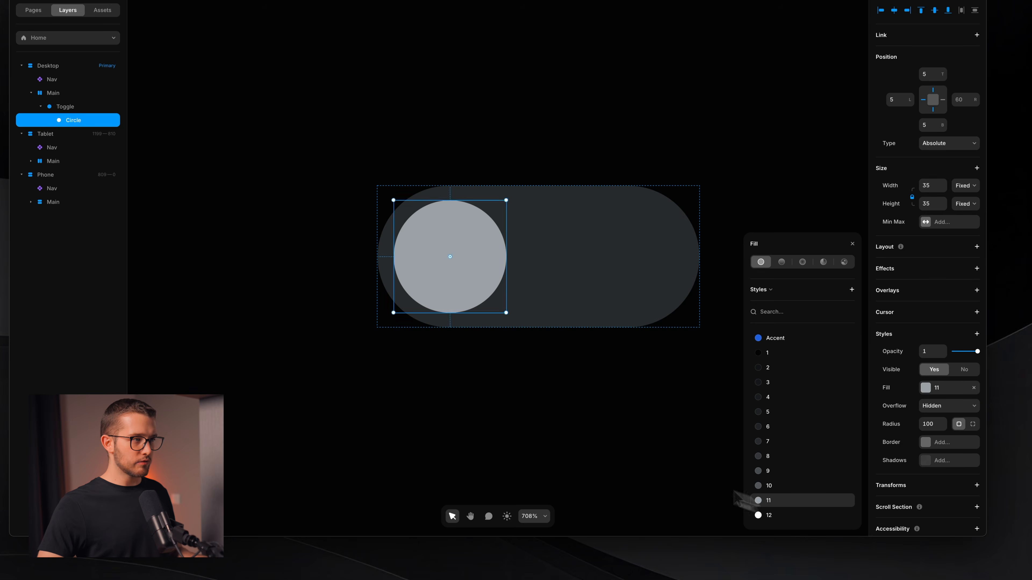
- Narrow the Toggle frame to a width of 90
{"action": "left_click", "coordinate": [591, 435]}
{"action": "scroll", "coordinate": [589, 433], "scroll_direction": "down", "scroll_amount": 3}
{"action": "scroll", "coordinate": [590, 432], "scroll_direction": "down", "scroll_amount": 2}
{"action": "scroll", "coordinate": [589, 432], "scroll_direction": "right", "scroll_amount": 2}
{"action": "scroll", "coordinate": [590, 433], "scroll_direction": "down", "scroll_amount": 1}
{"action": "key", "text": "Return"}
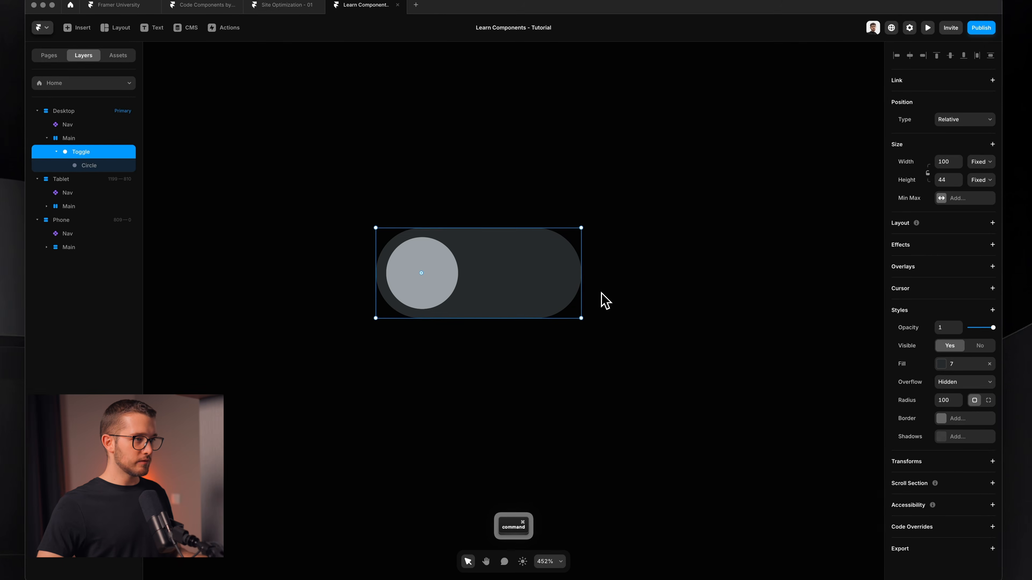
{"action": "left_click_drag", "start_coordinate": [564, 232], "coordinate": [545, 232]}
{"action": "left_click_drag", "start_coordinate": [562, 279], "coordinate": [570, 279]}
{"action": "left_click", "coordinate": [551, 341]}
{"action": "scroll", "coordinate": [551, 341], "scroll_direction": "left", "scroll_amount": 1}
{"action": "scroll", "coordinate": [551, 342], "scroll_direction": "up", "scroll_amount": 1}
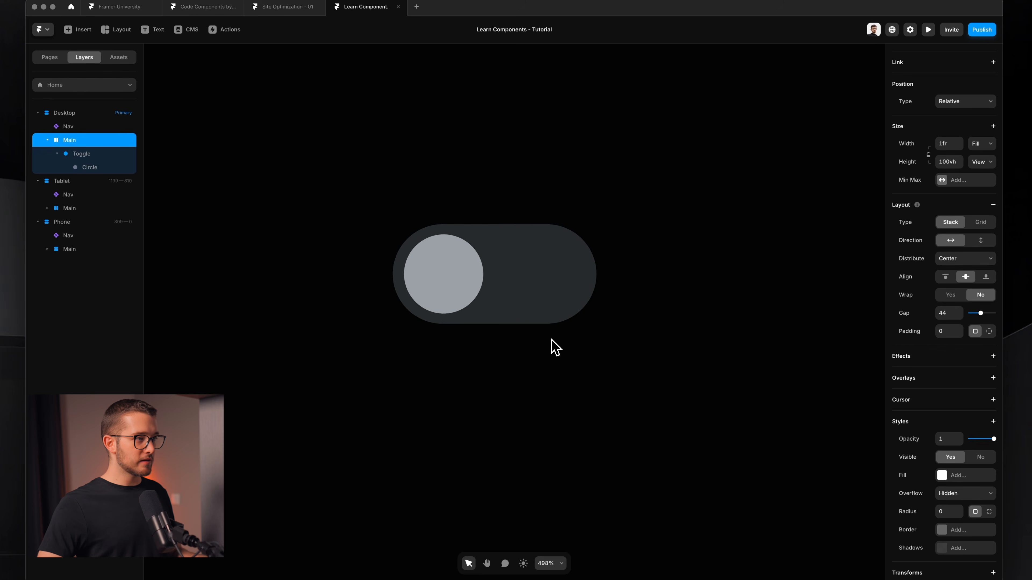
{"action": "scroll", "coordinate": [551, 340], "scroll_direction": "left", "scroll_amount": 1}
{"action": "key", "text": "Return"}
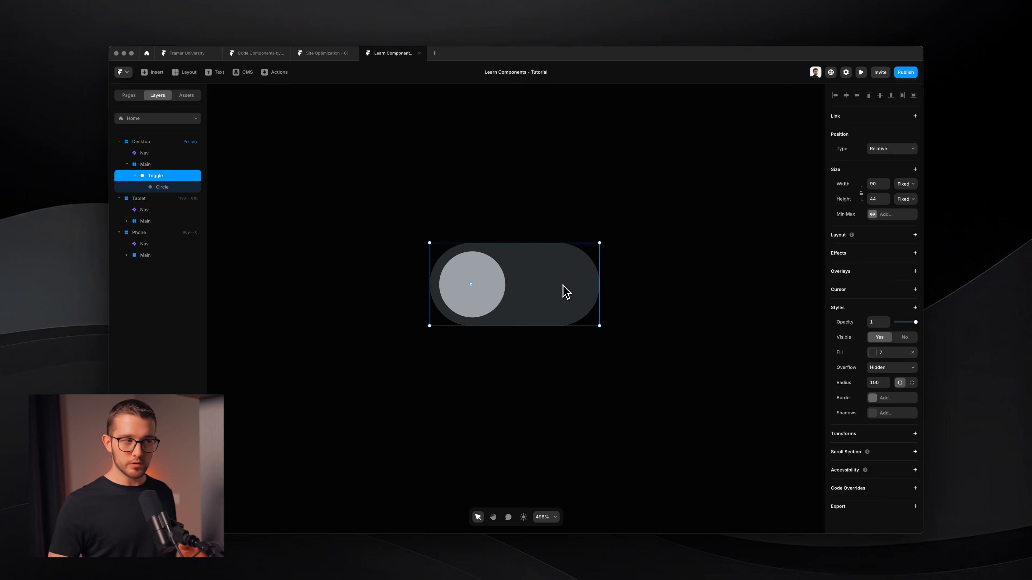
- Look up the Create Component command for the Toggle frame
{"action": "right_click", "coordinate": [566, 291]}
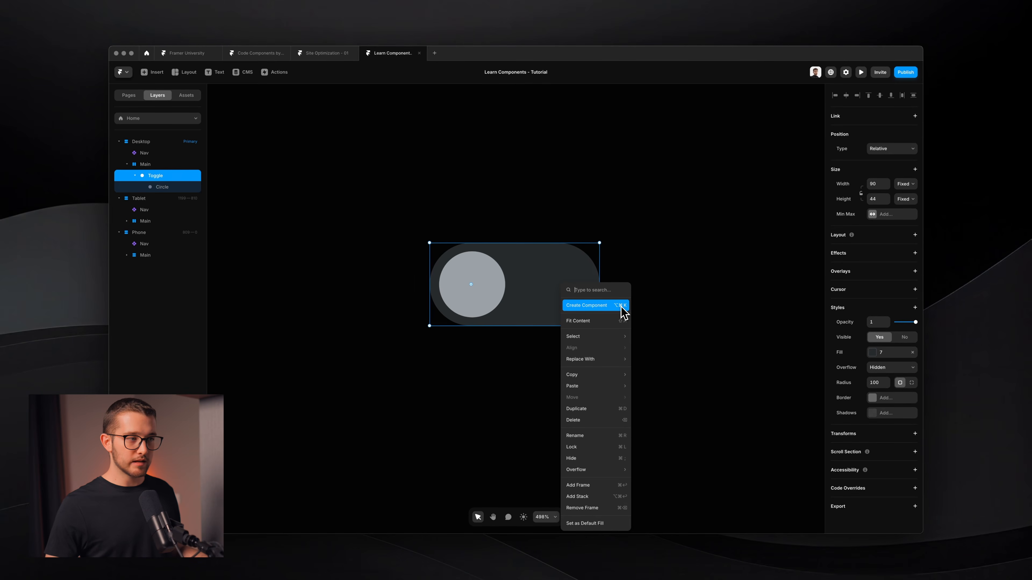
{"action": "key", "text": "Escape"}
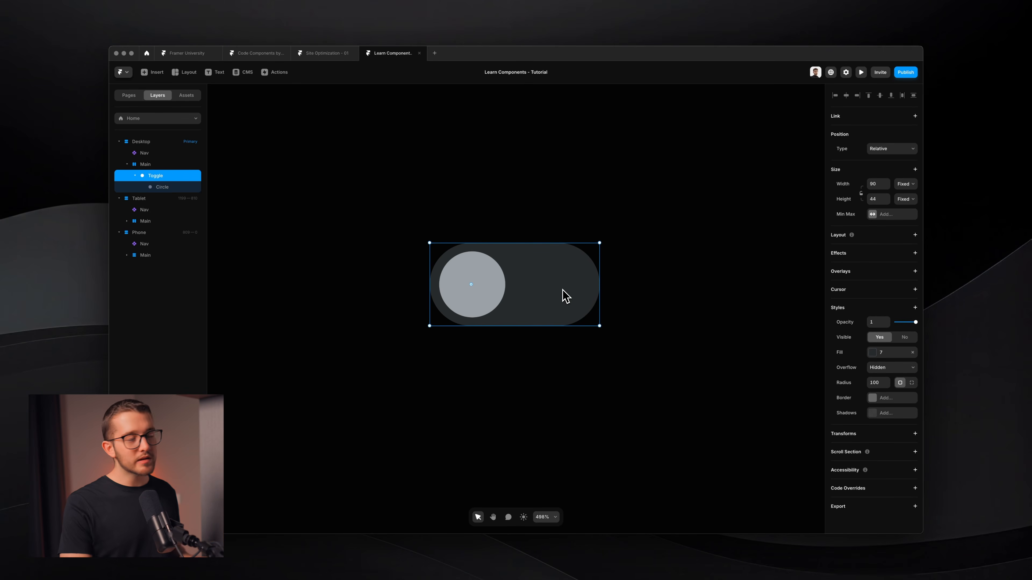
- Create a component named Toggle from the selected frame
{"action": "key", "text": "alt"}
{"action": "key", "text": "alt+super+k"}
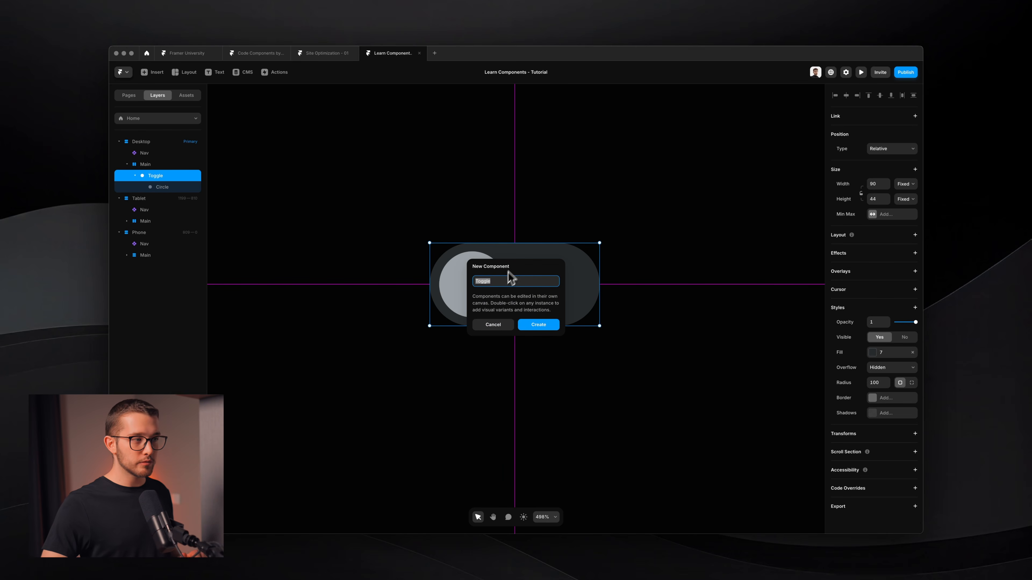
{"action": "left_click", "coordinate": [538, 324]}
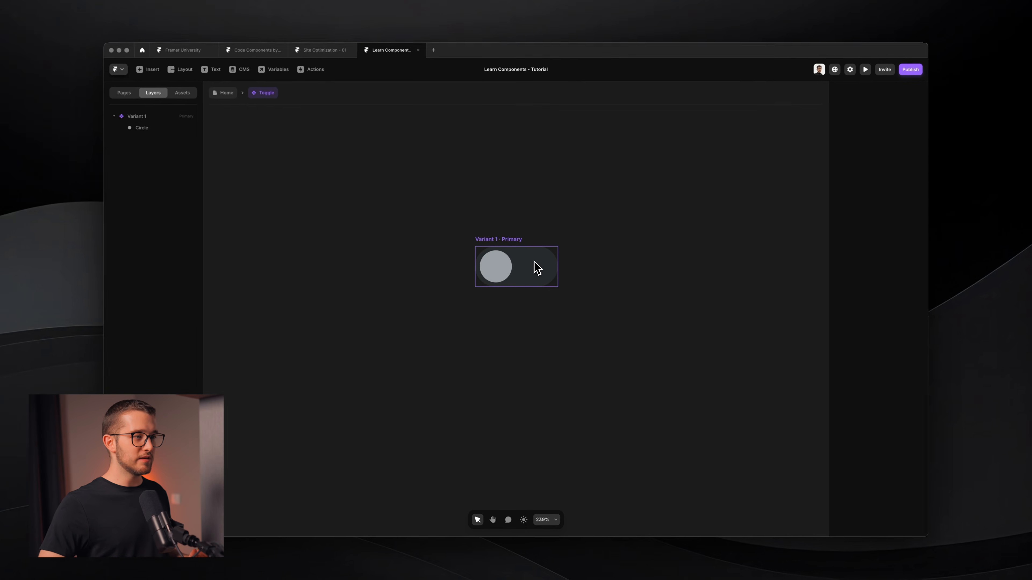
{"action": "scroll", "coordinate": [537, 268], "scroll_direction": "up", "scroll_amount": 3}
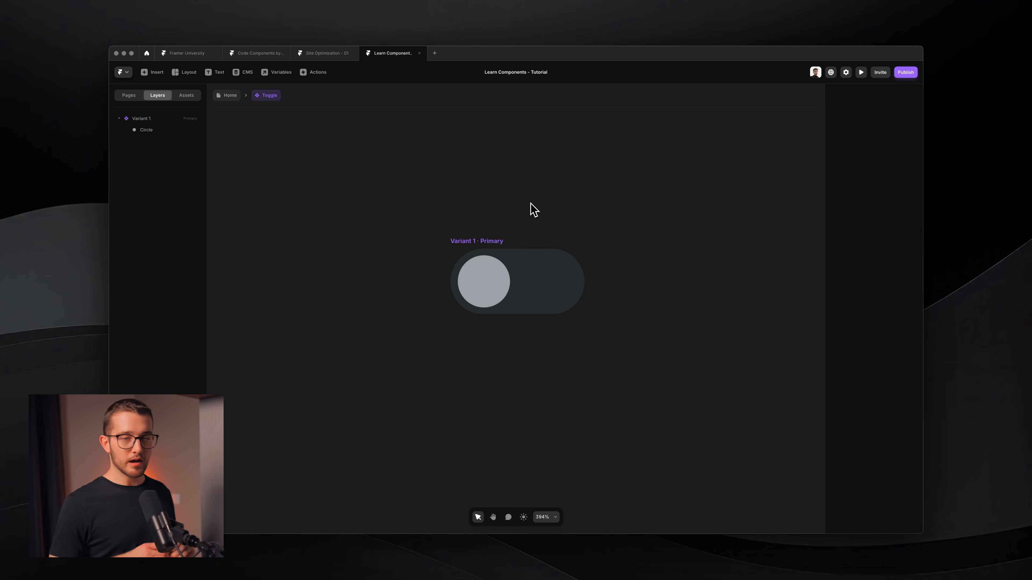
- Place a second Toggle instance from the project components beside the first one on the Home page, and delete it
{"action": "left_click", "coordinate": [186, 95]}
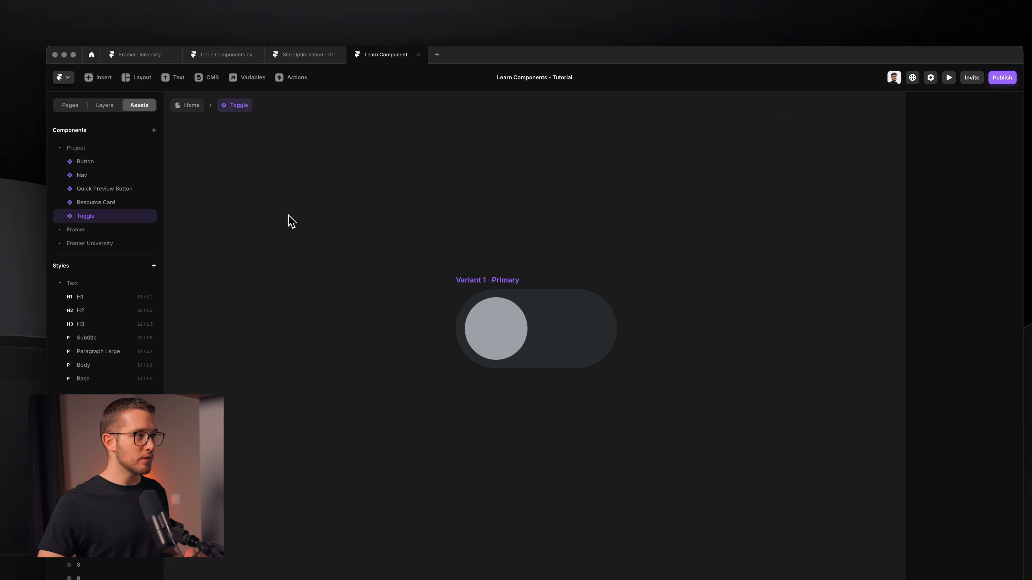
{"action": "left_click", "coordinate": [197, 107]}
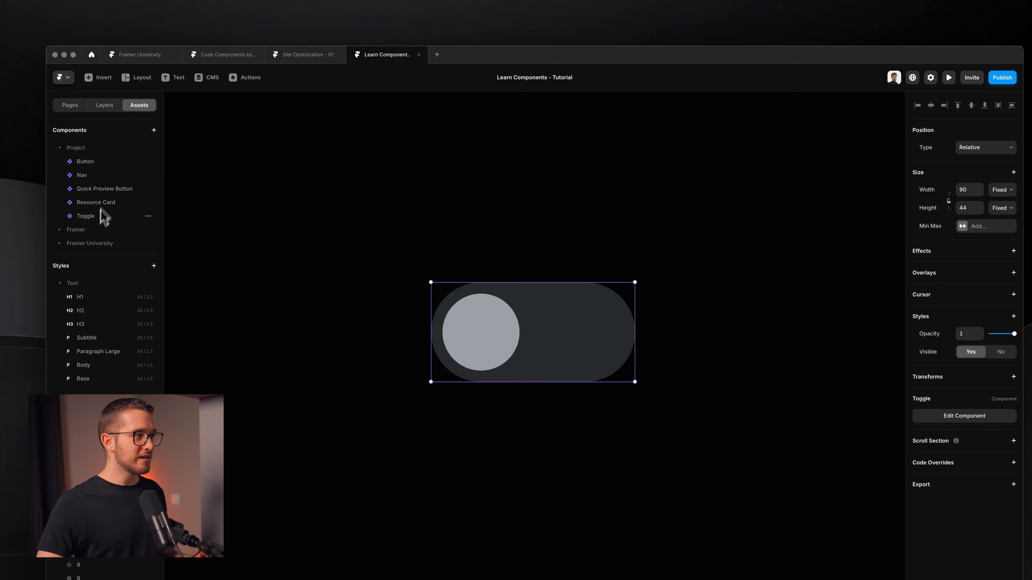
{"action": "left_click_drag", "start_coordinate": [94, 221], "coordinate": [432, 220]}
{"action": "scroll", "coordinate": [450, 233], "scroll_direction": "down", "scroll_amount": 5}
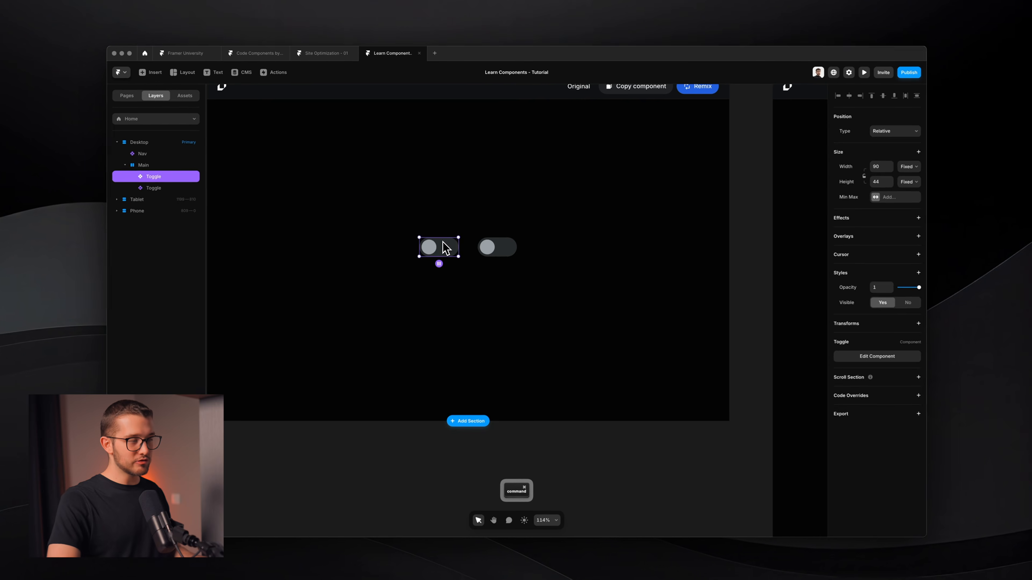
{"action": "key", "text": "BackSpace"}
- Open the remaining Toggle instance's component for editing
{"action": "scroll", "coordinate": [466, 248], "scroll_direction": "up", "scroll_amount": 5}
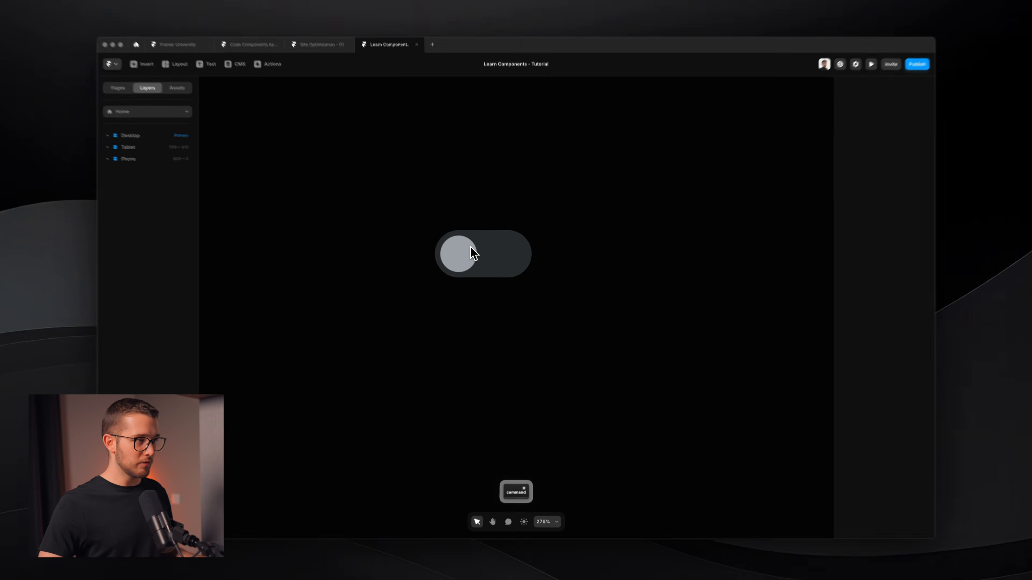
{"action": "left_click", "coordinate": [471, 247]}
{"action": "scroll", "coordinate": [484, 234], "scroll_direction": "left", "scroll_amount": 1}
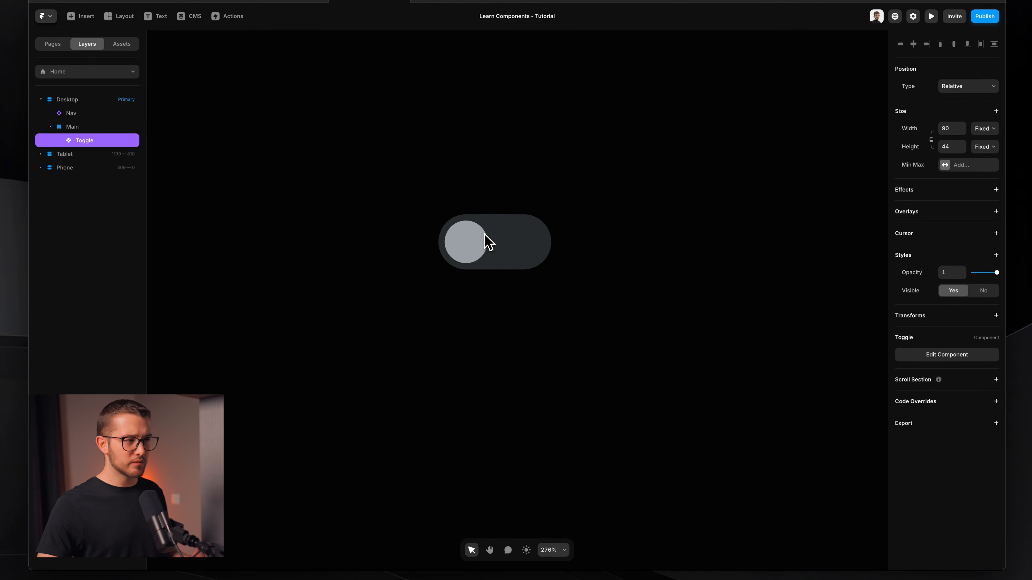
{"action": "double_click", "coordinate": [511, 252]}
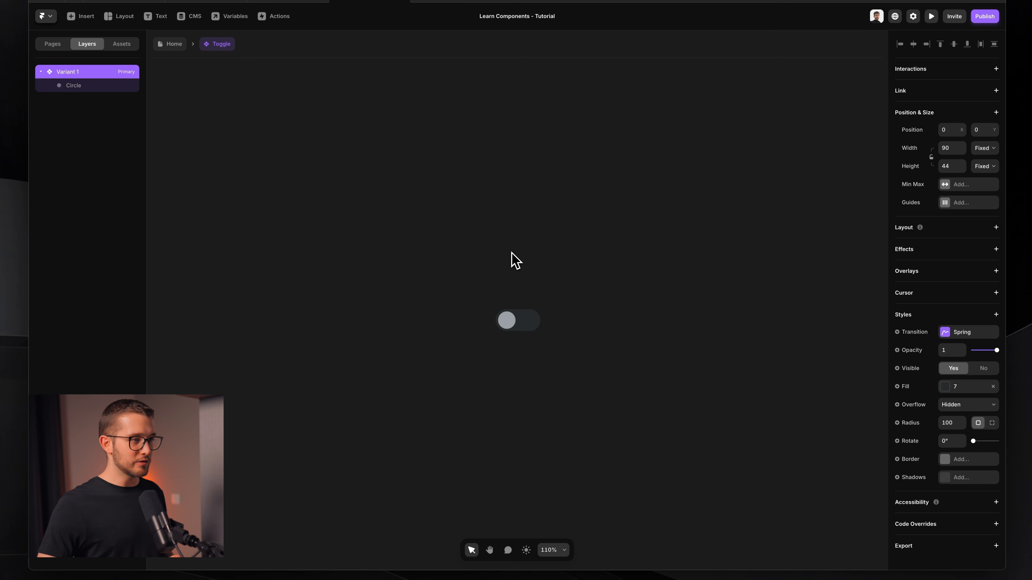
{"action": "scroll", "coordinate": [528, 331], "scroll_direction": "up", "scroll_amount": 5}
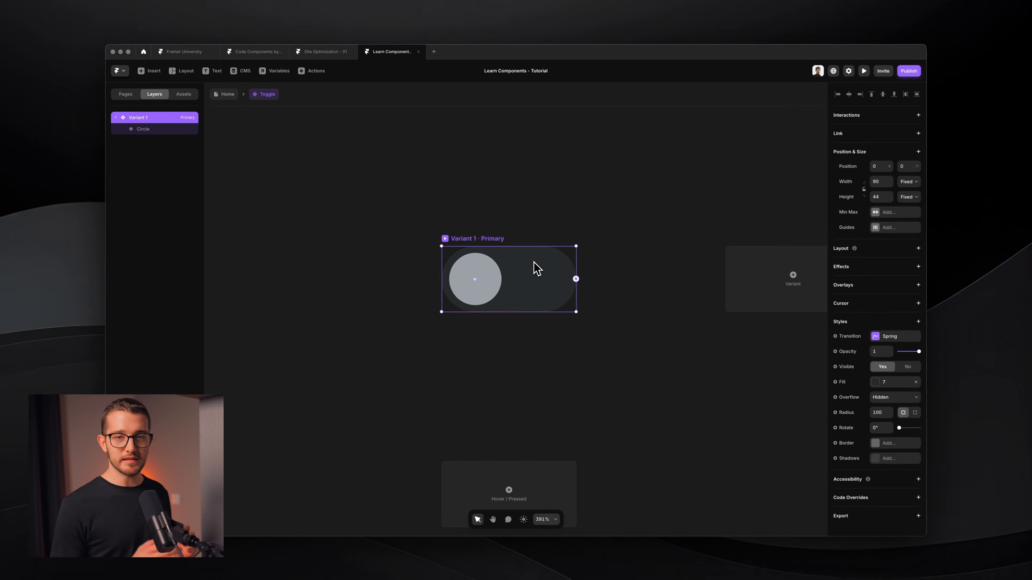
- Add a Hover variant below the primary Toggle variant and set its fill to color style 8
{"action": "scroll", "coordinate": [525, 334], "scroll_direction": "down", "scroll_amount": 2}
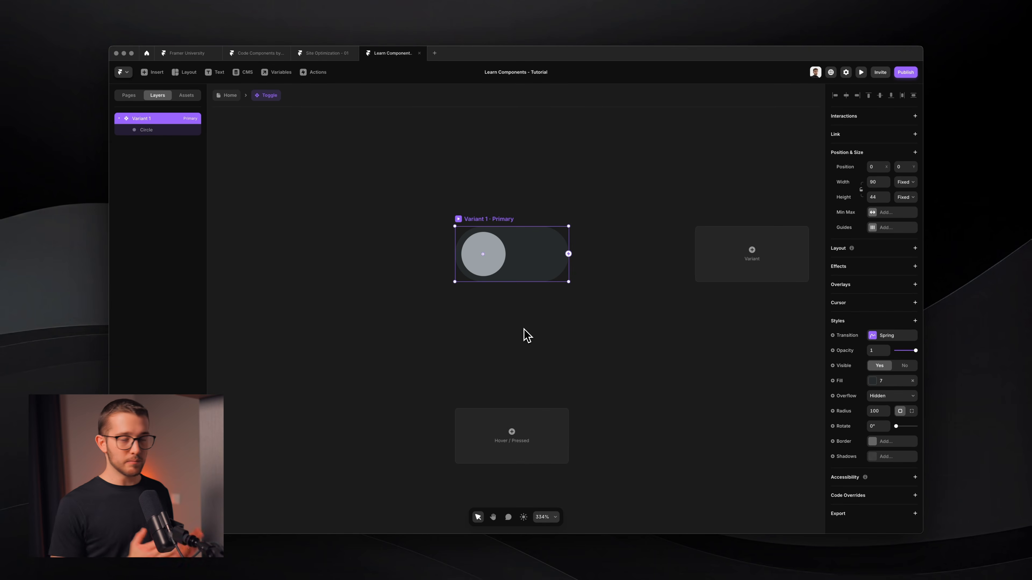
{"action": "scroll", "coordinate": [527, 335], "scroll_direction": "down", "scroll_amount": 2}
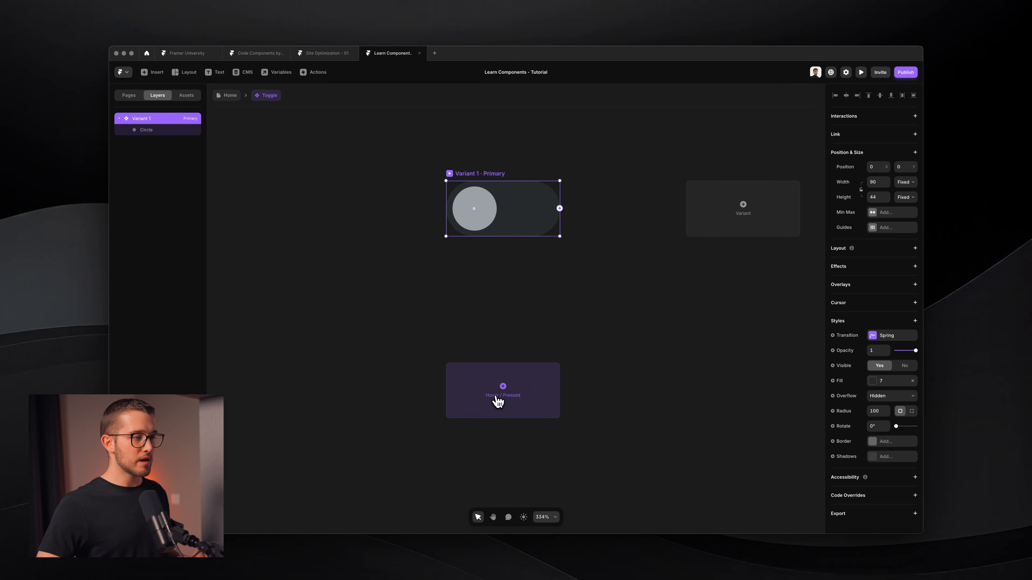
{"action": "left_click", "coordinate": [497, 400]}
{"action": "left_click", "coordinate": [504, 405]}
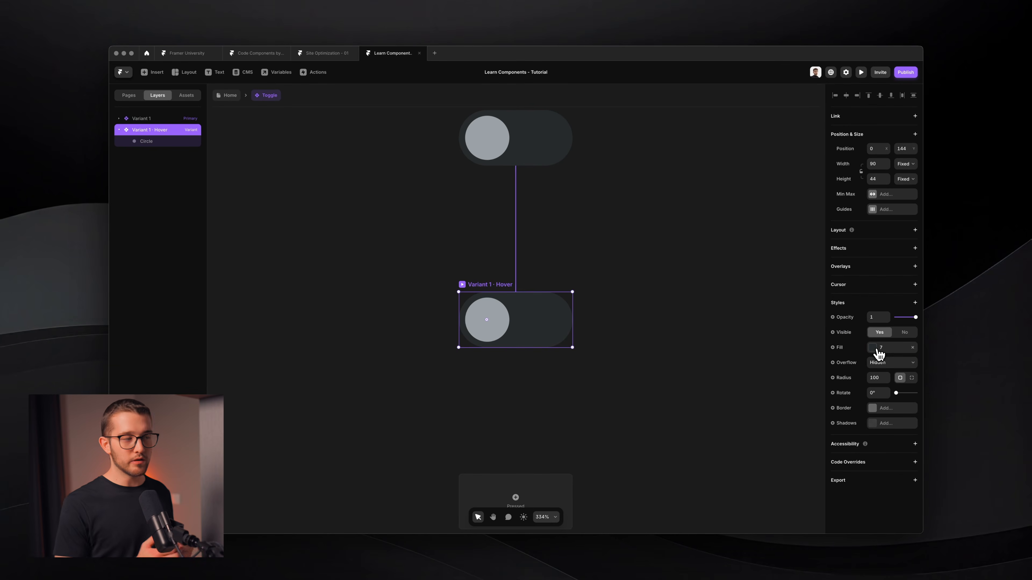
{"action": "left_click", "coordinate": [878, 349]}
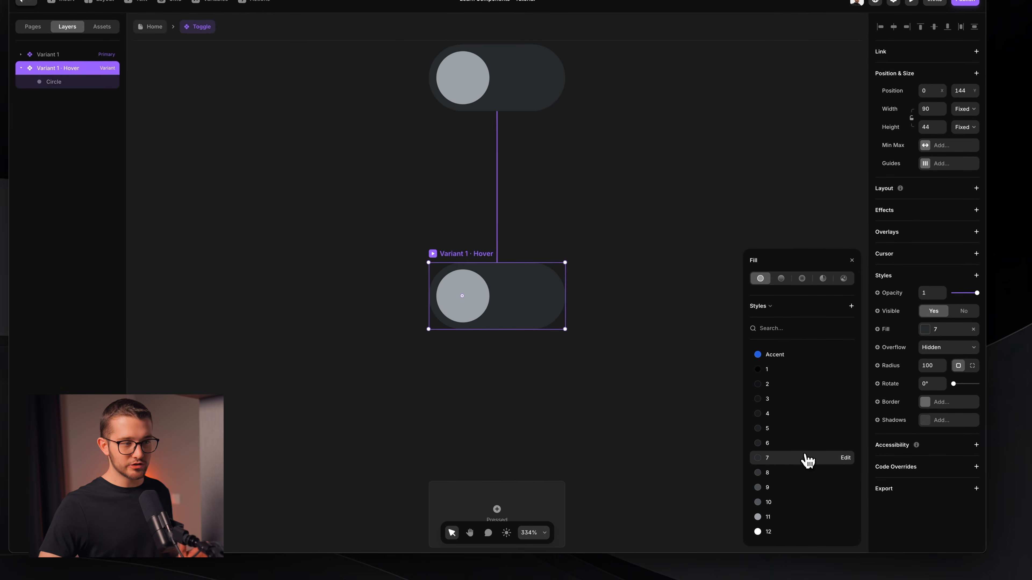
{"action": "left_click", "coordinate": [787, 489]}
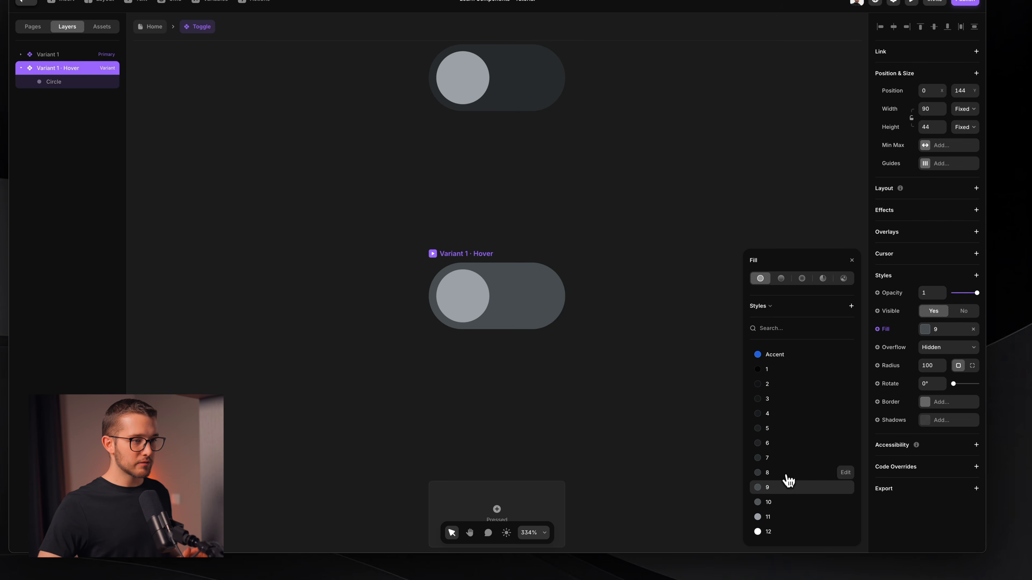
{"action": "left_click", "coordinate": [787, 474]}
{"action": "left_click", "coordinate": [726, 471]}
- Preview the Toggle component to check its hover effect, and return to the canvas
{"action": "scroll", "coordinate": [621, 224], "scroll_direction": "up", "scroll_amount": 3}
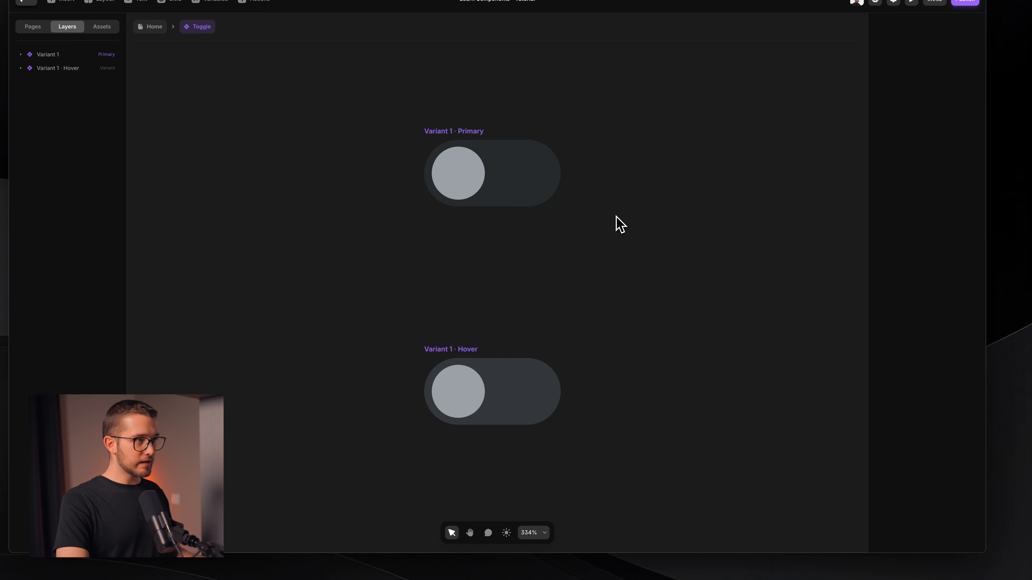
{"action": "key", "text": "super+p"}
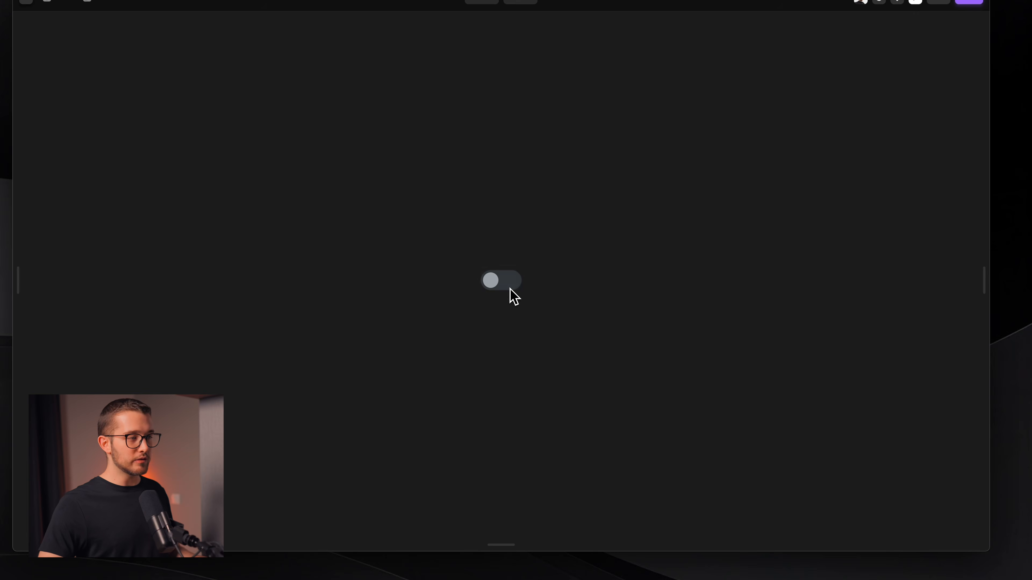
{"action": "key", "text": "Escape"}
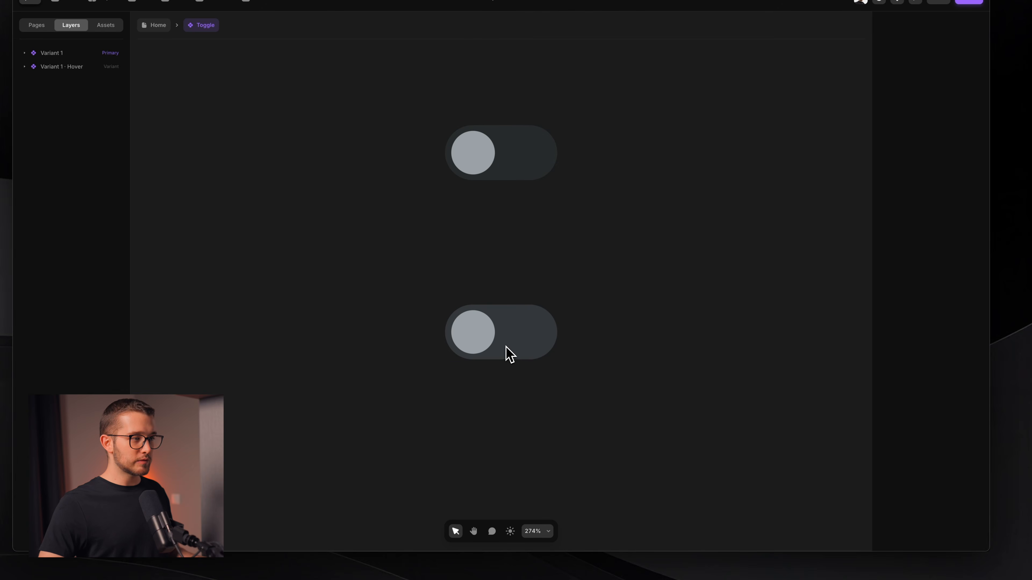
- Add a Pressed variant with fill color style 10 below the Hover variant, and preview the component
{"action": "left_click", "coordinate": [496, 309]}
{"action": "scroll", "coordinate": [496, 311], "scroll_direction": "down", "scroll_amount": 3}
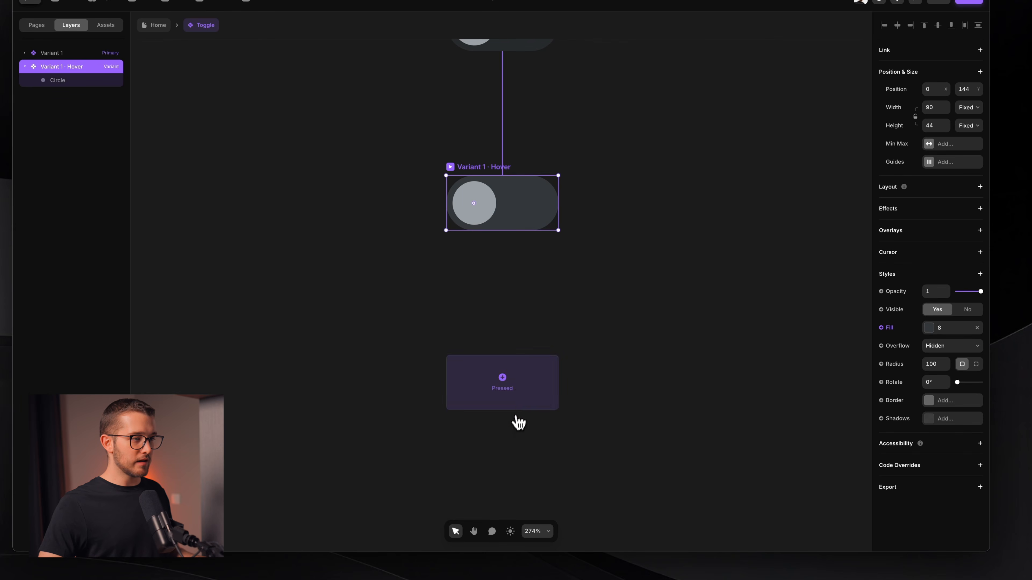
{"action": "left_click", "coordinate": [536, 423]}
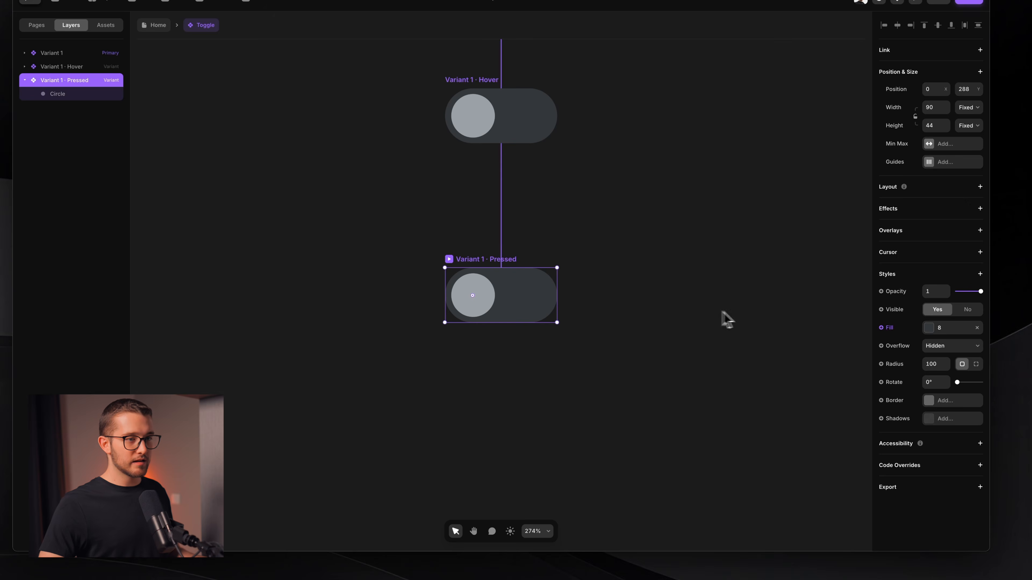
{"action": "left_click", "coordinate": [932, 328]}
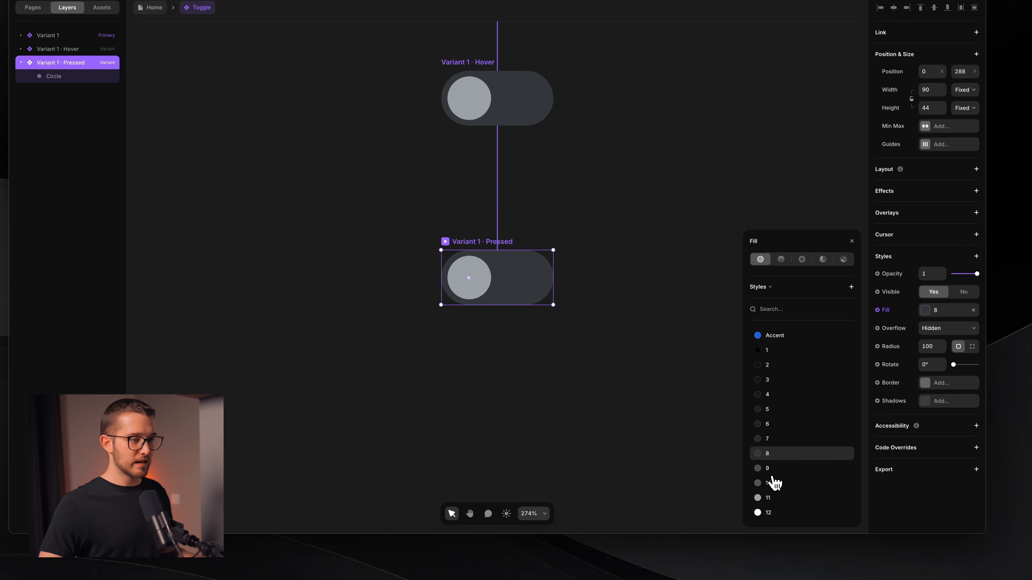
{"action": "left_click", "coordinate": [772, 484]}
{"action": "left_click", "coordinate": [629, 414]}
{"action": "key", "text": "super+p"}
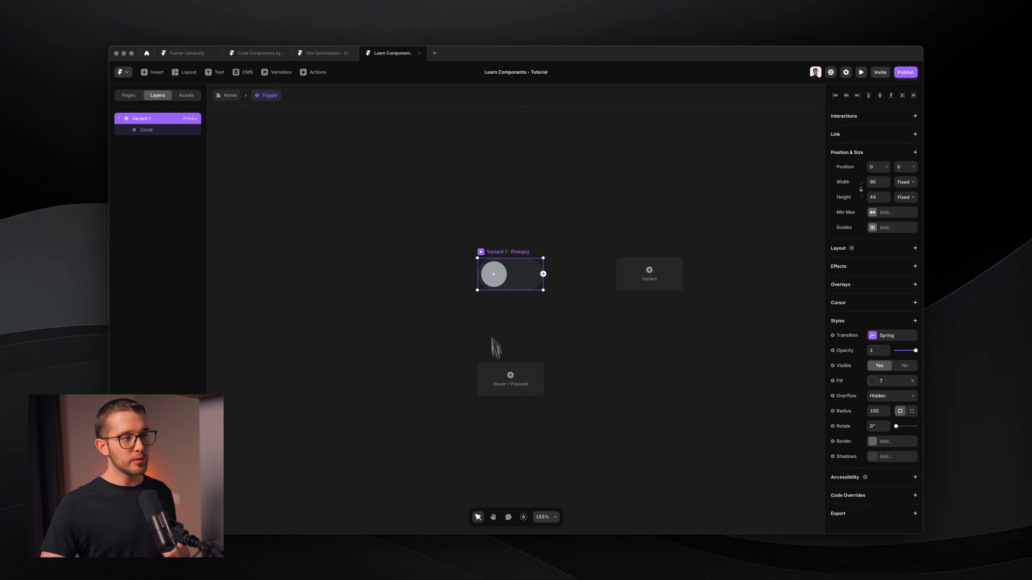
- Add a second regular variant beside the primary Toggle variant
{"action": "left_click", "coordinate": [644, 276]}
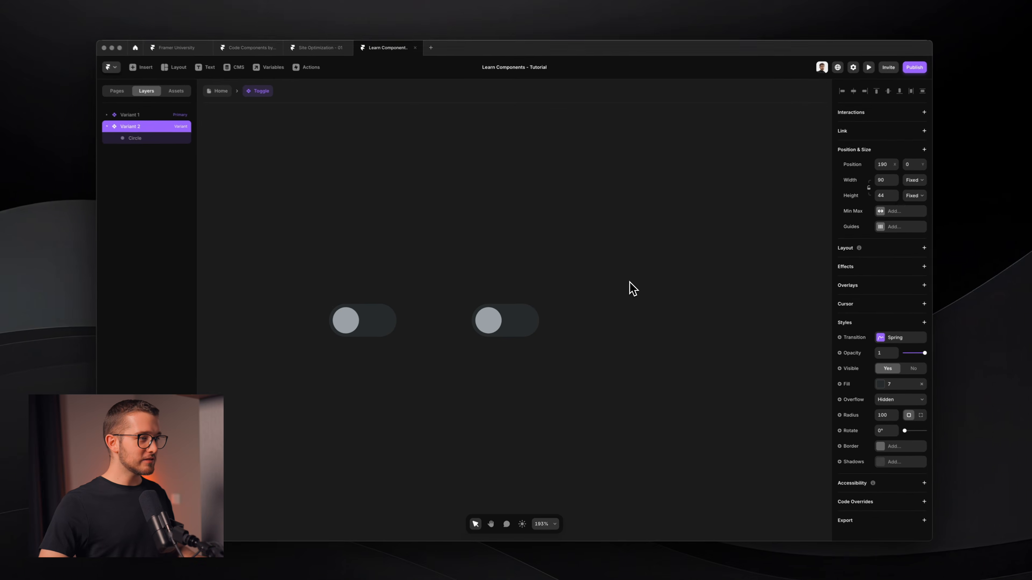
{"action": "scroll", "coordinate": [635, 278], "scroll_direction": "left", "scroll_amount": 2}
{"action": "scroll", "coordinate": [528, 277], "scroll_direction": "up", "scroll_amount": 3}
{"action": "scroll", "coordinate": [528, 277], "scroll_direction": "down", "scroll_amount": 1}
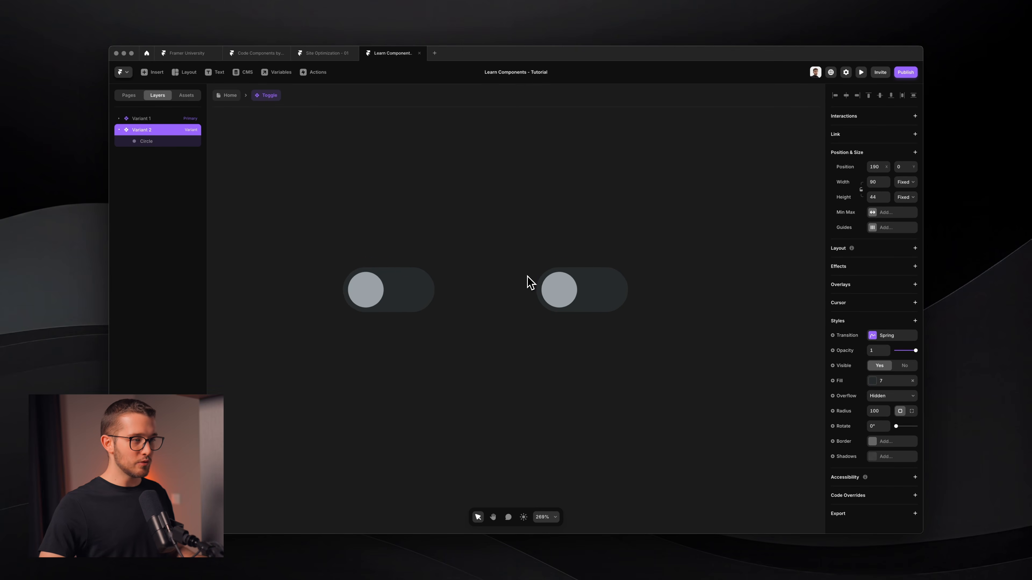
{"action": "scroll", "coordinate": [527, 277], "scroll_direction": "down", "scroll_amount": 1}
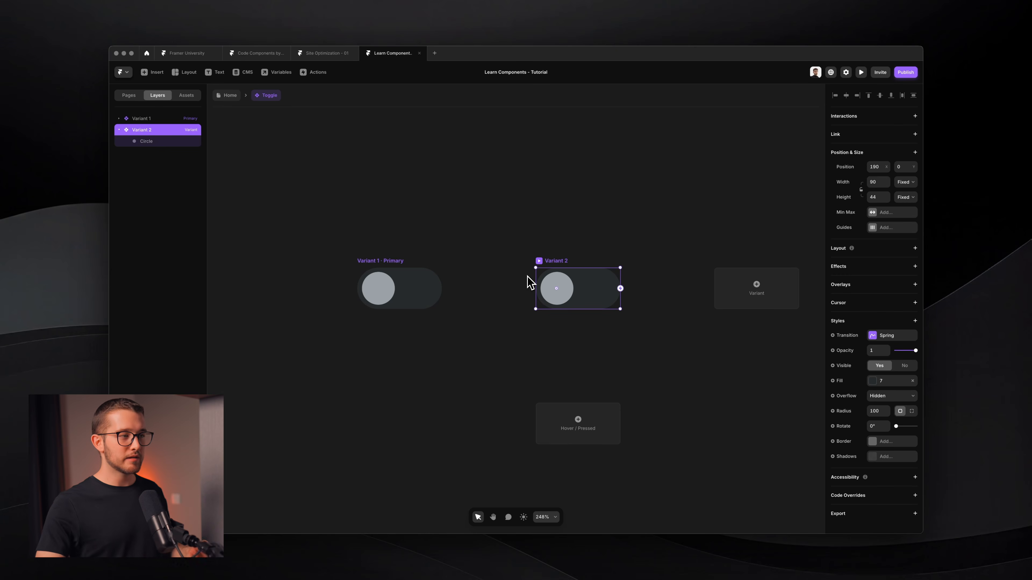
- Set the fill of the Circle in the primary variant to the Accent color style
{"action": "scroll", "coordinate": [527, 277], "scroll_direction": "left", "scroll_amount": 2}
{"action": "scroll", "coordinate": [527, 277], "scroll_direction": "up", "scroll_amount": 2}
{"action": "scroll", "coordinate": [527, 277], "scroll_direction": "left", "scroll_amount": 1}
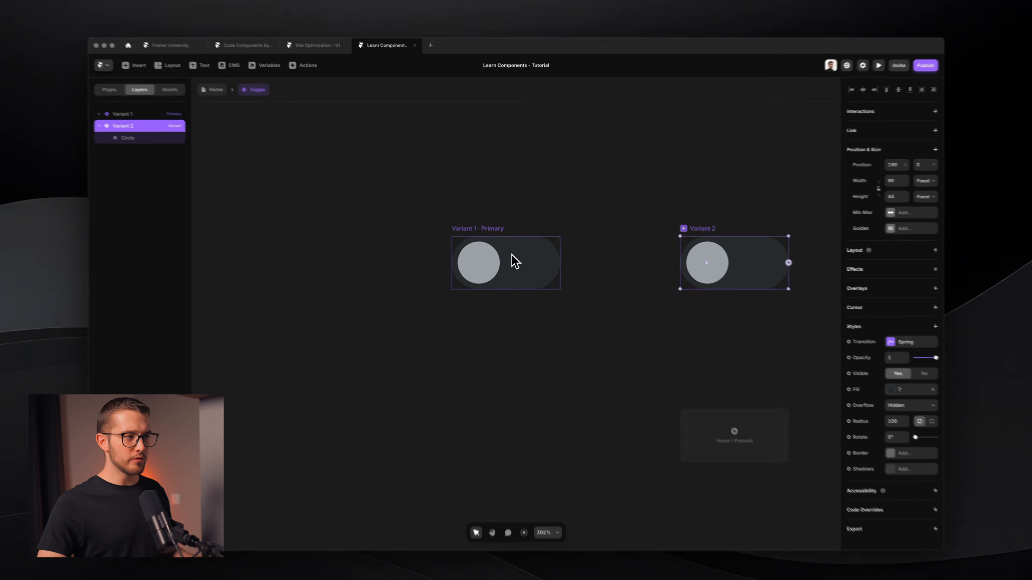
{"action": "left_click", "coordinate": [515, 261]}
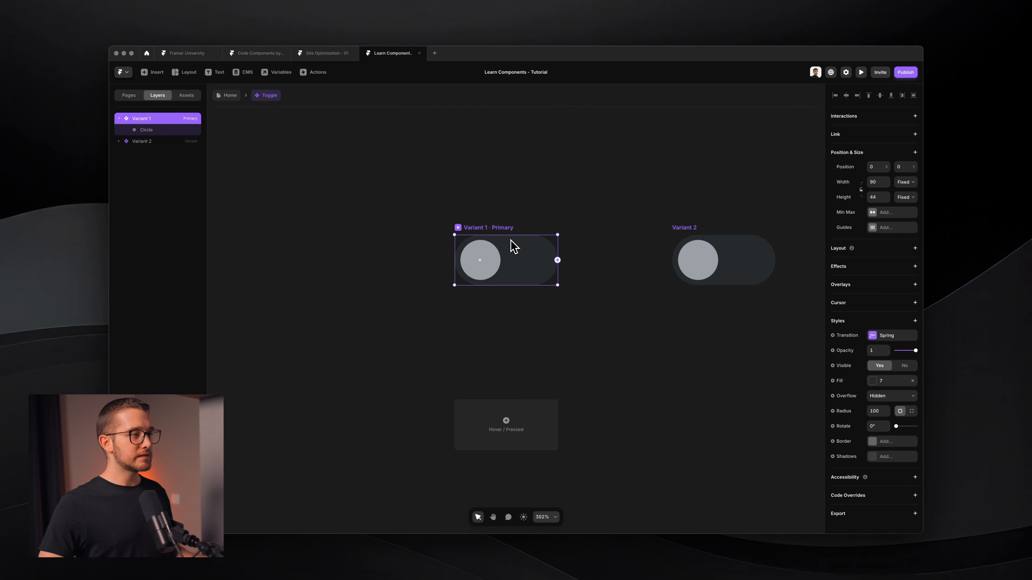
{"action": "left_click", "coordinate": [483, 262]}
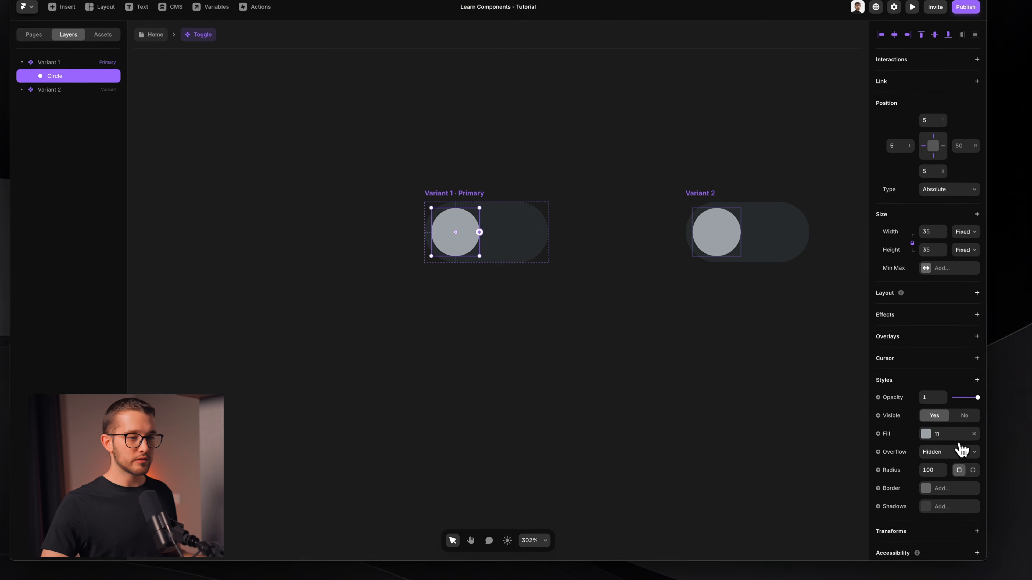
{"action": "left_click", "coordinate": [898, 438]}
{"action": "left_click", "coordinate": [796, 361]}
{"action": "left_click", "coordinate": [610, 392]}
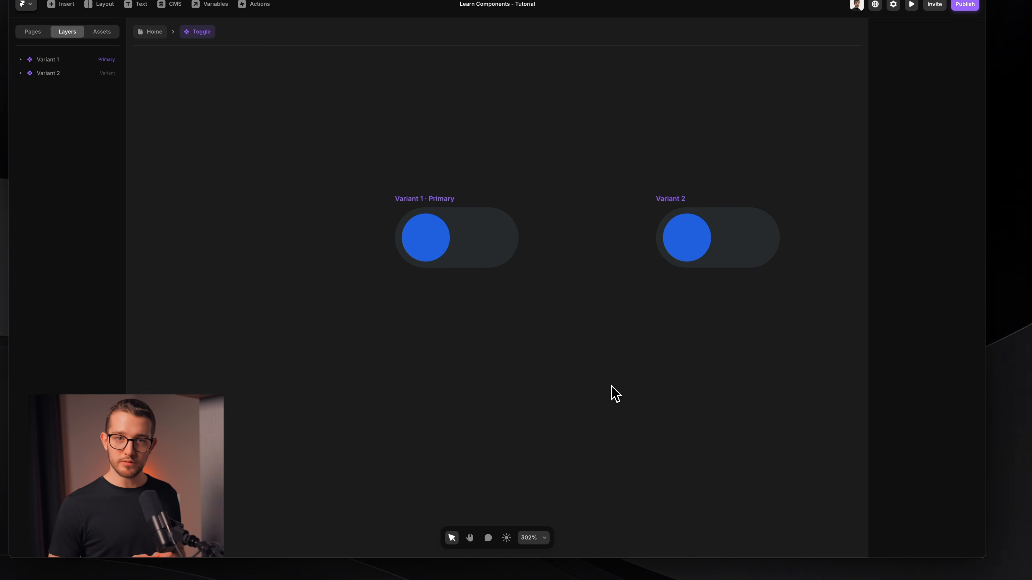
- Override the fill of the Circle in Variant 2 with the magenta color #DE1FDB
{"action": "scroll", "coordinate": [612, 386], "scroll_direction": "right", "scroll_amount": 2}
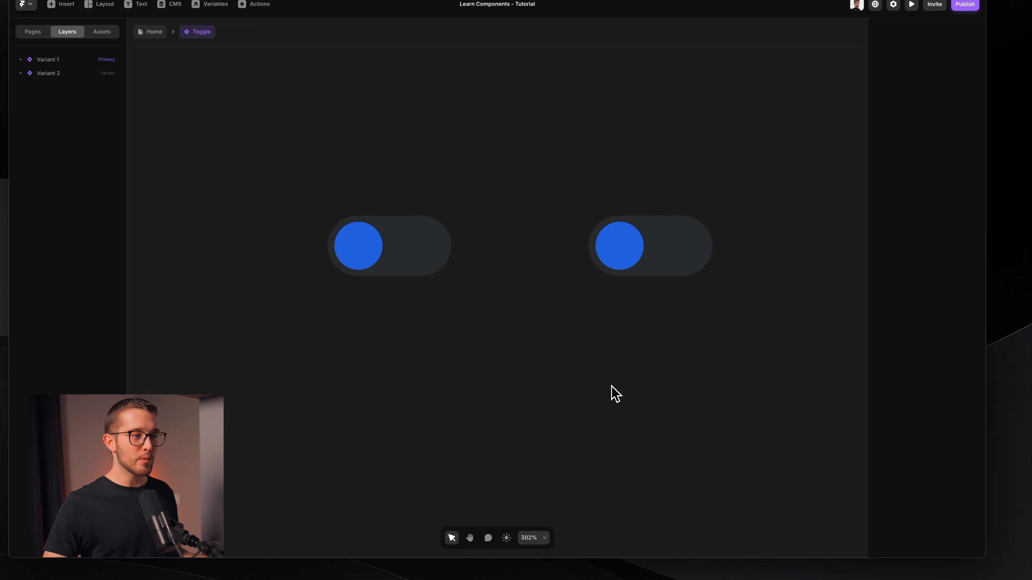
{"action": "left_click", "coordinate": [594, 241], "text": "super"}
{"action": "scroll", "coordinate": [594, 240], "scroll_direction": "right", "scroll_amount": 1}
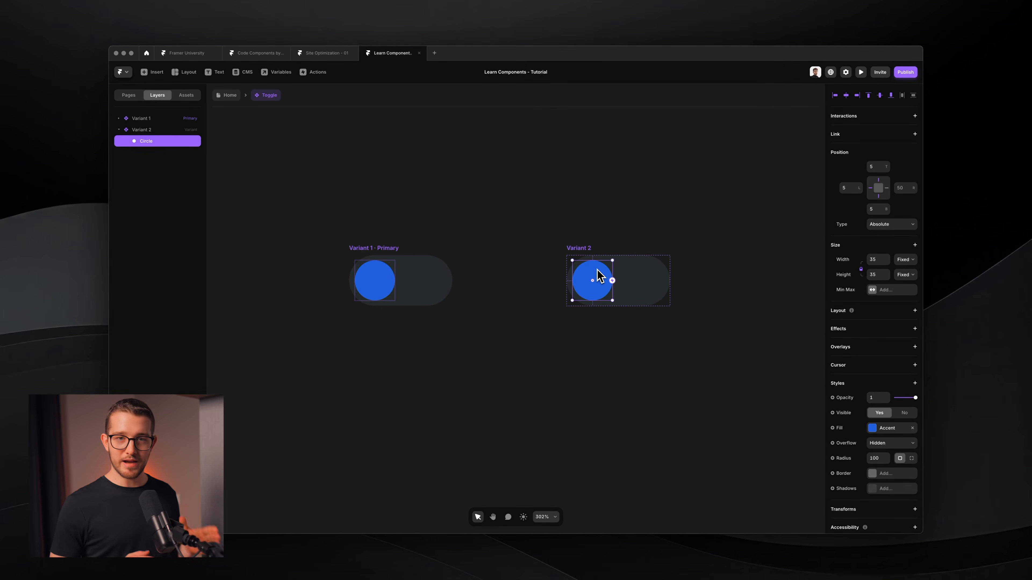
{"action": "left_click", "coordinate": [873, 428]}
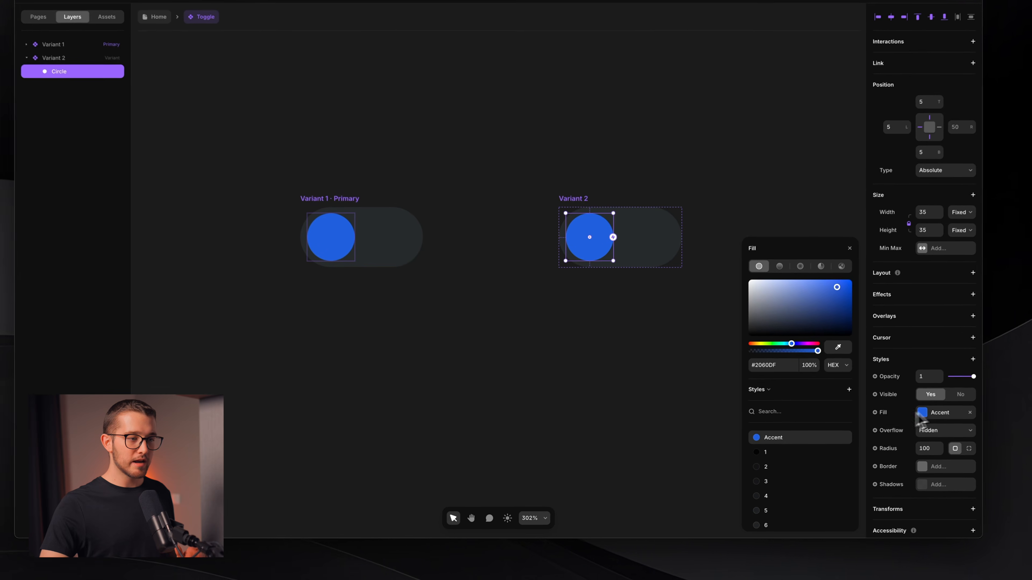
{"action": "left_click", "coordinate": [806, 341]}
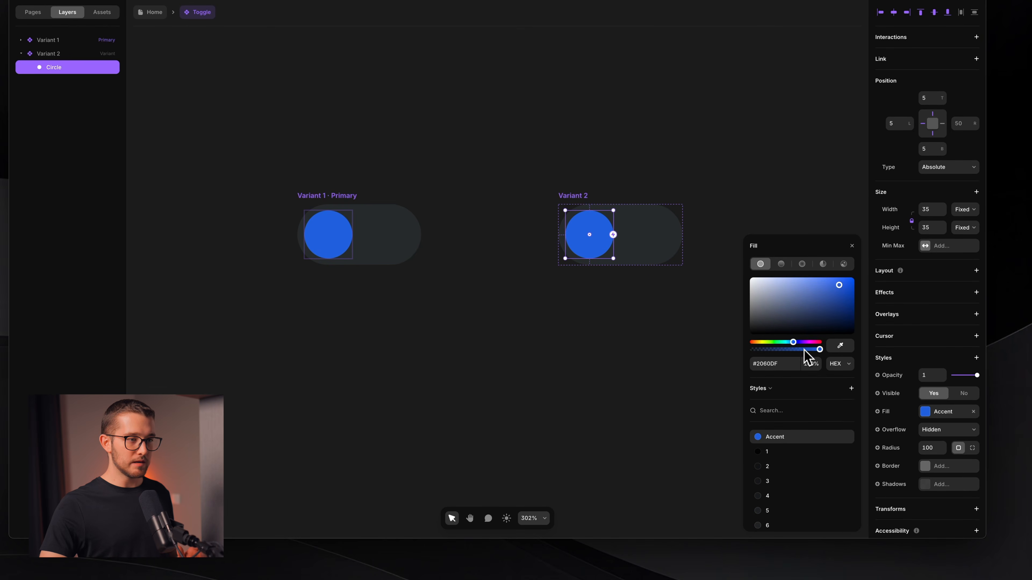
{"action": "left_click", "coordinate": [811, 342]}
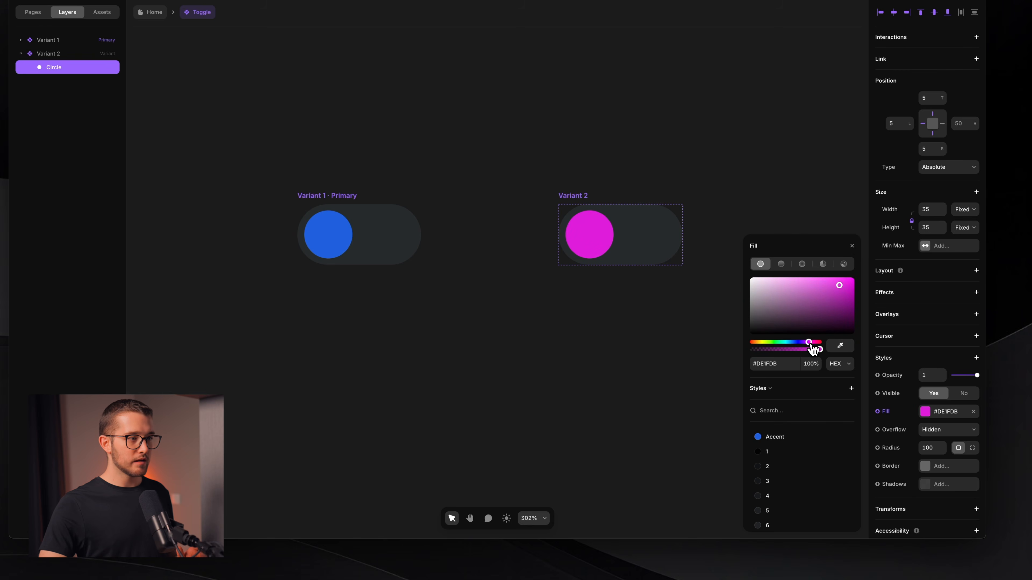
{"action": "left_click", "coordinate": [629, 350]}
{"action": "scroll", "coordinate": [625, 351], "scroll_direction": "left", "scroll_amount": 3}
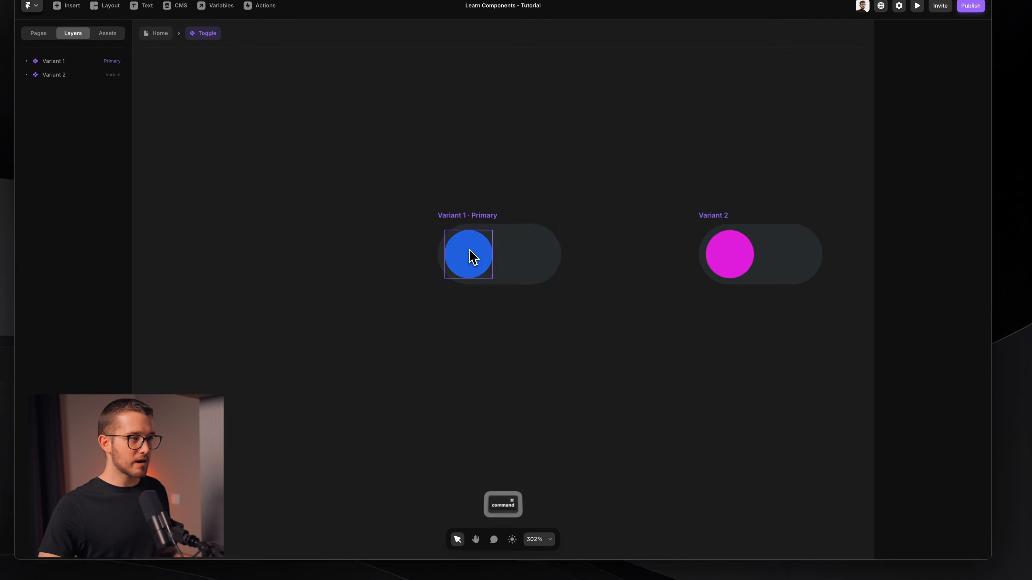
- Set the fill of the Circle in the primary variant to color style 12
{"action": "left_click", "coordinate": [471, 257]}
{"action": "left_click", "coordinate": [944, 430]}
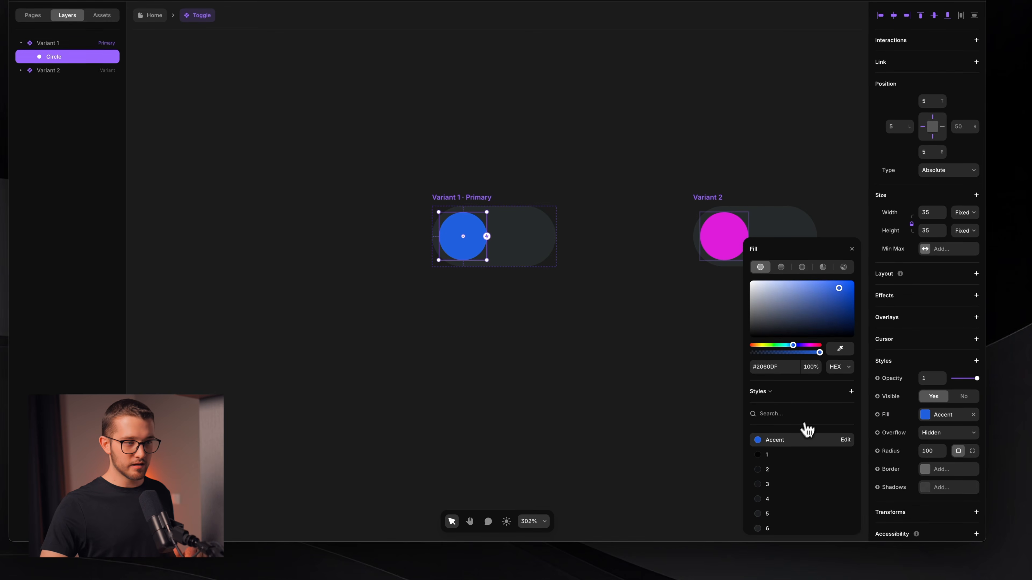
{"action": "left_click", "coordinate": [803, 439]}
{"action": "left_click", "coordinate": [768, 520]}
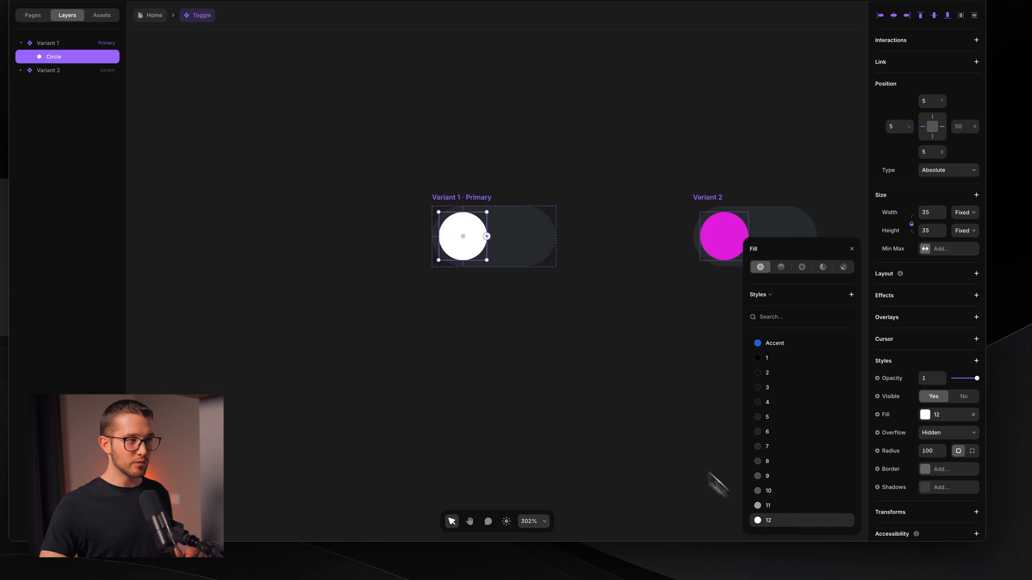
{"action": "left_click", "coordinate": [671, 438]}
- Reset the fill override on the Circle in Variant 2 so it inherits the primary variant's fill
{"action": "scroll", "coordinate": [670, 437], "scroll_direction": "right", "scroll_amount": 2}
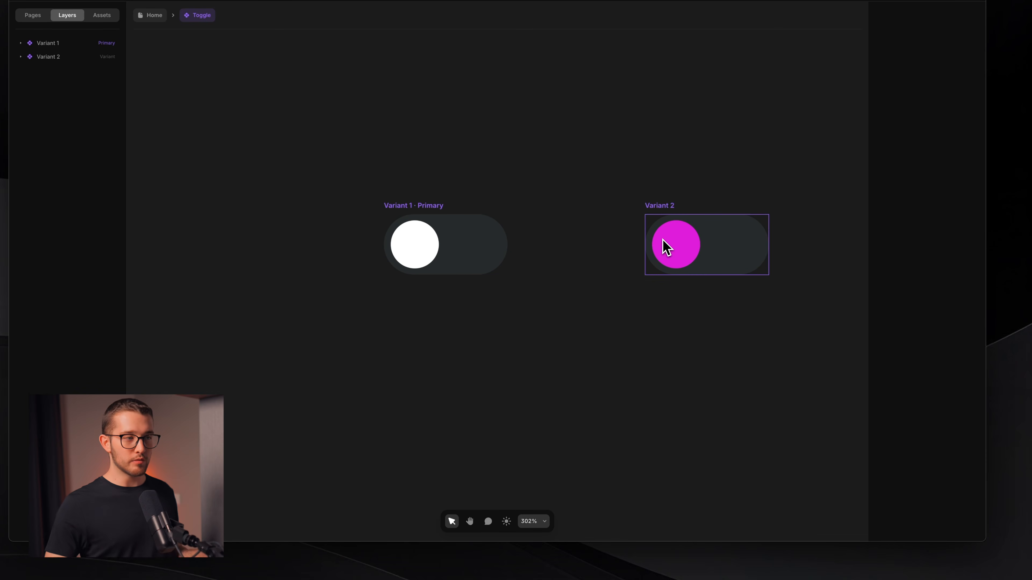
{"action": "left_click", "coordinate": [666, 246]}
{"action": "scroll", "coordinate": [678, 248], "scroll_direction": "right", "scroll_amount": 1}
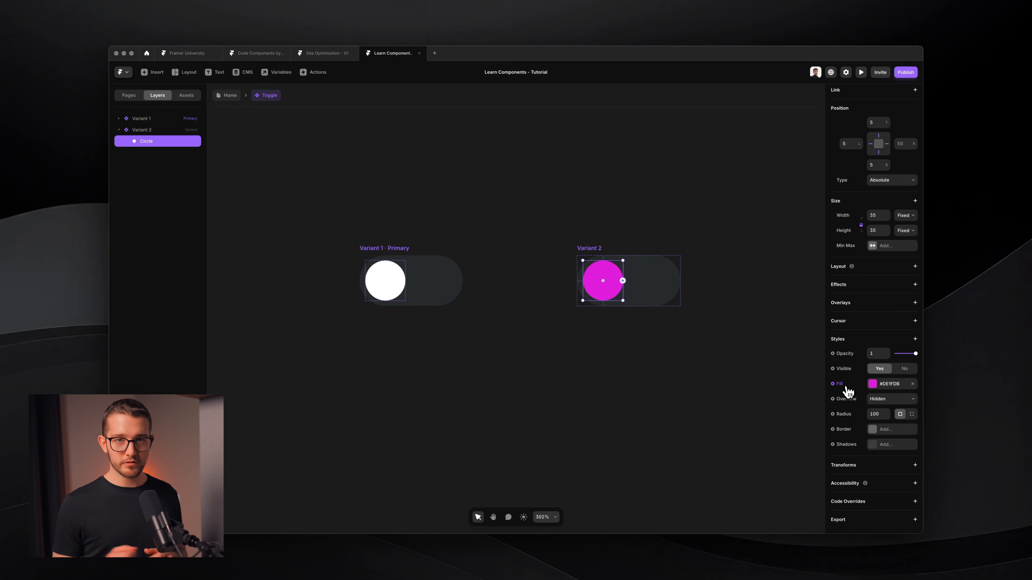
{"action": "left_click", "coordinate": [842, 384]}
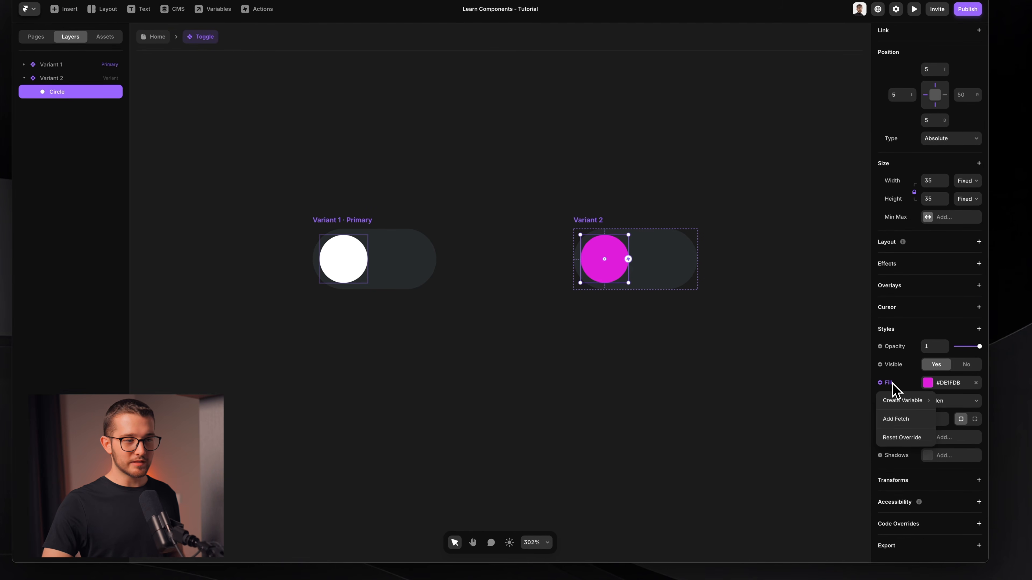
{"action": "left_click", "coordinate": [893, 380]}
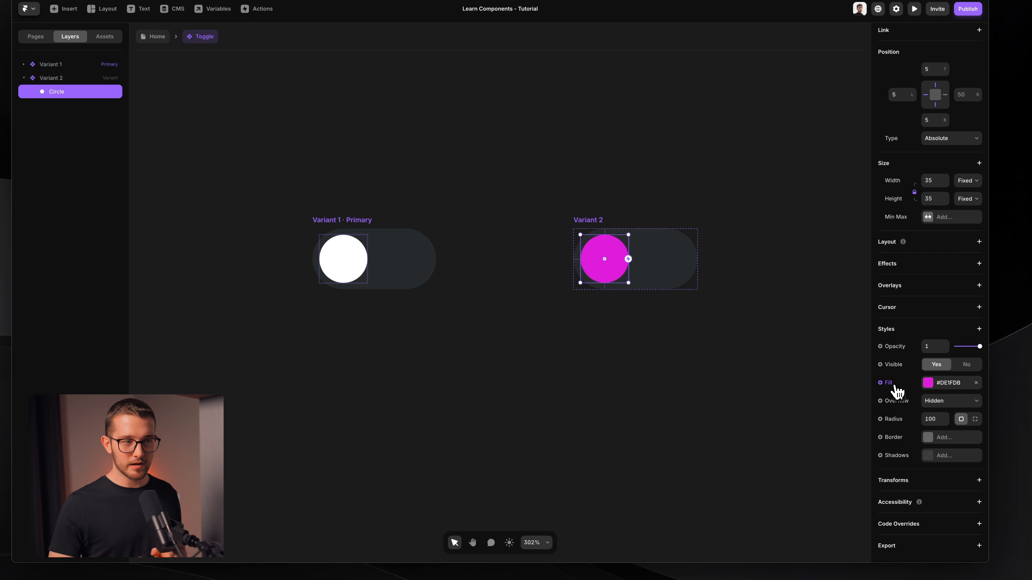
{"action": "left_click", "coordinate": [894, 386]}
{"action": "left_click", "coordinate": [701, 397]}
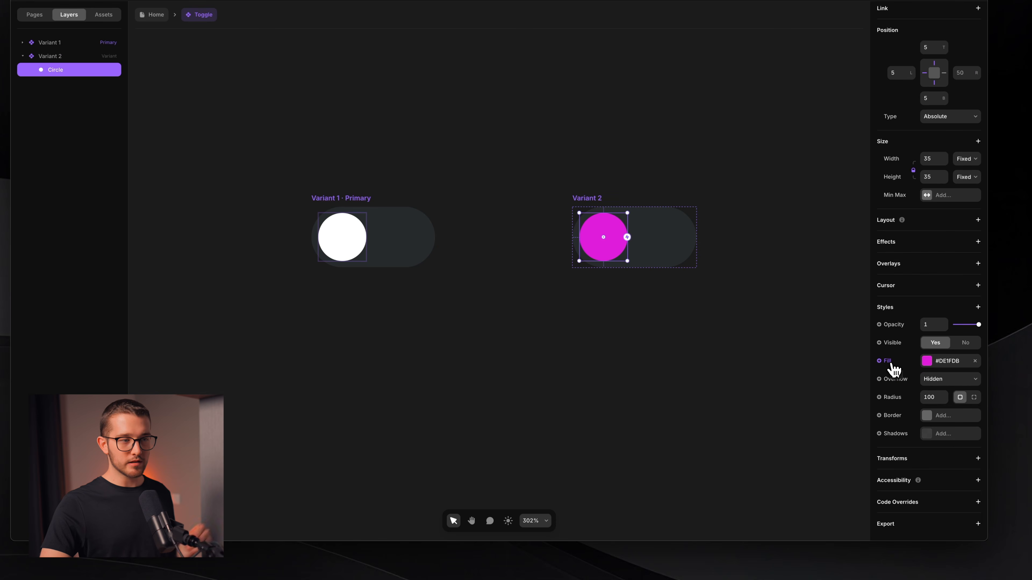
{"action": "left_click", "coordinate": [892, 366]}
{"action": "left_click", "coordinate": [919, 425]}
{"action": "left_click", "coordinate": [625, 364]}
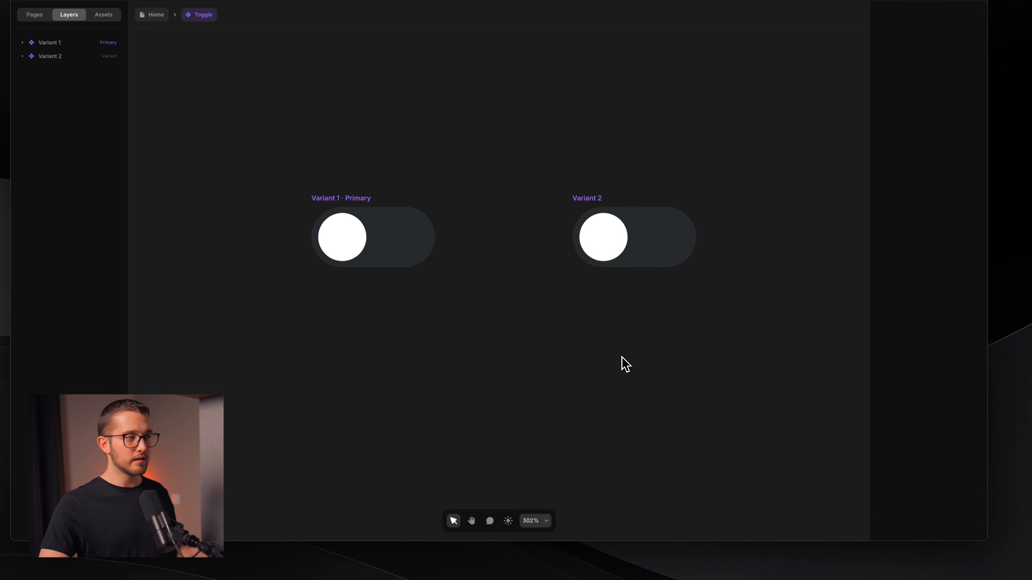
- Try the Accent color style as the fill of the primary variant's Circle
{"action": "left_click", "coordinate": [360, 255], "text": "super"}
{"action": "left_click", "coordinate": [945, 414]}
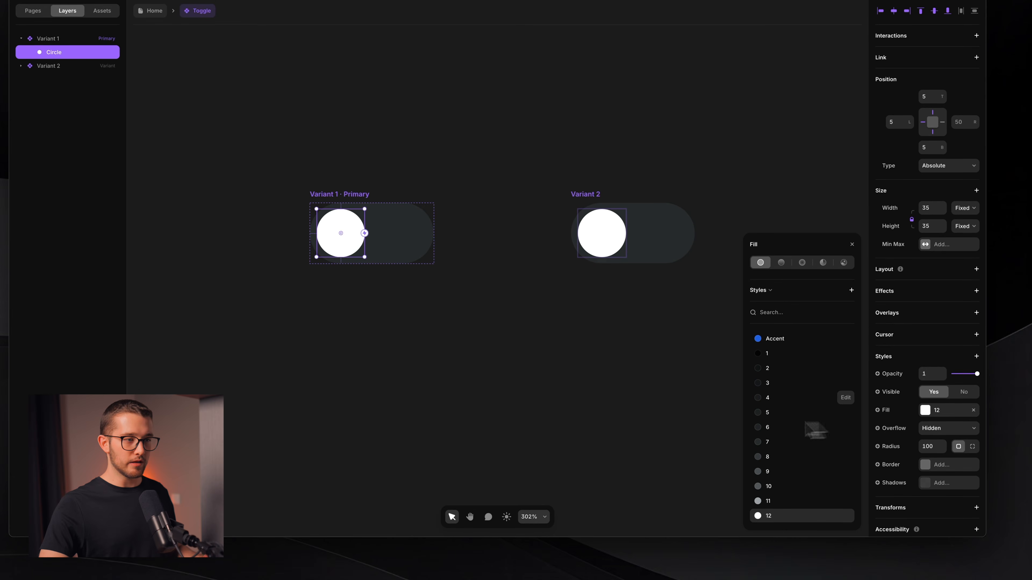
{"action": "left_click", "coordinate": [791, 340]}
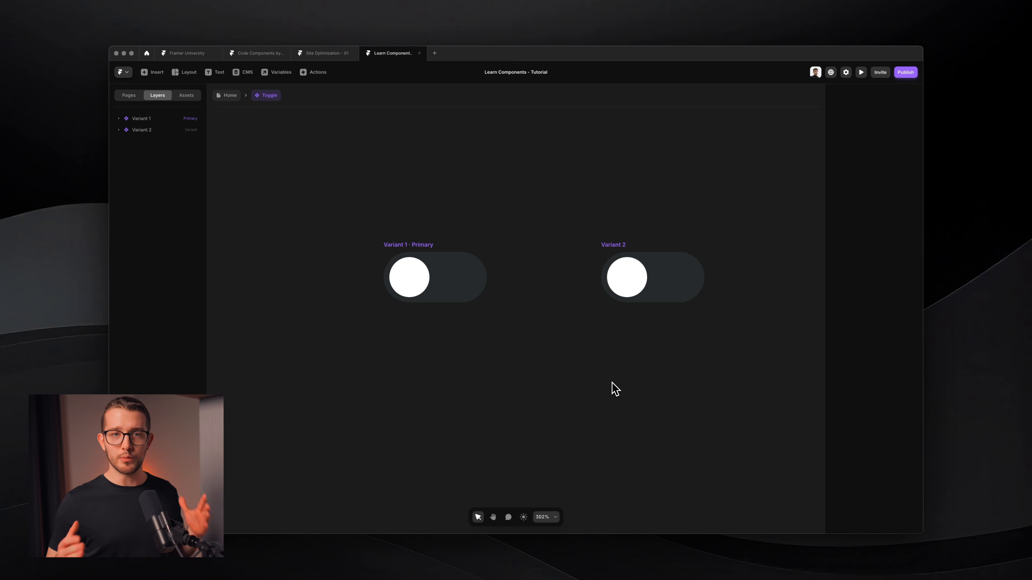
- Rename the primary variant to OFF and Variant 2 to ON
{"action": "left_click", "coordinate": [421, 288]}
{"action": "key", "text": "super+r"}
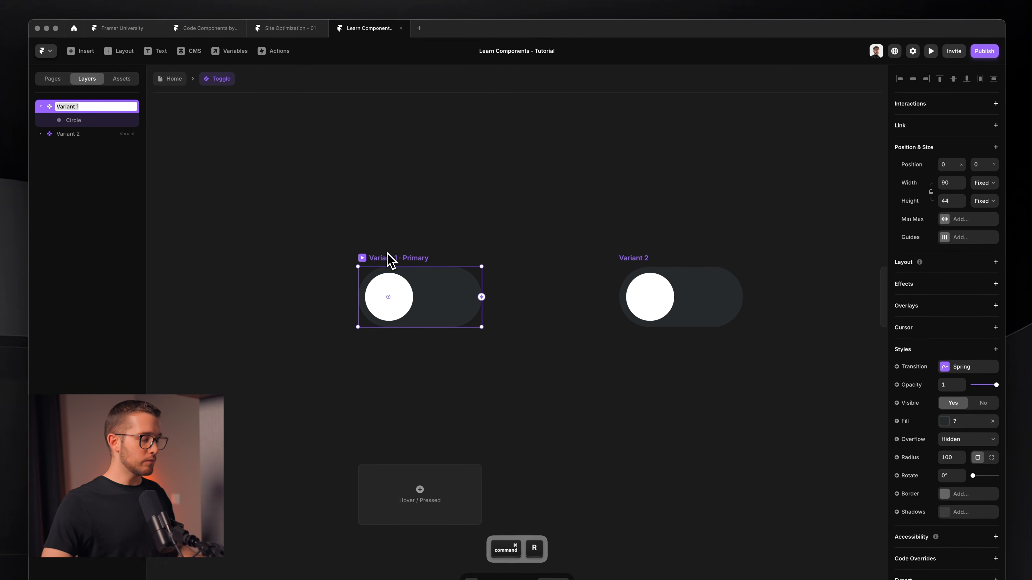
{"action": "type", "text": "OFF"}
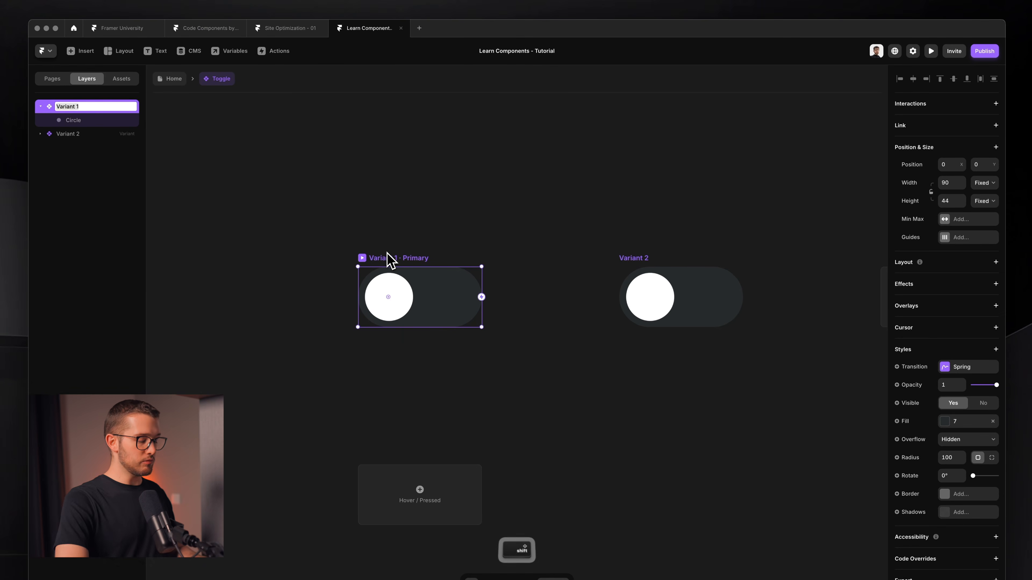
{"action": "key", "text": "Return"}
{"action": "left_click", "coordinate": [641, 259]}
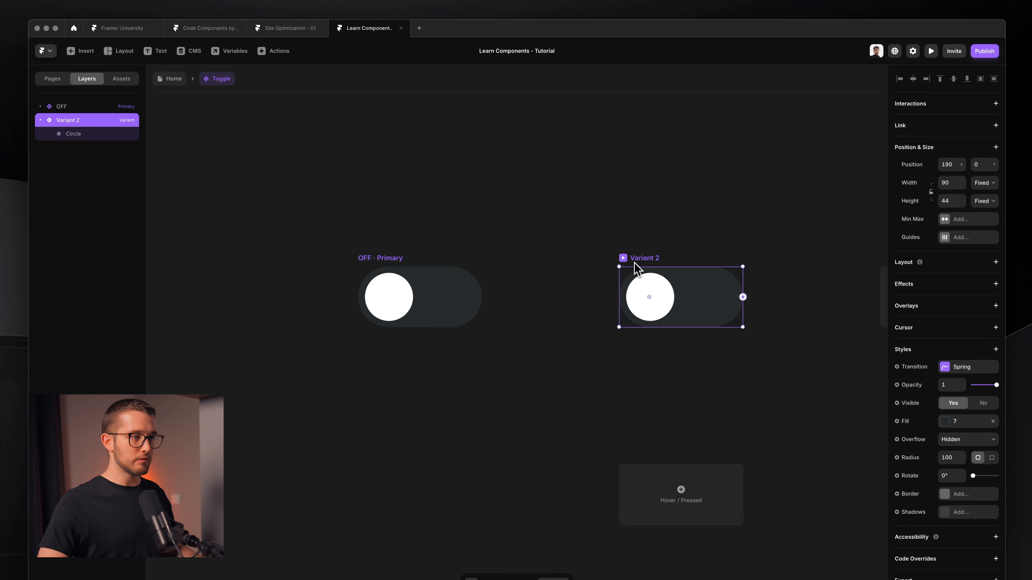
{"action": "key", "text": "super+r"}
{"action": "type", "text": "ON"}
{"action": "key", "text": "Return"}
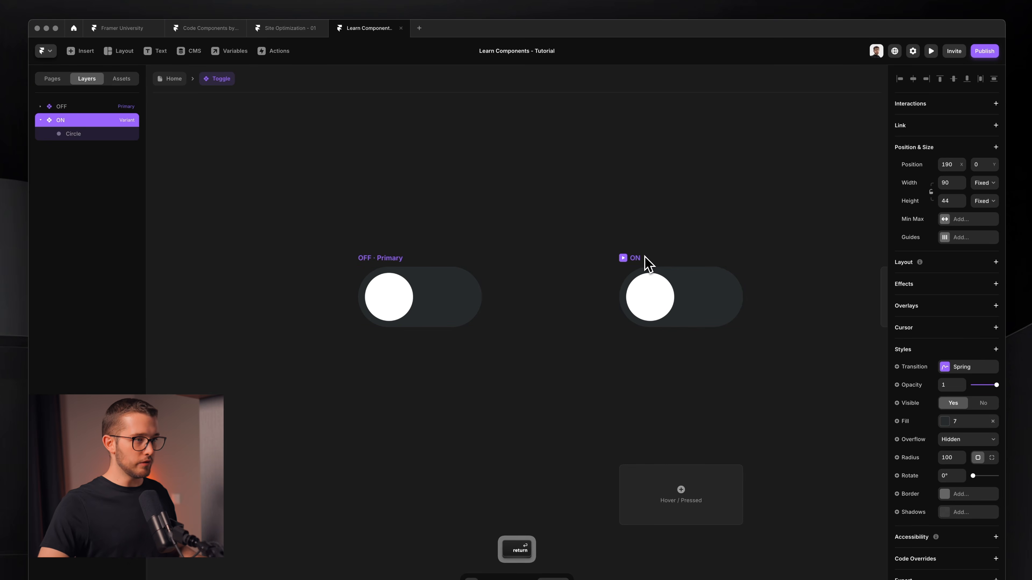
- Move the Circle in the ON variant horizontally to the far end of the track, at a left offset of 50
{"action": "left_click", "coordinate": [613, 293], "text": "super"}
{"action": "scroll", "coordinate": [618, 306], "scroll_direction": "up", "scroll_amount": 5}
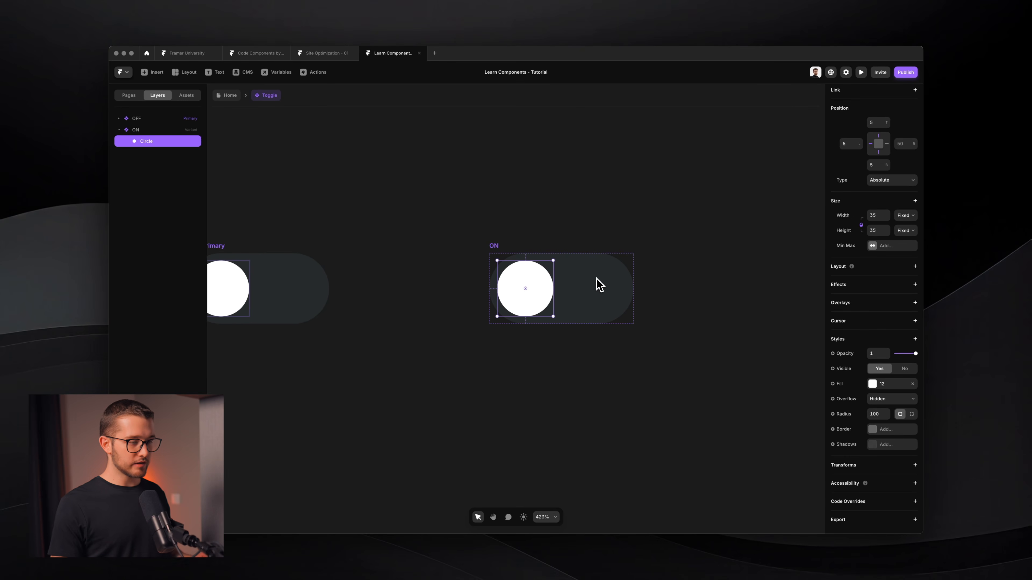
{"action": "key", "text": "Right"}
{"action": "key", "text": "Right"}
{"action": "key", "text": "Right"}
{"action": "key", "text": "Right"}
{"action": "key", "text": "Right"}
{"action": "key", "text": "Right"}
{"action": "key", "text": "Right"}
{"action": "key", "text": "Right"}
{"action": "key", "text": "Right"}
{"action": "key", "text": "Right"}
{"action": "key", "text": "Right"}
{"action": "key", "text": "Right"}
{"action": "key", "text": "Right"}
{"action": "key", "text": "Right"}
{"action": "key", "text": "Right"}
{"action": "key", "text": "Right"}
{"action": "key", "text": "Right"}
{"action": "key", "text": "Right"}
{"action": "key", "text": "Right"}
{"action": "key", "text": "Right"}
{"action": "key", "text": "Right"}
{"action": "key", "text": "Right"}
{"action": "key", "text": "Right"}
{"action": "key", "text": "Right"}
{"action": "key", "text": "Right"}
{"action": "key", "text": "Right"}
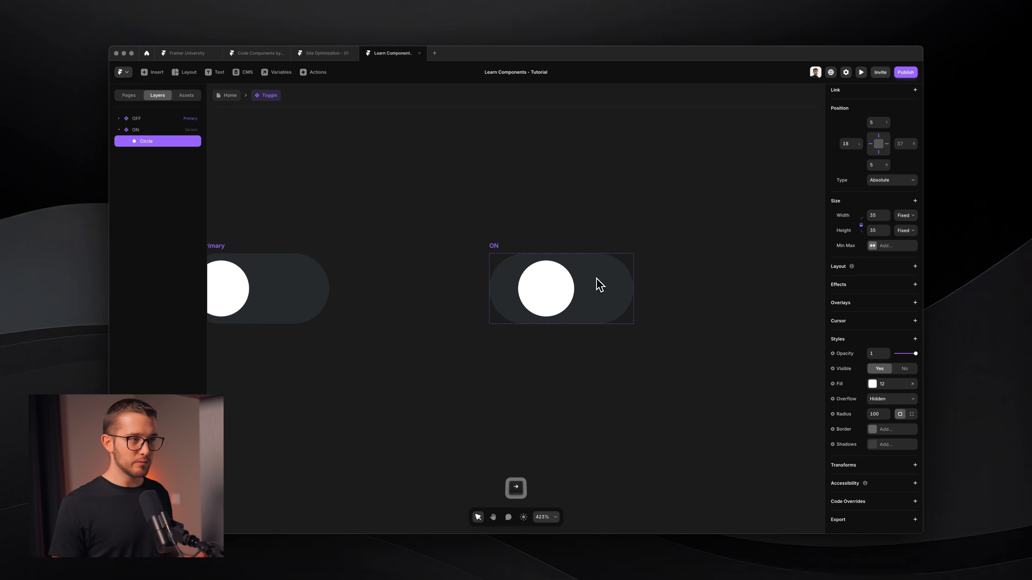
{"action": "key", "text": "Right"}
{"action": "key", "text": "Right"}
{"action": "key", "text": "Right"}
{"action": "key", "text": "Right"}
{"action": "key", "text": "Right"}
{"action": "key", "text": "Right"}
{"action": "key", "text": "Right"}
{"action": "key", "text": "Right"}
{"action": "key", "text": "Right"}
{"action": "key", "text": "Right"}
{"action": "key", "text": "Right"}
{"action": "key", "text": "Right"}
{"action": "key", "text": "Right"}
{"action": "key", "text": "Right"}
{"action": "key", "text": "Right"}
{"action": "key", "text": "Right"}
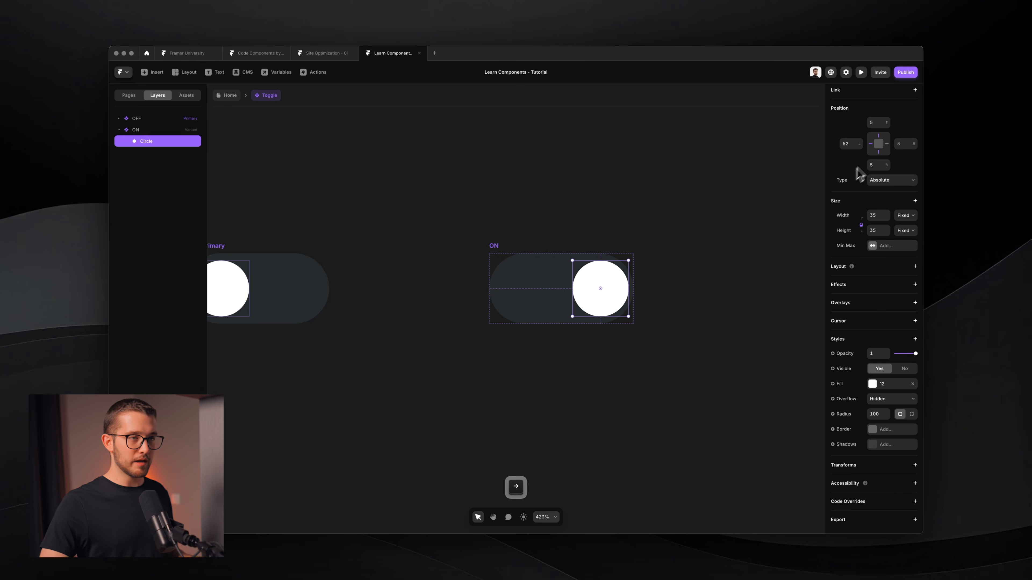
{"action": "key", "text": "Left"}
{"action": "key", "text": "Left"}
{"action": "key", "text": "alt"}
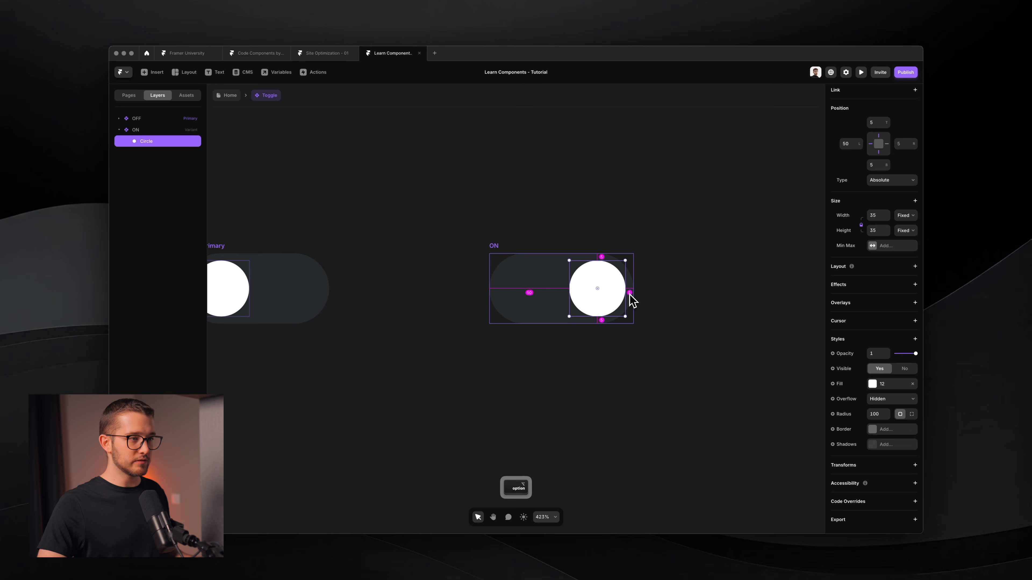
- Pin the ON variant's Circle to the right edge instead of the left, and set its bottom offset to 5
{"action": "left_click", "coordinate": [870, 144]}
{"action": "left_click", "coordinate": [886, 144]}
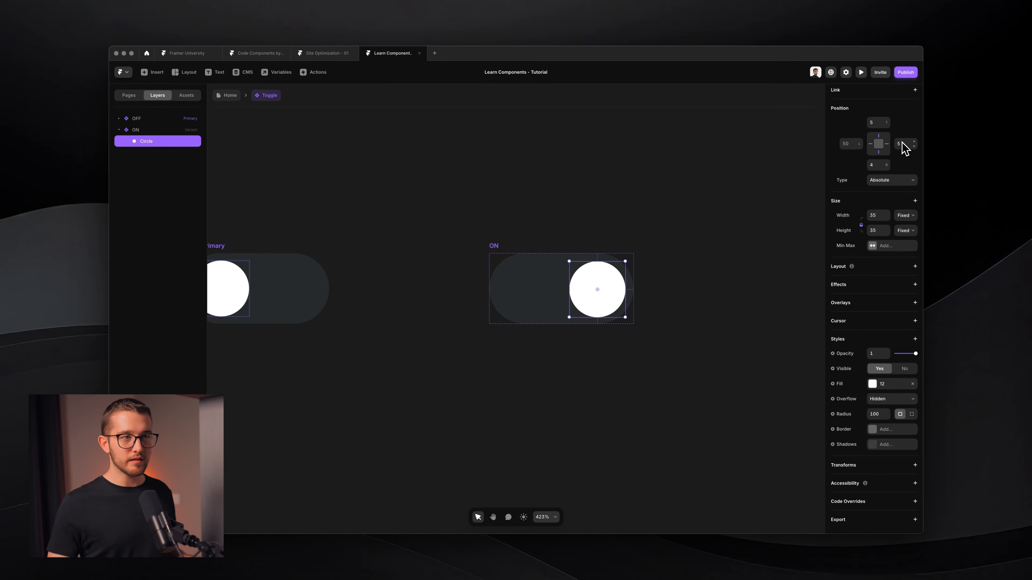
{"action": "left_click", "coordinate": [874, 166]}
{"action": "type", "text": "5"}
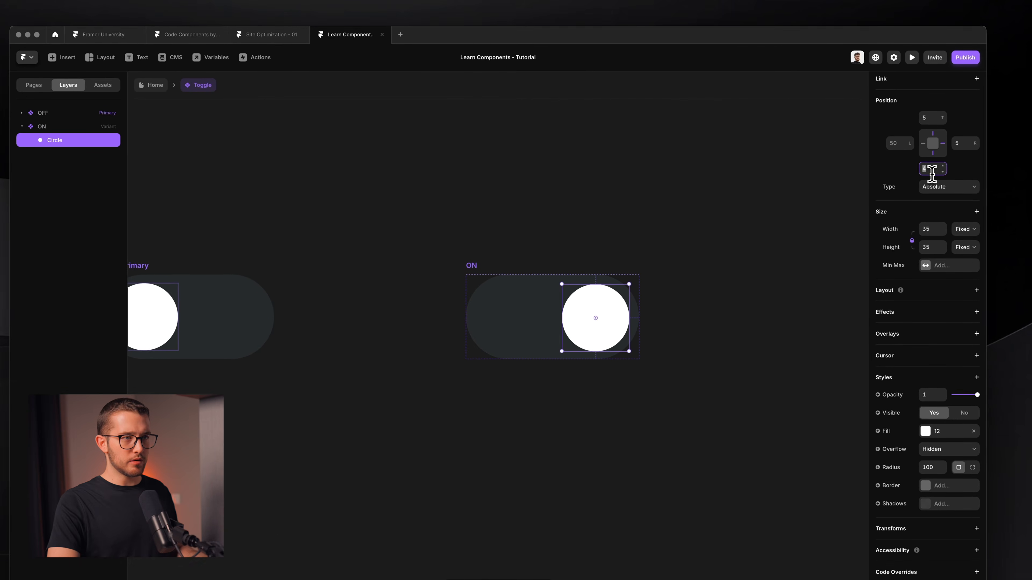
{"action": "key", "text": "Return"}
- Override the fill of the ON variant's Circle with the Accent style, and brighten that blue to about #3476FA
{"action": "scroll", "coordinate": [557, 294], "scroll_direction": "left", "scroll_amount": 5}
{"action": "left_click", "coordinate": [316, 327]}
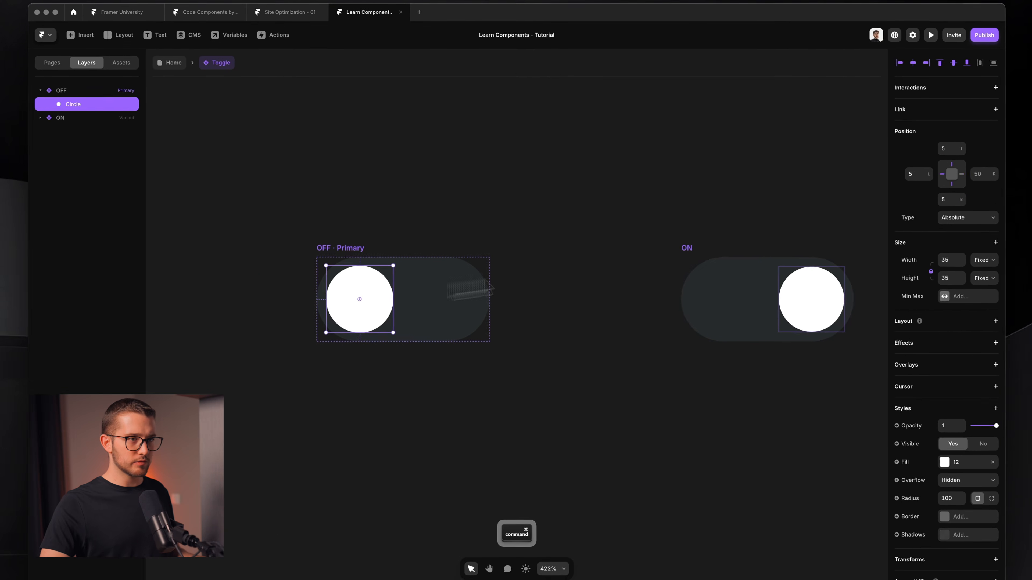
{"action": "scroll", "coordinate": [618, 275], "scroll_direction": "up", "scroll_amount": 3}
{"action": "left_click", "coordinate": [600, 345], "text": "super"}
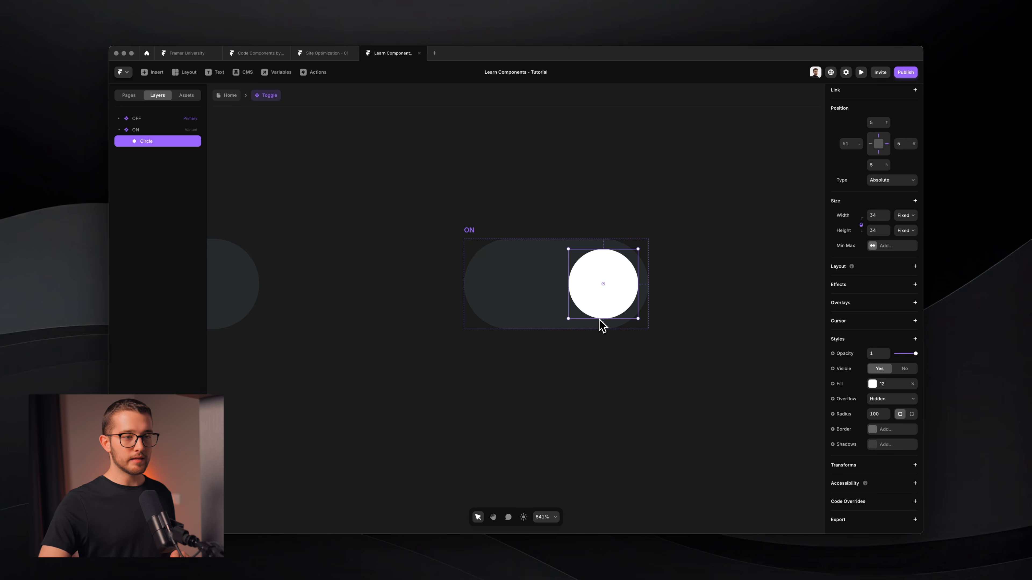
{"action": "left_click", "coordinate": [847, 384]}
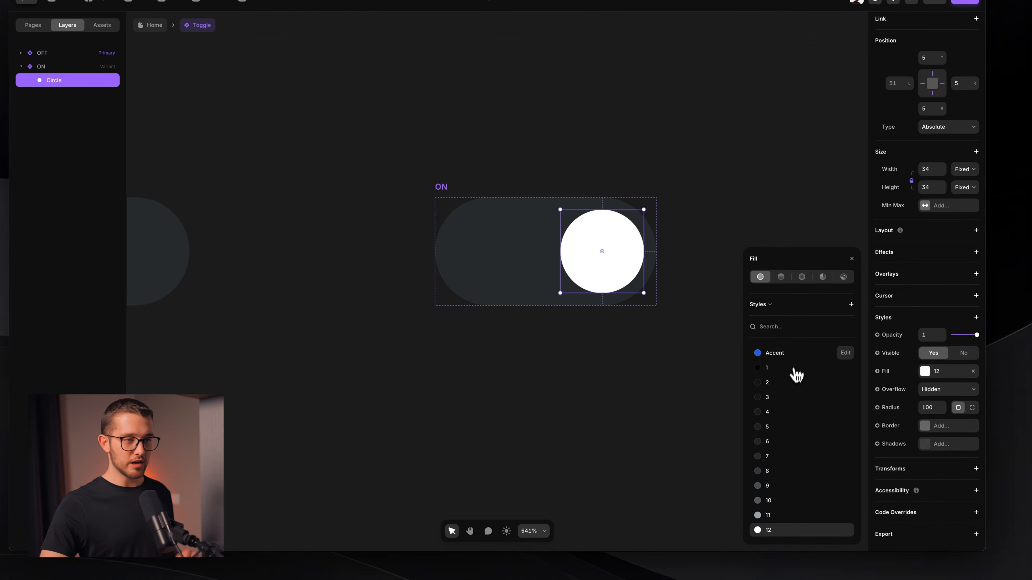
{"action": "left_click", "coordinate": [797, 356]}
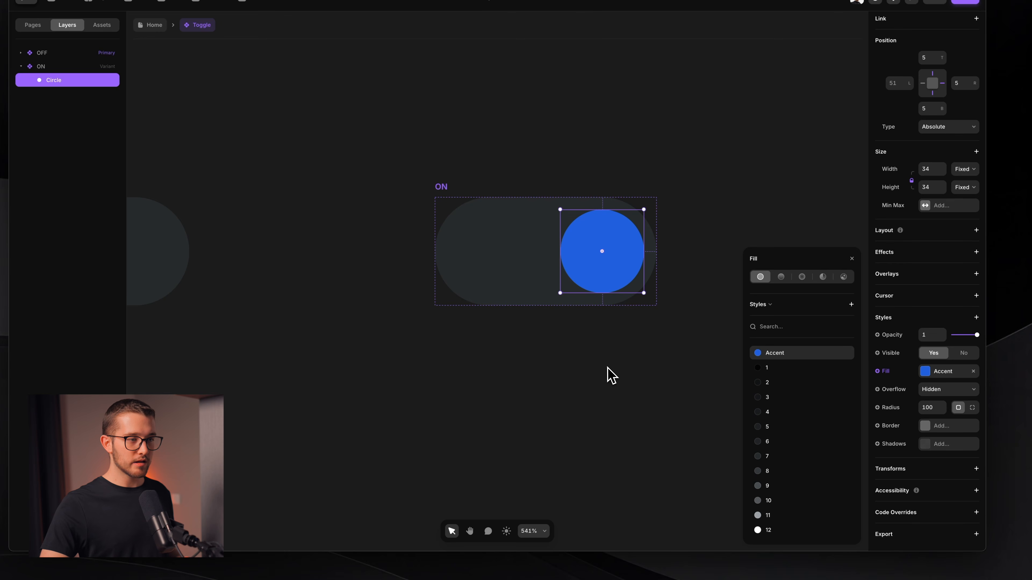
{"action": "left_click", "coordinate": [828, 354]}
{"action": "left_click_drag", "start_coordinate": [833, 345], "coordinate": [832, 295]}
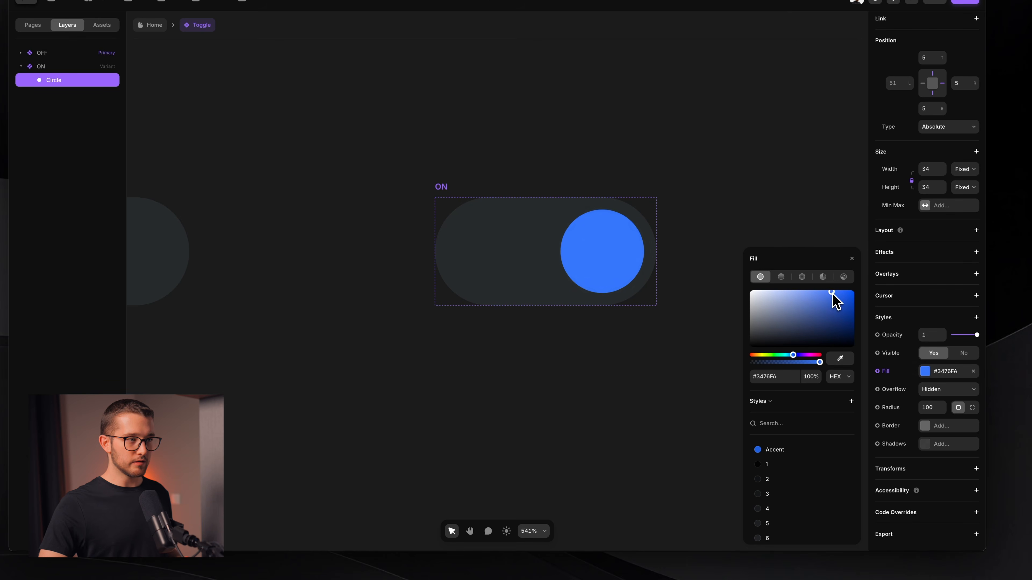
{"action": "left_click", "coordinate": [629, 368]}
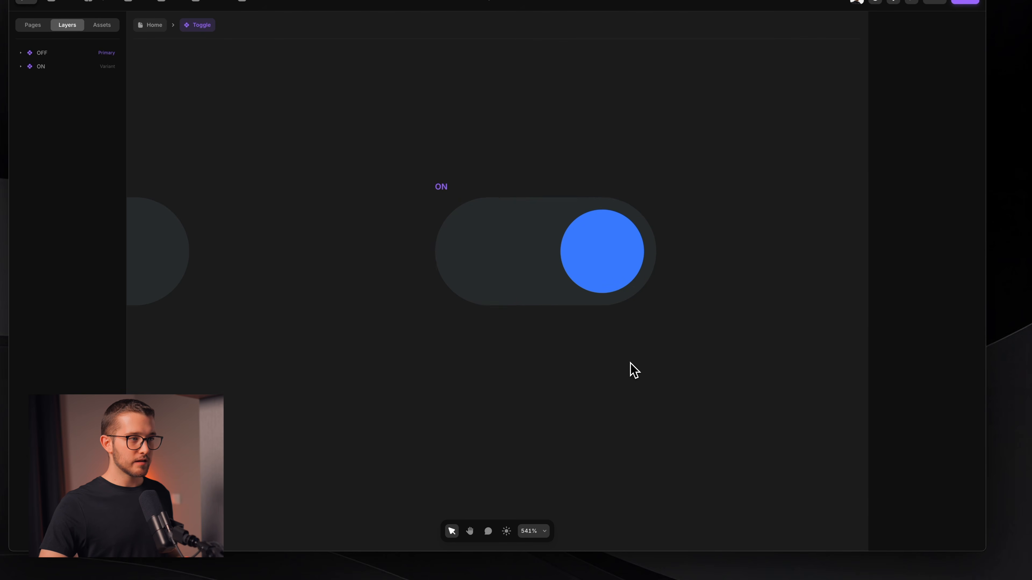
- Connect the OFF variant to the ON variant with an interaction
{"action": "key", "text": "shift+1"}
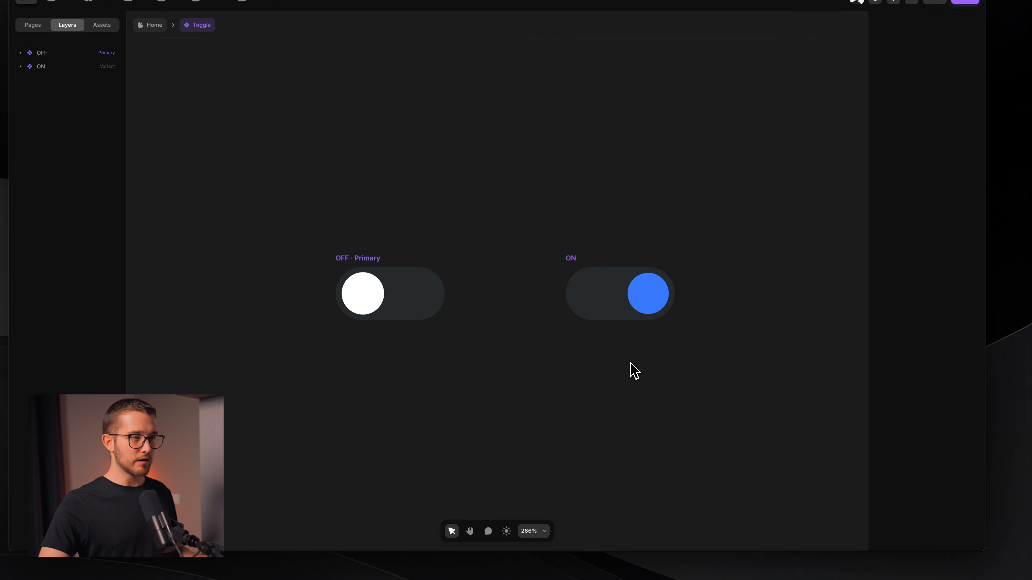
{"action": "left_click", "coordinate": [599, 283]}
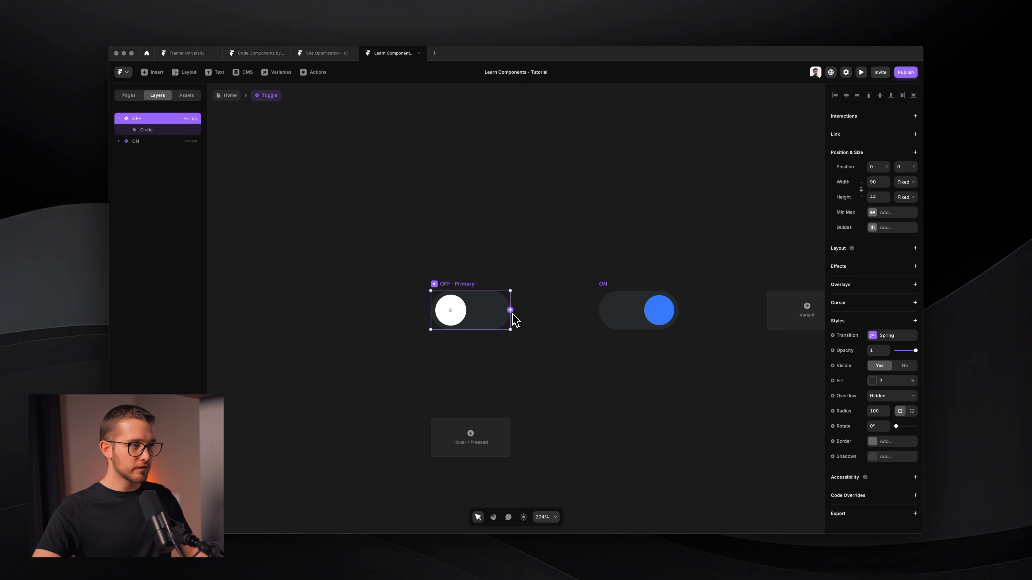
{"action": "scroll", "coordinate": [513, 314], "scroll_direction": "up", "scroll_amount": 5}
{"action": "scroll", "coordinate": [513, 329], "scroll_direction": "down", "scroll_amount": 2}
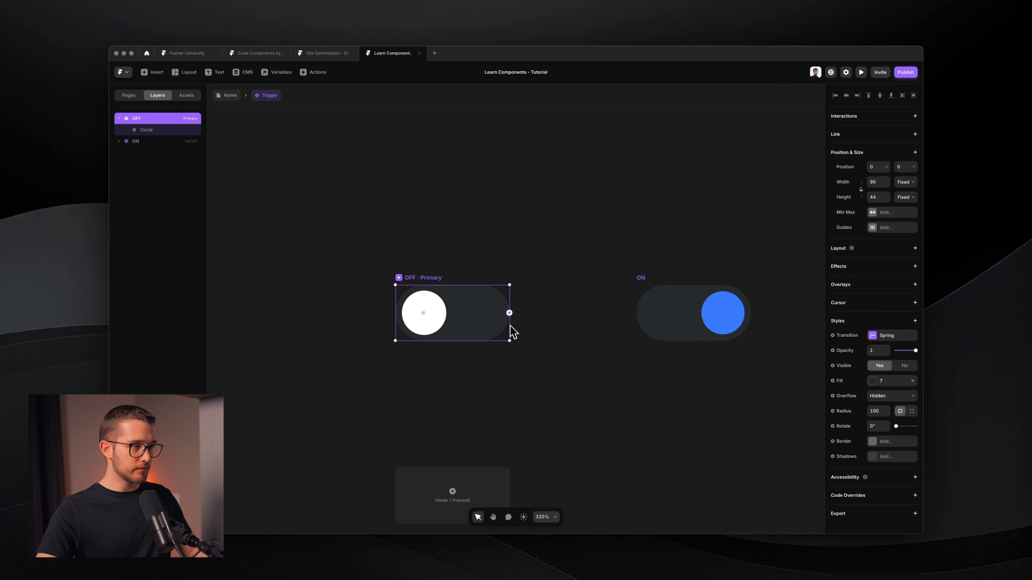
{"action": "scroll", "coordinate": [506, 319], "scroll_direction": "up", "scroll_amount": 4}
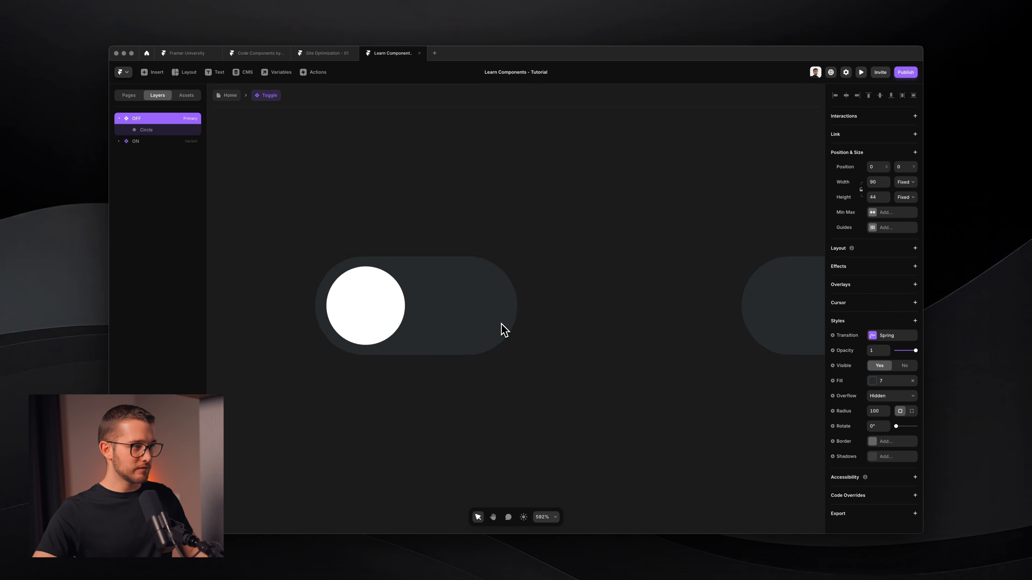
{"action": "scroll", "coordinate": [504, 330], "scroll_direction": "down", "scroll_amount": 3}
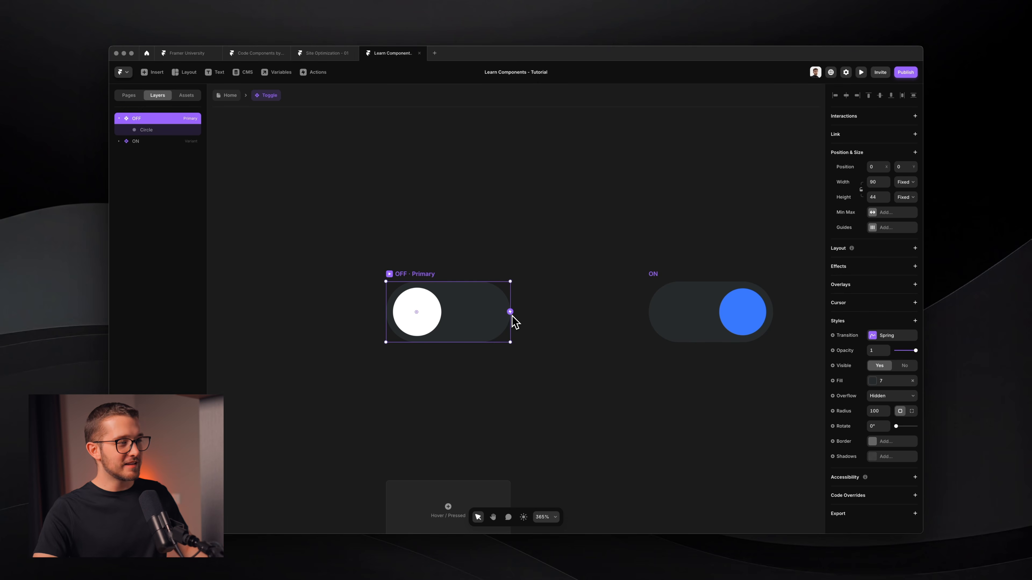
{"action": "left_click_drag", "start_coordinate": [510, 312], "coordinate": [683, 316]}
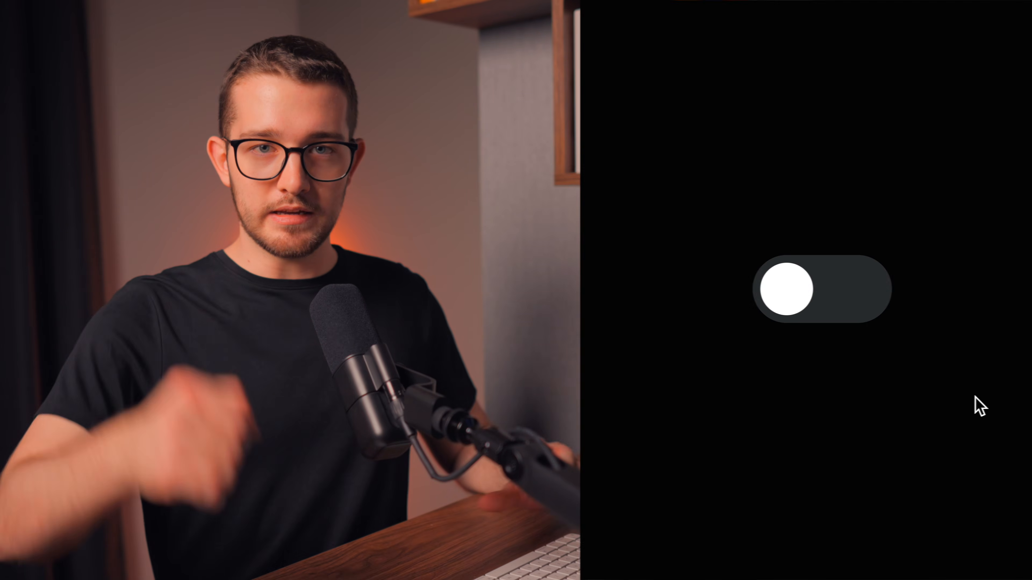
{"action": "left_click", "coordinate": [832, 299]}
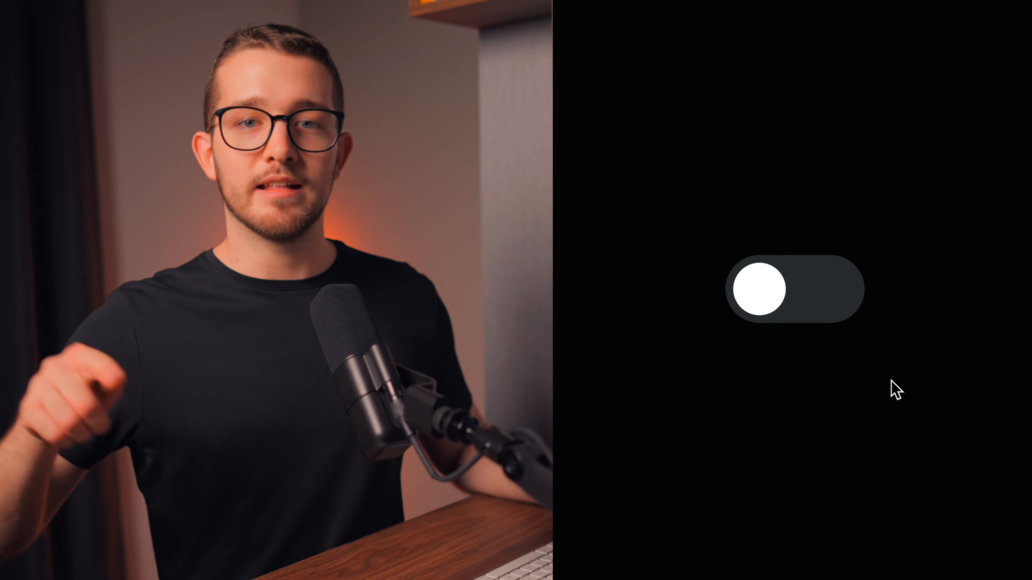
{"action": "left_click", "coordinate": [825, 317]}
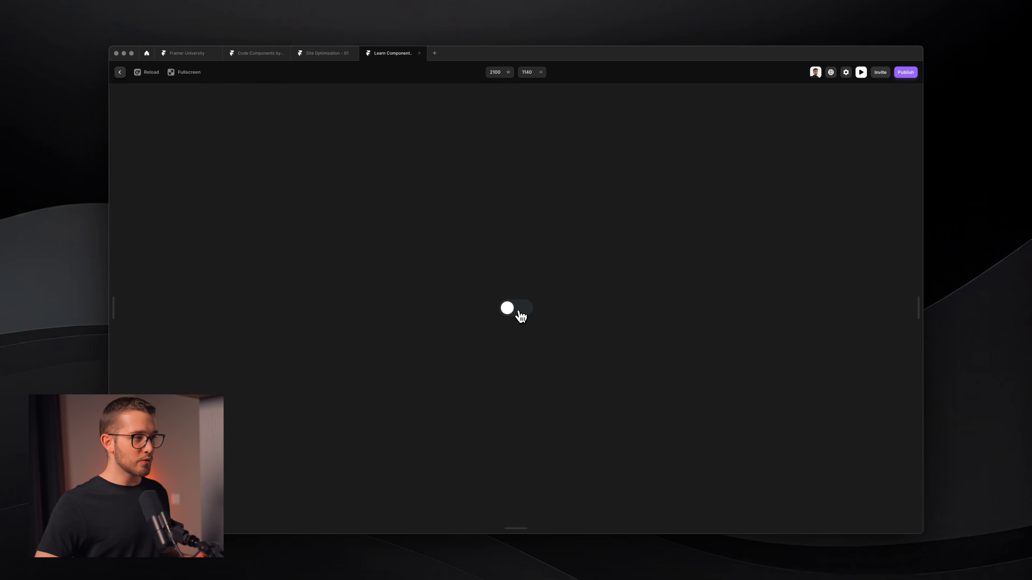
- Test the interaction by switching the toggle on in the component preview
{"action": "left_click", "coordinate": [520, 310]}
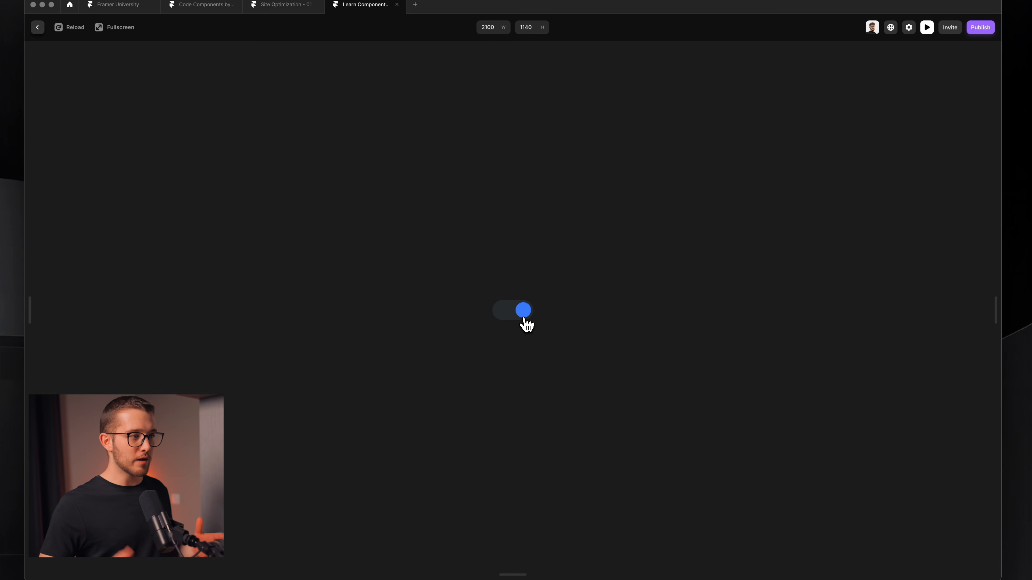
- Connect the ON variant back to the OFF variant with a Click interaction, and compare the interactions on both variants
{"action": "key", "text": "Escape"}
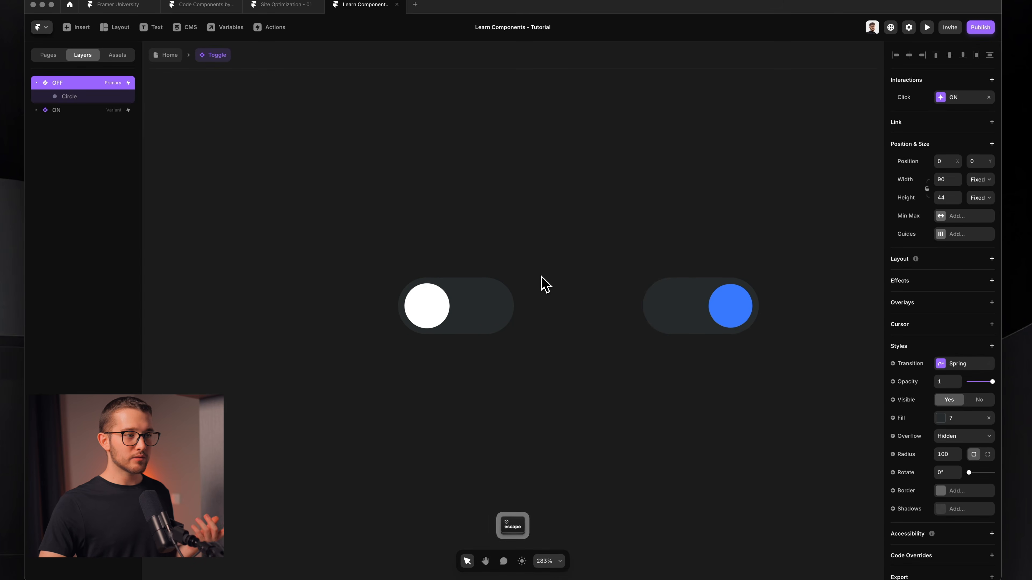
{"action": "left_click", "coordinate": [589, 273]}
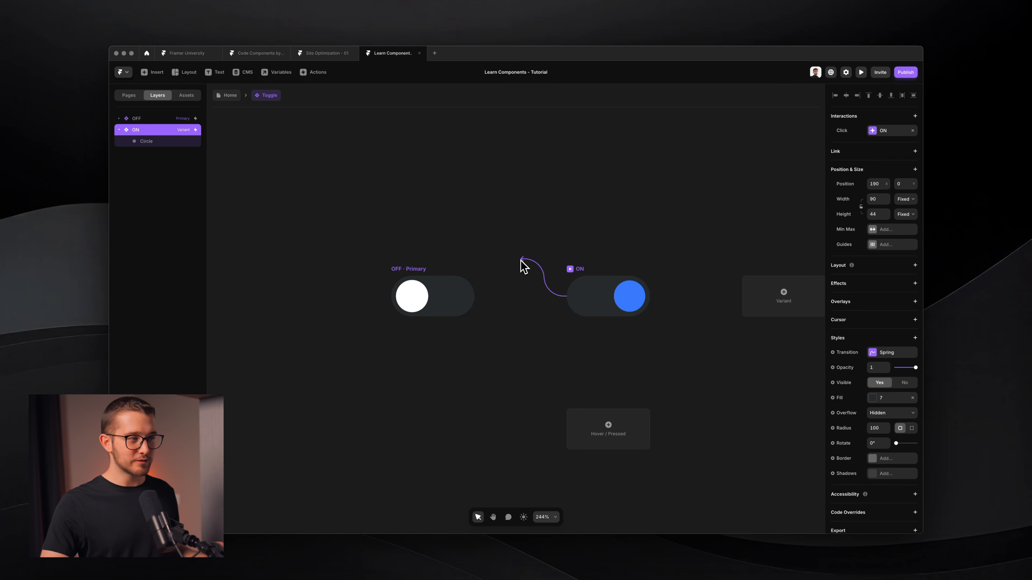
{"action": "left_click_drag", "start_coordinate": [521, 259], "coordinate": [443, 301]}
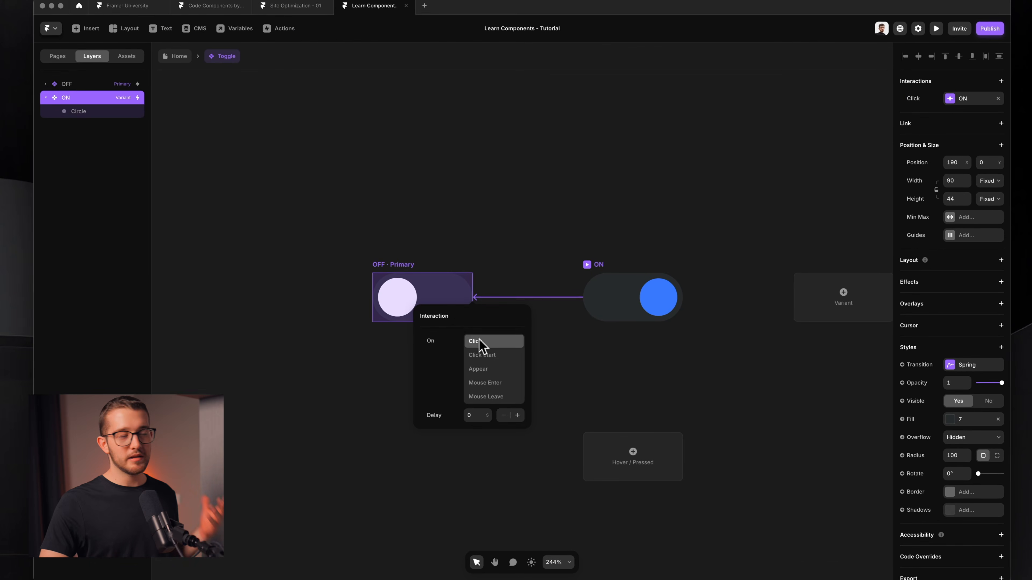
{"action": "left_click", "coordinate": [479, 342]}
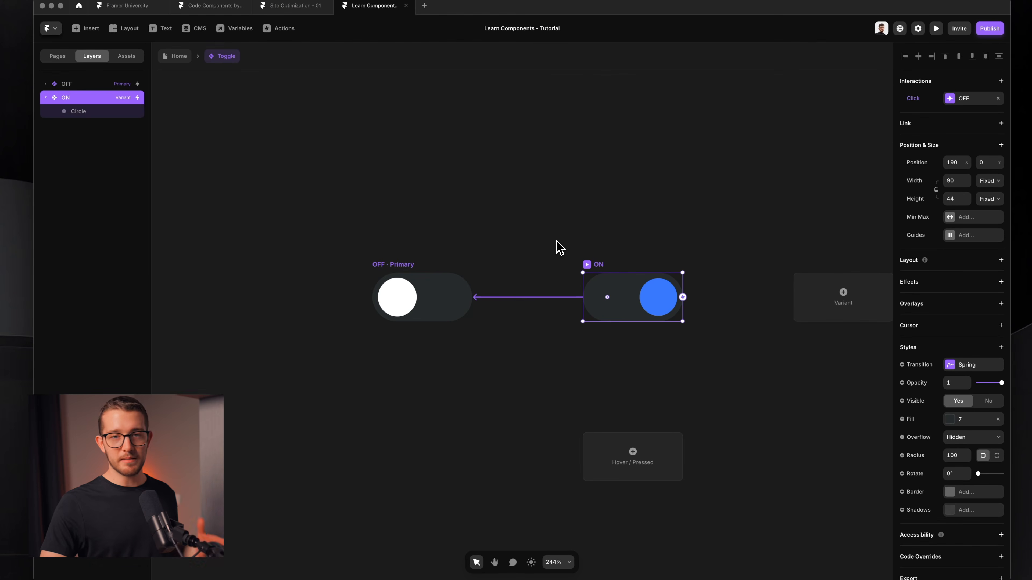
{"action": "left_click", "coordinate": [423, 270]}
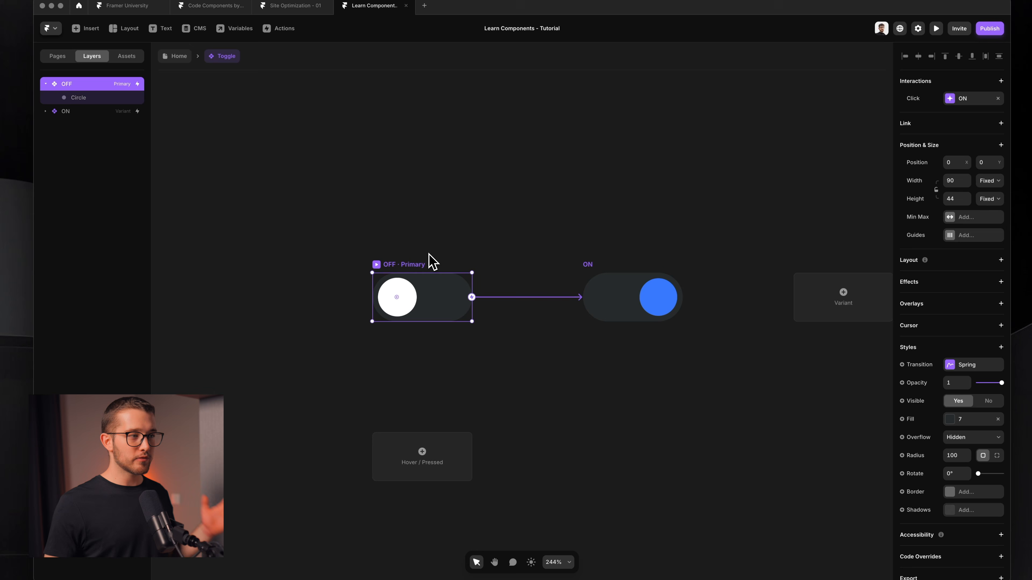
{"action": "left_click", "coordinate": [588, 266]}
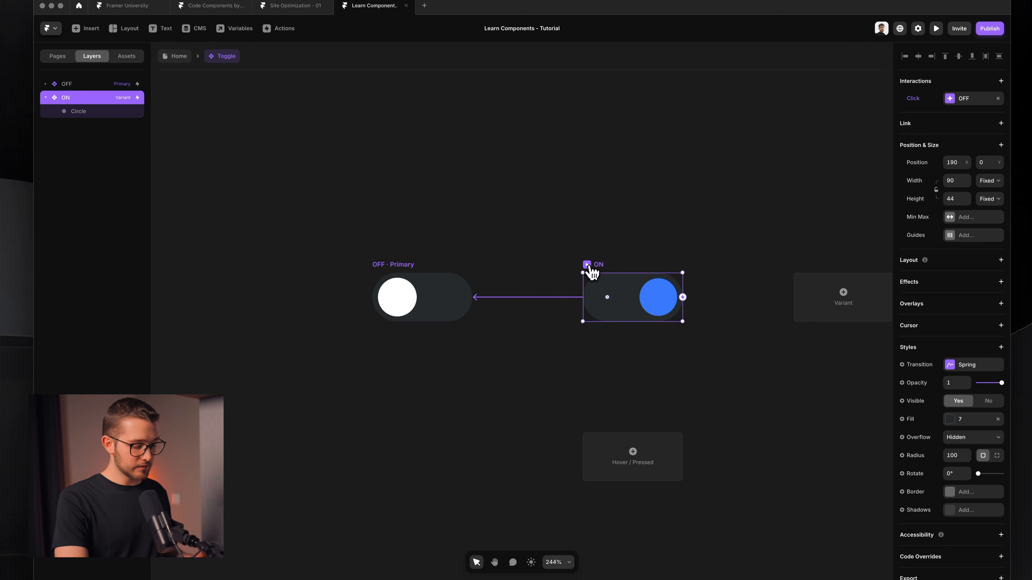
- Test the two-way interaction by repeatedly switching the toggle on and off in the component preview
{"action": "key", "text": "super+p"}
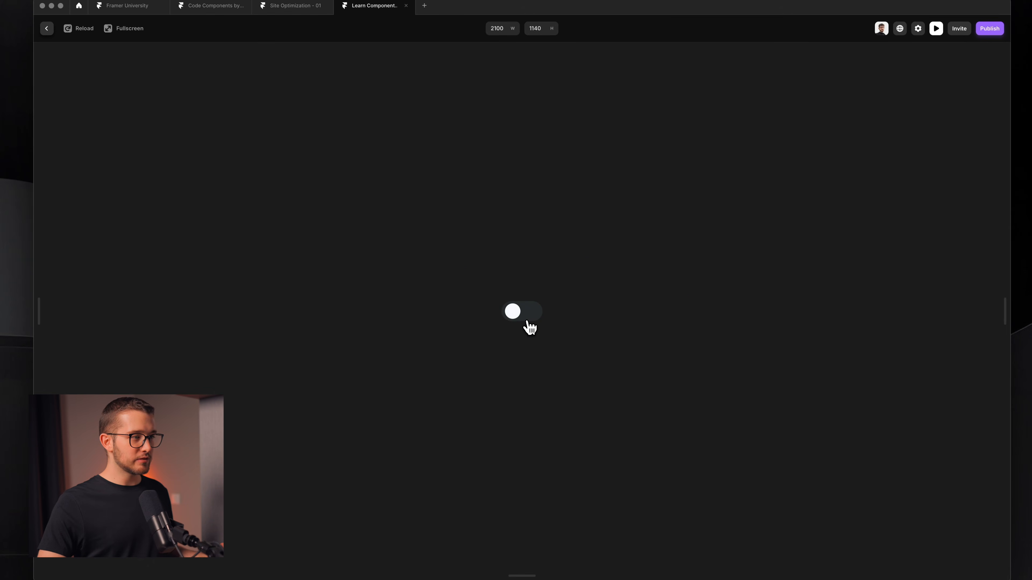
{"action": "left_click", "coordinate": [527, 322]}
{"action": "left_click", "coordinate": [527, 322]}
{"action": "left_click", "coordinate": [527, 322]}
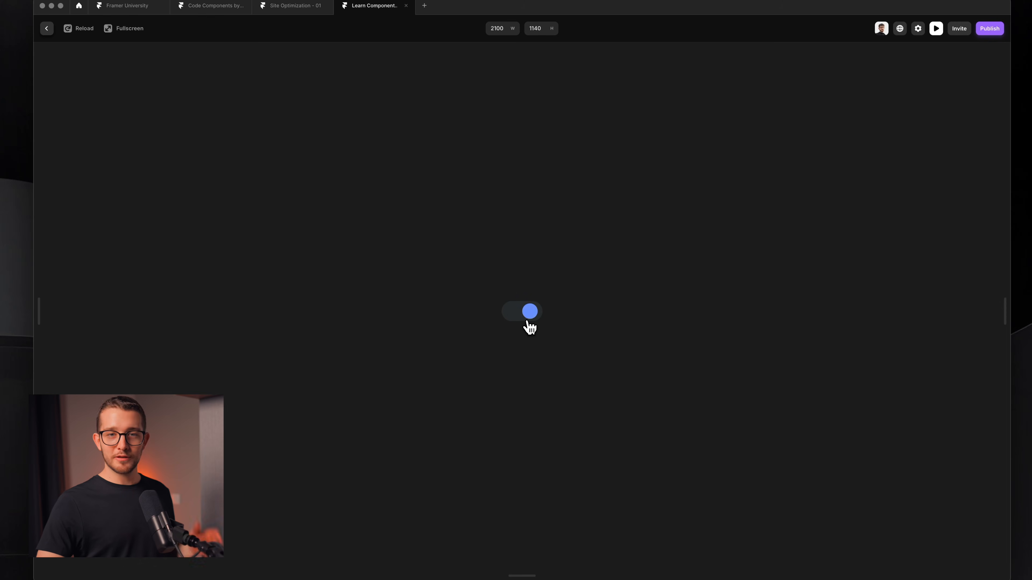
{"action": "left_click", "coordinate": [527, 322]}
{"action": "left_click", "coordinate": [528, 322]}
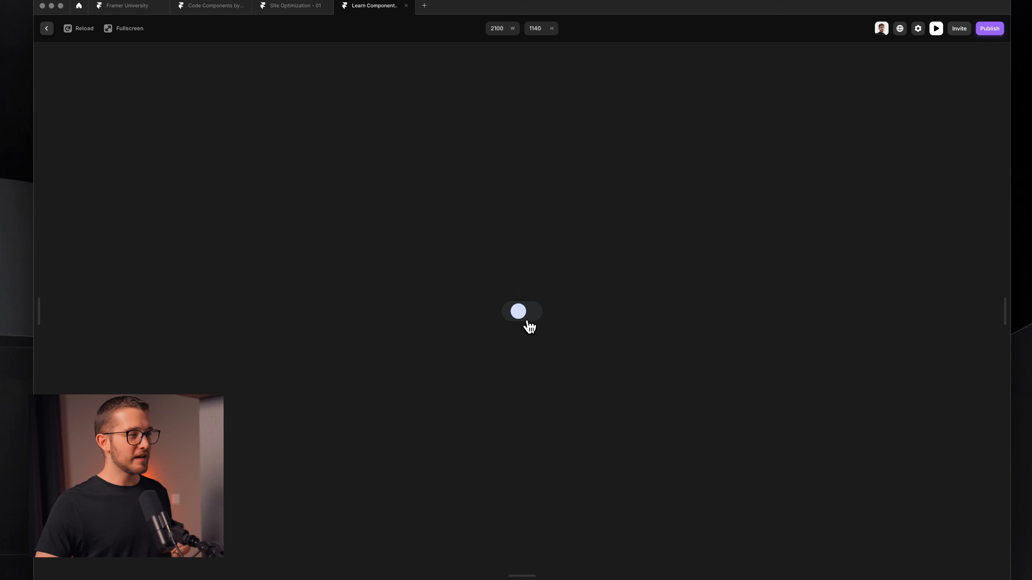
{"action": "left_click", "coordinate": [528, 322]}
{"action": "left_click", "coordinate": [527, 322]}
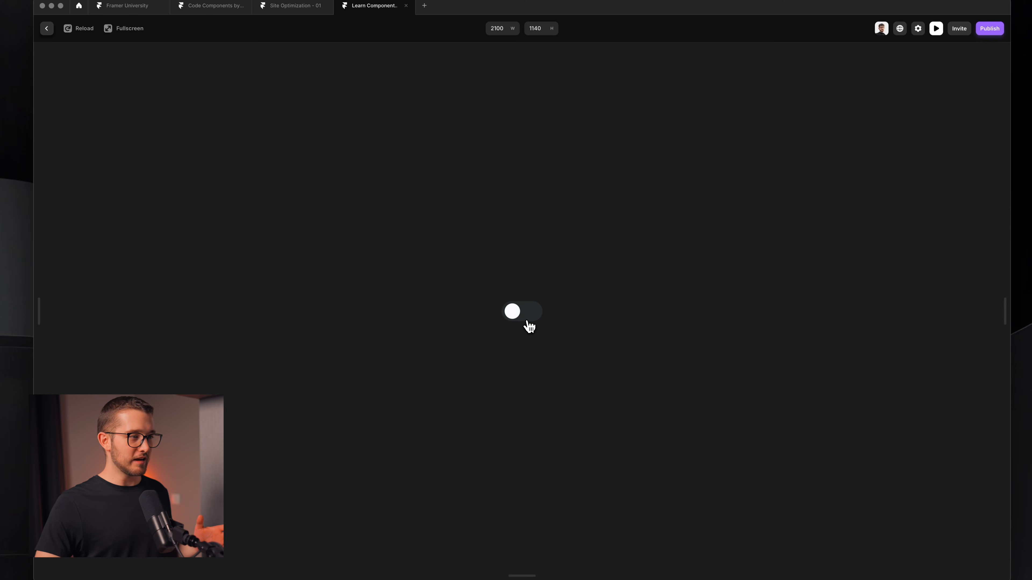
{"action": "left_click", "coordinate": [528, 325]}
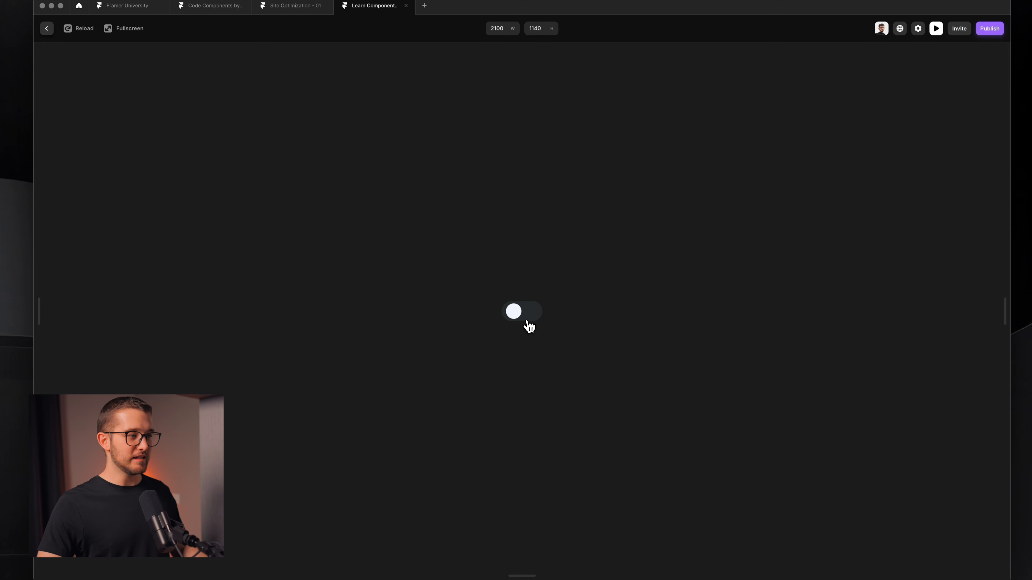
{"action": "left_click", "coordinate": [529, 326]}
{"action": "key", "text": "Escape"}
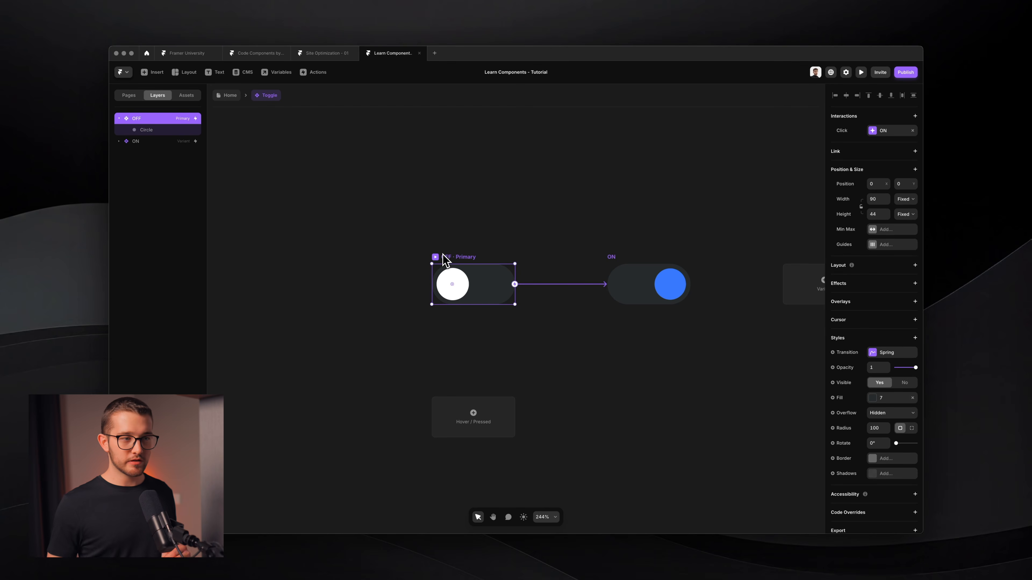
- Keep the OFF variant's transition as Spring after trying Ease, and set its stiffness to 100
{"action": "left_click", "coordinate": [880, 353]}
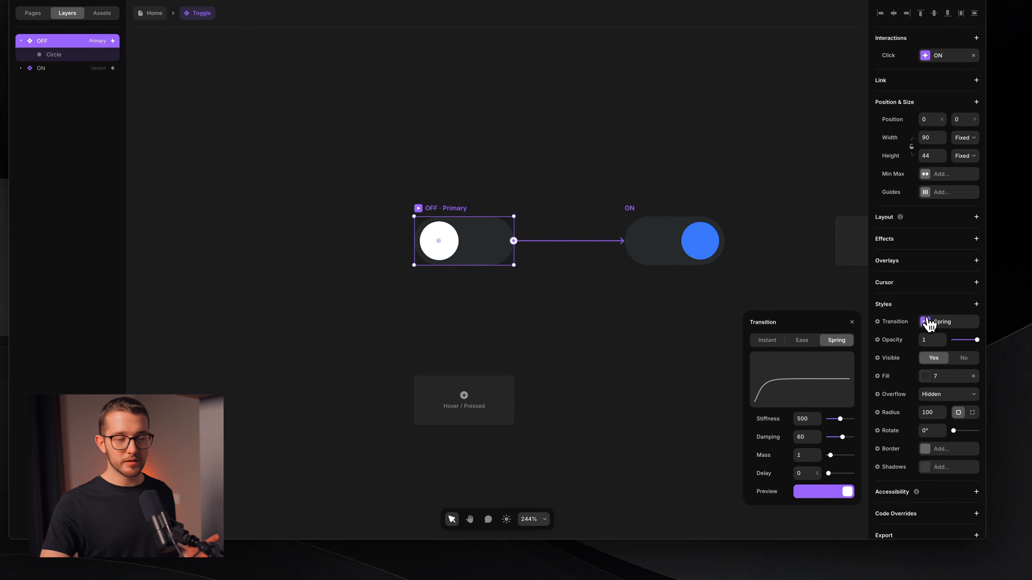
{"action": "left_click", "coordinate": [928, 324]}
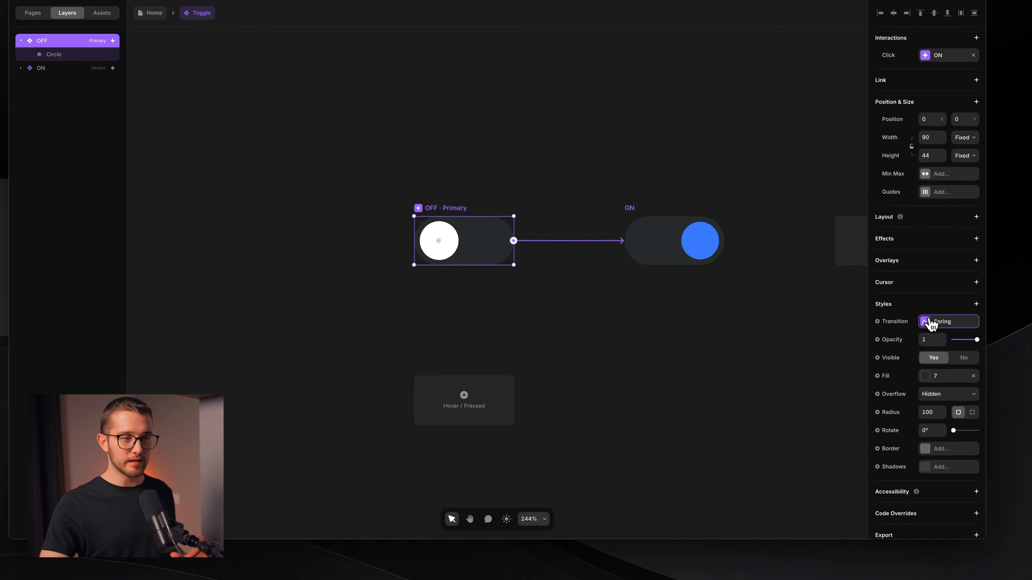
{"action": "left_click", "coordinate": [930, 324]}
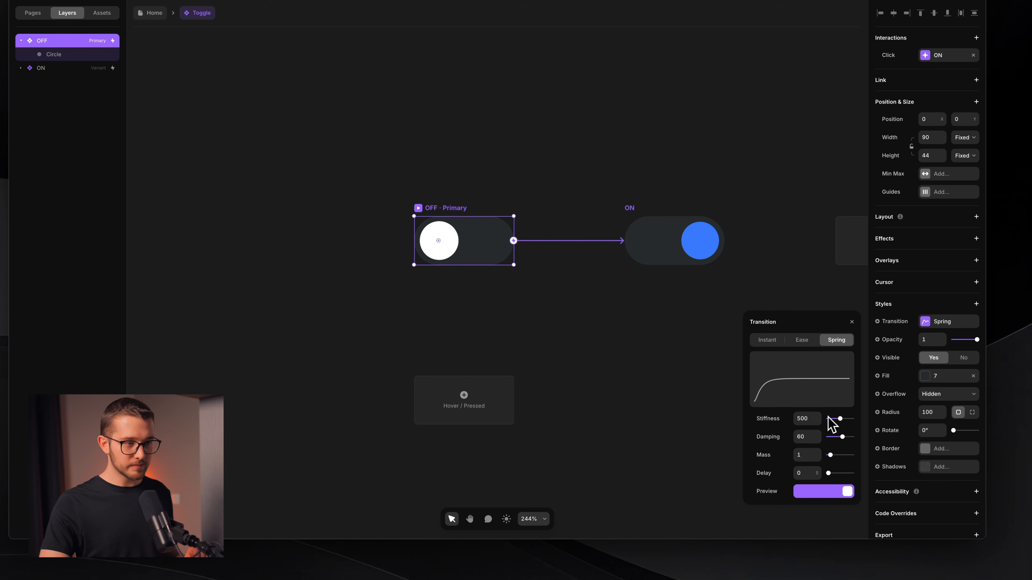
{"action": "left_click", "coordinate": [808, 345]}
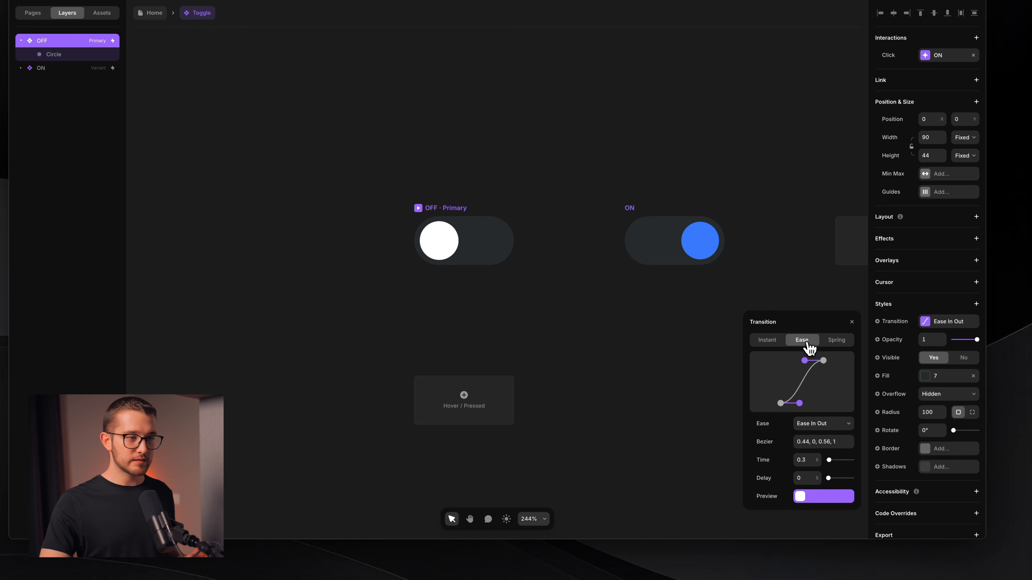
{"action": "left_click", "coordinate": [833, 345]}
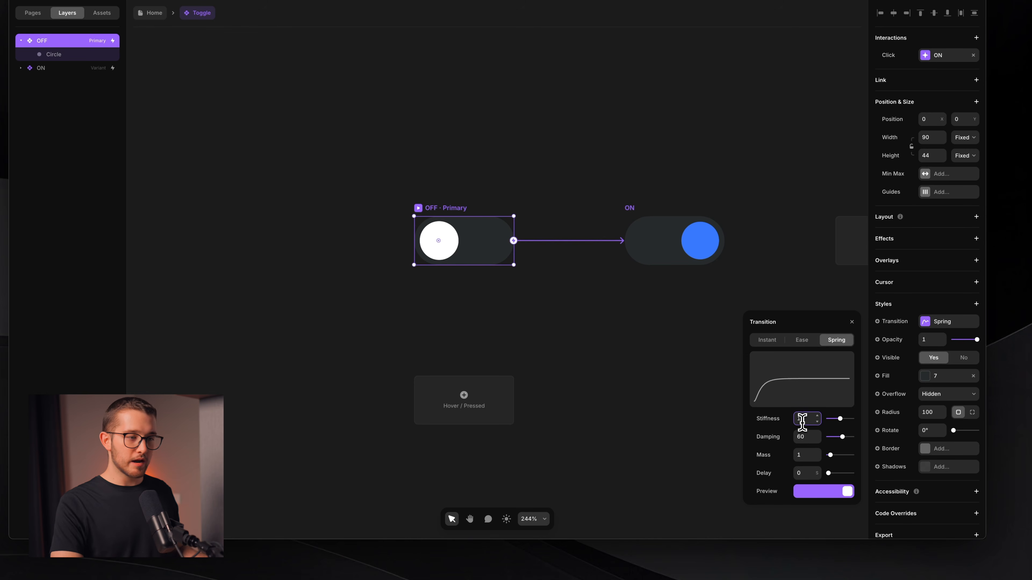
{"action": "key", "text": "Escape"}
{"action": "key", "text": "Escape"}
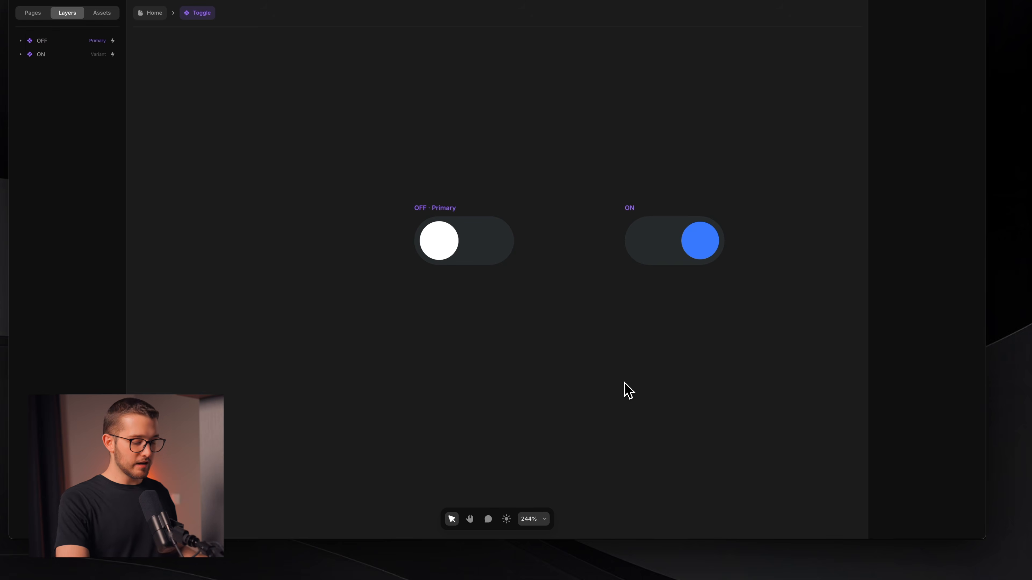
- Preview the component and switch the toggle on and off to check the softer spring animation
{"action": "key", "text": "super+p"}
{"action": "left_click", "coordinate": [503, 275]}
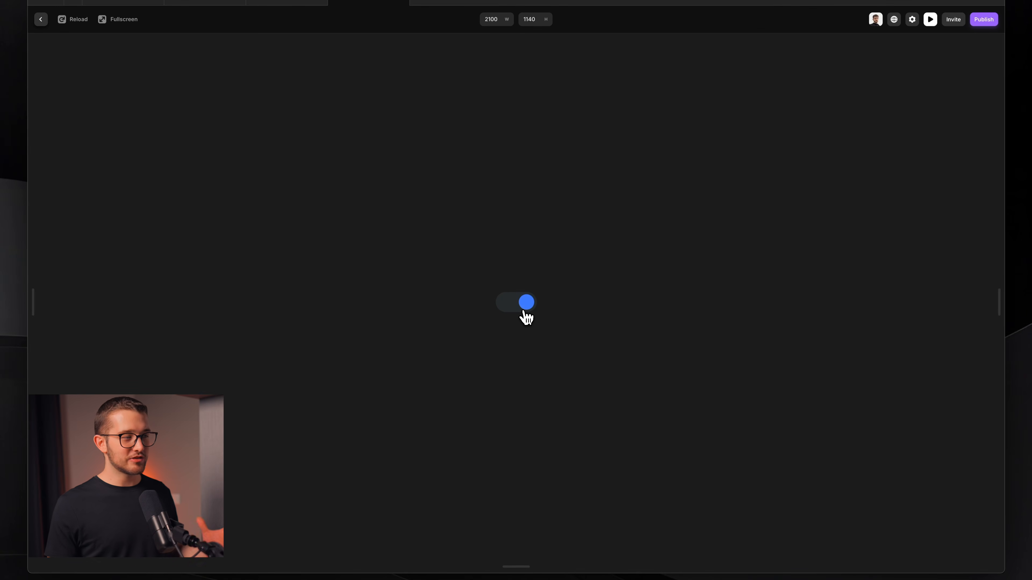
{"action": "left_click", "coordinate": [525, 314]}
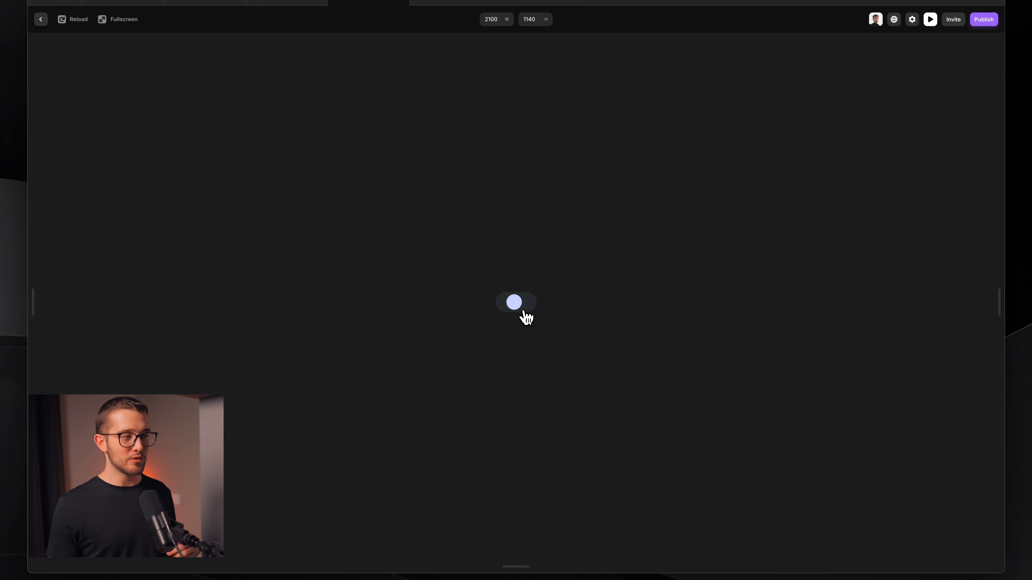
{"action": "key", "text": "Escape"}
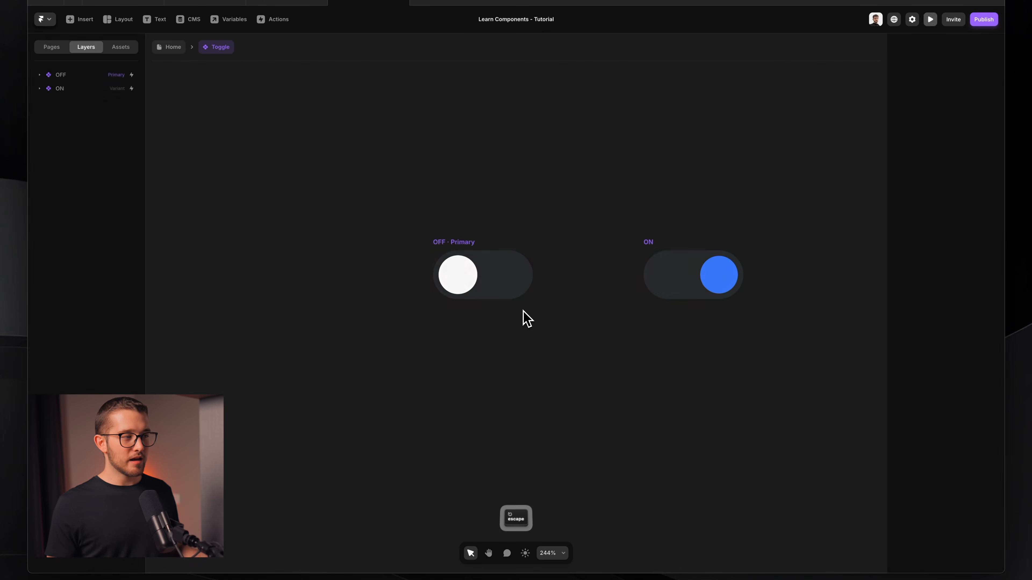
- Set the ON variant's transition to Instant
{"action": "left_click", "coordinate": [489, 268]}
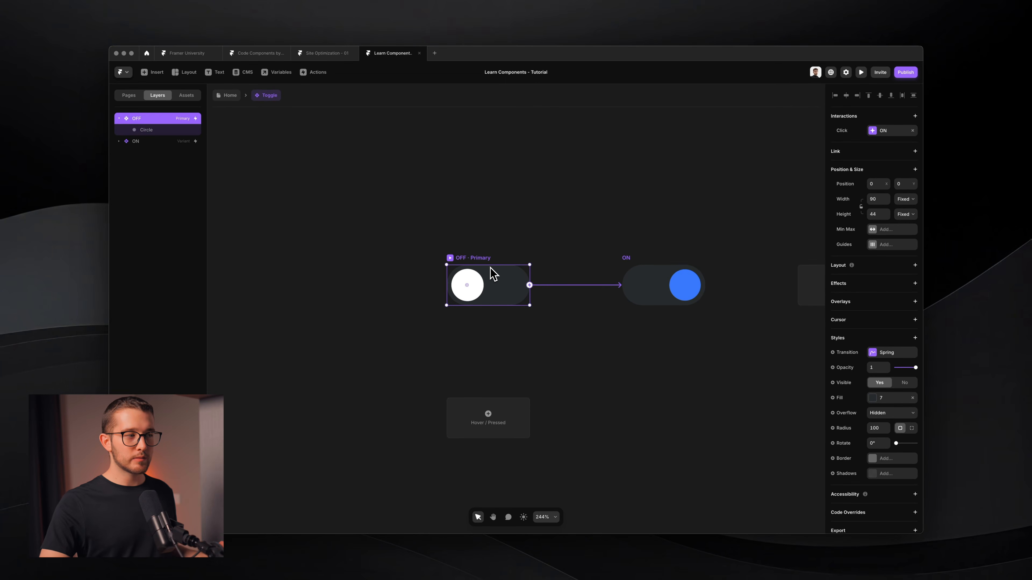
{"action": "left_click", "coordinate": [644, 271]}
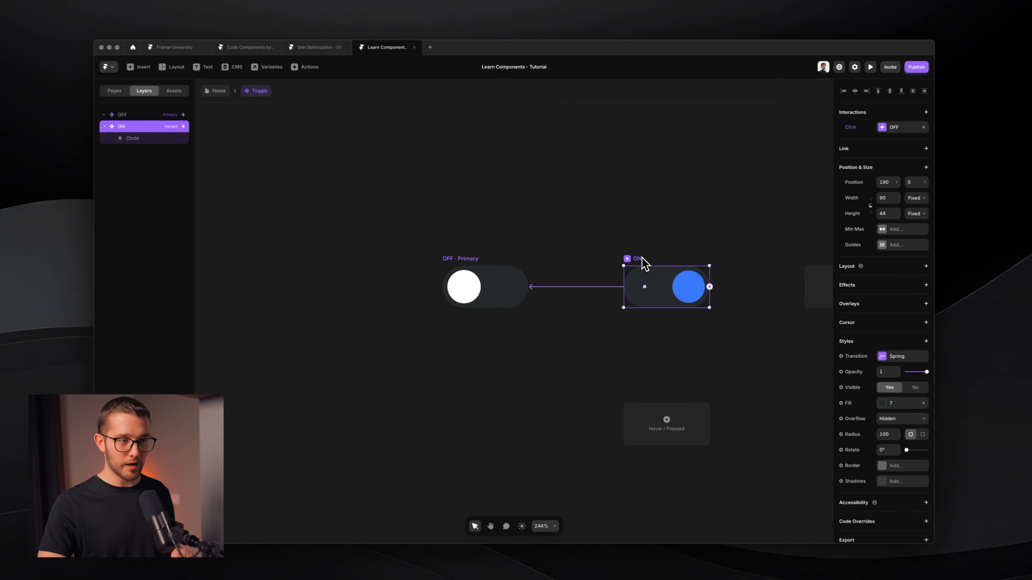
{"action": "left_click", "coordinate": [878, 354]}
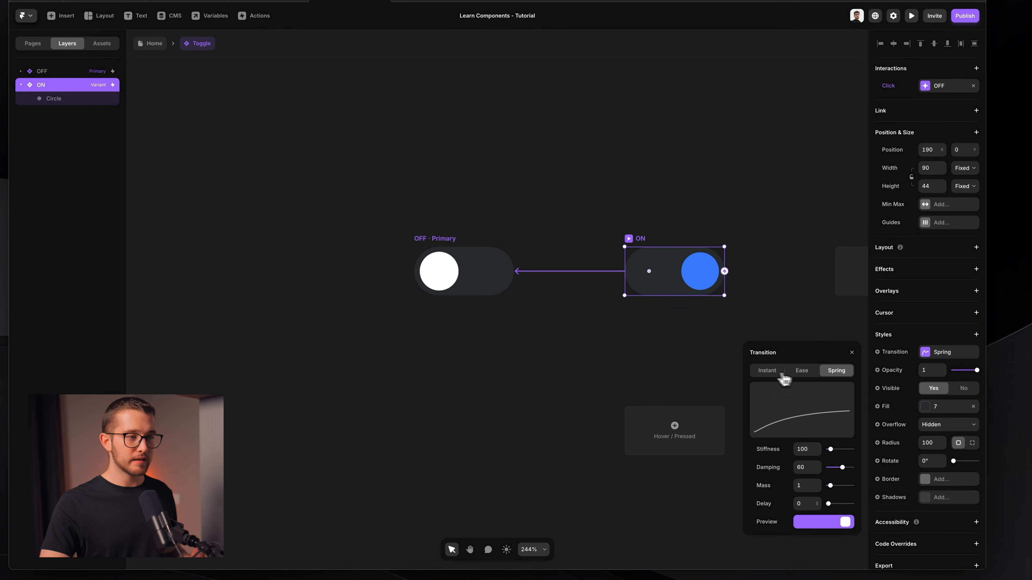
{"action": "left_click", "coordinate": [767, 371]}
{"action": "left_click", "coordinate": [852, 353]}
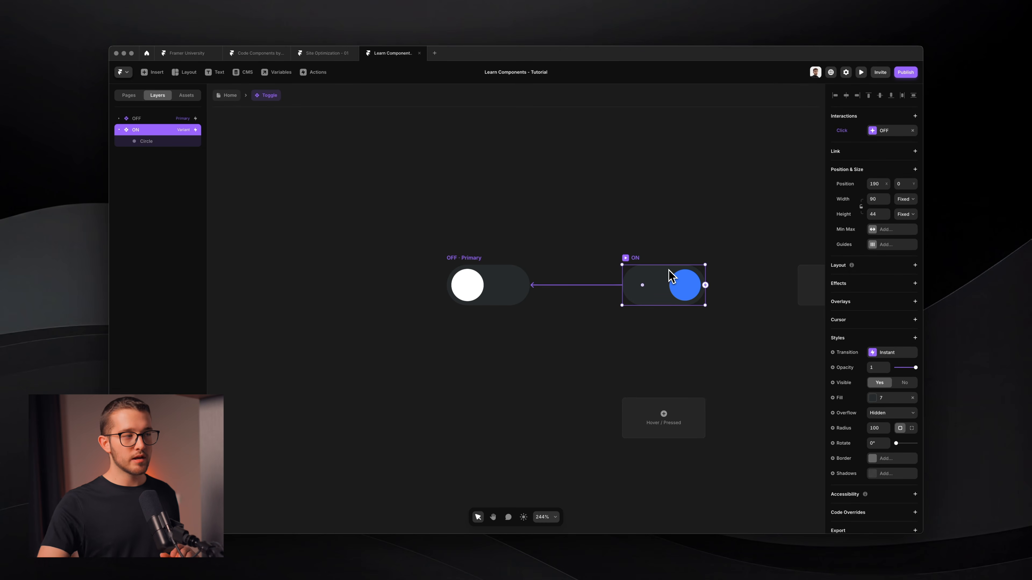
- Review the OFF variant's Spring transition, and test how the toggle switches in each direction in the preview
{"action": "left_click", "coordinate": [510, 260]}
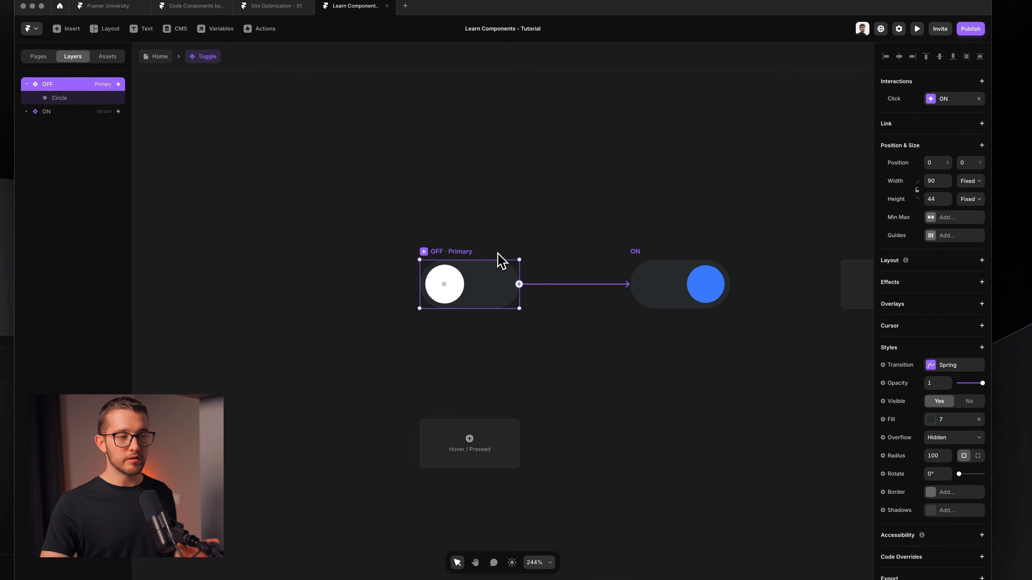
{"action": "left_click", "coordinate": [960, 366]}
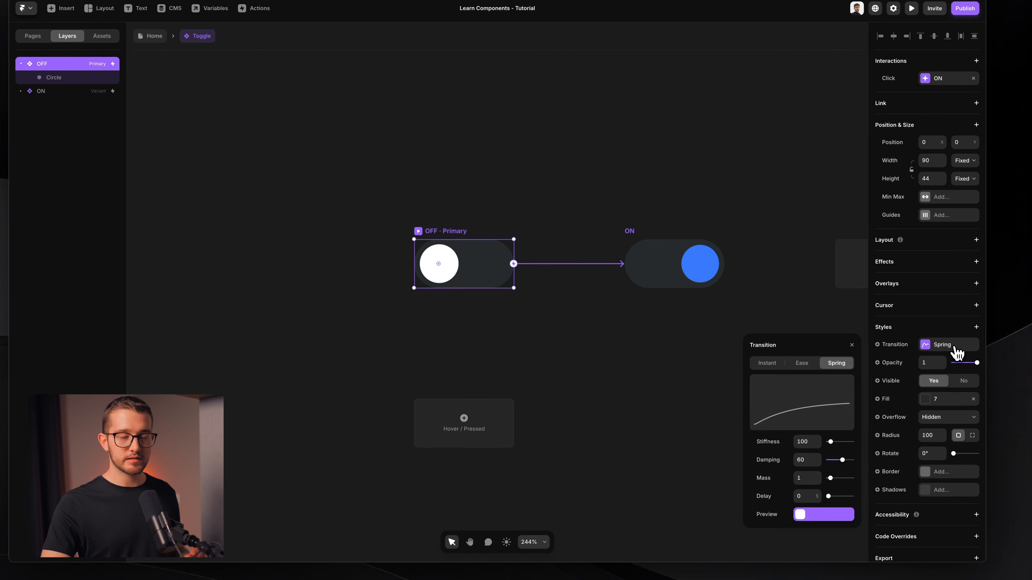
{"action": "left_click", "coordinate": [960, 366]}
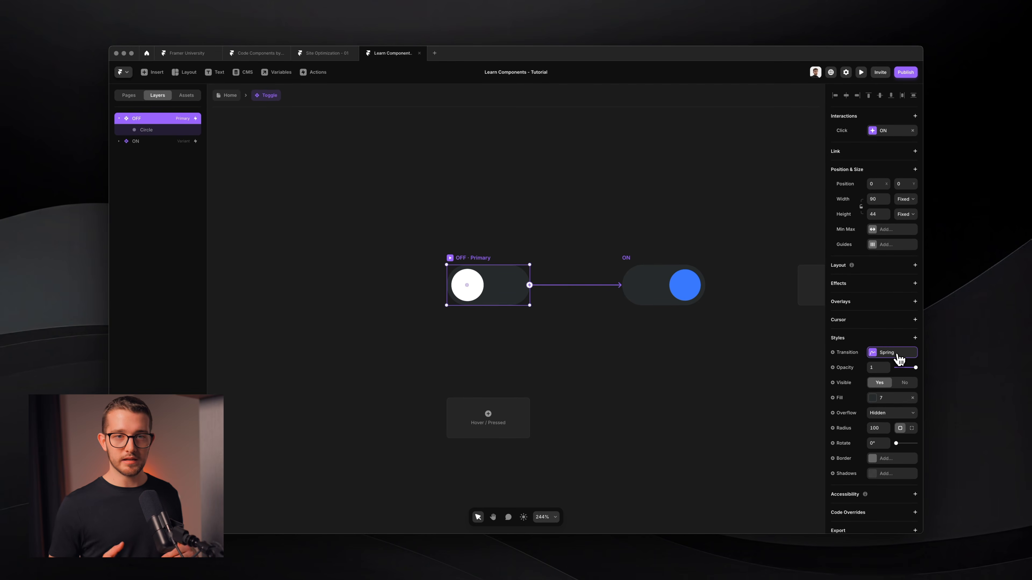
{"action": "key", "text": "super+p"}
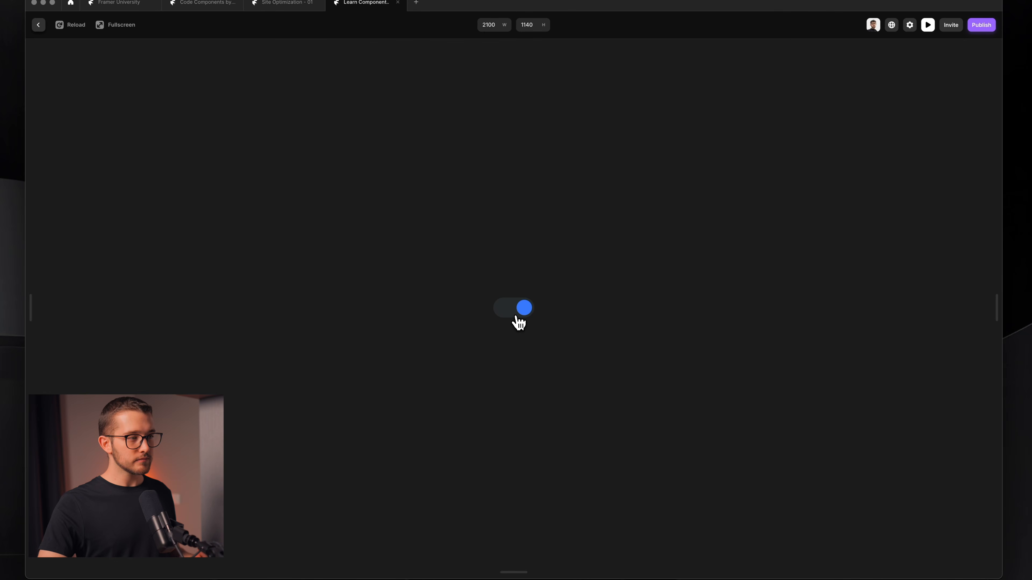
{"action": "left_click", "coordinate": [518, 318]}
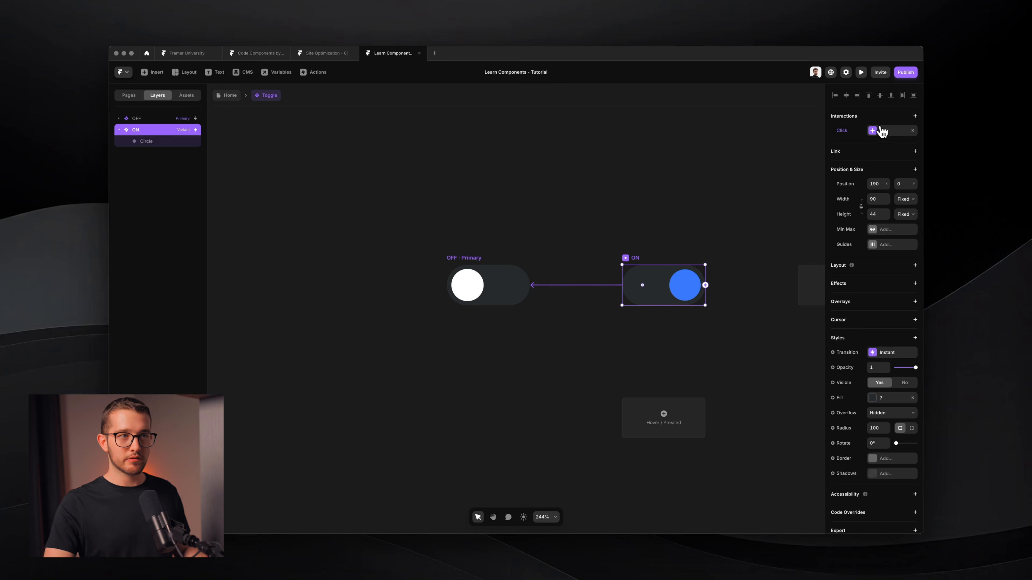
- Remove the Click interactions from both the ON and OFF variants
{"action": "left_click", "coordinate": [475, 258]}
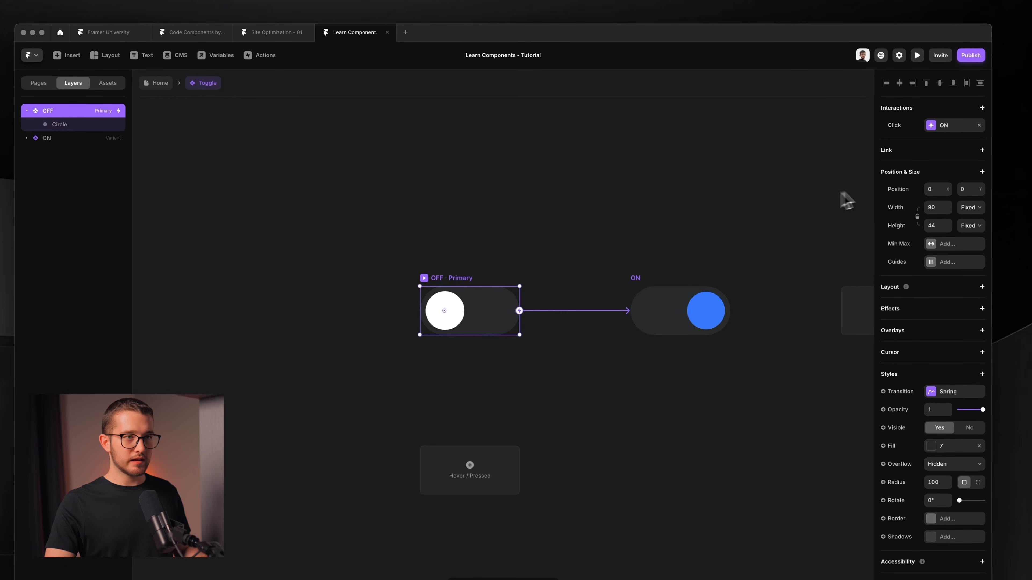
{"action": "left_click", "coordinate": [574, 243]}
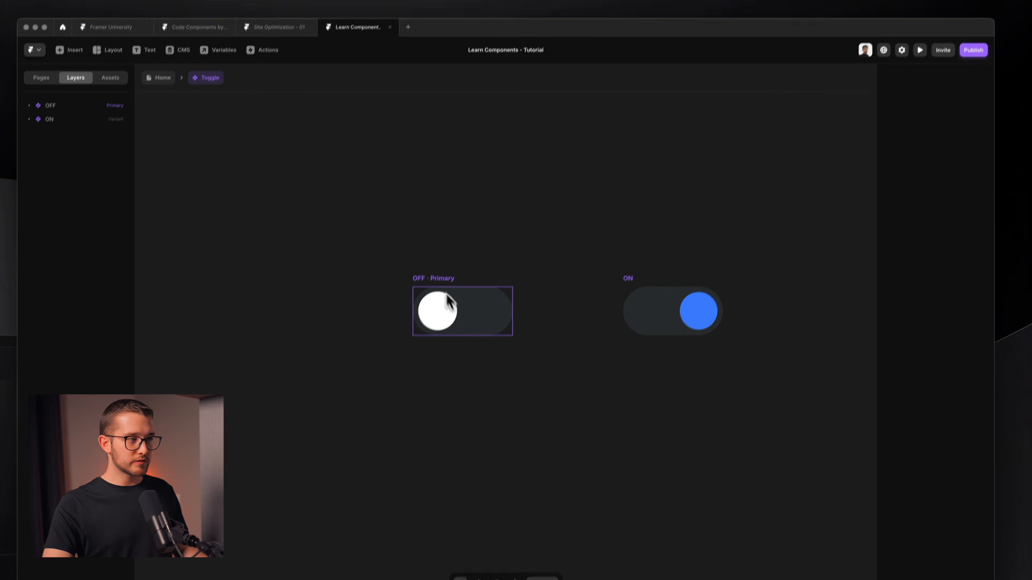
- Connect the OFF variant to the ON variant with an Appear interaction that has a 1-second delay
{"action": "left_click", "coordinate": [434, 329]}
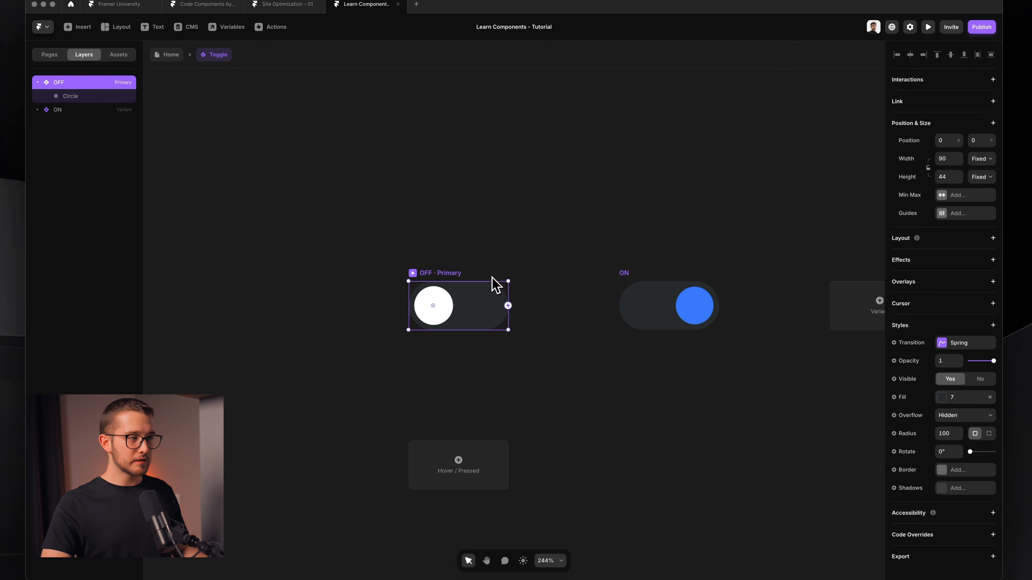
{"action": "left_click_drag", "start_coordinate": [508, 305], "coordinate": [638, 305]}
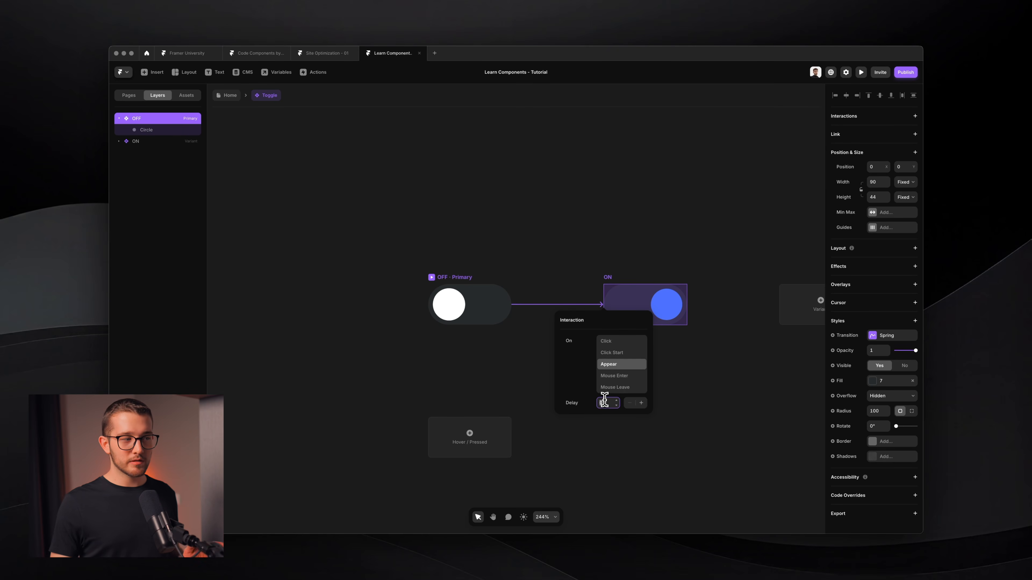
{"action": "type", "text": "1"}
{"action": "key", "text": "Return"}
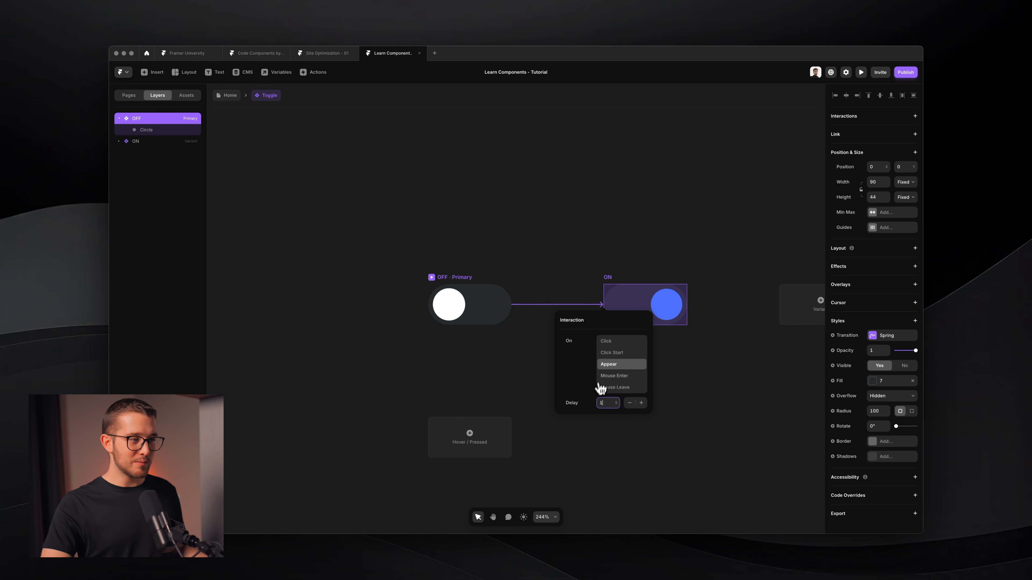
{"action": "left_click", "coordinate": [625, 282]}
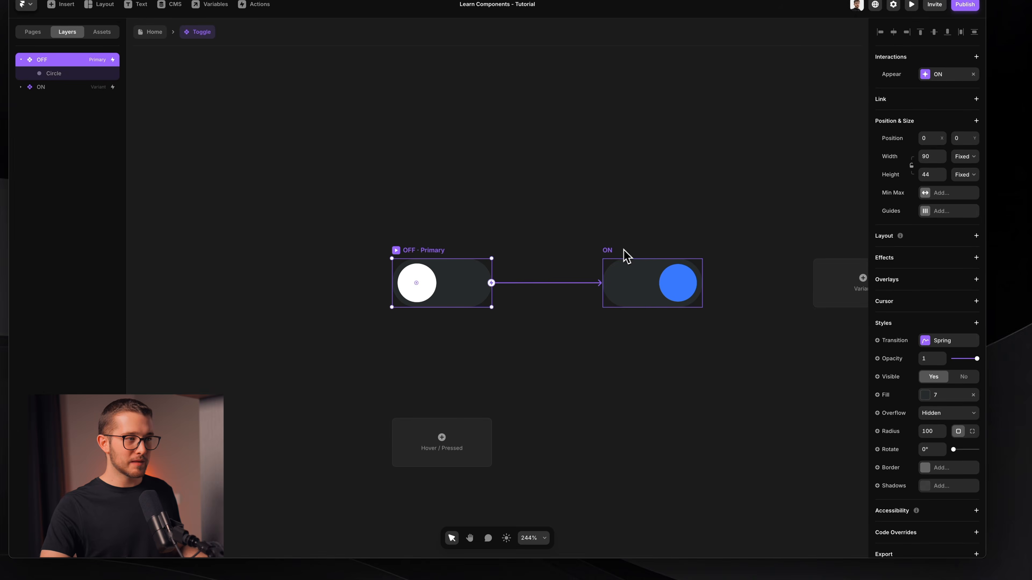
- Set the ON variant's transition to Spring
{"action": "left_click", "coordinate": [627, 264]}
{"action": "left_click", "coordinate": [967, 341]}
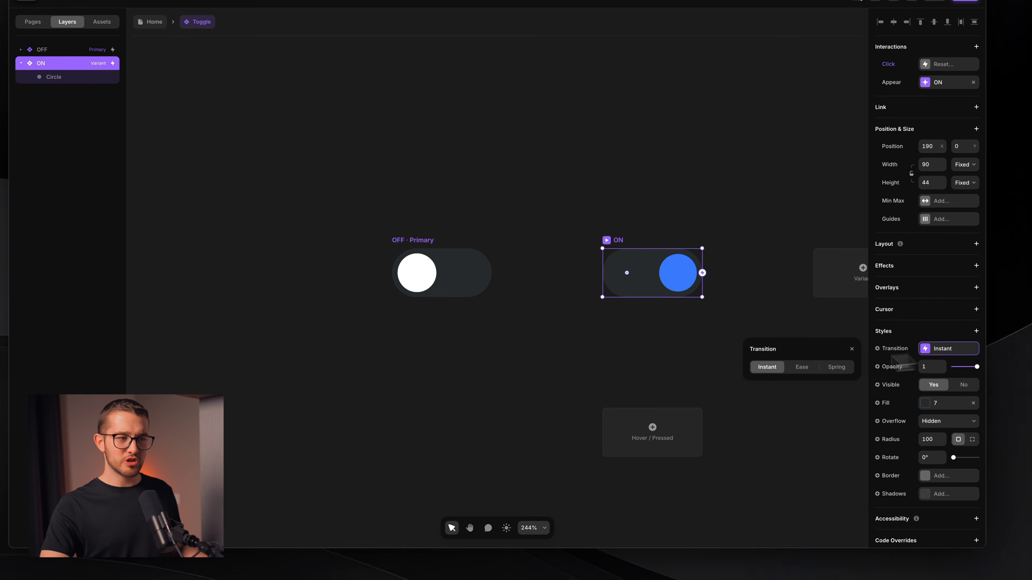
{"action": "left_click", "coordinate": [836, 366]}
{"action": "left_click", "coordinate": [638, 373]}
- Preview the component from the OFF variant to check the delayed Appear switch
{"action": "left_click", "coordinate": [447, 252]}
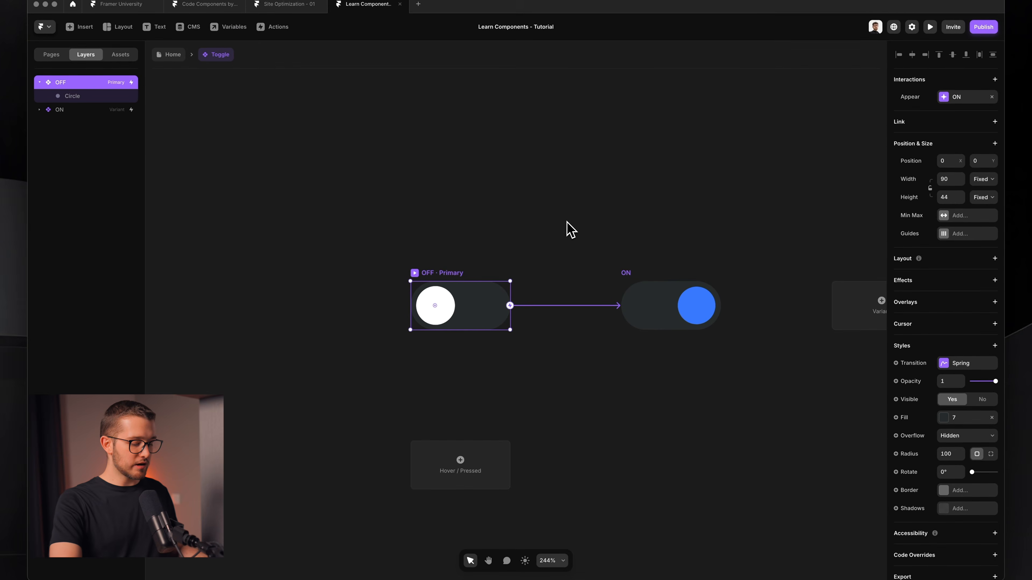
{"action": "key", "text": "super"}
{"action": "key", "text": "super+p"}
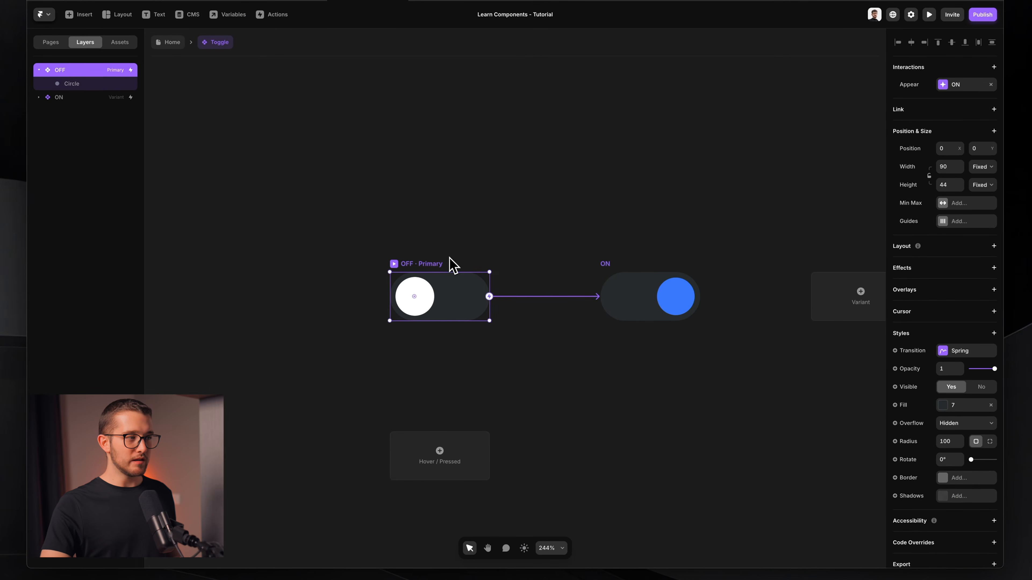
- Connect the ON variant back to the OFF variant with an Appear interaction that has a 1-second delay
{"action": "left_click", "coordinate": [609, 264]}
{"action": "scroll", "coordinate": [615, 269], "scroll_direction": "right", "scroll_amount": 2}
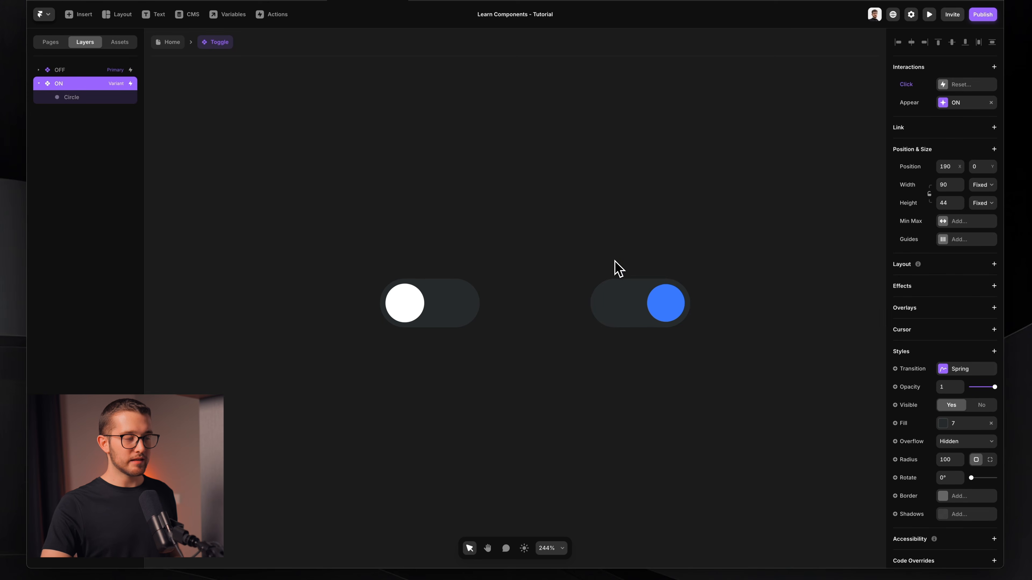
{"action": "key", "text": "a"}
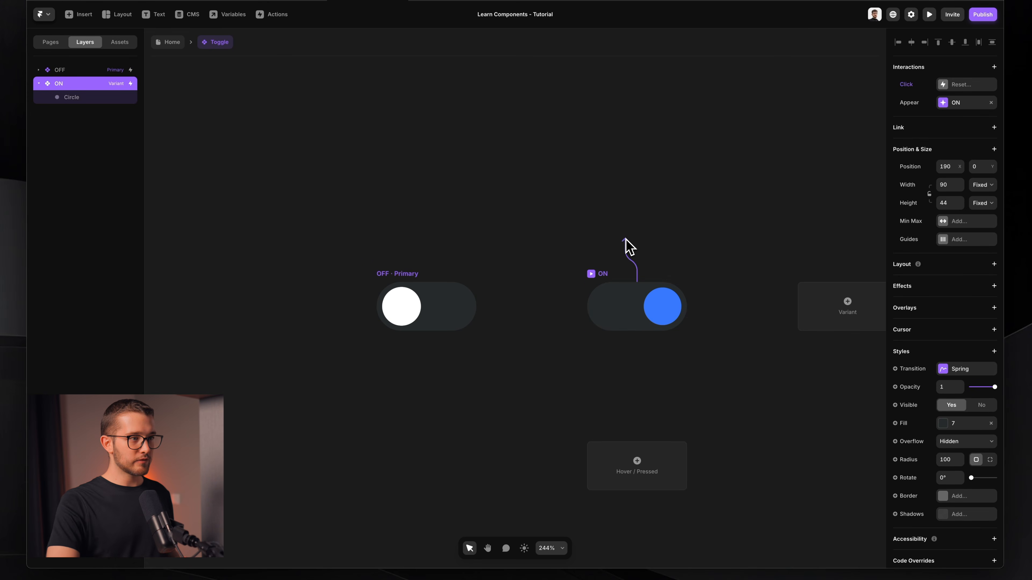
{"action": "left_click_drag", "start_coordinate": [626, 245], "coordinate": [431, 304]}
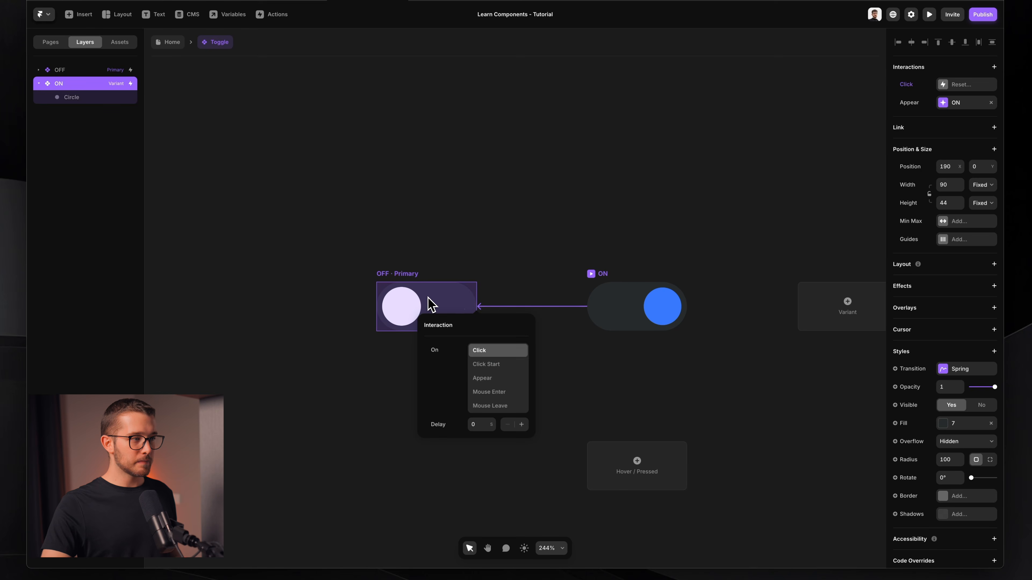
{"action": "left_click", "coordinate": [500, 378]}
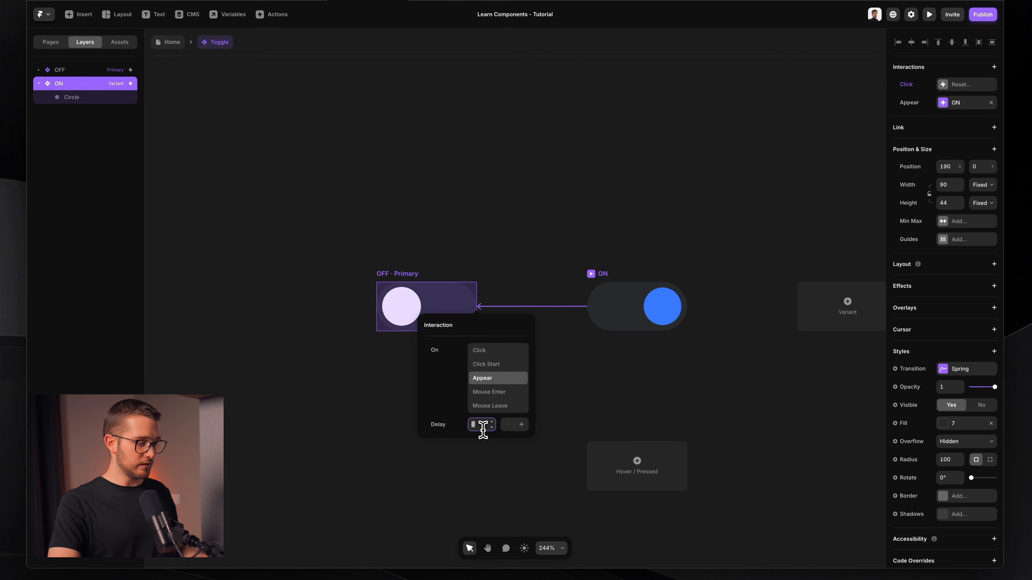
{"action": "type", "text": "1"}
{"action": "key", "text": "Return"}
- Preview the looping toggle and review the Appear interaction and Spring transition settings of the variants
{"action": "key", "text": "super+p"}
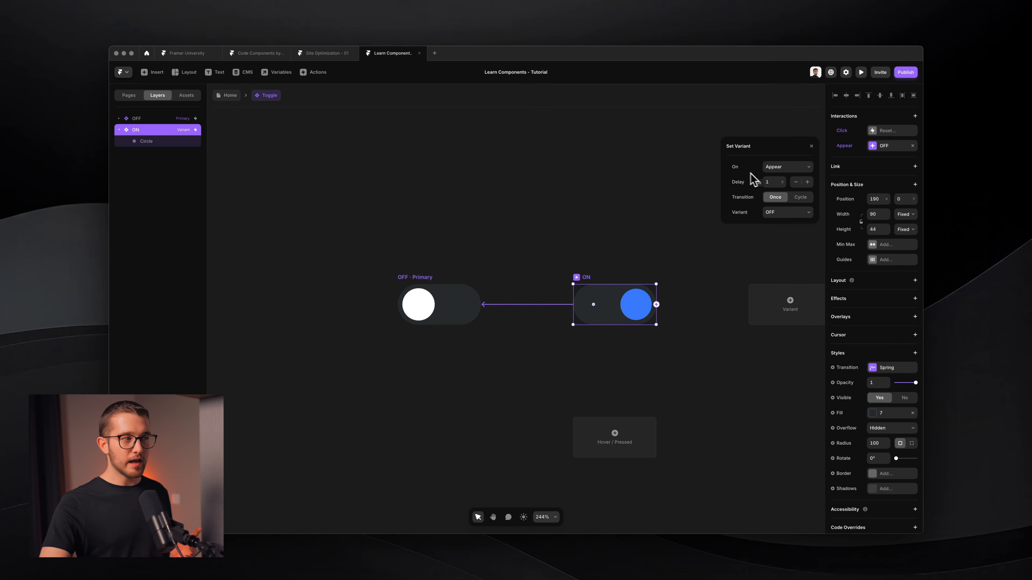
{"action": "left_click", "coordinate": [438, 254]}
{"action": "left_click", "coordinate": [419, 277]}
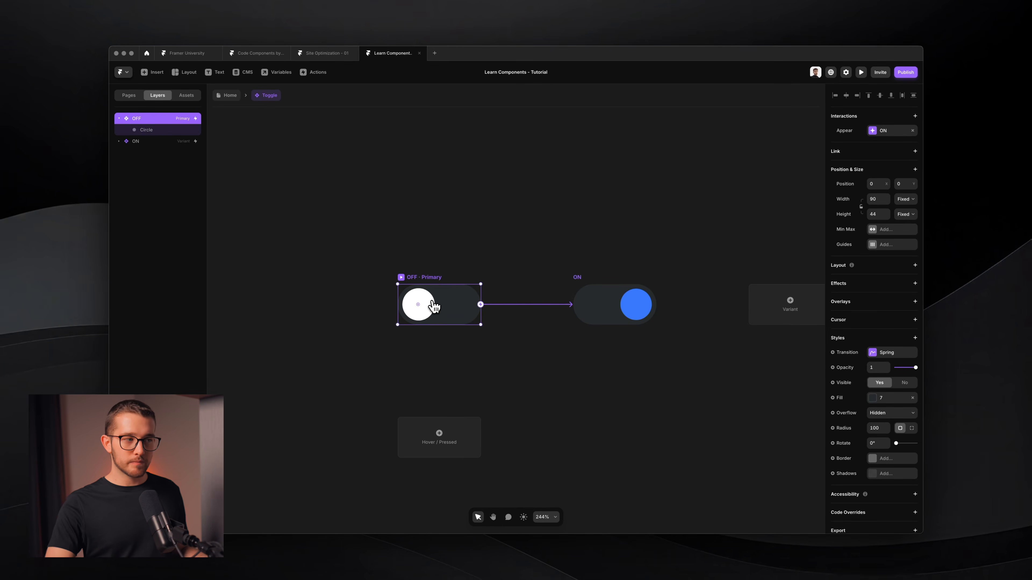
{"action": "left_click", "coordinate": [579, 301]}
{"action": "left_click", "coordinate": [889, 354]}
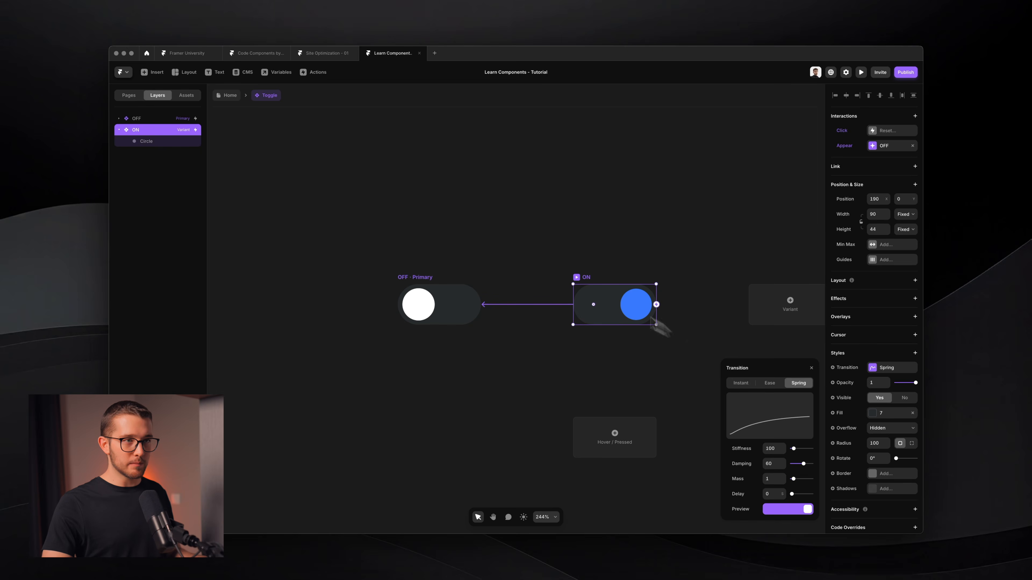
{"action": "left_click", "coordinate": [894, 146]}
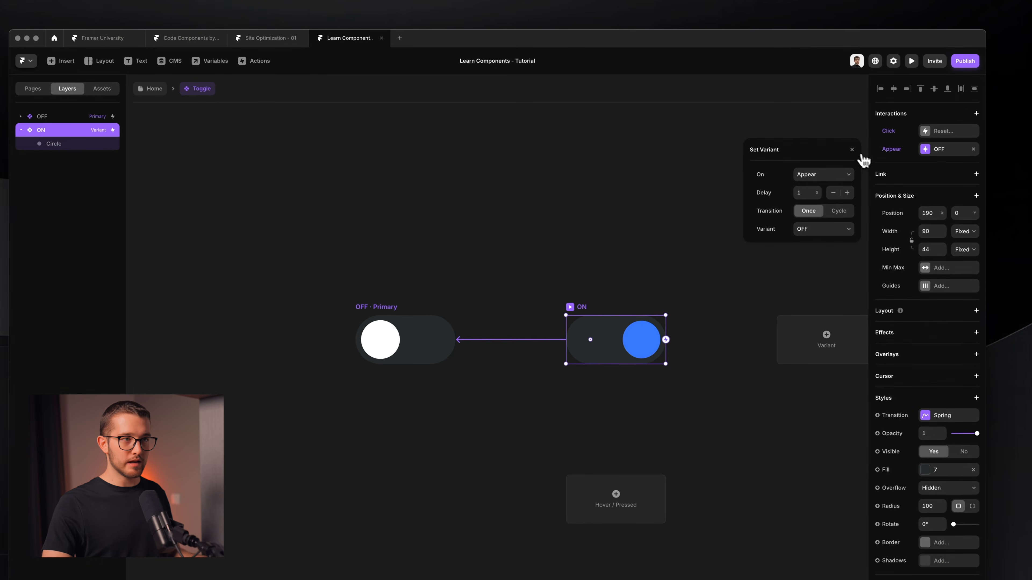
{"action": "left_click", "coordinate": [852, 150]}
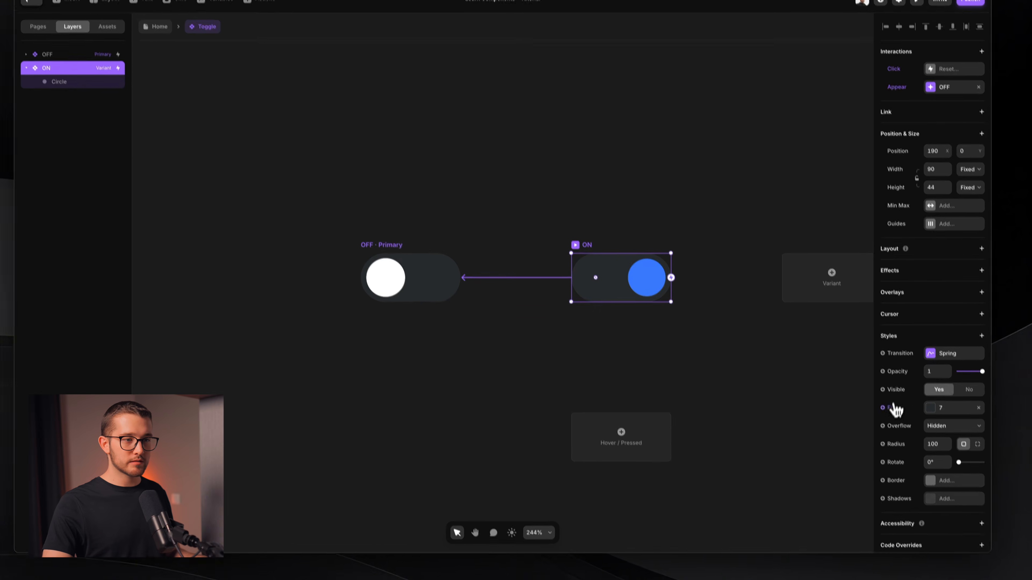
- Set the stiffness of the ON variant's Spring transition to 570
{"action": "left_click", "coordinate": [955, 378]}
{"action": "left_click", "coordinate": [809, 432]}
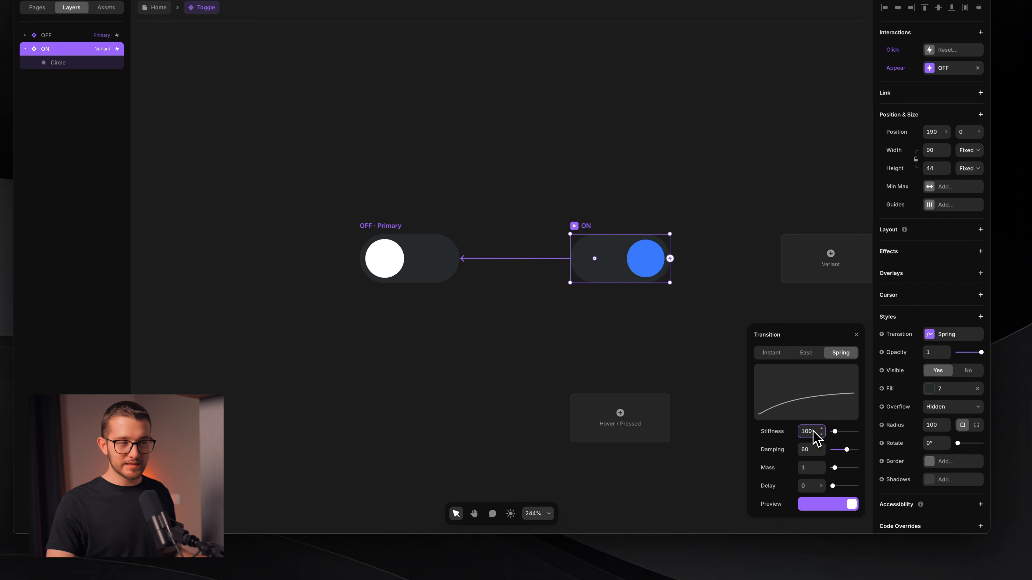
{"action": "left_click_drag", "start_coordinate": [831, 433], "coordinate": [839, 432]}
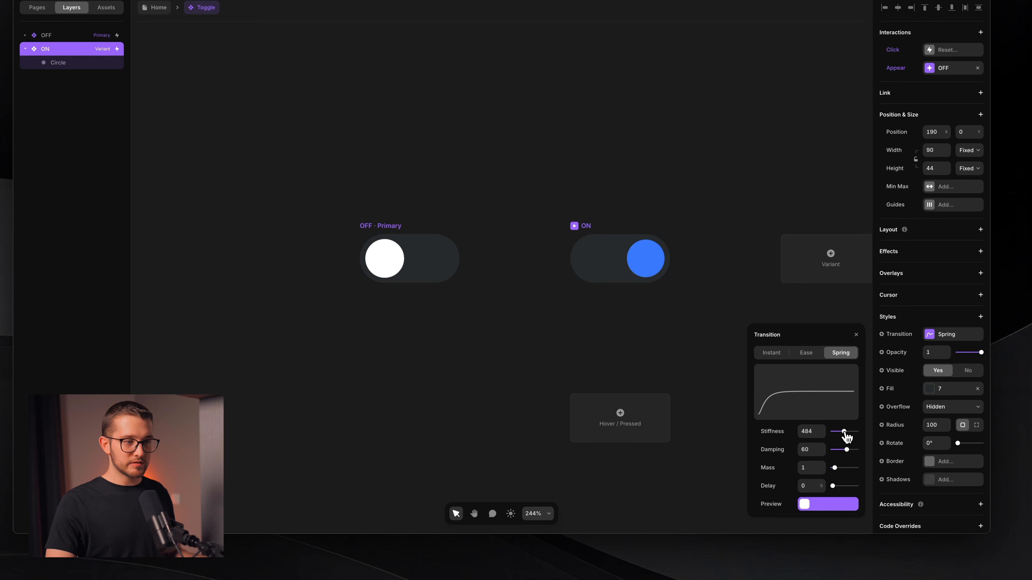
{"action": "left_click", "coordinate": [836, 509]}
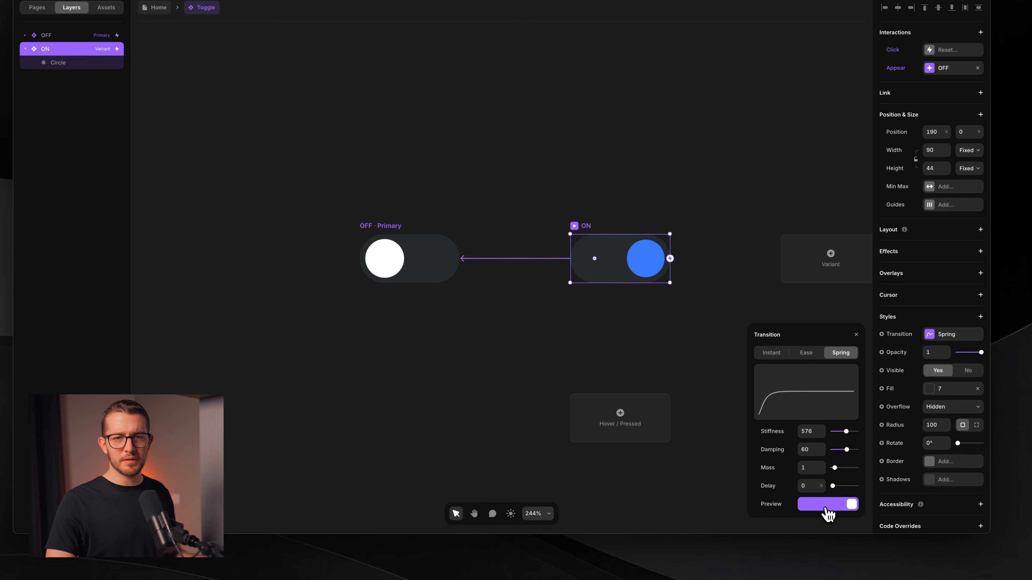
{"action": "left_click", "coordinate": [807, 431]}
{"action": "type", "text": "500"}
{"action": "key", "text": "Return"}
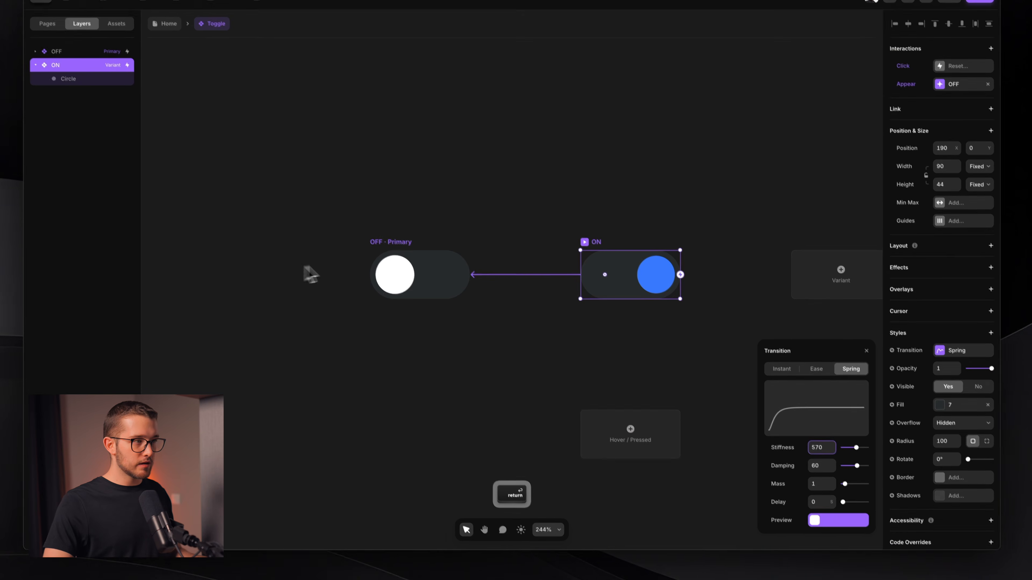
- Set the stiffness of the OFF variant's Spring transition to 570
{"action": "left_click", "coordinate": [398, 236]}
{"action": "left_click", "coordinate": [821, 453]}
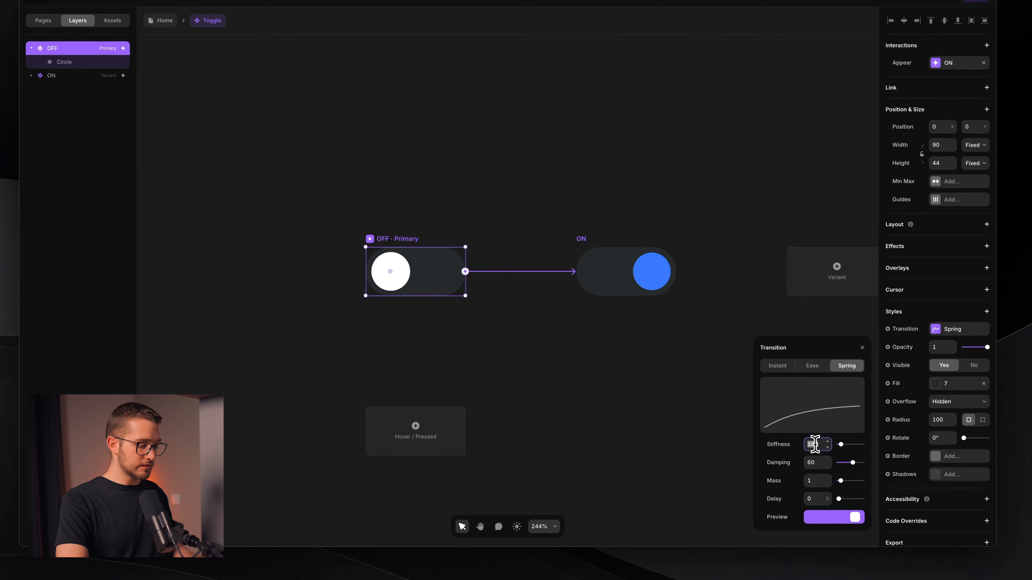
{"action": "type", "text": "575"}
{"action": "key", "text": "Return"}
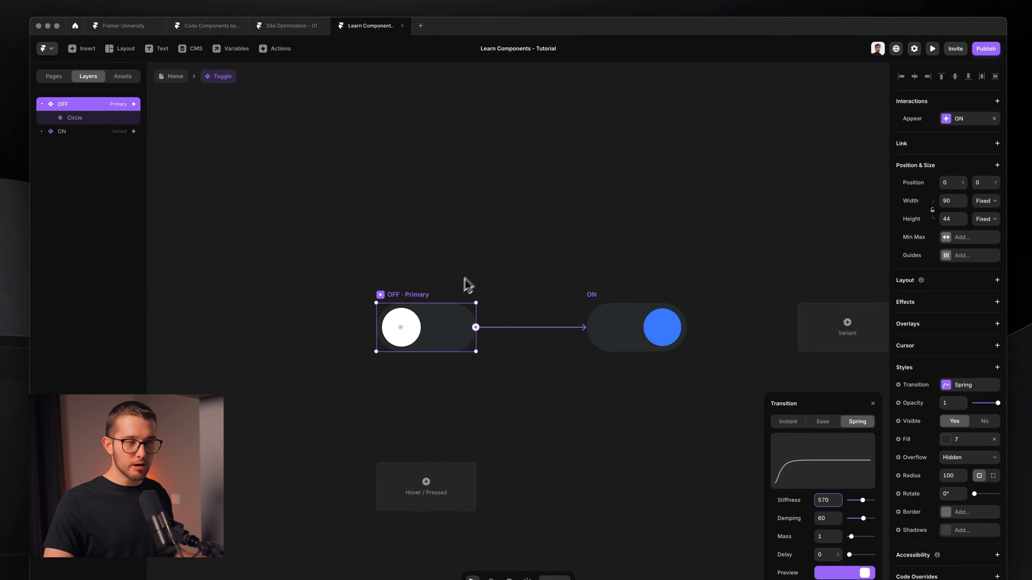
- Preview the component from the OFF variant to check the stiffer spring in the loop, and return to the canvas
{"action": "left_click", "coordinate": [453, 223]}
{"action": "left_click", "coordinate": [410, 239]}
{"action": "key", "text": "super+p"}
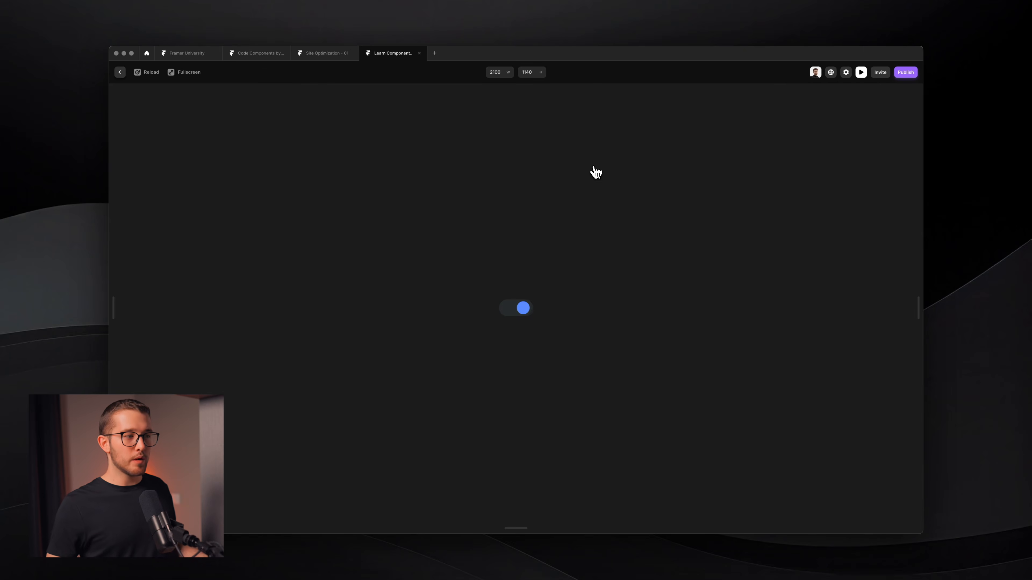
{"action": "key", "text": "Escape"}
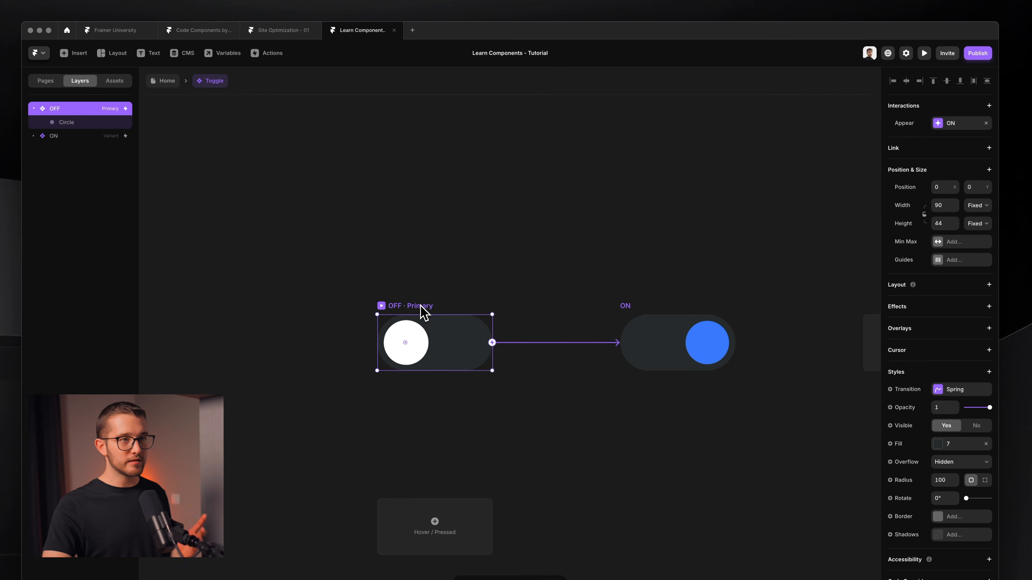
- Review the delay of the OFF variant's Appear interaction and its transition setting
{"action": "left_click", "coordinate": [951, 123]}
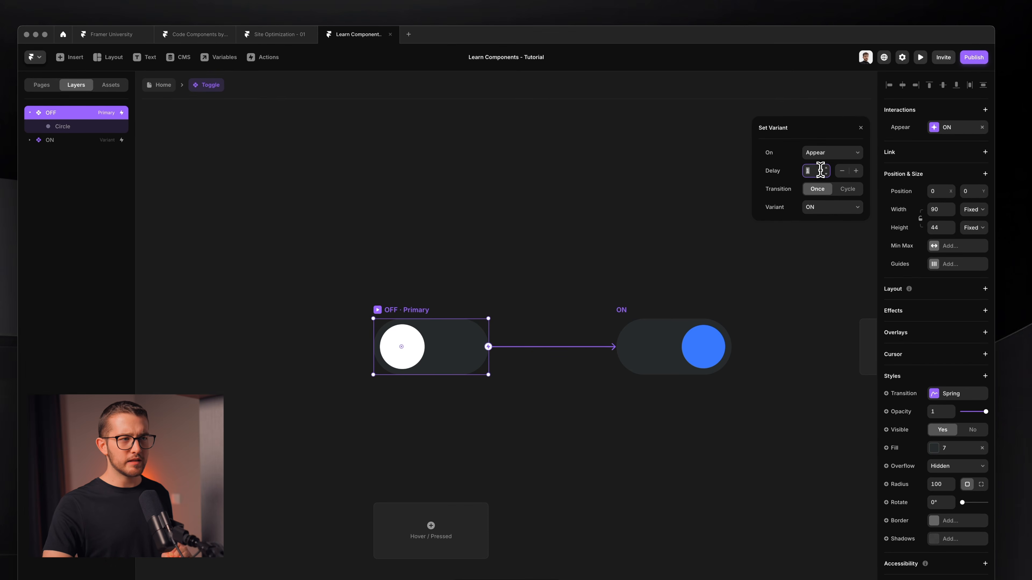
{"action": "left_click", "coordinate": [861, 128]}
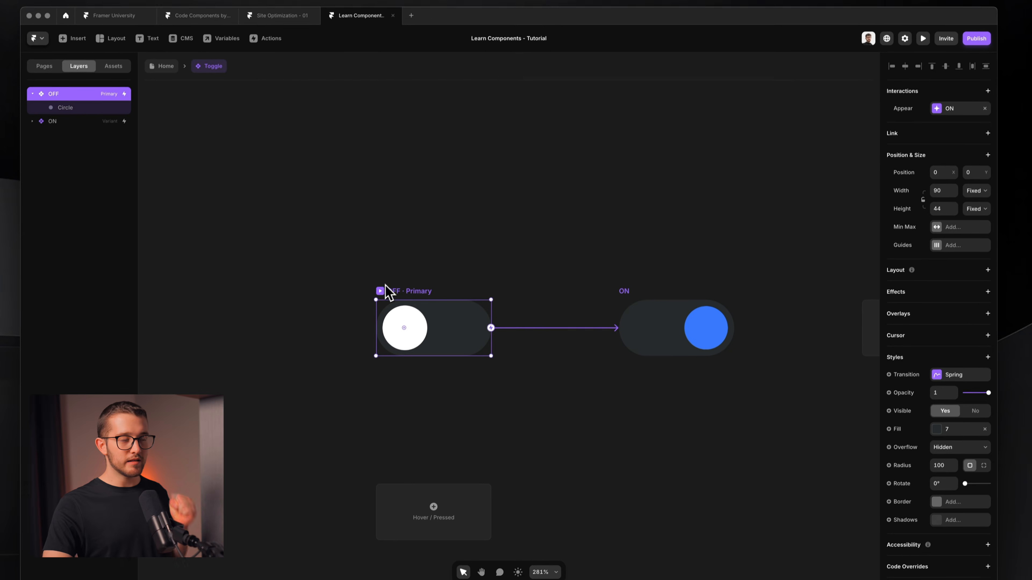
{"action": "left_click", "coordinate": [936, 375]}
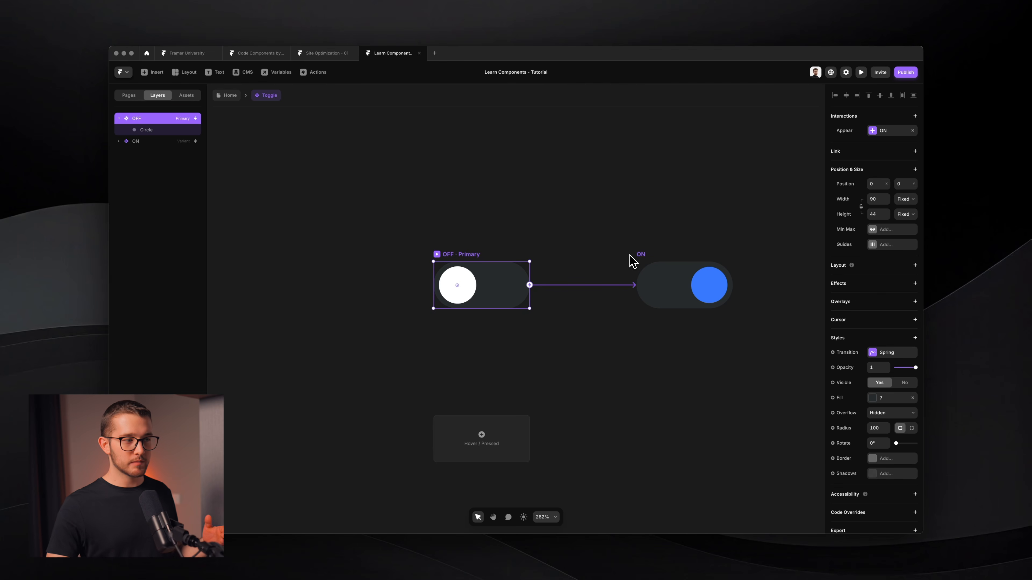
- Add a Hover state to both the OFF and ON variants
{"action": "scroll", "coordinate": [516, 374], "scroll_direction": "down", "scroll_amount": 2}
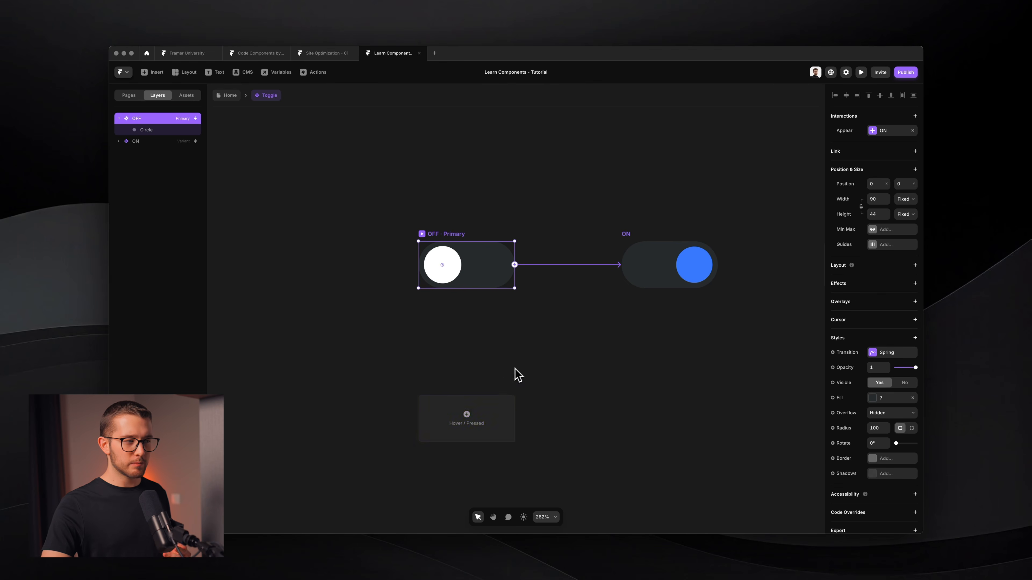
{"action": "left_click", "coordinate": [463, 416]}
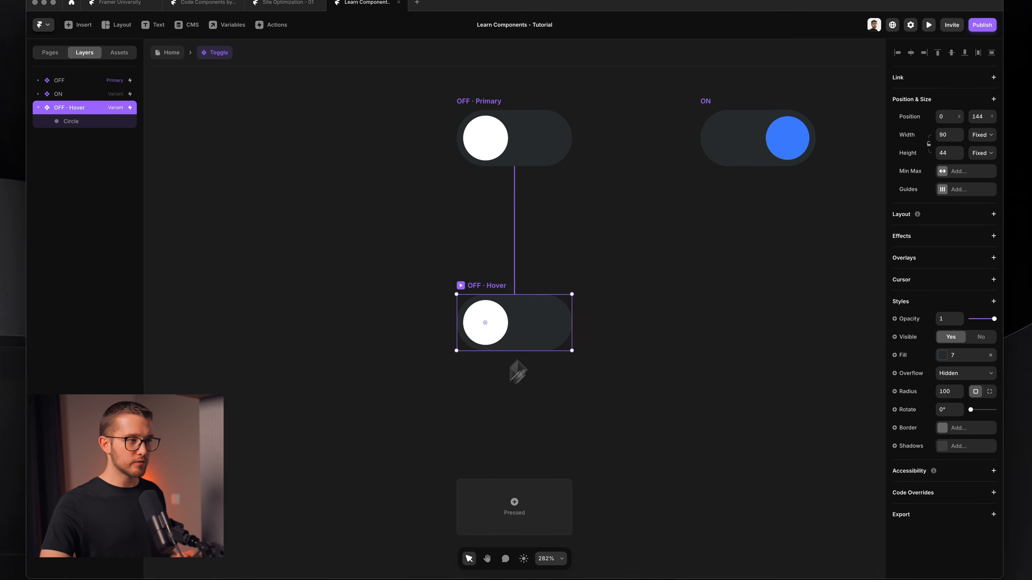
{"action": "left_click", "coordinate": [582, 191]}
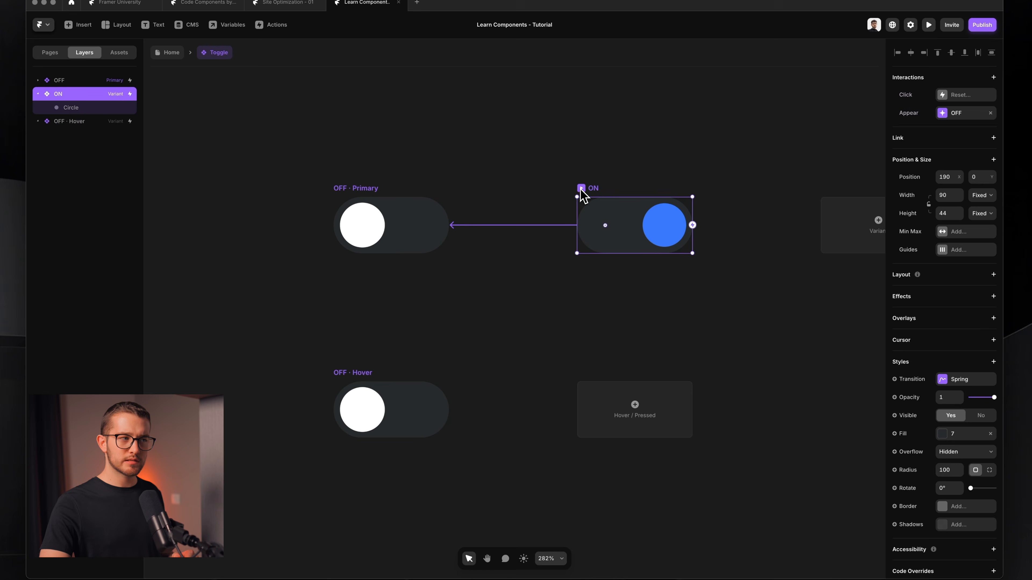
{"action": "left_click", "coordinate": [609, 432]}
{"action": "left_click", "coordinate": [617, 445]}
{"action": "left_click", "coordinate": [584, 242]}
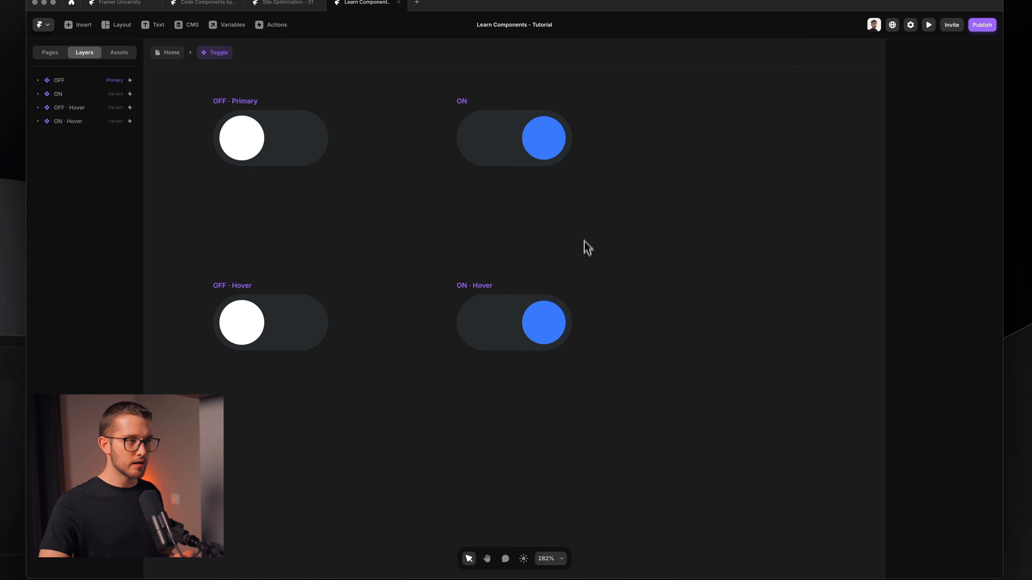
- Delete the ON variant with its Hover state, and the OFF variant's Hover state
{"action": "scroll", "coordinate": [583, 237], "scroll_direction": "down", "scroll_amount": 3}
{"action": "left_click", "coordinate": [554, 167]}
{"action": "key", "text": "Delete"}
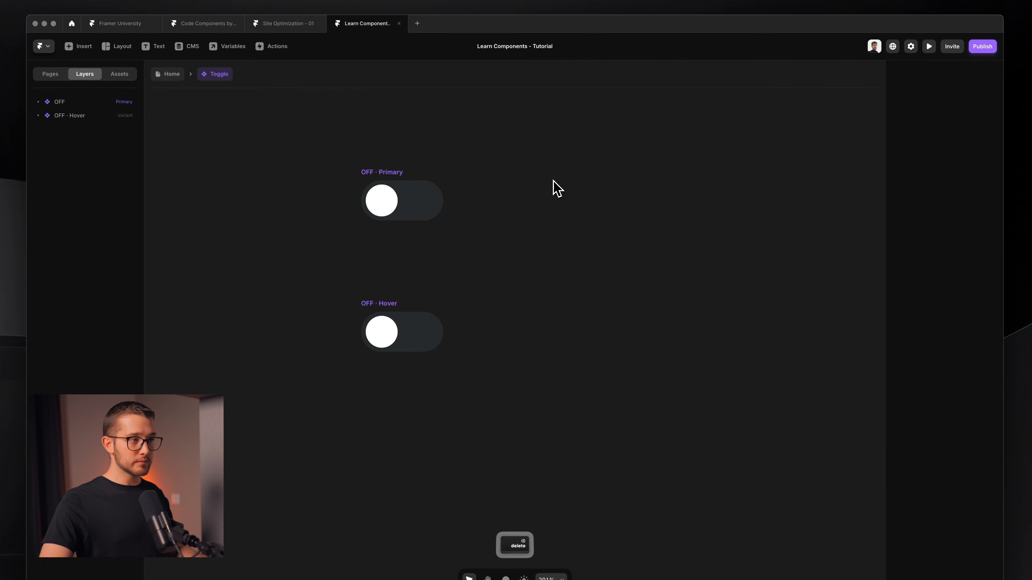
{"action": "left_click", "coordinate": [380, 330]}
{"action": "key", "text": "Delete"}
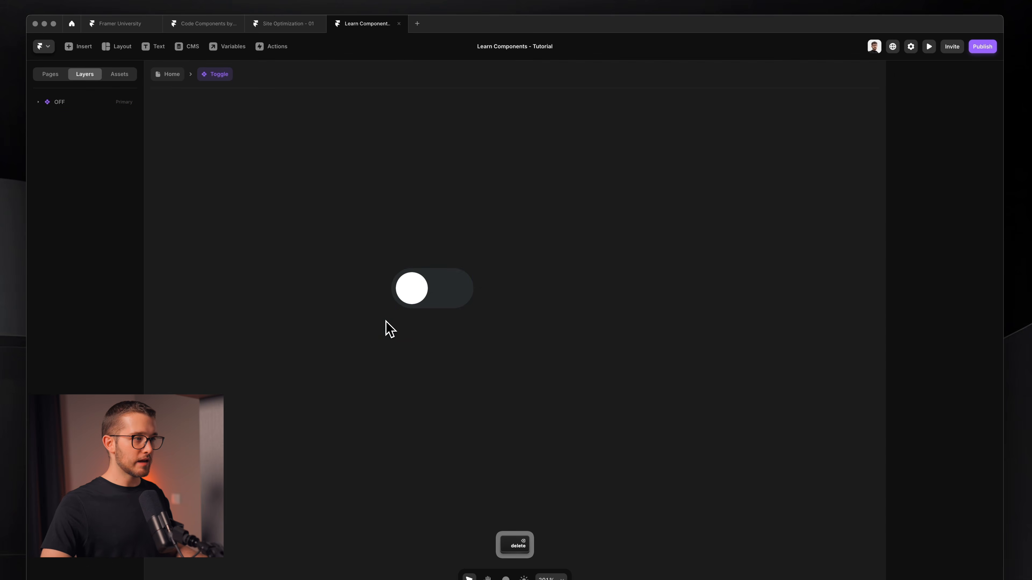
- Create a second variant from the OFF variant and name it Hover
{"action": "left_click", "coordinate": [423, 285]}
{"action": "scroll", "coordinate": [427, 267], "scroll_direction": "up", "scroll_amount": 3}
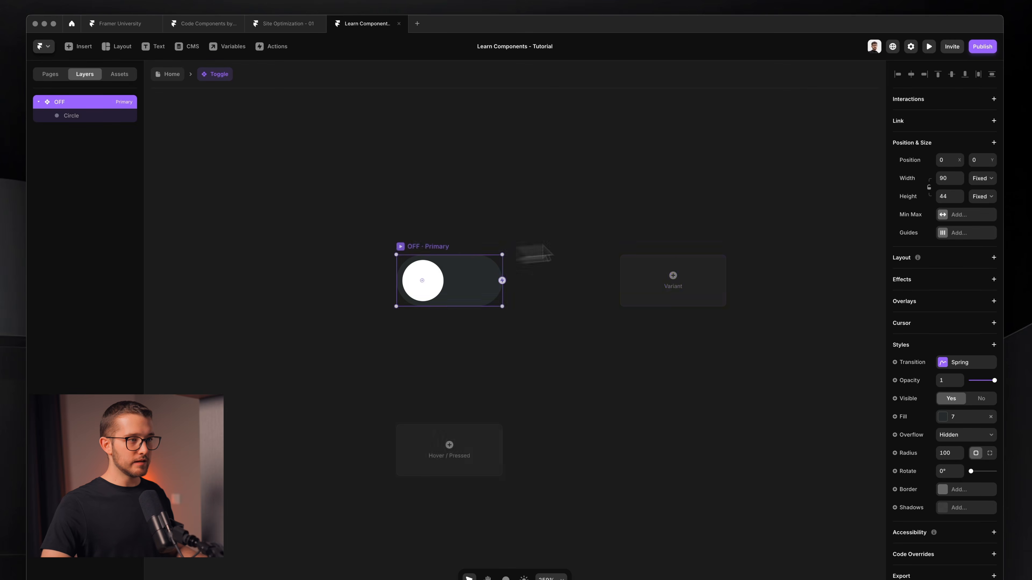
{"action": "left_click", "coordinate": [673, 274]}
{"action": "scroll", "coordinate": [554, 310], "scroll_direction": "left", "scroll_amount": 1}
{"action": "key", "text": "super+r"}
{"action": "type", "text": "Hover"}
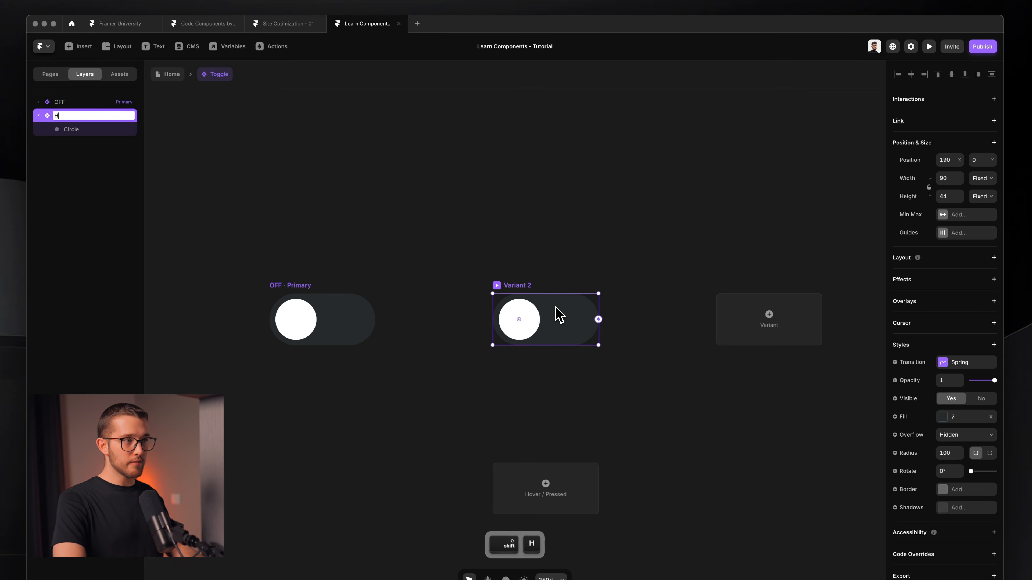
{"action": "key", "text": "Return"}
{"action": "scroll", "coordinate": [555, 306], "scroll_direction": "left", "scroll_amount": 1}
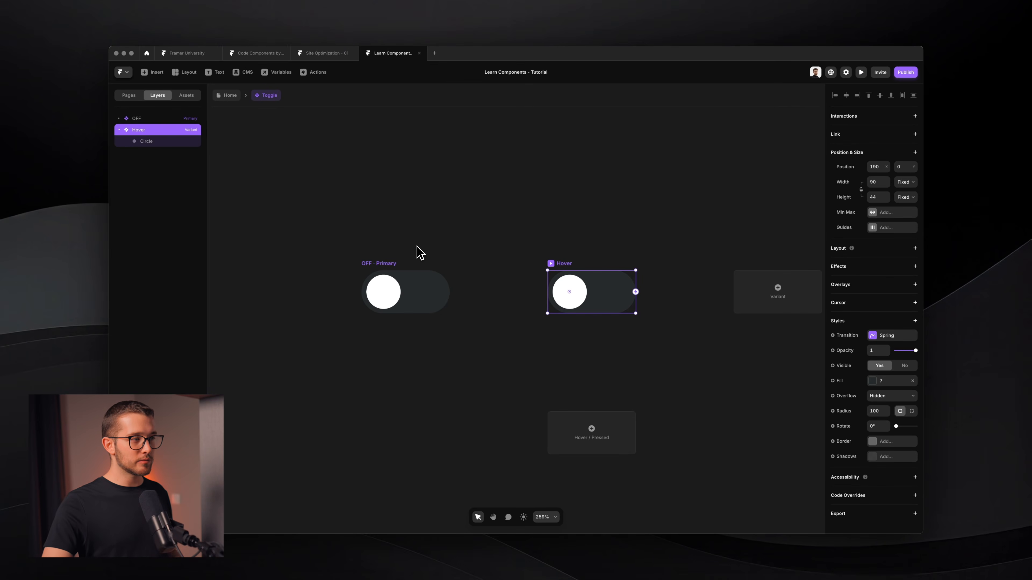
- Connect the OFF variant to the Hover variant with a Mouse Enter interaction
{"action": "left_click", "coordinate": [400, 264]}
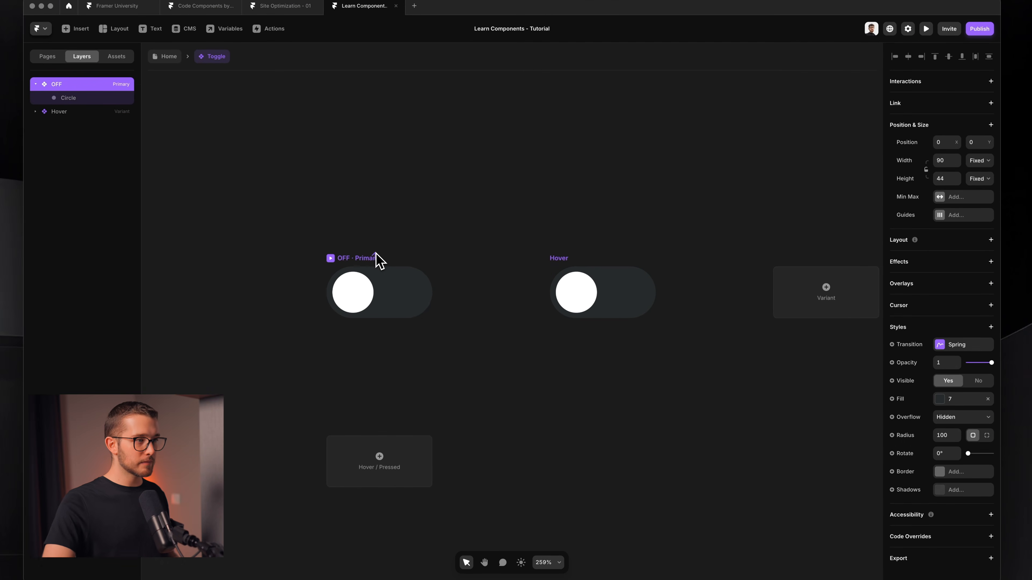
{"action": "left_click_drag", "start_coordinate": [375, 254], "coordinate": [617, 295]}
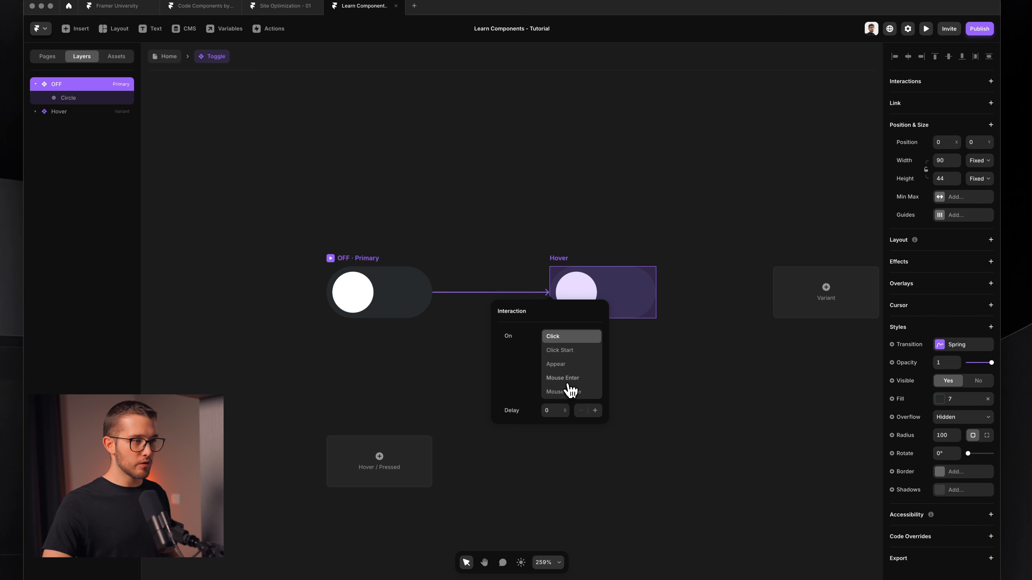
{"action": "key", "text": "Return"}
- Set the Hover variant's fill to color style 8
{"action": "left_click", "coordinate": [582, 272]}
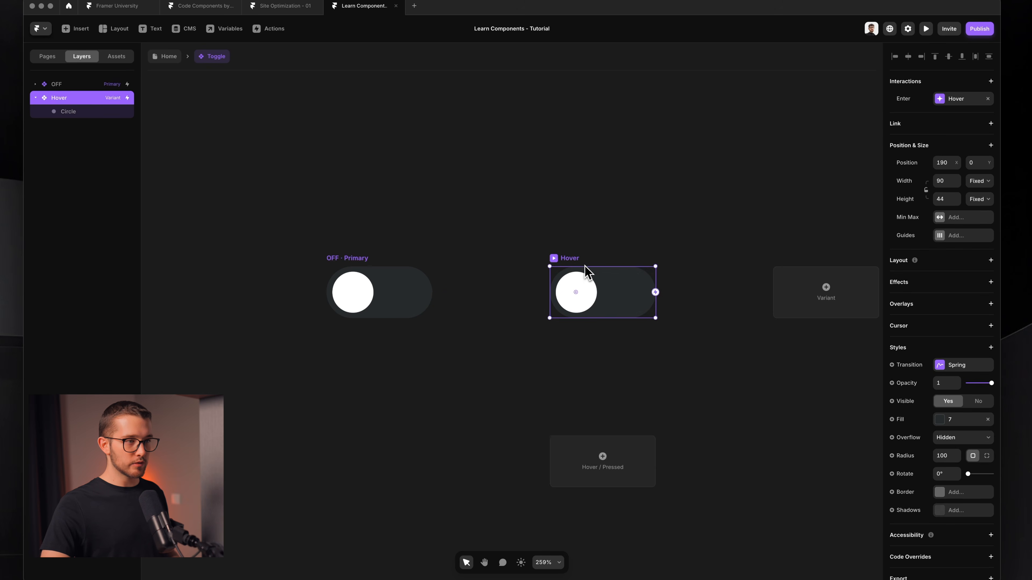
{"action": "left_click", "coordinate": [955, 399]}
{"action": "left_click", "coordinate": [802, 463]}
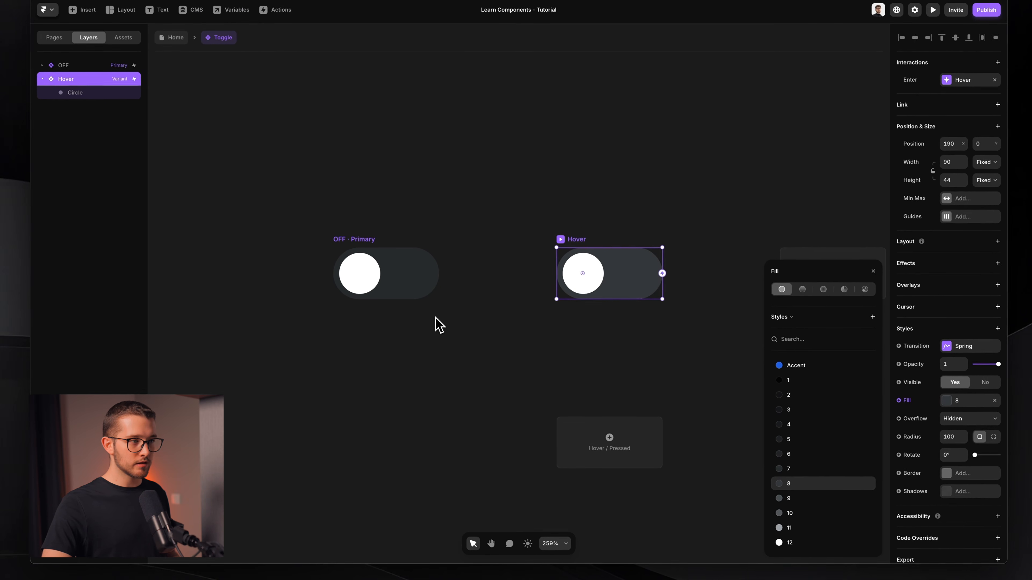
- Preview the component to check the Mouse Enter interaction, and return to the canvas
{"action": "left_click", "coordinate": [439, 325]}
{"action": "key", "text": "super+r"}
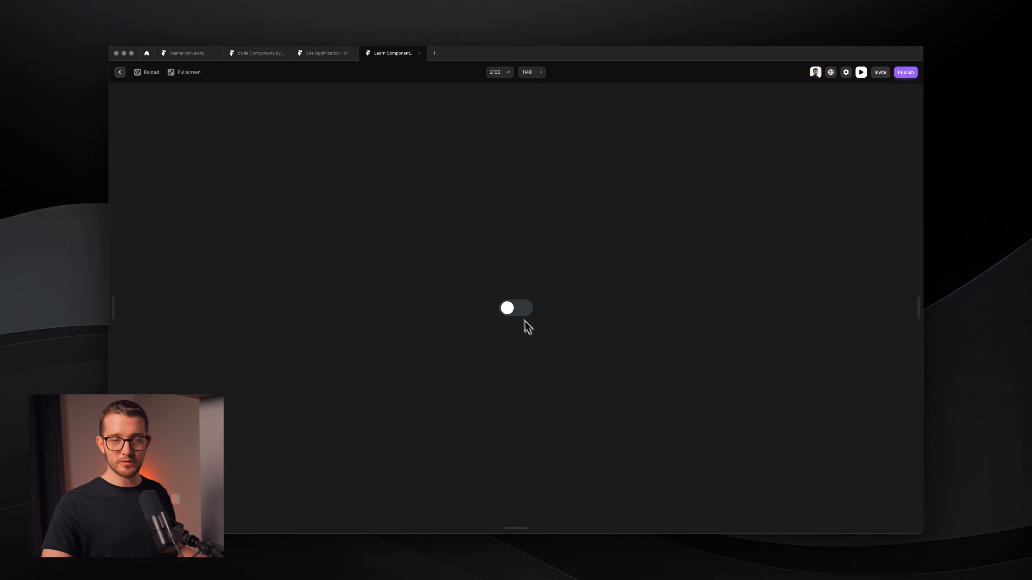
{"action": "key", "text": "Escape"}
- Connect the Hover variant back to the OFF variant with a Mouse Leave interaction
{"action": "left_click", "coordinate": [564, 283]}
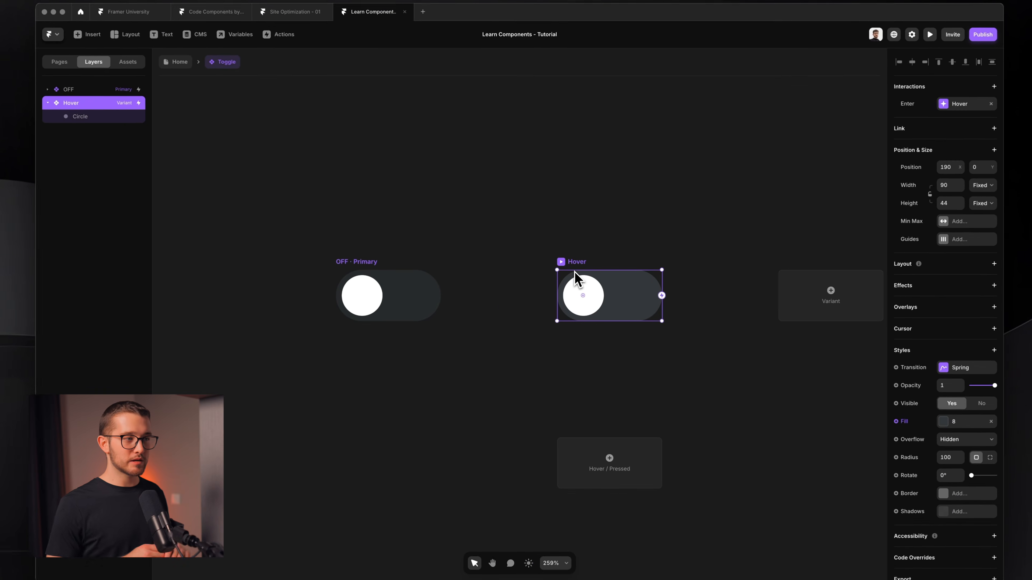
{"action": "left_click_drag", "start_coordinate": [663, 296], "coordinate": [355, 303]}
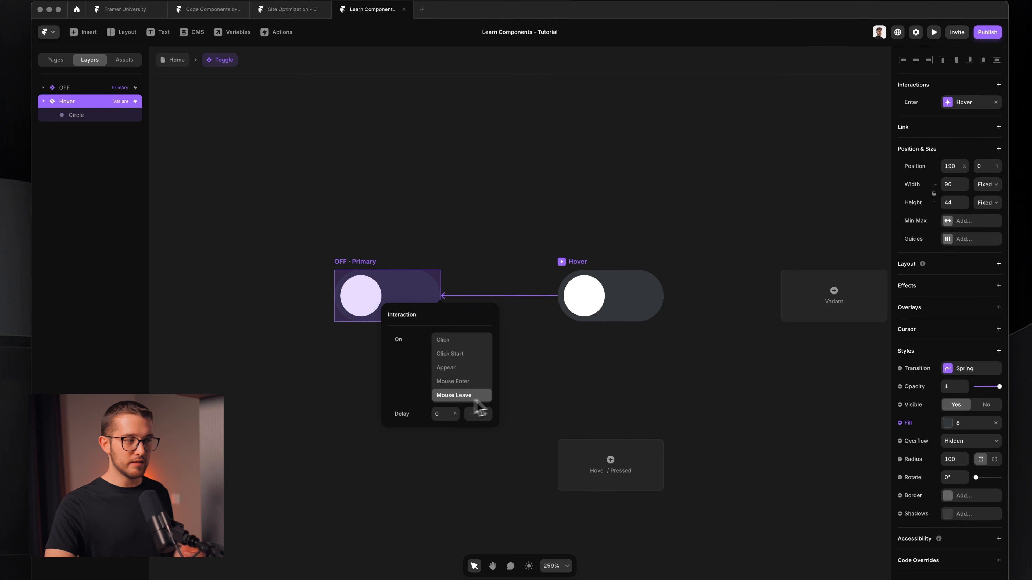
{"action": "left_click", "coordinate": [529, 389]}
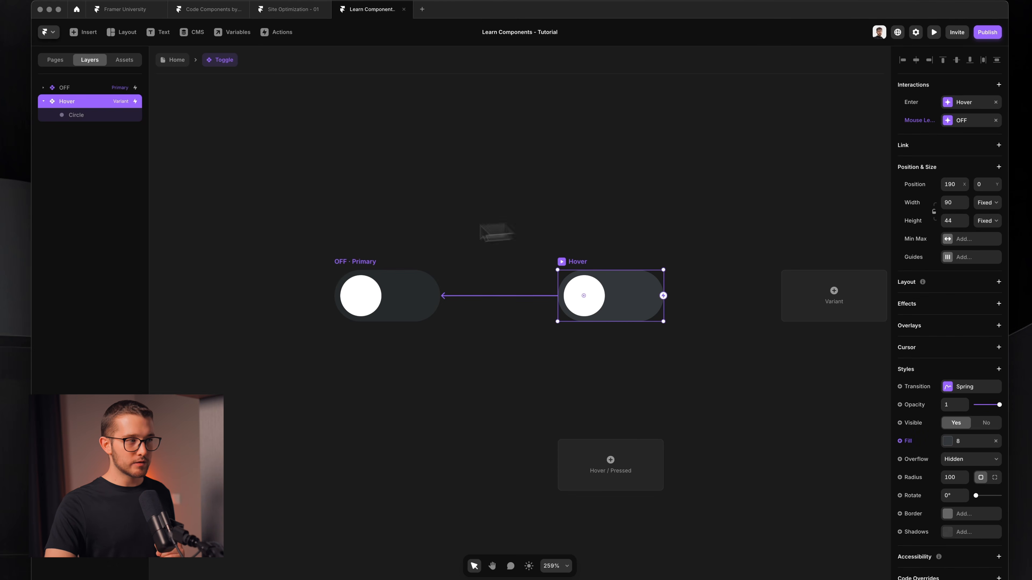
- Review the interactions on the OFF and Hover variants and preview the component from OFF
{"action": "left_click", "coordinate": [343, 269]}
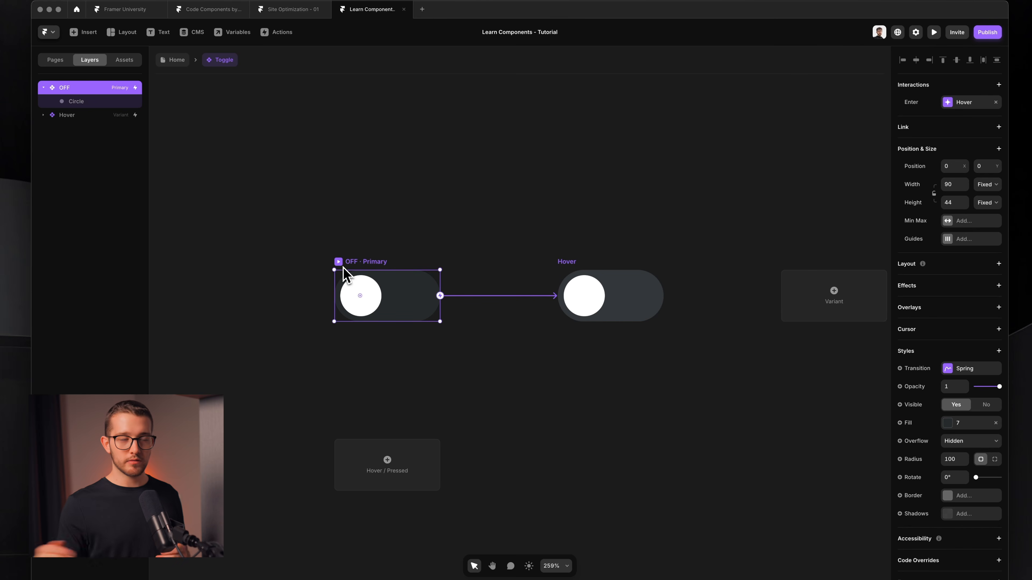
{"action": "left_click", "coordinate": [575, 267]}
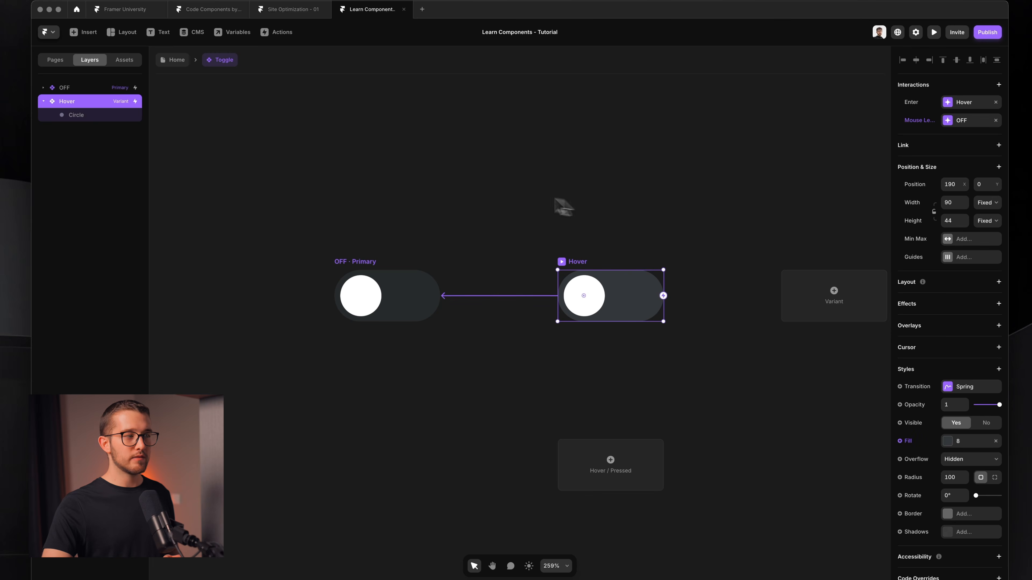
{"action": "left_click", "coordinate": [381, 275]}
{"action": "key", "text": "super+p"}
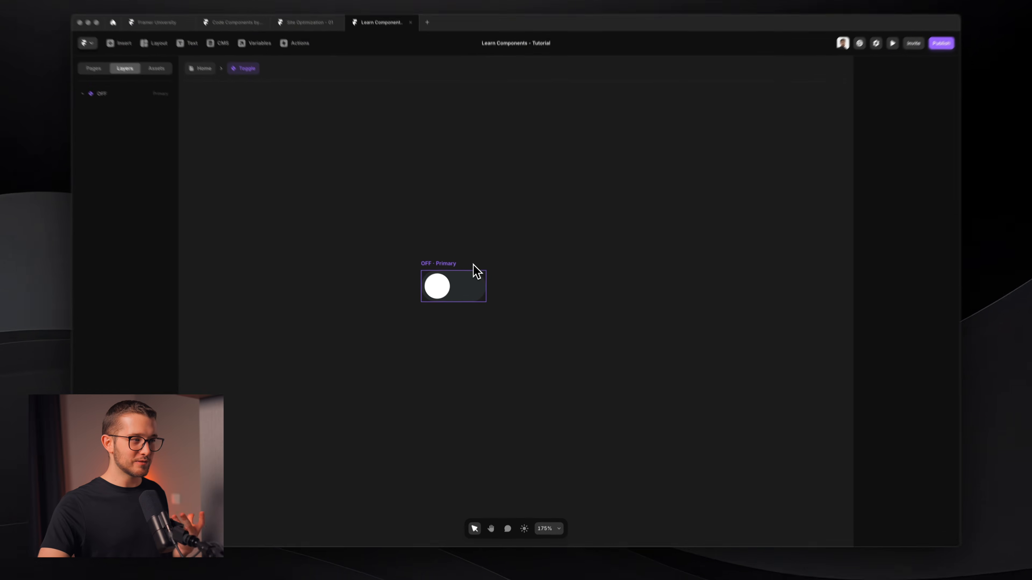
- Add a Hover state to the OFF variant
{"action": "left_click", "coordinate": [475, 269]}
{"action": "left_click", "coordinate": [451, 410]}
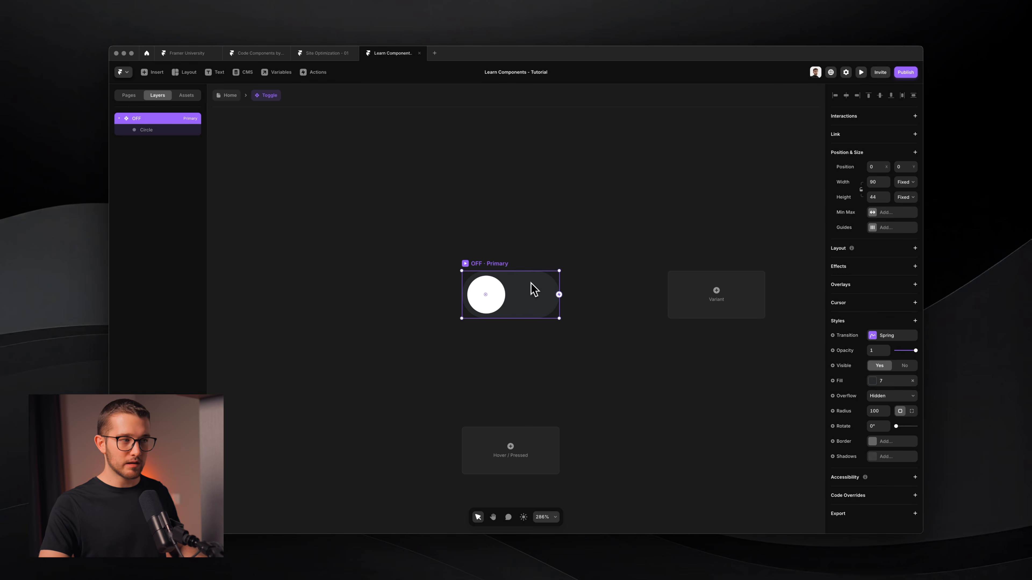
- Add a second variant and link the OFF variant's circle to it with a Click interaction
{"action": "left_click", "coordinate": [716, 293]}
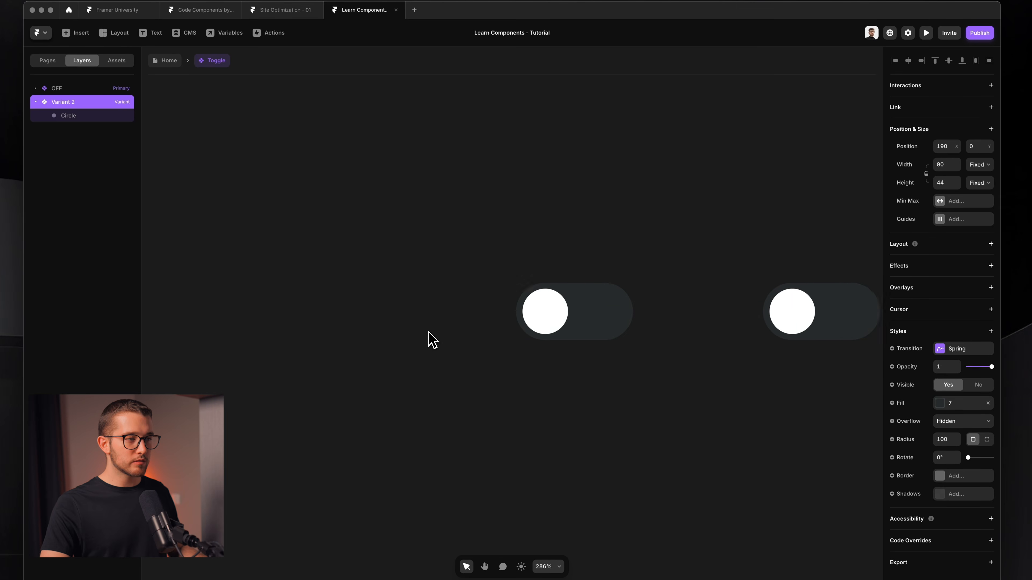
{"action": "left_click", "coordinate": [447, 303], "text": "super"}
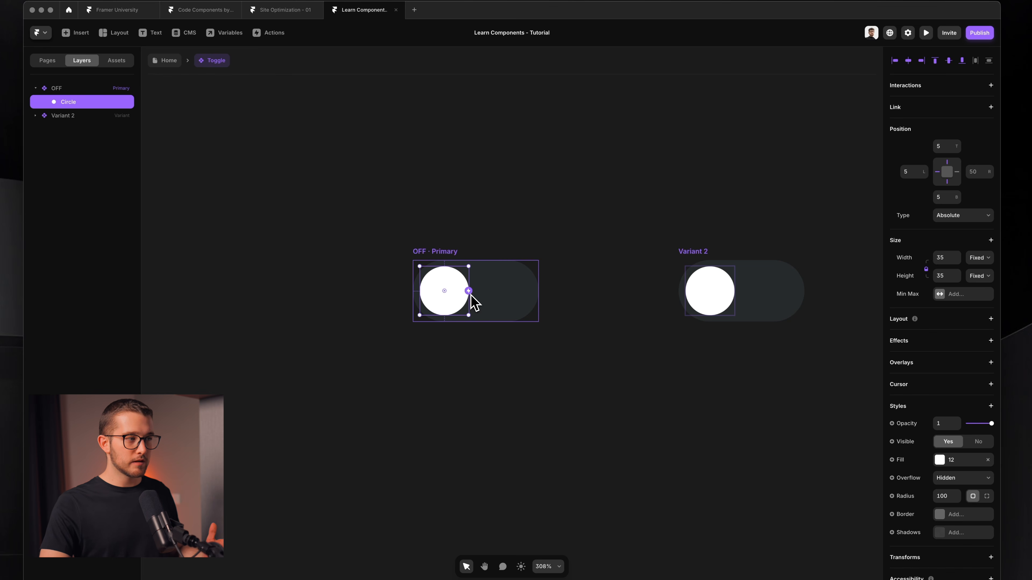
{"action": "left_click_drag", "start_coordinate": [469, 291], "coordinate": [709, 282]}
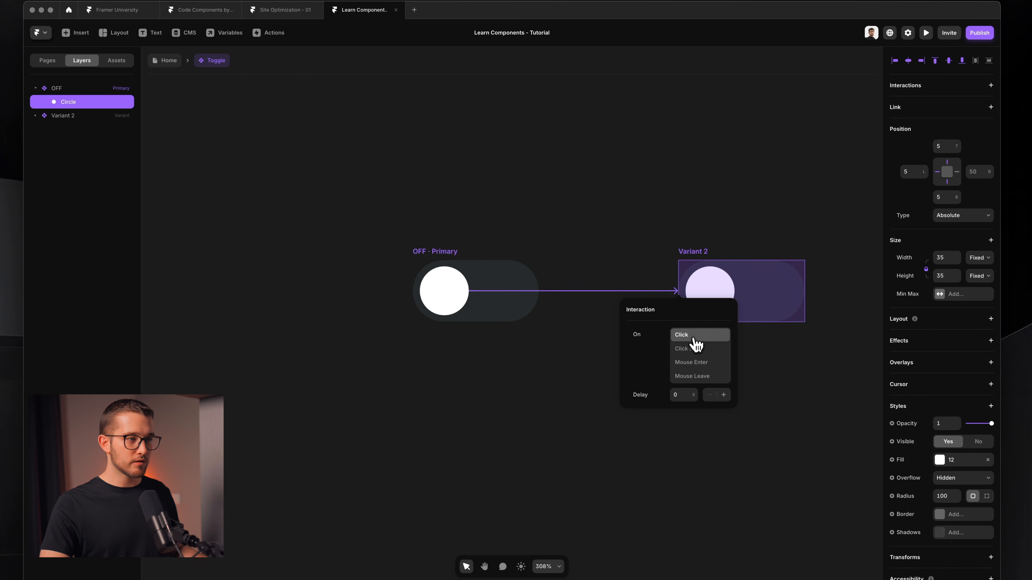
{"action": "left_click", "coordinate": [694, 335]}
- Move the circle in Variant 2 to the opposite end of the toggle, at a left offset of 51
{"action": "left_click", "coordinate": [715, 291]}
{"action": "key", "text": "shift+Right"}
{"action": "key", "text": "shift+Right"}
{"action": "key", "text": "shift+Right"}
{"action": "key", "text": "shift+Right"}
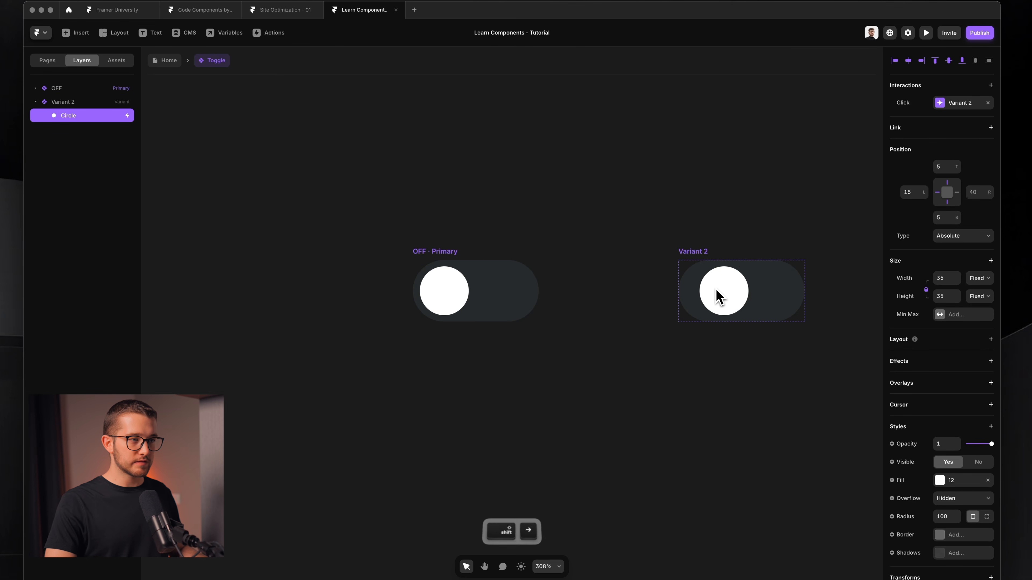
{"action": "key", "text": "shift+Right"}
{"action": "key", "text": "Left"}
{"action": "key", "text": "Left"}
{"action": "key", "text": "Left"}
{"action": "key", "text": "Left"}
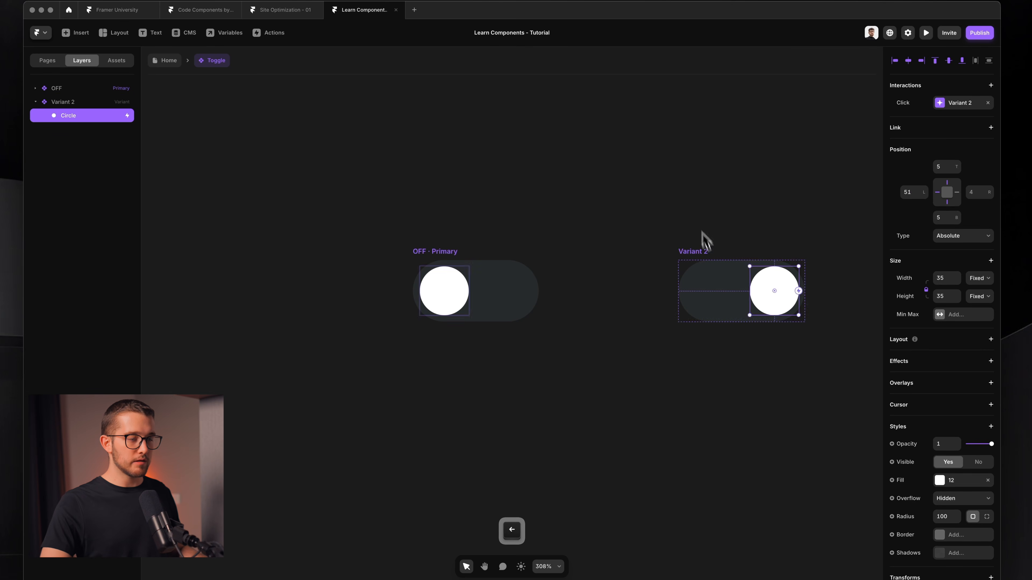
- Preview the component, trigger the circle's Click interaction, reload the preview, and return to the canvas
{"action": "left_click", "coordinate": [704, 238]}
{"action": "left_click", "coordinate": [462, 300], "text": "super"}
{"action": "left_click", "coordinate": [645, 207]}
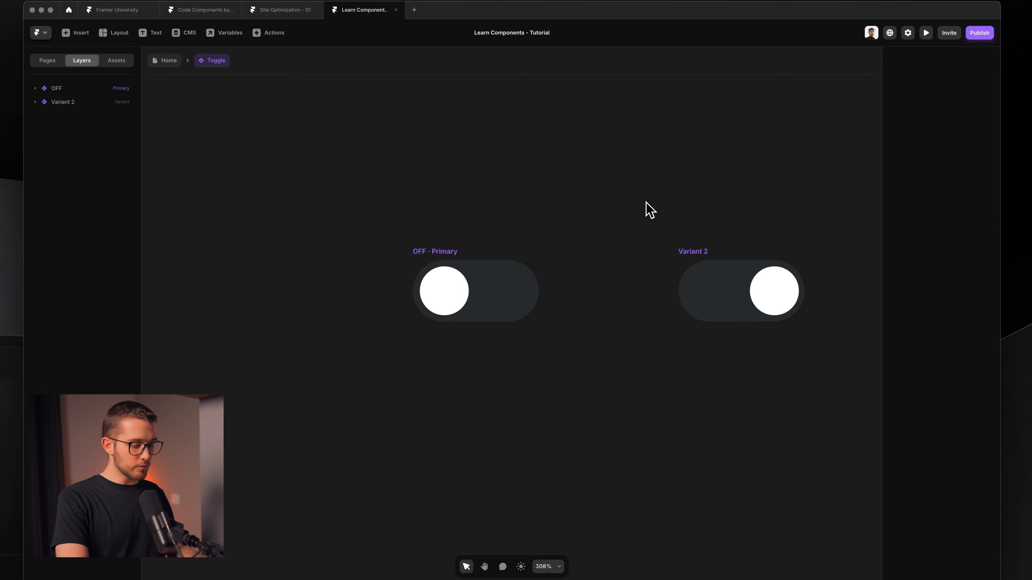
{"action": "key", "text": "super+p"}
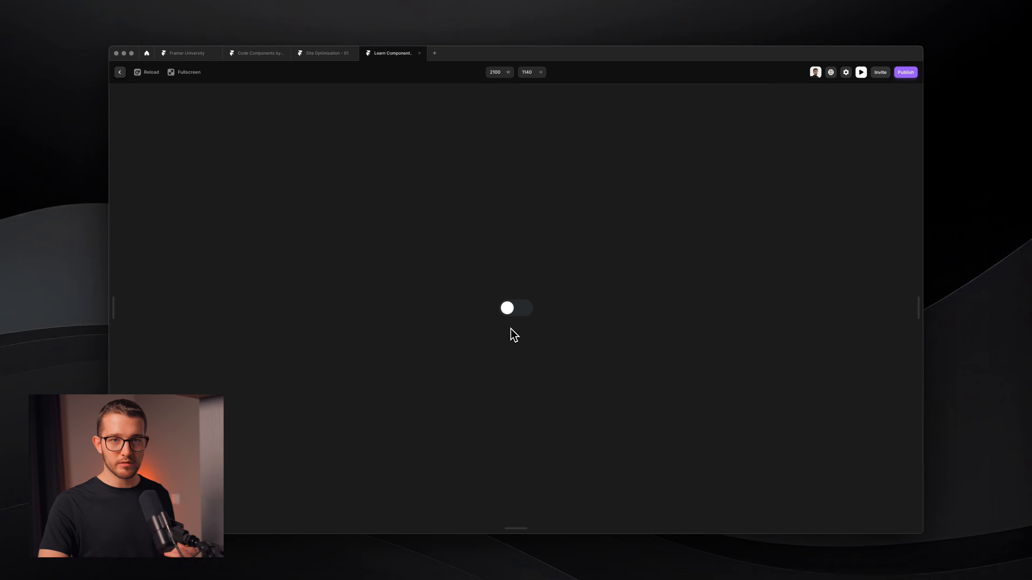
{"action": "left_click", "coordinate": [509, 311]}
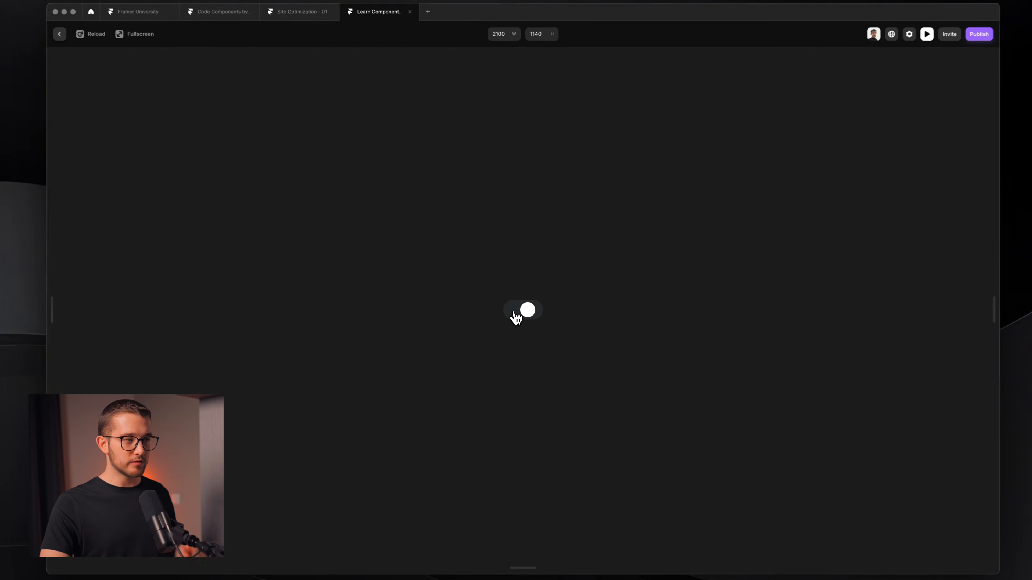
{"action": "key", "text": "super+r"}
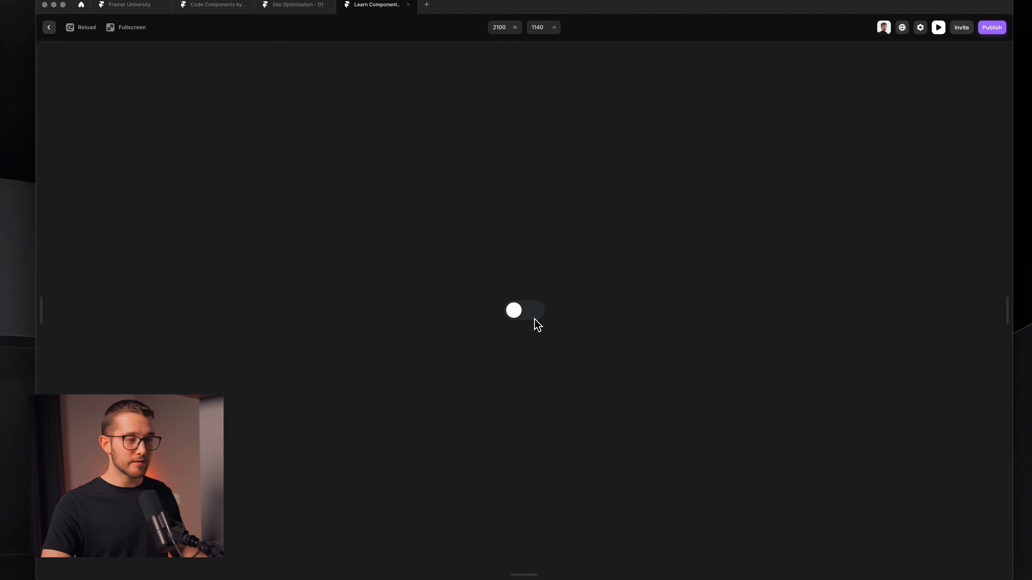
{"action": "key", "text": "Escape"}
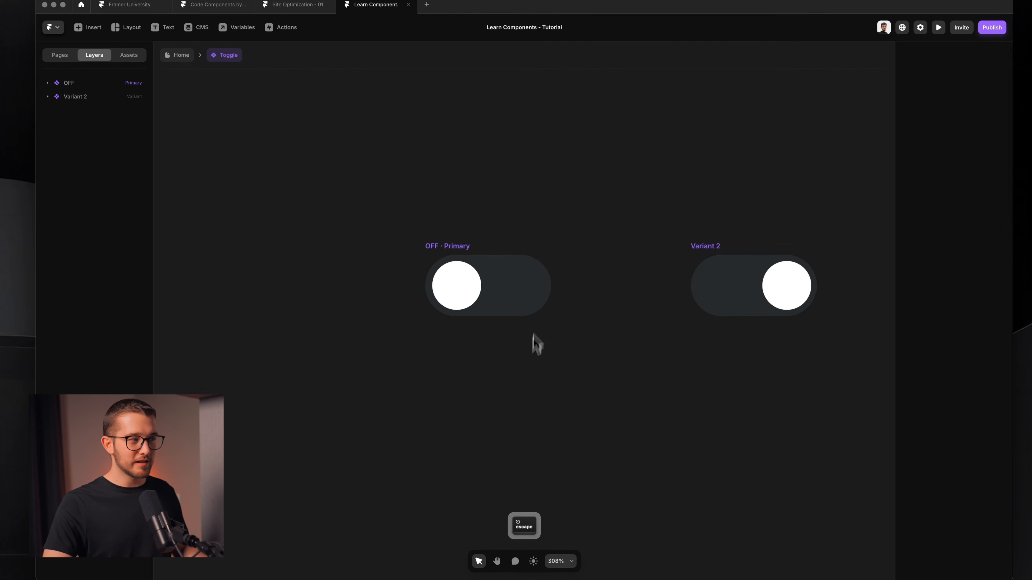
- Open the Nav component from the Home page and examine how the burger layers link its Mobile Open and Mobile Close variants
{"action": "left_click", "coordinate": [458, 285]}
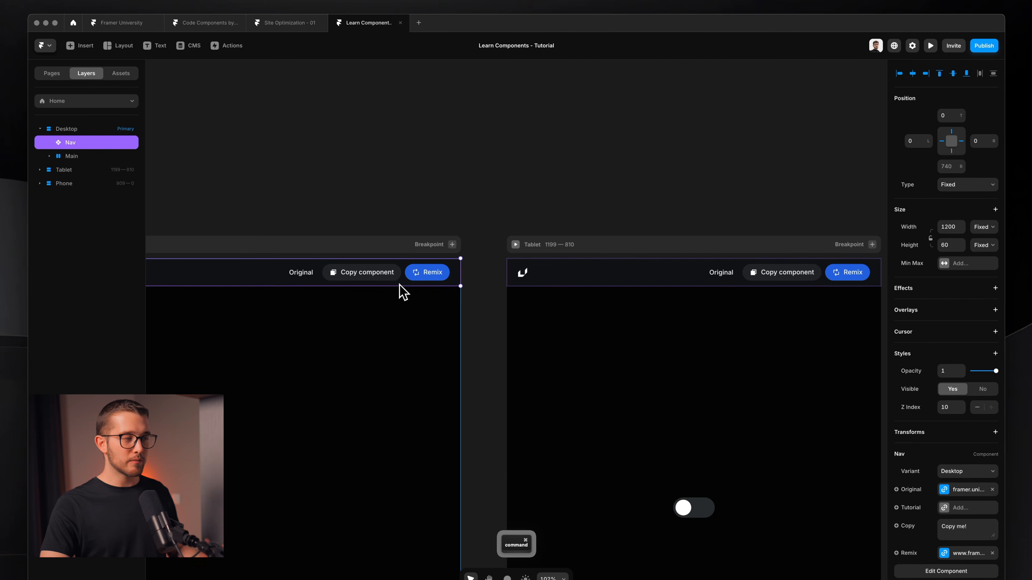
{"action": "scroll", "coordinate": [589, 303], "scroll_direction": "right", "scroll_amount": 10}
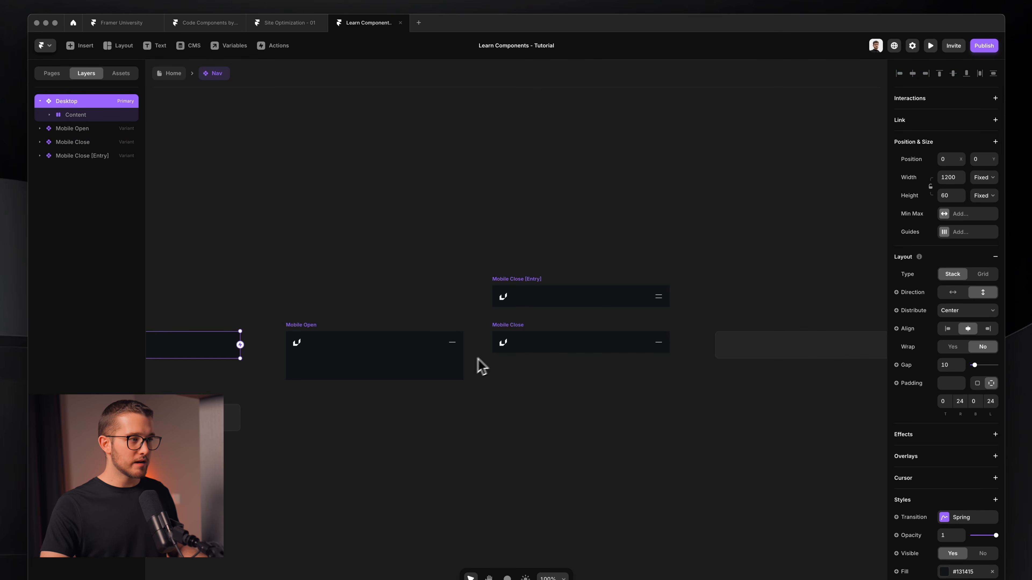
{"action": "scroll", "coordinate": [476, 359], "scroll_direction": "up", "scroll_amount": 5}
{"action": "scroll", "coordinate": [697, 302], "scroll_direction": "left", "scroll_amount": 4}
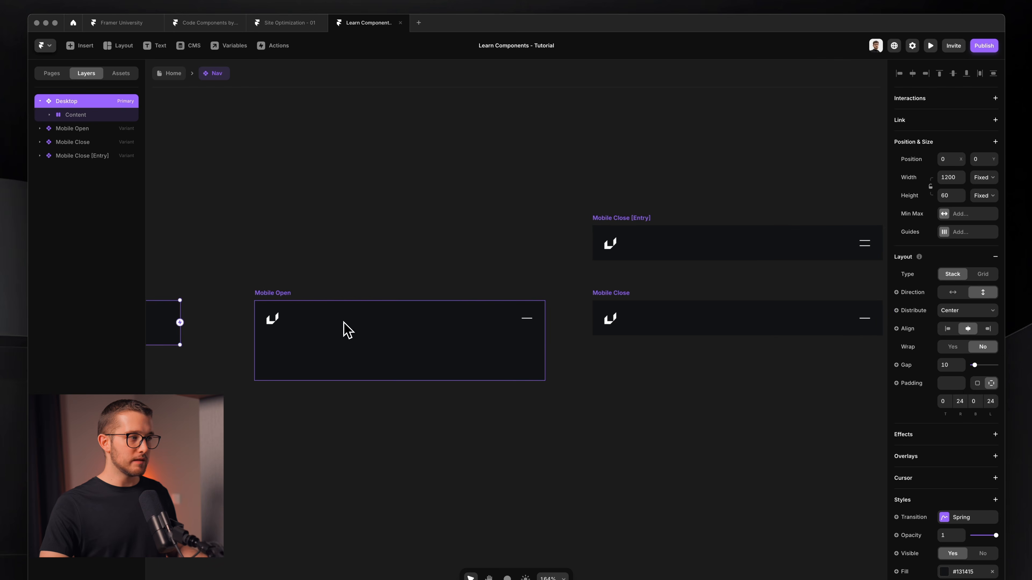
{"action": "left_click", "coordinate": [331, 311]}
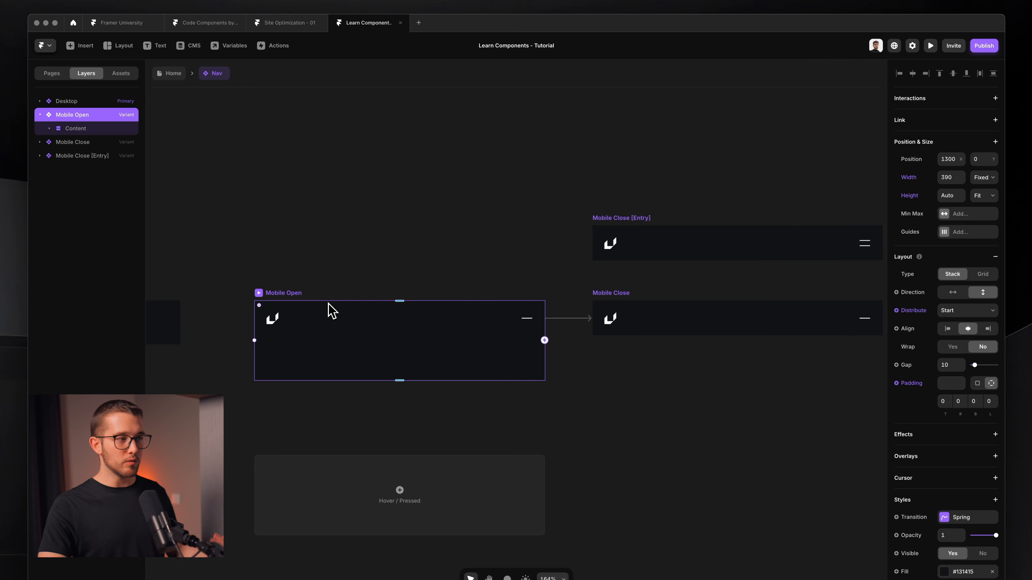
{"action": "left_click", "coordinate": [617, 294]}
{"action": "left_click", "coordinate": [535, 330], "text": "super"}
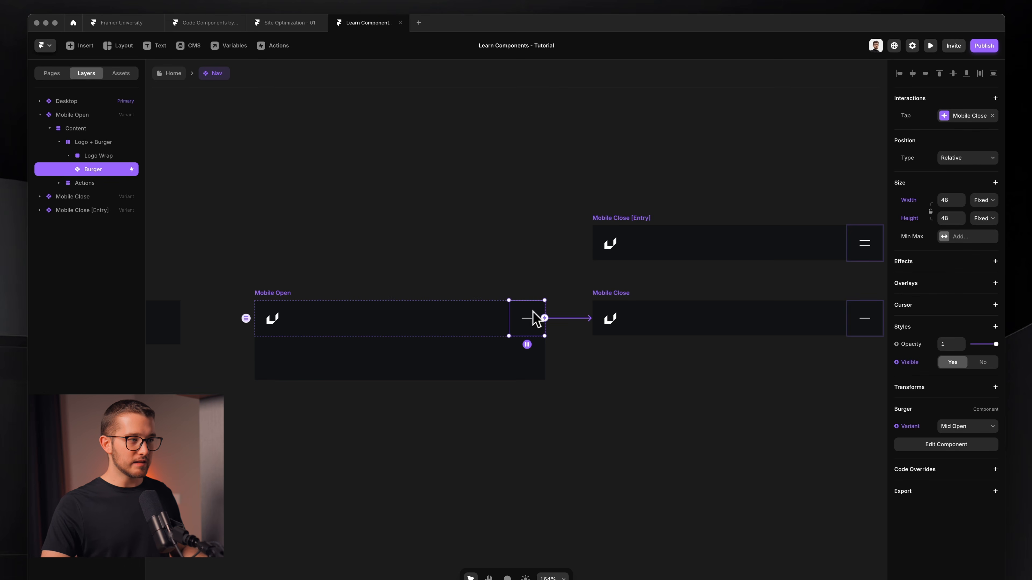
{"action": "scroll", "coordinate": [682, 323], "scroll_direction": "right", "scroll_amount": 5}
{"action": "left_click", "coordinate": [651, 325], "text": "super"}
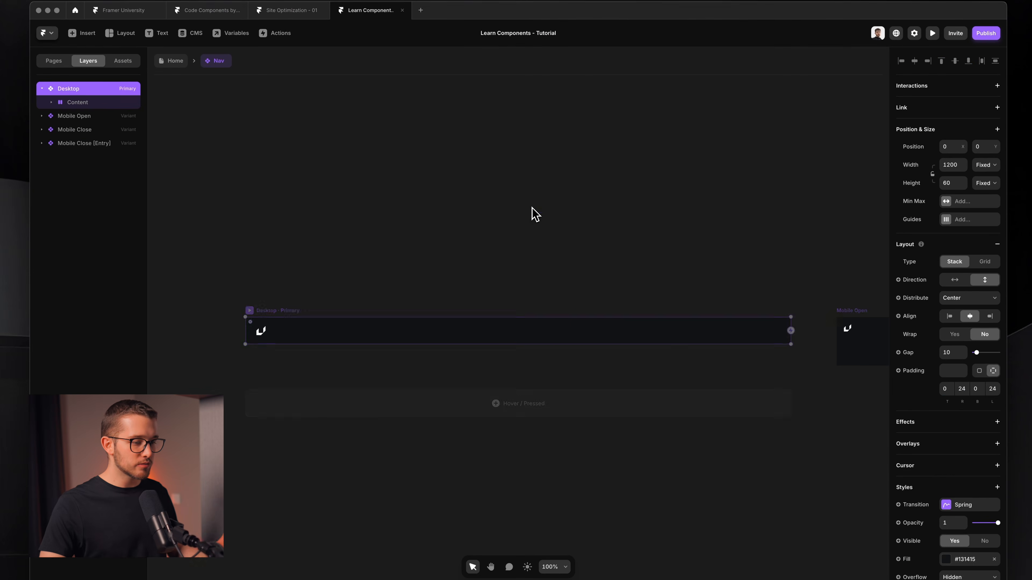
- Look over the Nav component's Desktop, Mobile Open and Mobile Close variants side by side
{"action": "right_click", "coordinate": [531, 209]}
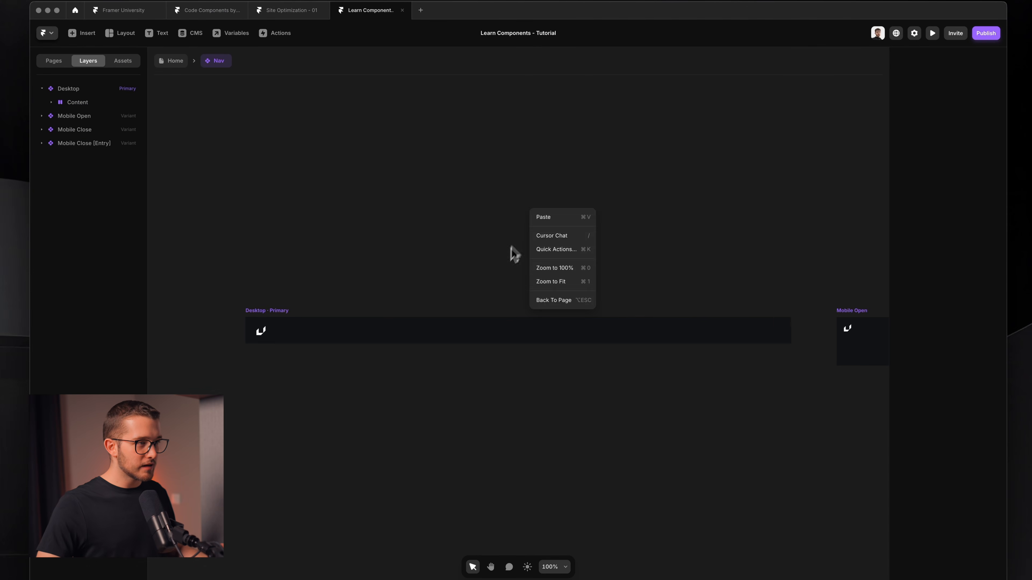
{"action": "left_click", "coordinate": [462, 250]}
{"action": "scroll", "coordinate": [461, 249], "scroll_direction": "down", "scroll_amount": 1}
{"action": "scroll", "coordinate": [461, 250], "scroll_direction": "down", "scroll_amount": 2}
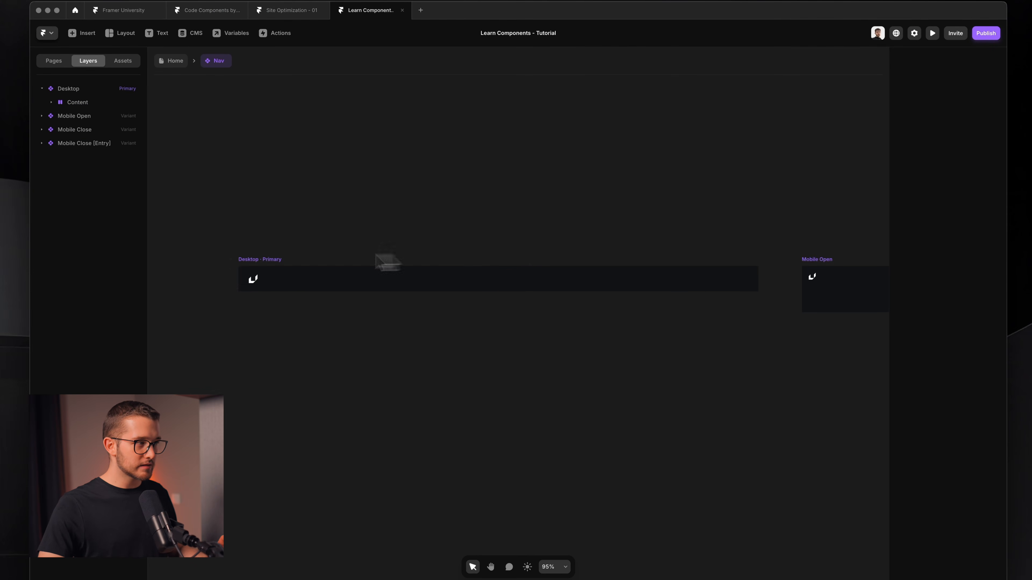
{"action": "left_click", "coordinate": [289, 258]}
{"action": "scroll", "coordinate": [291, 265], "scroll_direction": "right", "scroll_amount": 6}
{"action": "left_click", "coordinate": [553, 269]}
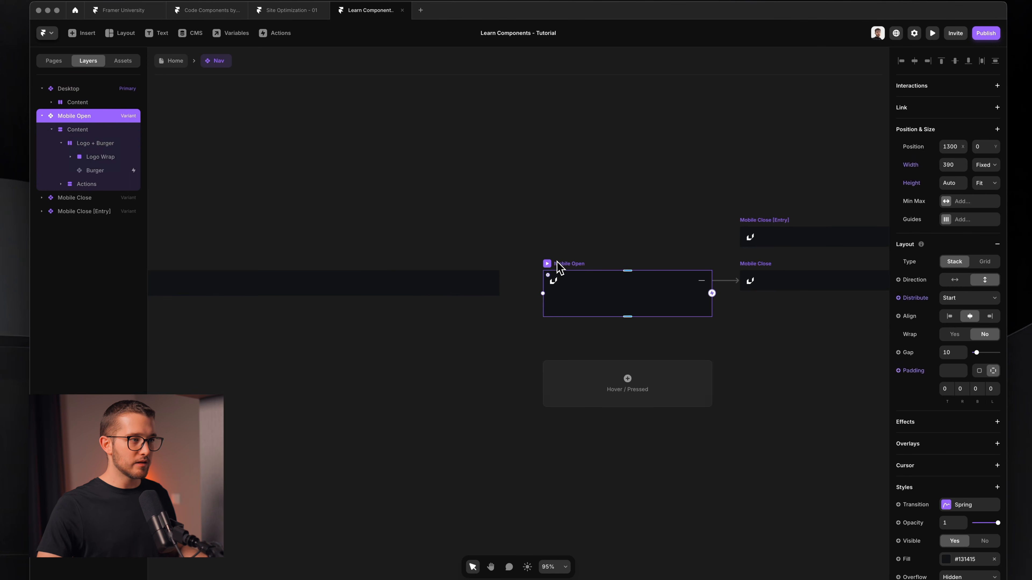
{"action": "scroll", "coordinate": [556, 269], "scroll_direction": "right", "scroll_amount": 2}
{"action": "scroll", "coordinate": [650, 275], "scroll_direction": "right", "scroll_amount": 1}
{"action": "left_click", "coordinate": [661, 273]}
{"action": "scroll", "coordinate": [666, 276], "scroll_direction": "up", "scroll_amount": 3}
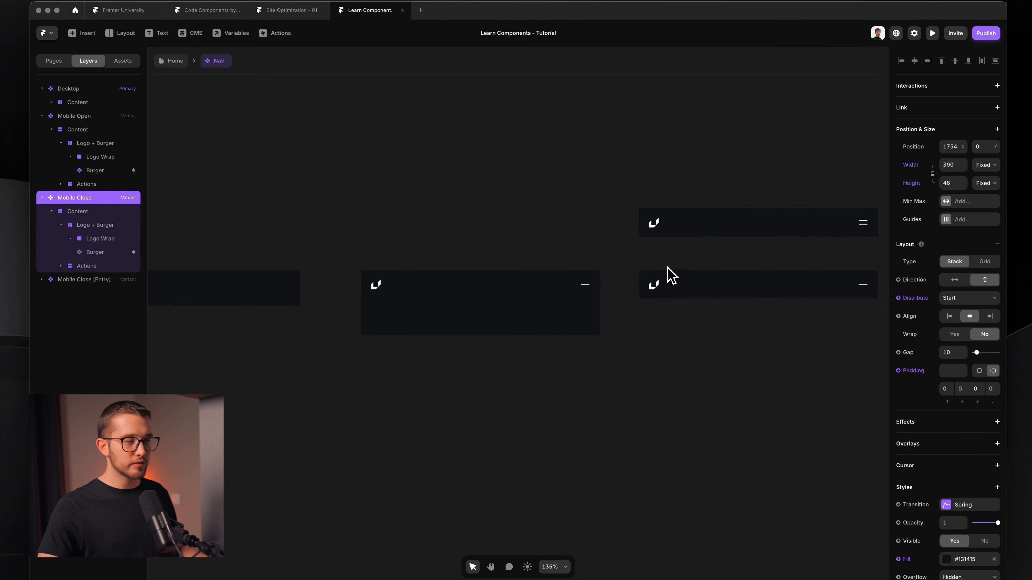
- Examine how the Nav component's Mobile Close [Entry], Mobile Open and Mobile Close variants are connected to each other
{"action": "scroll", "coordinate": [671, 276], "scroll_direction": "right", "scroll_amount": 2}
{"action": "left_click", "coordinate": [613, 196]}
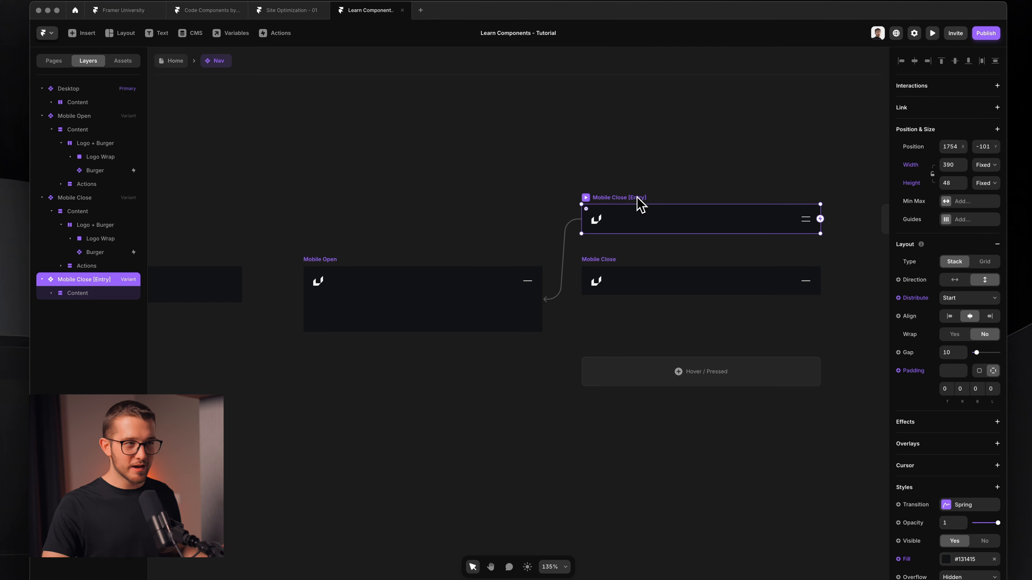
{"action": "left_click", "coordinate": [731, 161]}
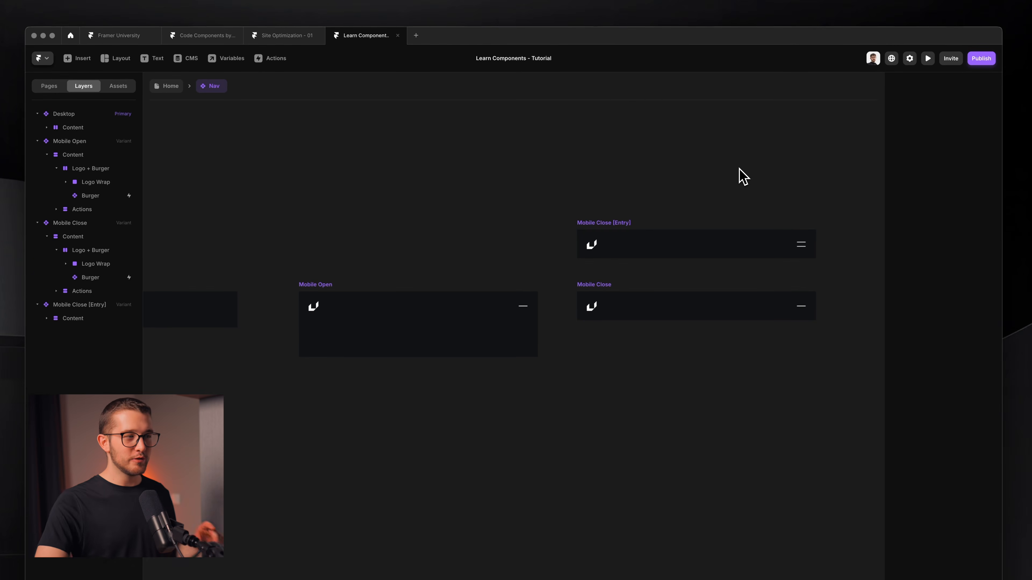
{"action": "left_click", "coordinate": [350, 285]}
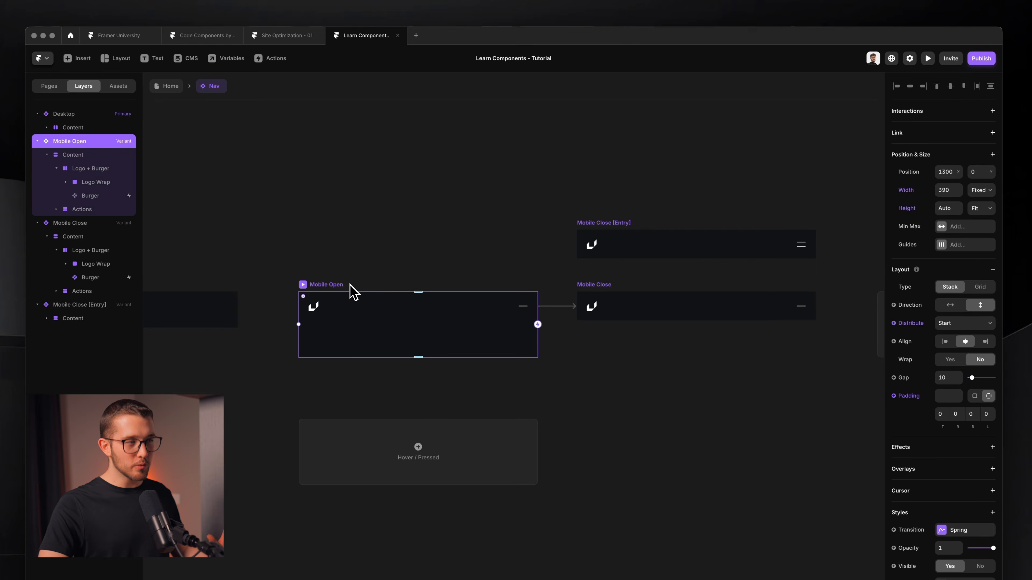
{"action": "left_click", "coordinate": [610, 284]}
{"action": "scroll", "coordinate": [531, 279], "scroll_direction": "up", "scroll_amount": 1}
{"action": "left_click", "coordinate": [367, 268]}
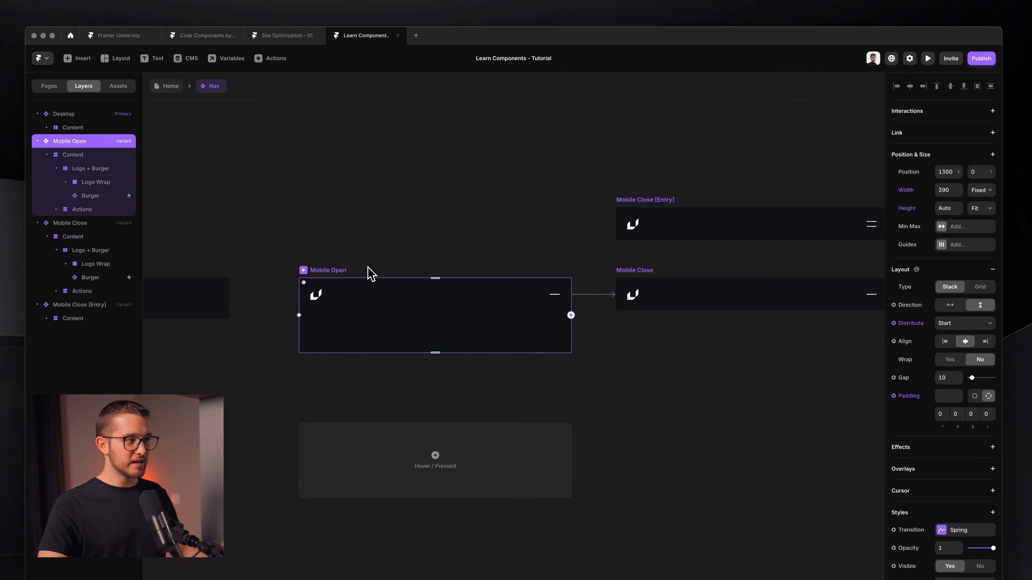
{"action": "left_click", "coordinate": [627, 272]}
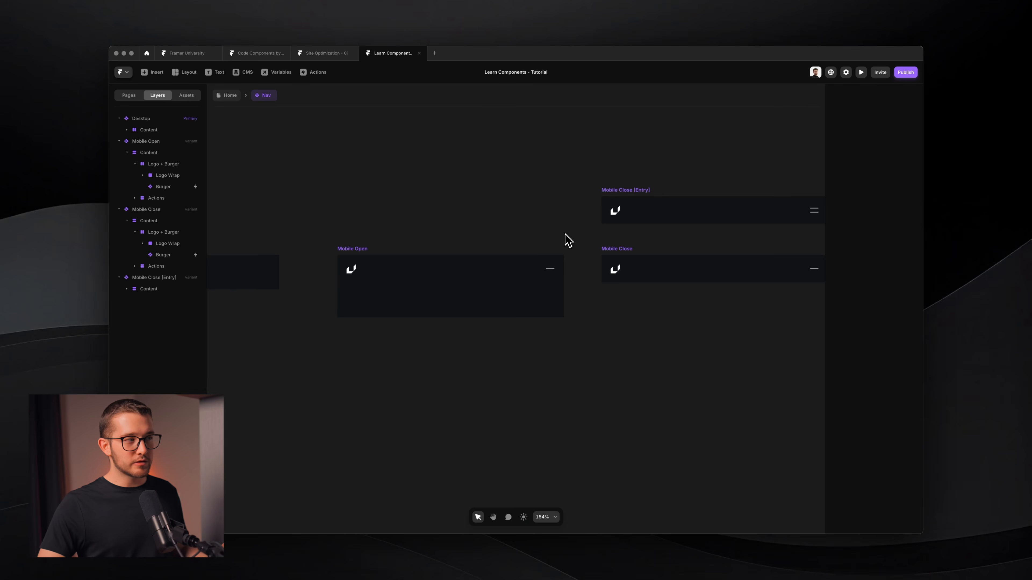
{"action": "left_click", "coordinate": [379, 251]}
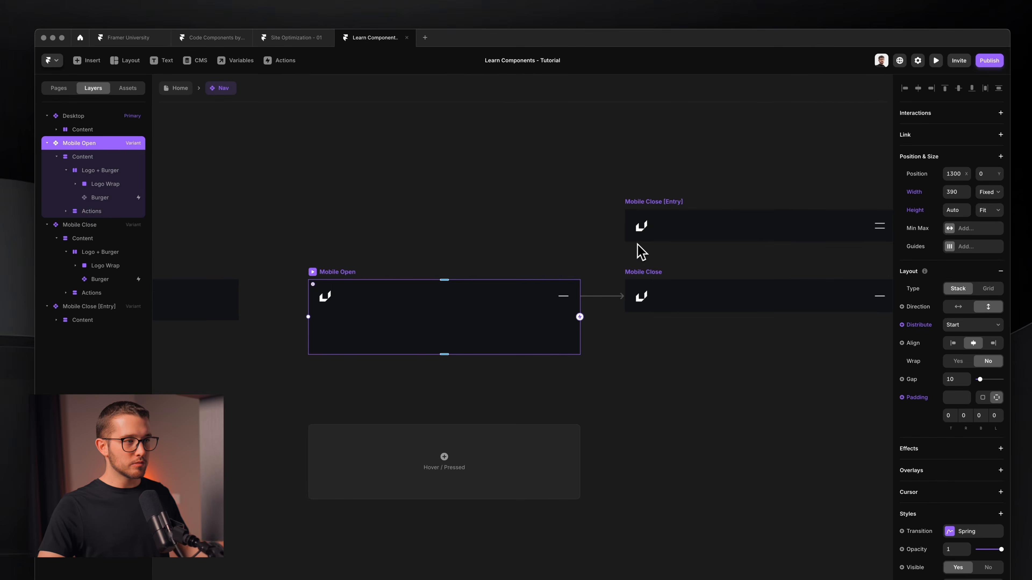
{"action": "left_click", "coordinate": [613, 249]}
- On the Home page, switch the Phone breakpoint's Nav to the Desktop variant, then to Mobile Close, and preview that breakpoint
{"action": "left_click", "coordinate": [179, 88]}
{"action": "scroll", "coordinate": [520, 266], "scroll_direction": "right", "scroll_amount": 10}
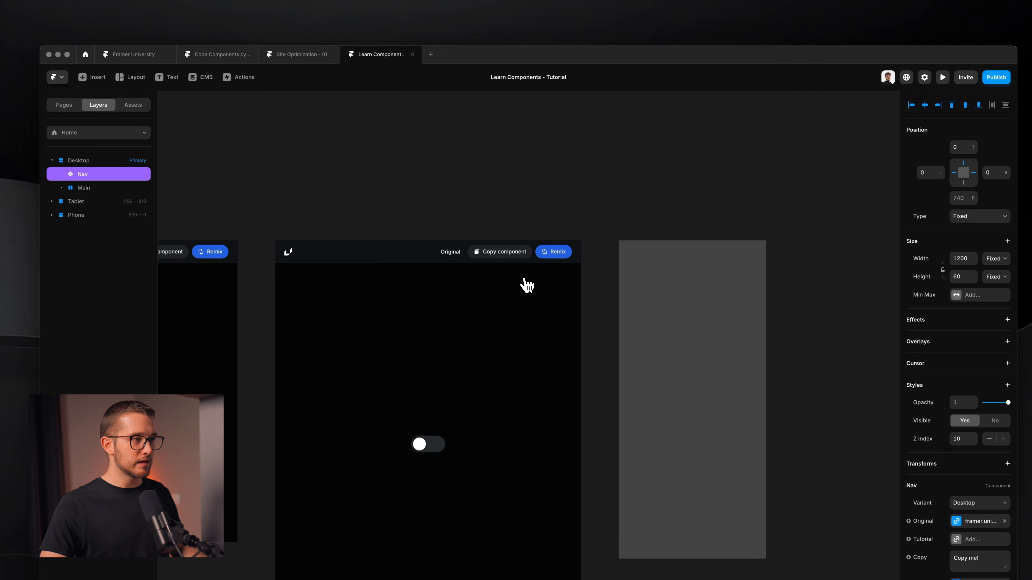
{"action": "scroll", "coordinate": [527, 285], "scroll_direction": "right", "scroll_amount": 6}
{"action": "scroll", "coordinate": [526, 286], "scroll_direction": "up", "scroll_amount": 5}
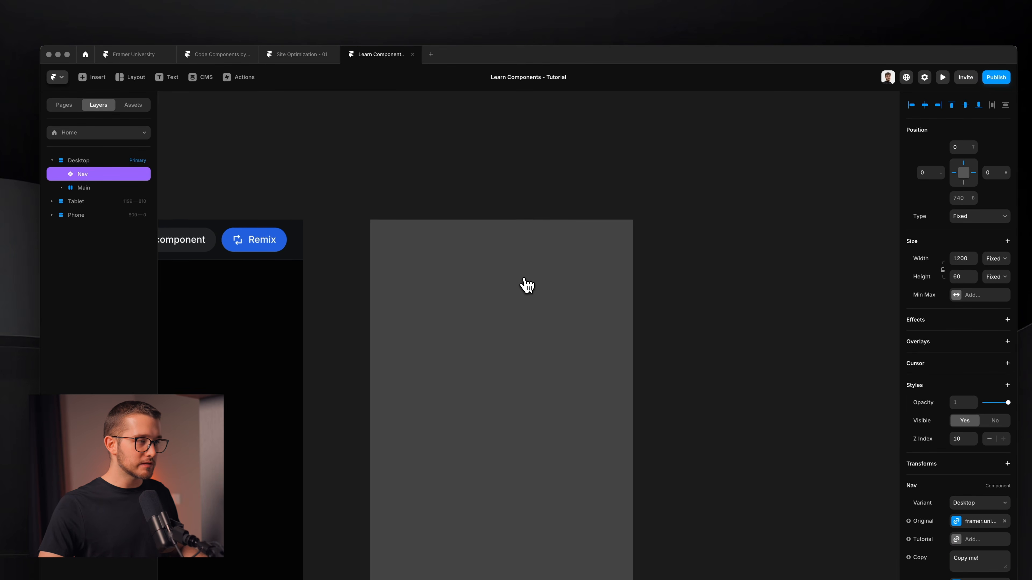
{"action": "left_click", "coordinate": [520, 254]}
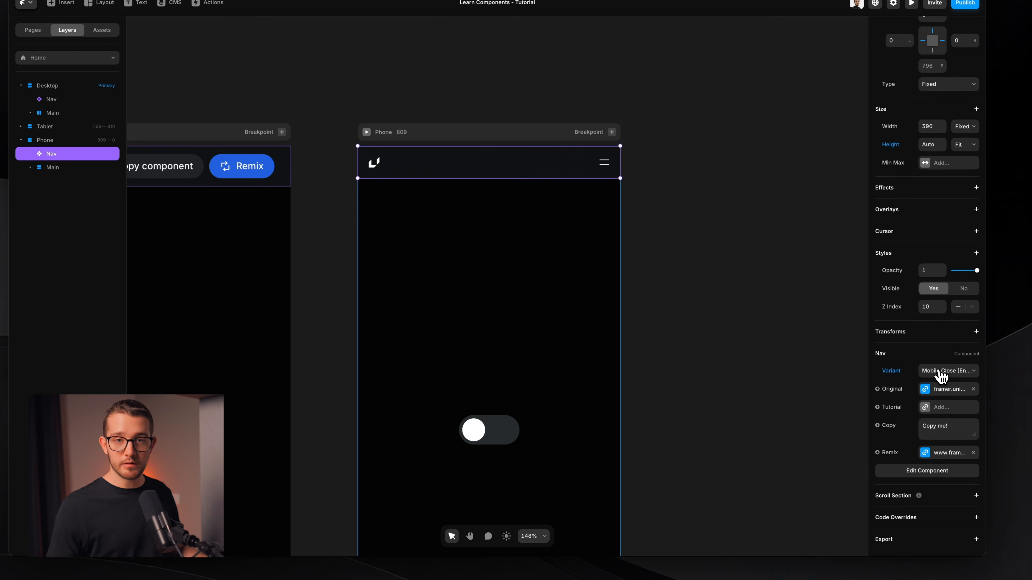
{"action": "left_click", "coordinate": [941, 370]}
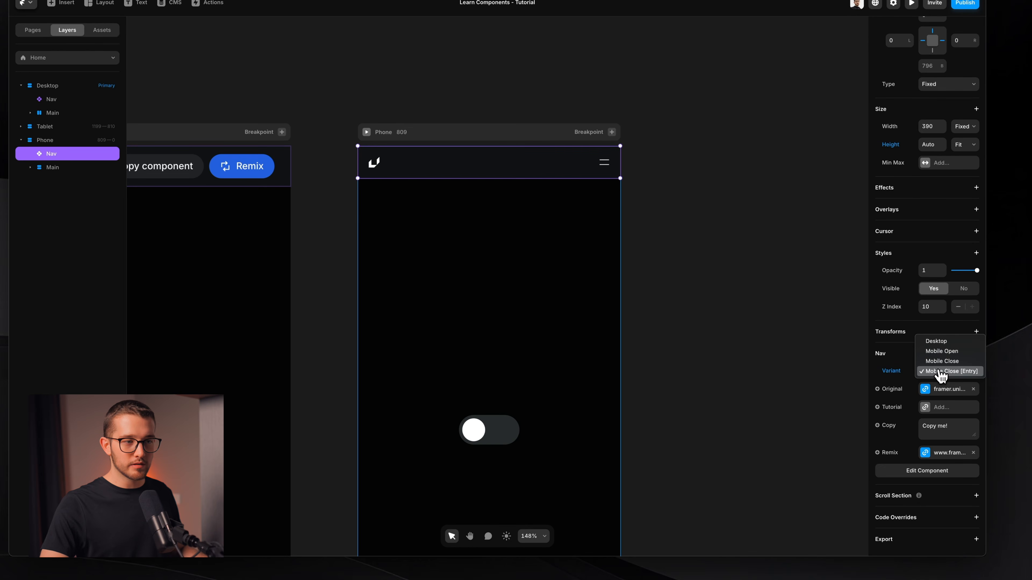
{"action": "left_click", "coordinate": [948, 342]}
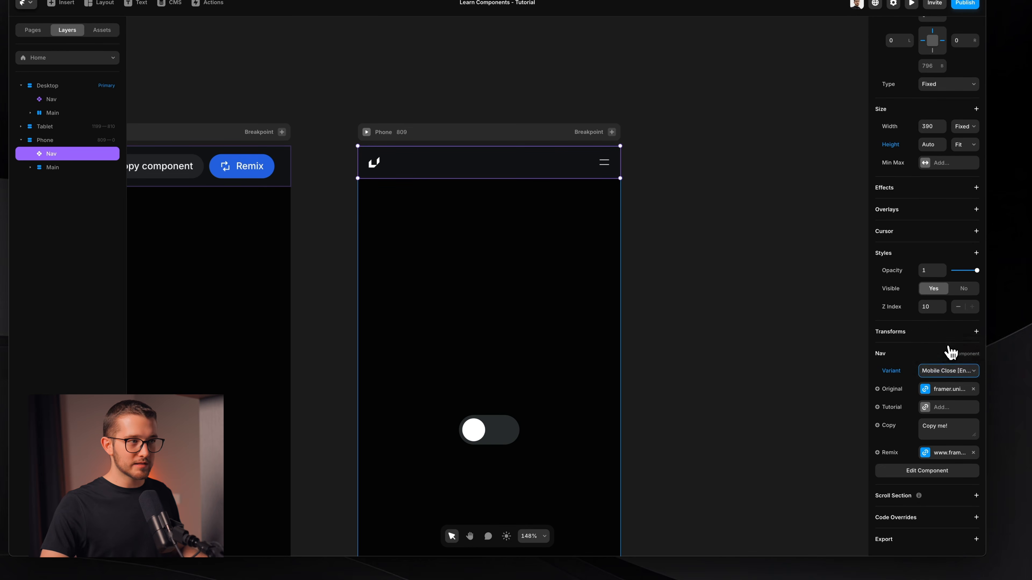
{"action": "left_click", "coordinate": [934, 372]}
{"action": "left_click", "coordinate": [946, 391]}
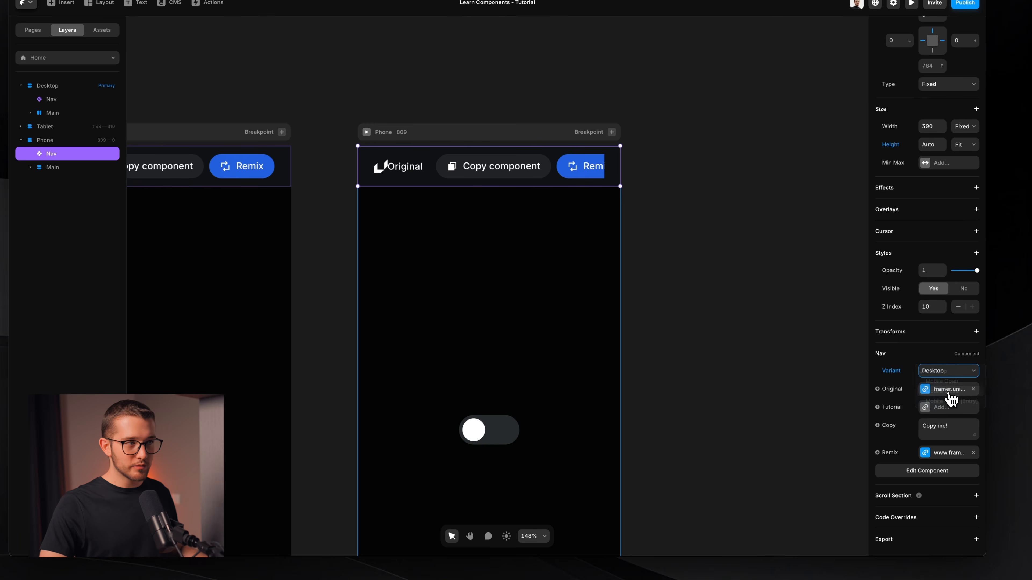
{"action": "left_click", "coordinate": [742, 306]}
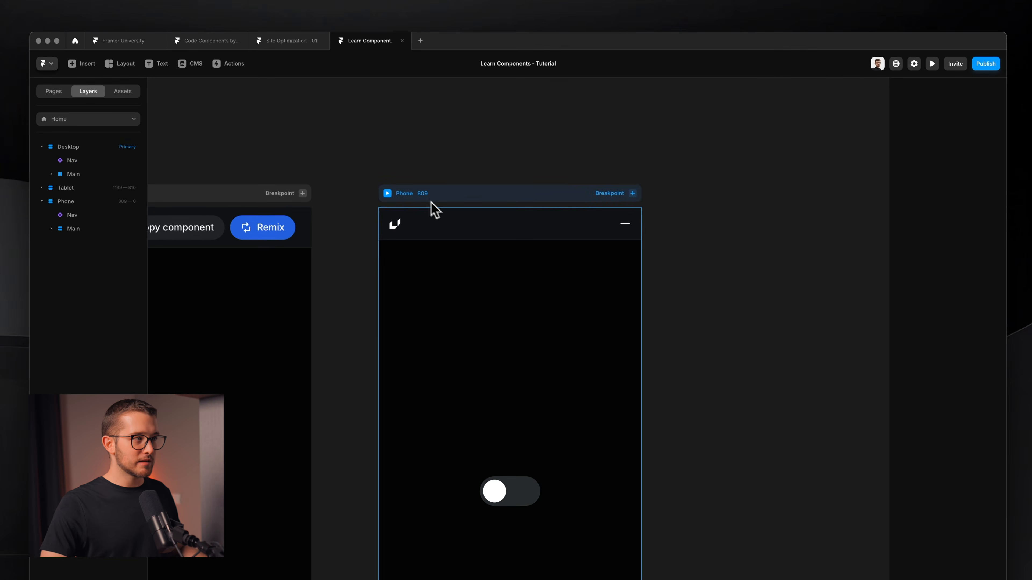
{"action": "left_click", "coordinate": [388, 193]}
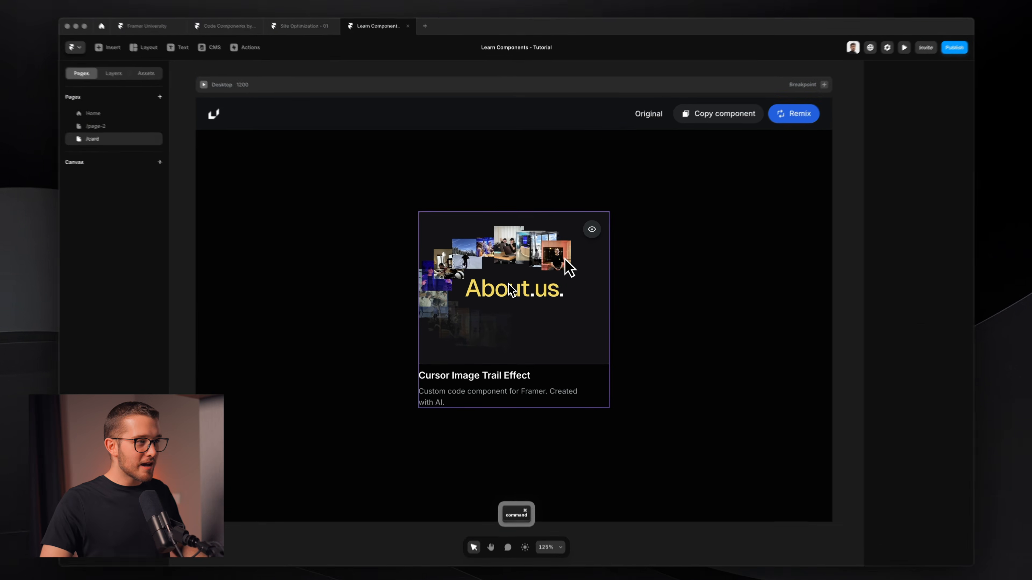
- Duplicate the Resource Card twice inside the Main stack of the /card page's Desktop breakpoint
{"action": "left_click", "coordinate": [509, 283], "text": "super"}
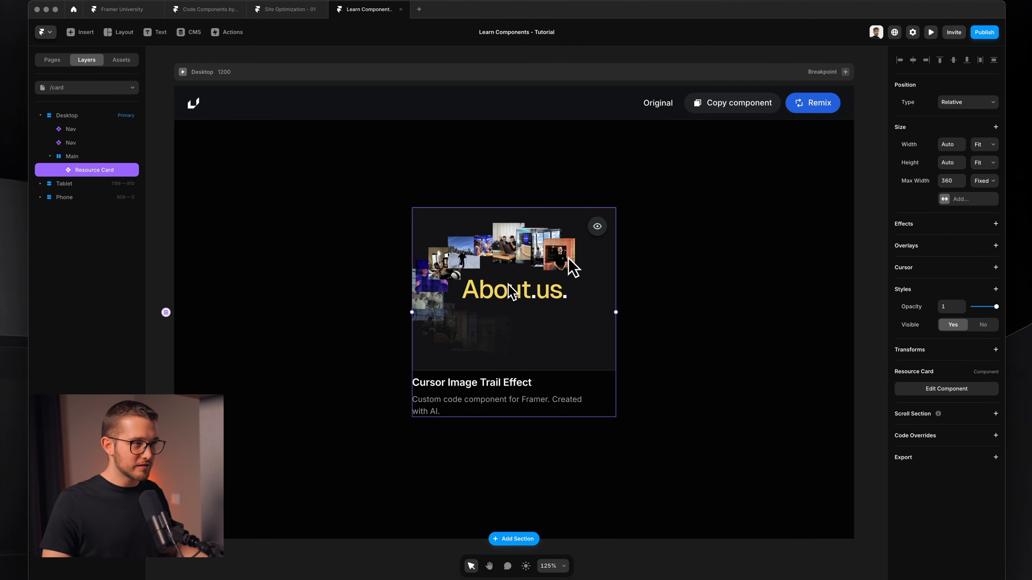
{"action": "key", "text": "super+d"}
{"action": "key", "text": "super+d"}
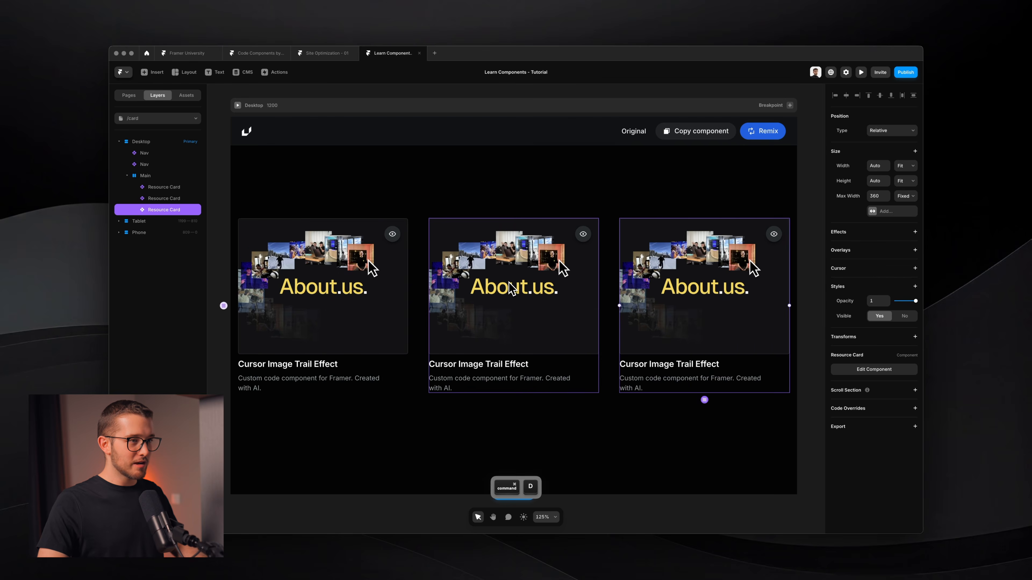
{"action": "scroll", "coordinate": [511, 288], "scroll_direction": "down", "scroll_amount": 2}
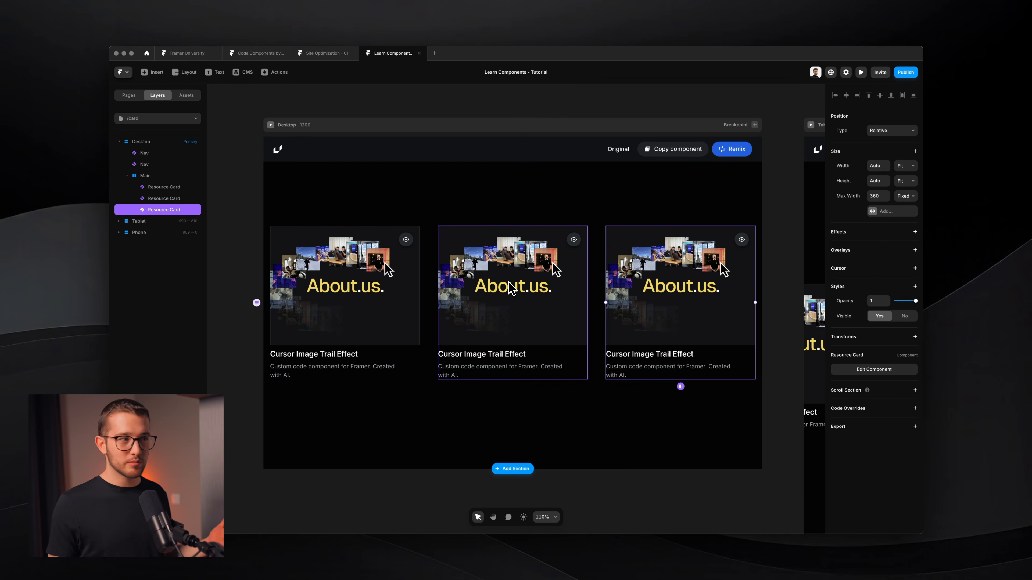
{"action": "scroll", "coordinate": [508, 283], "scroll_direction": "left", "scroll_amount": 1}
{"action": "scroll", "coordinate": [509, 283], "scroll_direction": "down", "scroll_amount": 1}
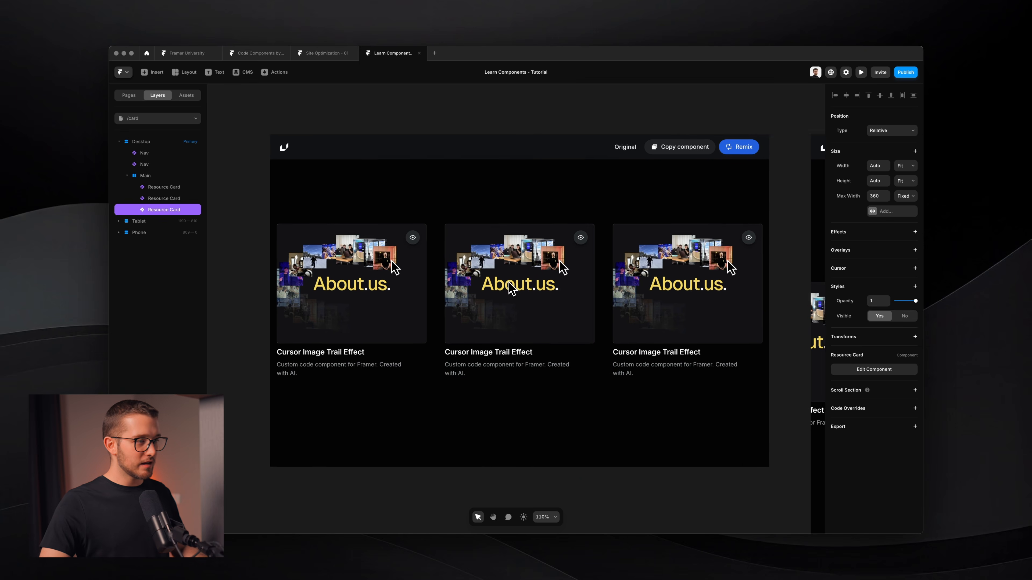
{"action": "left_click", "coordinate": [512, 368], "text": "super"}
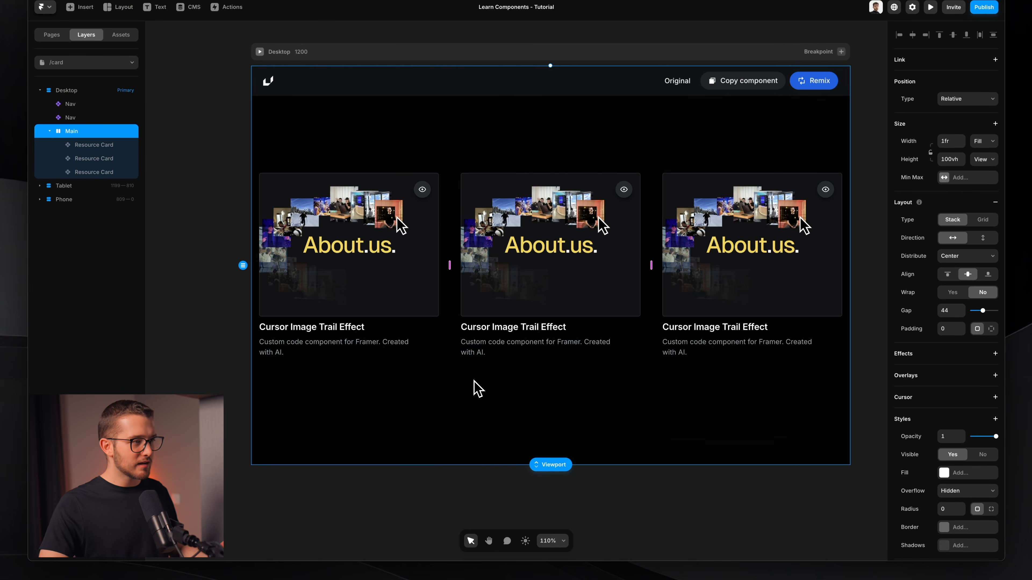
- Open the Resource Card component, change Variant 1's title to "Text Here", and return to the Card page
{"action": "left_click", "coordinate": [504, 287], "text": "super"}
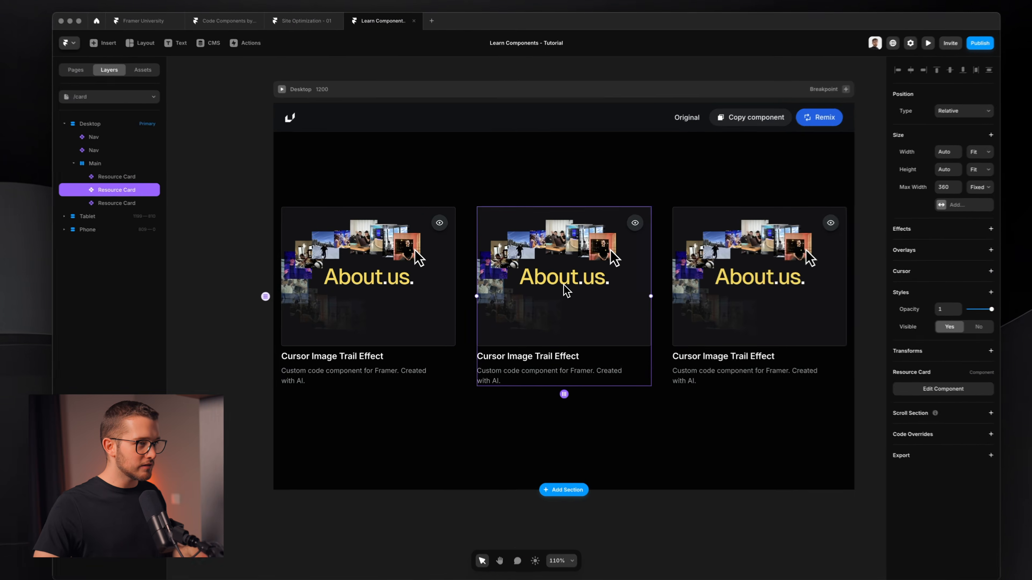
{"action": "double_click", "coordinate": [508, 317]}
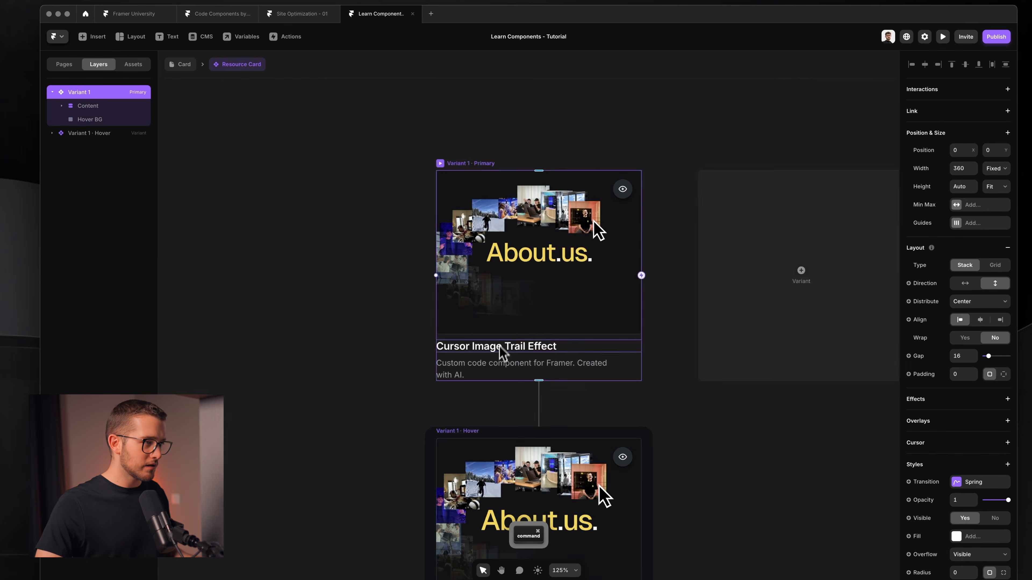
{"action": "double_click", "coordinate": [501, 347]}
{"action": "double_click", "coordinate": [500, 348]}
{"action": "type", "text": "Text Here"}
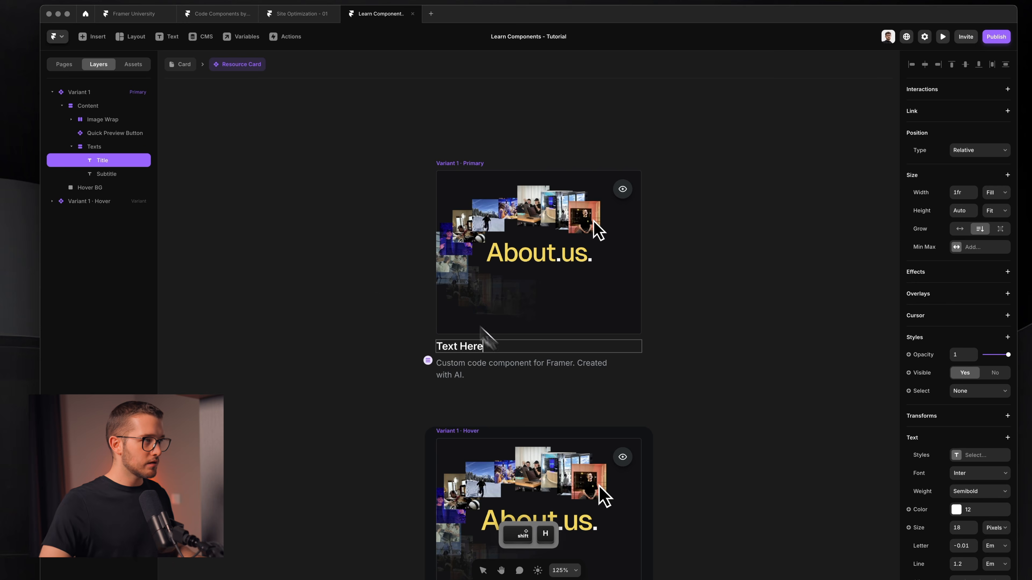
{"action": "key", "text": "Escape"}
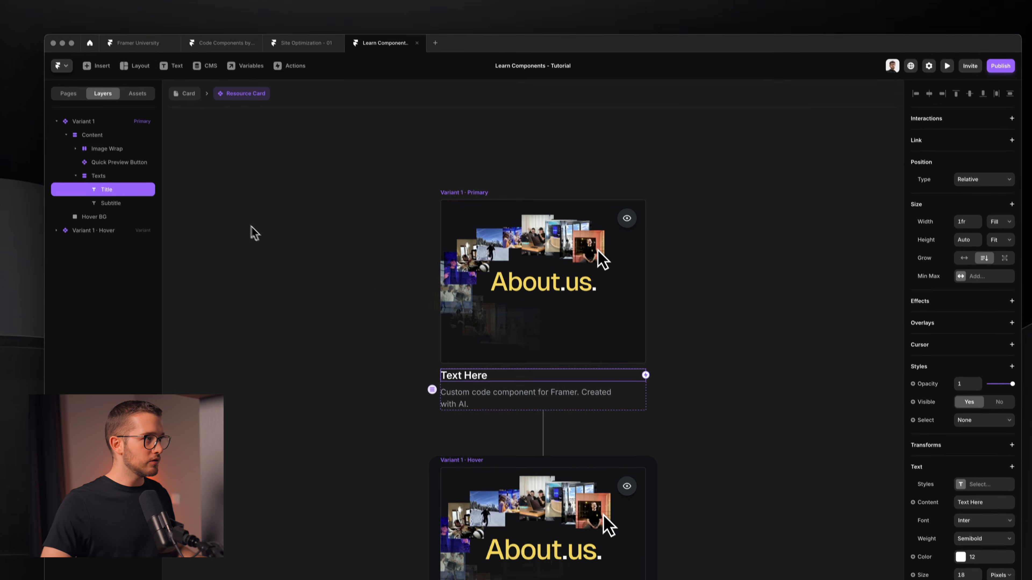
{"action": "left_click", "coordinate": [181, 66]}
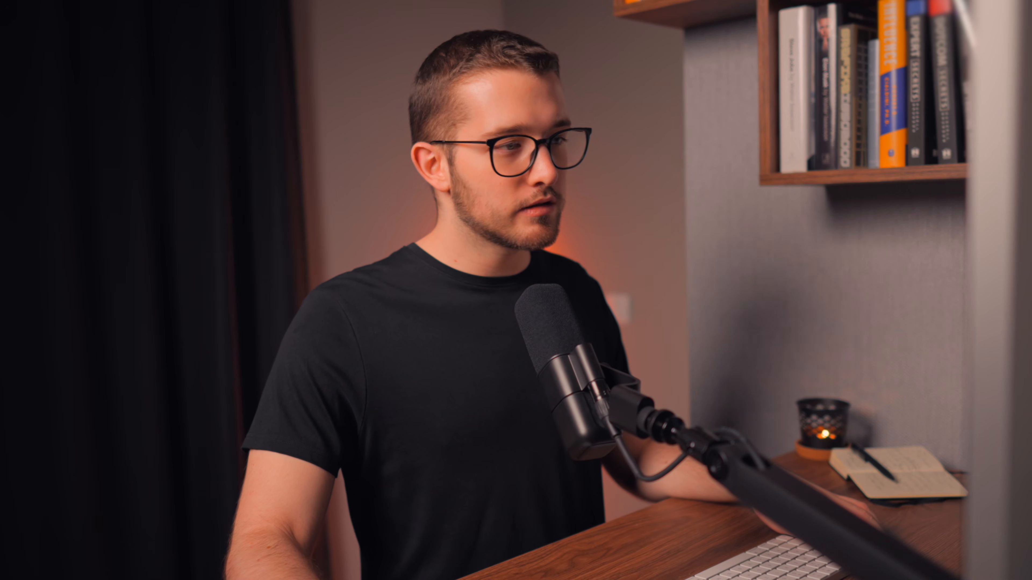
- Undo the Resource Card's title change
{"action": "key", "text": "super+z"}
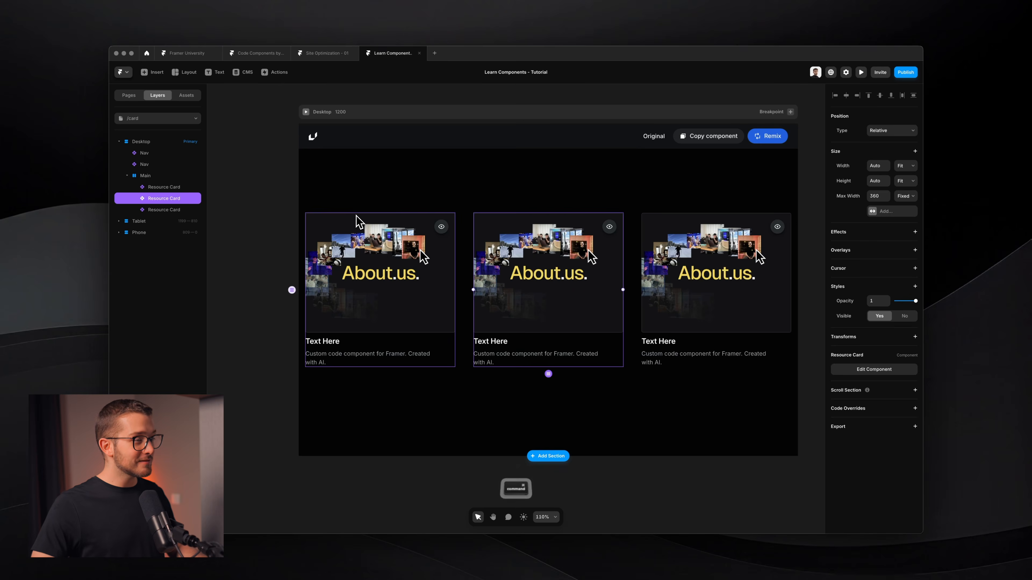
{"action": "key", "text": "super+z"}
{"action": "key", "text": "super+z"}
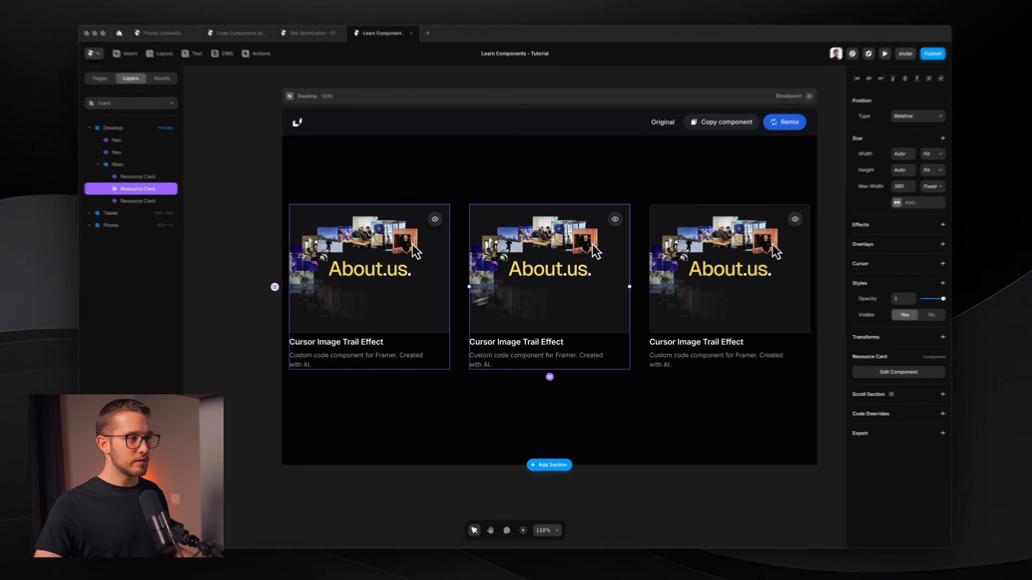
- Go through the Resource Card instances one by one and delete the third one
{"action": "left_click", "coordinate": [410, 308]}
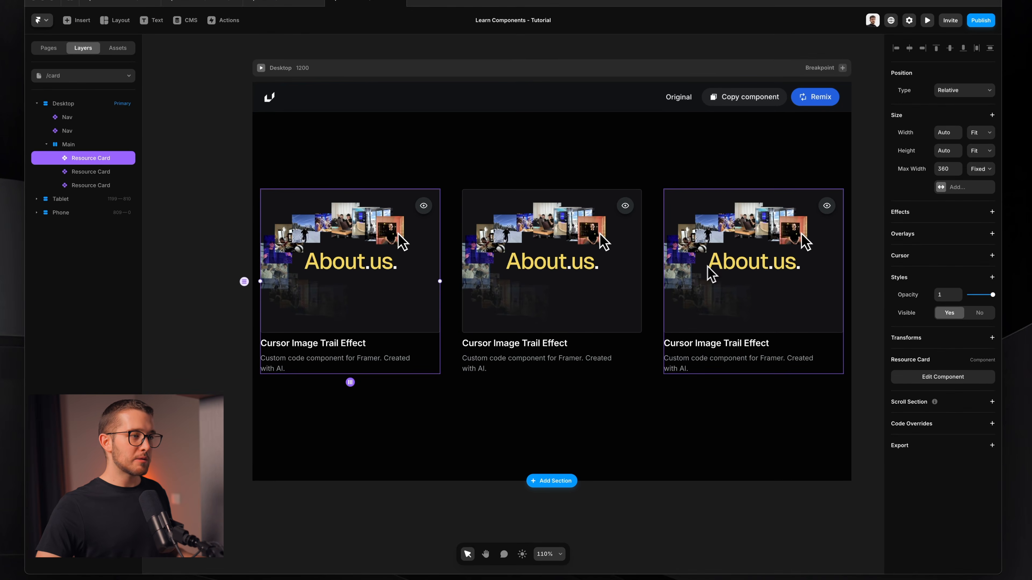
{"action": "left_click", "coordinate": [566, 286]}
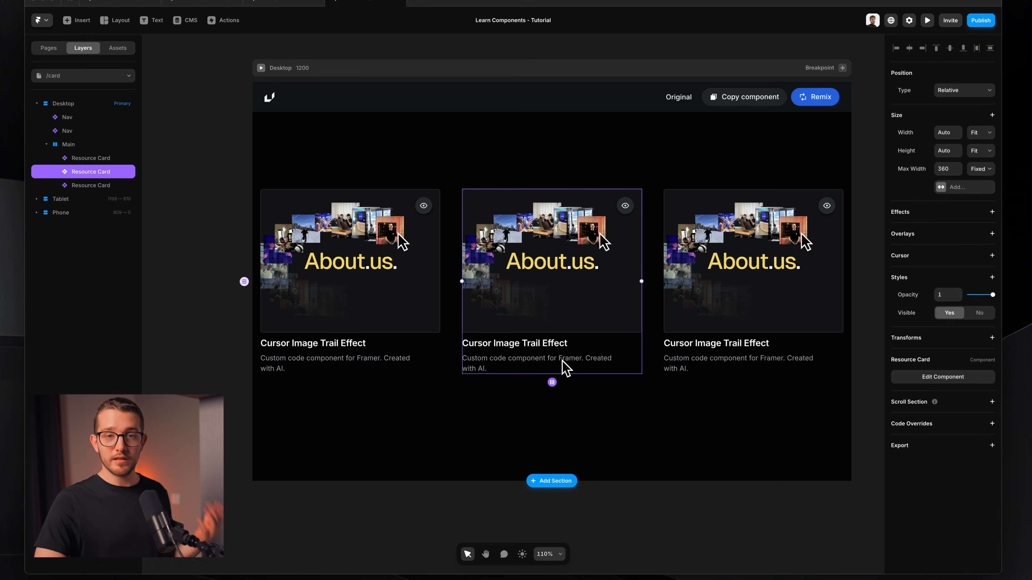
{"action": "left_click", "coordinate": [698, 315]}
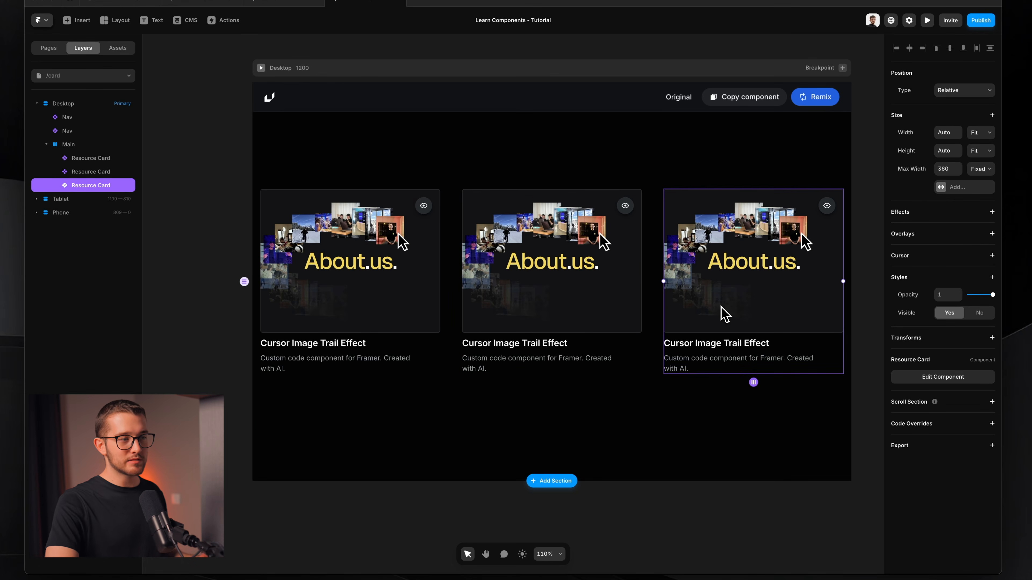
{"action": "key", "text": "BackSpace"}
{"action": "left_click", "coordinate": [686, 283]}
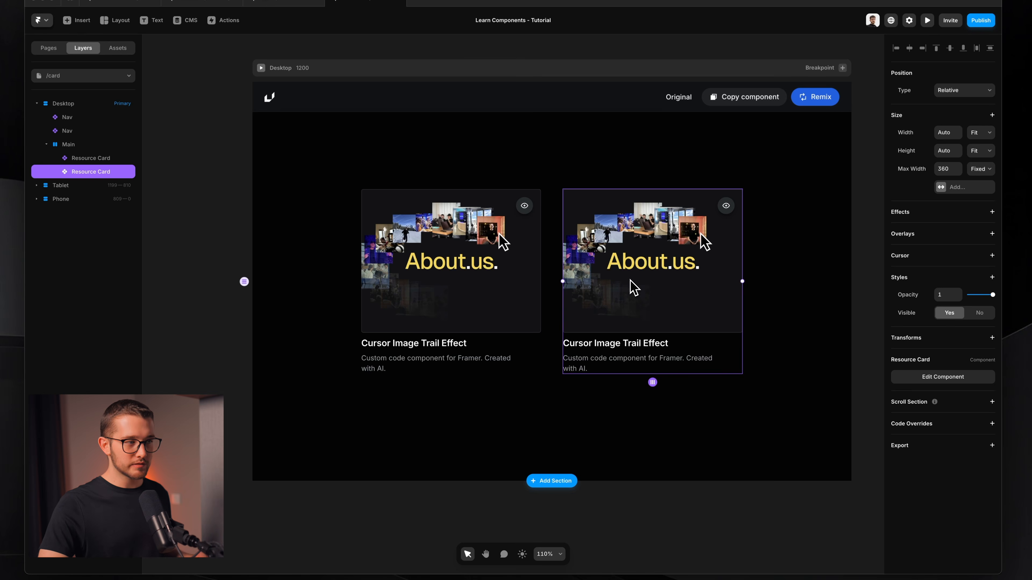
- In the Resource Card component, create an Image variable from the fill of Variant 1's Image layer and check the component's variables
{"action": "double_click", "coordinate": [633, 288]}
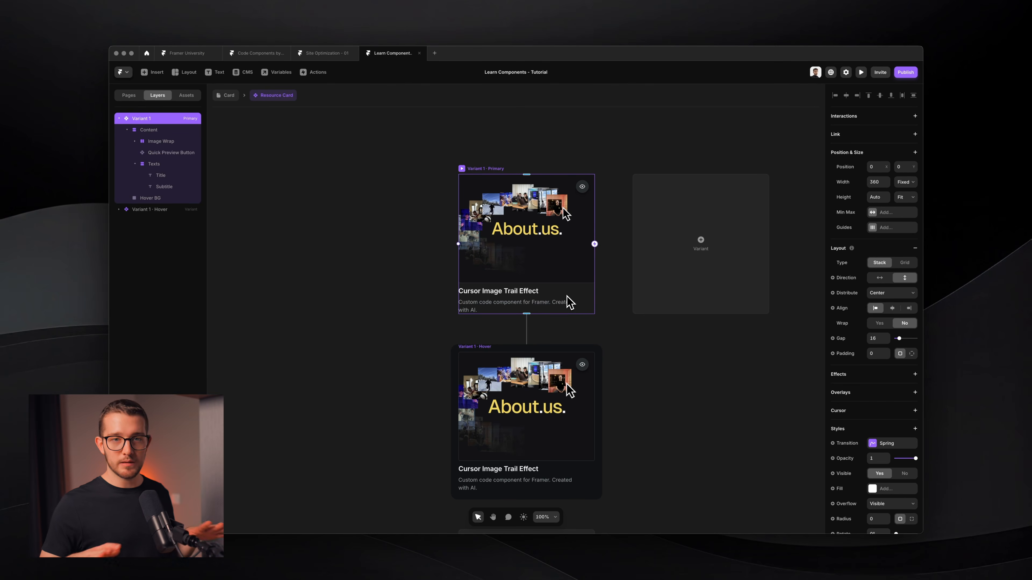
{"action": "scroll", "coordinate": [518, 249], "scroll_direction": "up", "scroll_amount": 3}
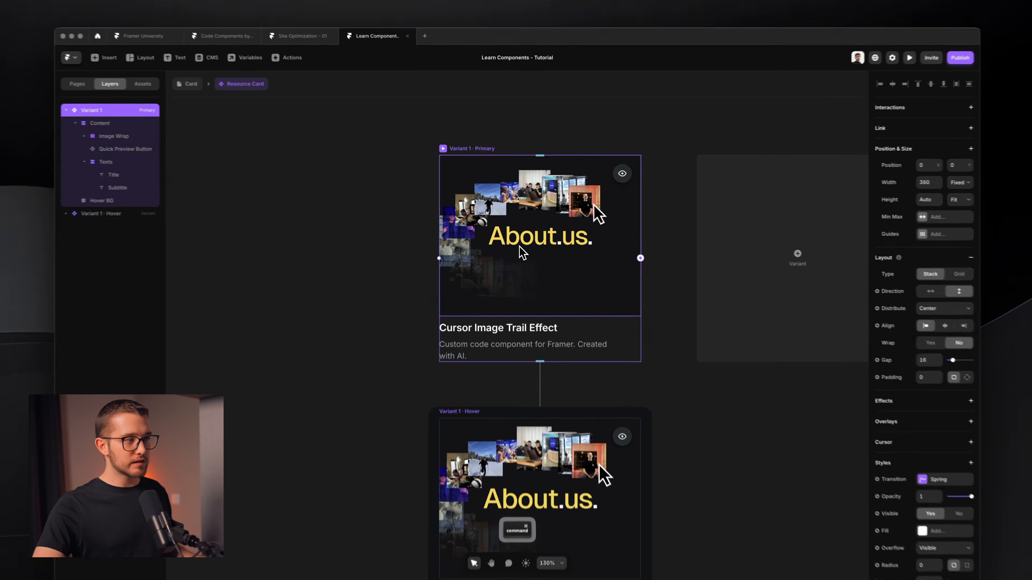
{"action": "left_click", "coordinate": [518, 247]}
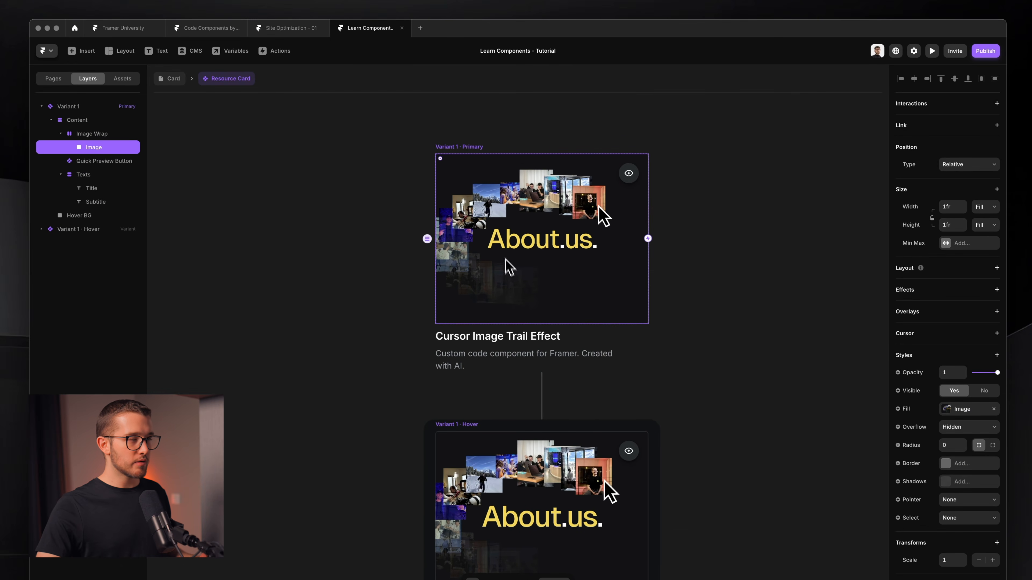
{"action": "scroll", "coordinate": [987, 458], "scroll_direction": "down", "scroll_amount": 2}
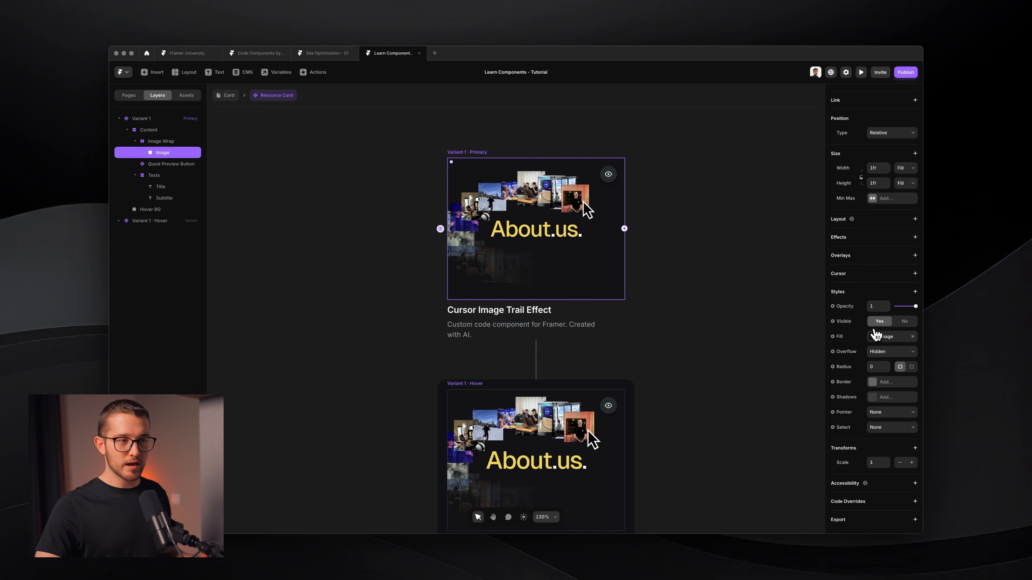
{"action": "left_click", "coordinate": [841, 338]}
{"action": "mouse_move", "coordinate": [894, 369]}
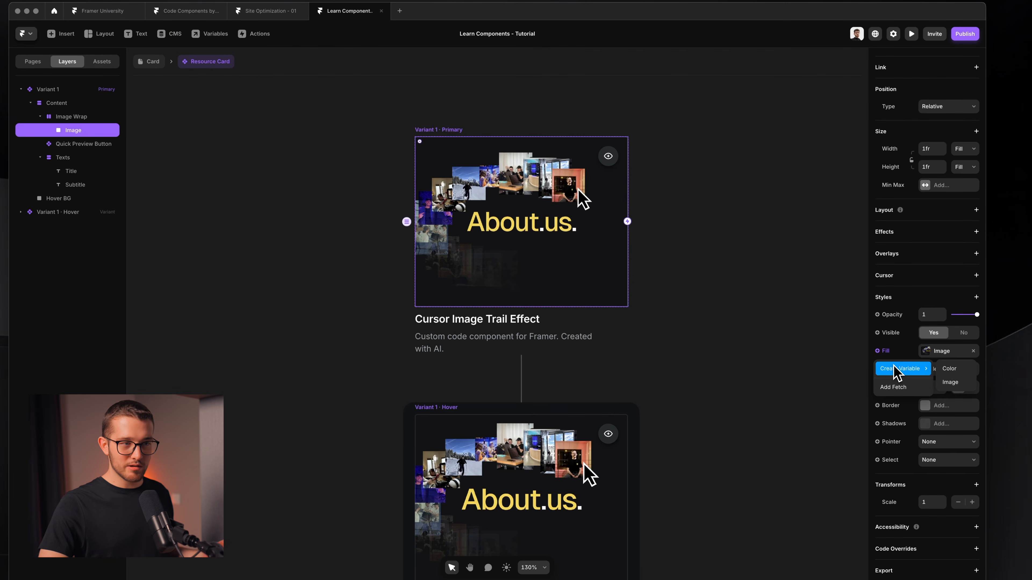
{"action": "left_click", "coordinate": [955, 383]}
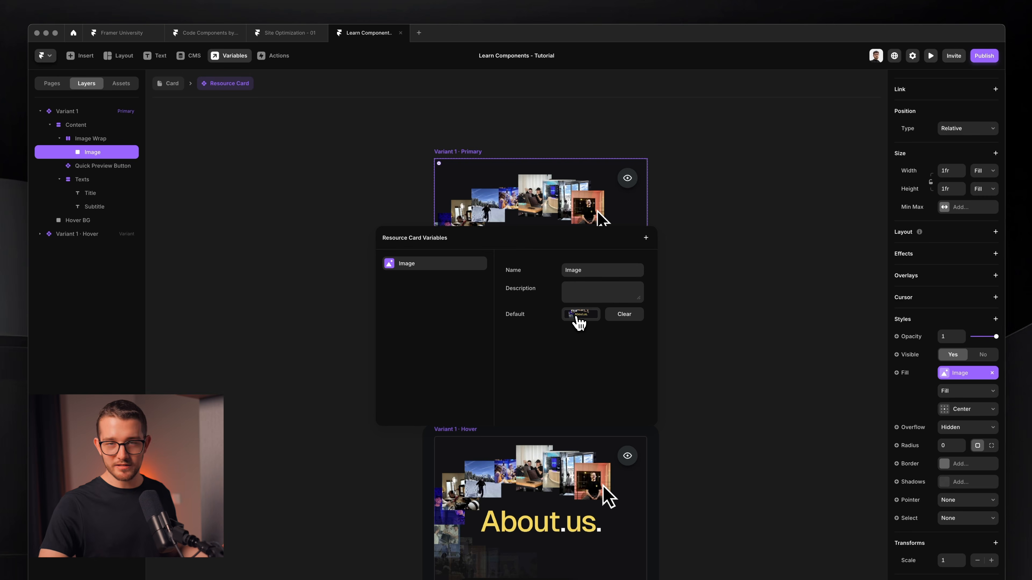
{"action": "left_click", "coordinate": [710, 283]}
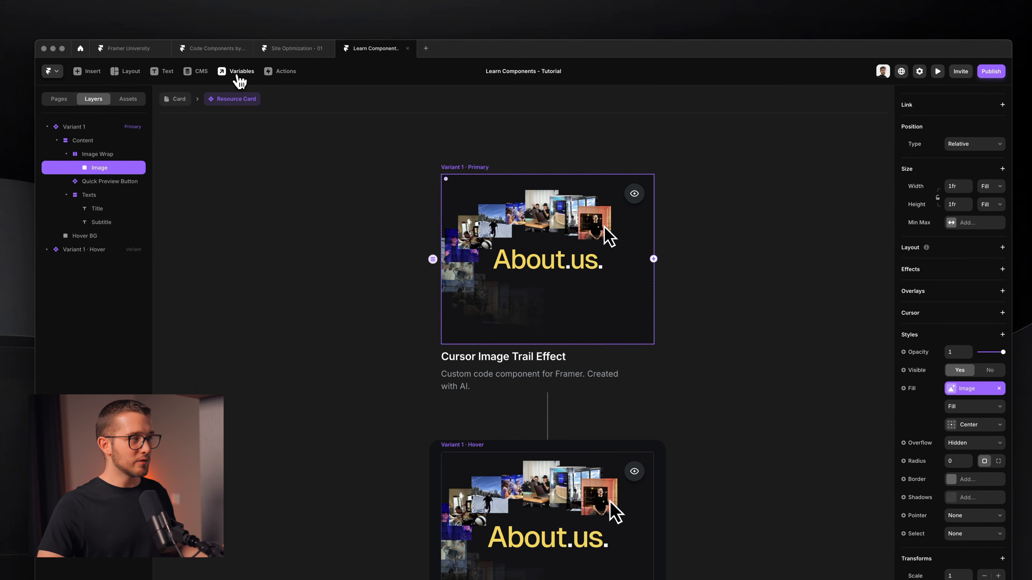
{"action": "left_click", "coordinate": [237, 78]}
{"action": "left_click", "coordinate": [237, 75]}
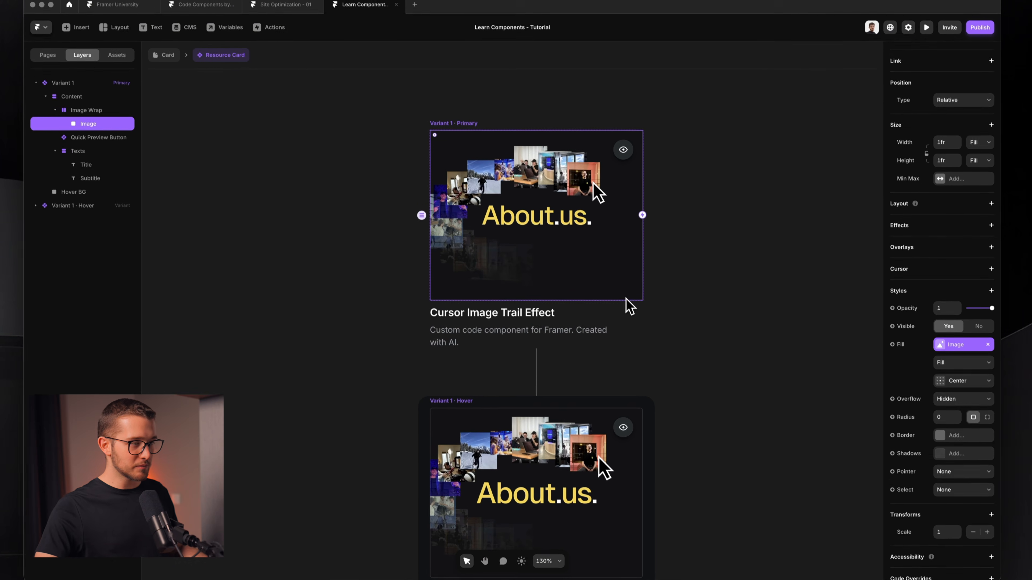
- Create a plain text variable named Title from the content of Variant 1's Title layer
{"action": "left_click", "coordinate": [540, 309], "text": "super"}
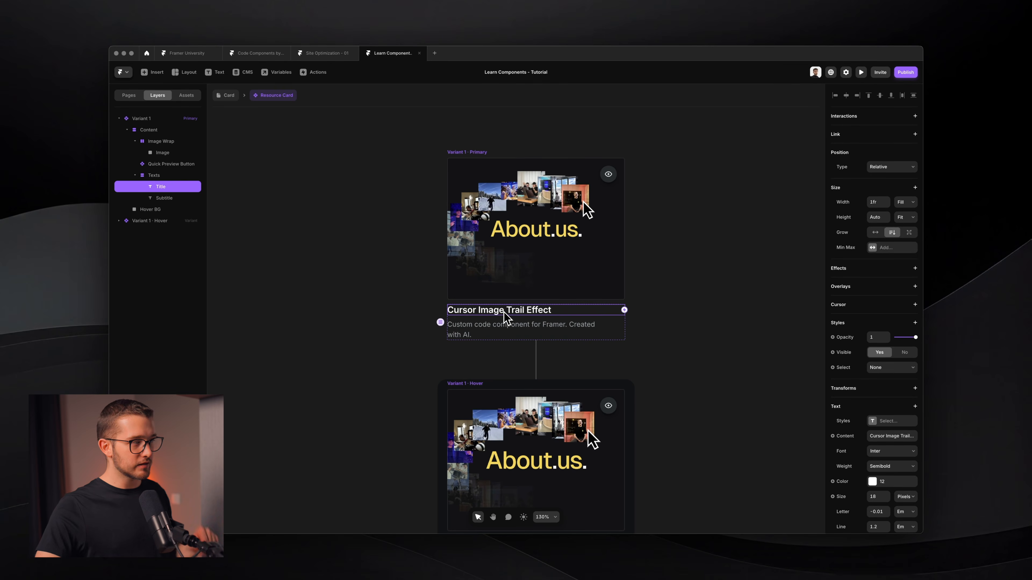
{"action": "scroll", "coordinate": [890, 447], "scroll_direction": "down", "scroll_amount": 5}
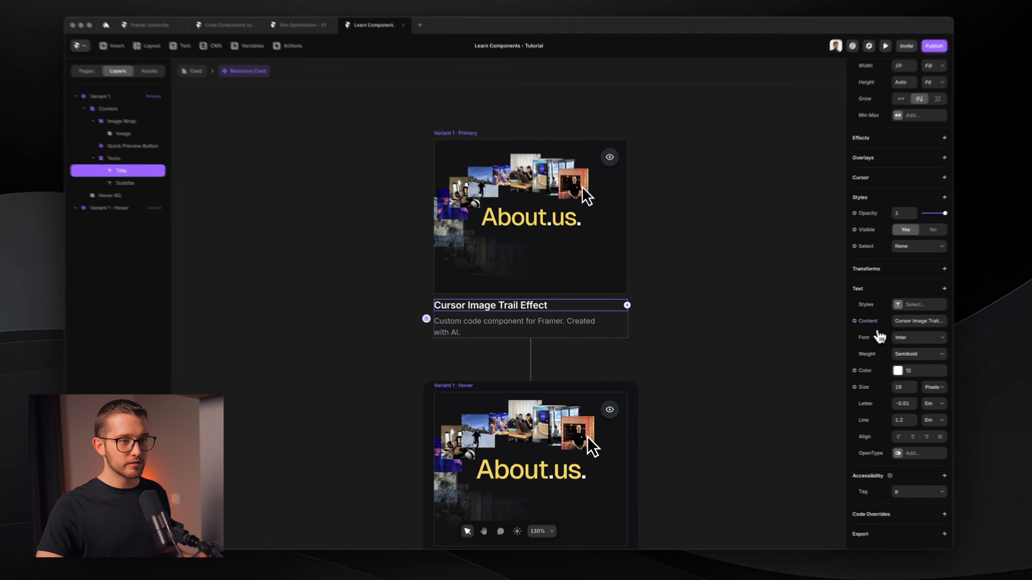
{"action": "left_click", "coordinate": [846, 325]}
{"action": "mouse_move", "coordinate": [902, 331]}
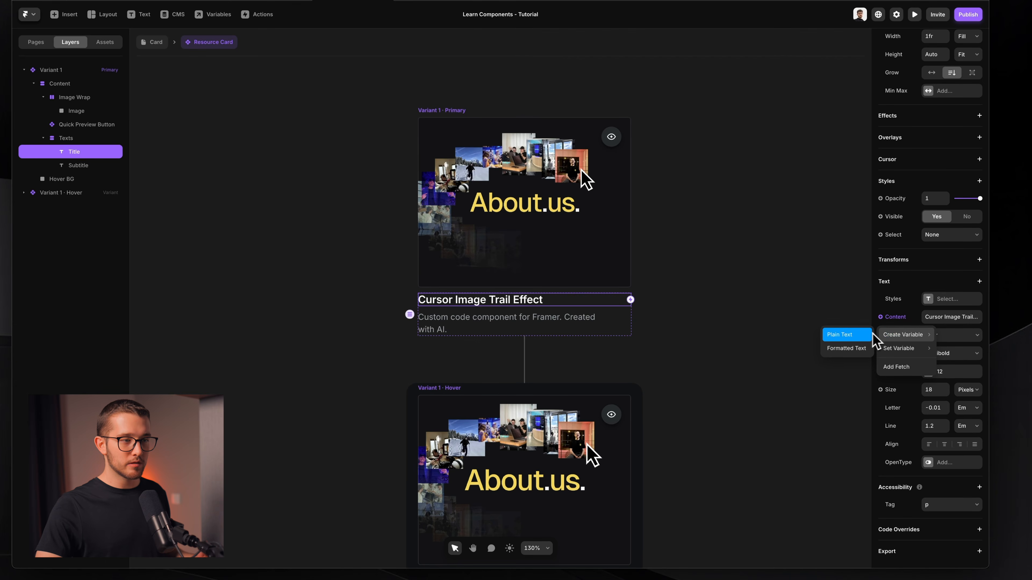
{"action": "left_click", "coordinate": [869, 335]}
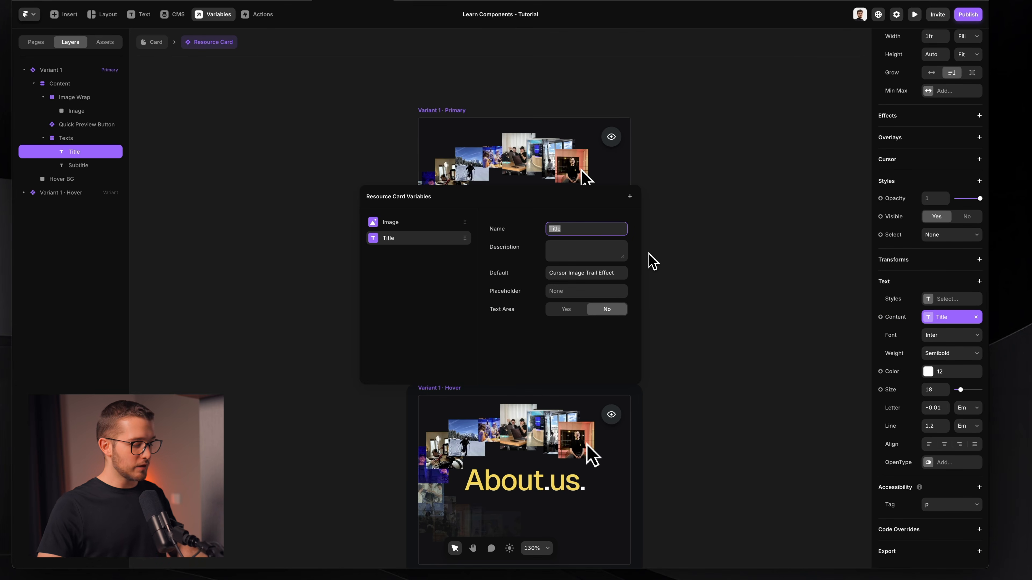
{"action": "left_click", "coordinate": [666, 250]}
- Create a text variable named Subtitle from the content of Variant 1's Subtitle layer
{"action": "left_click", "coordinate": [532, 323]}
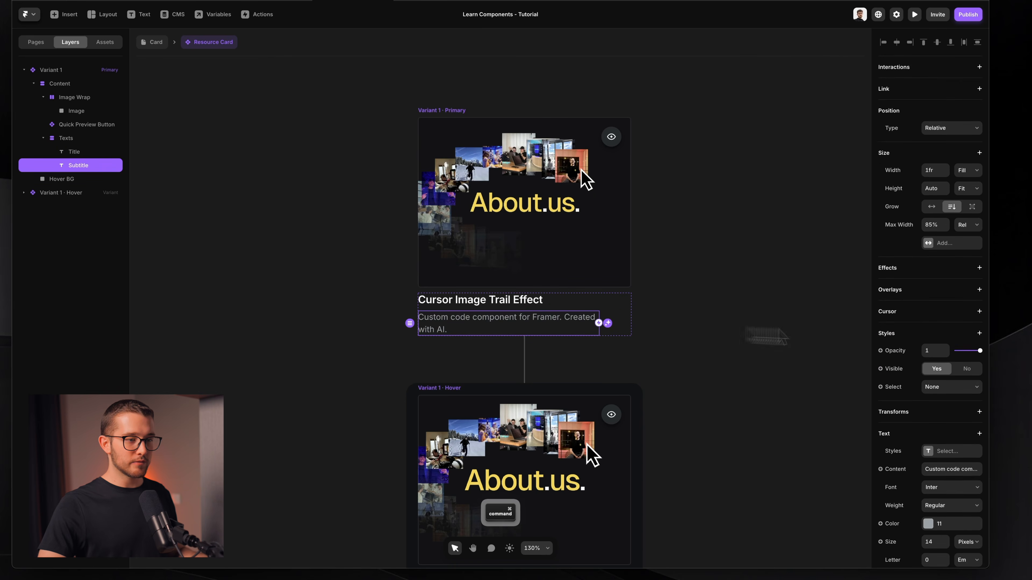
{"action": "scroll", "coordinate": [899, 396], "scroll_direction": "down", "scroll_amount": 2}
{"action": "mouse_move", "coordinate": [900, 415]}
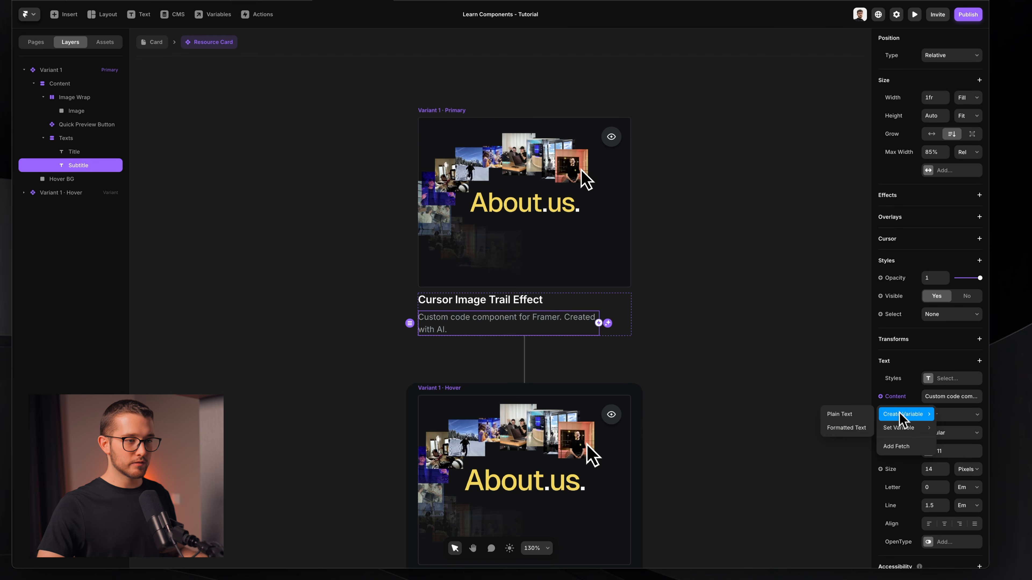
{"action": "left_click", "coordinate": [849, 427]}
{"action": "type", "text": "Subtitle"}
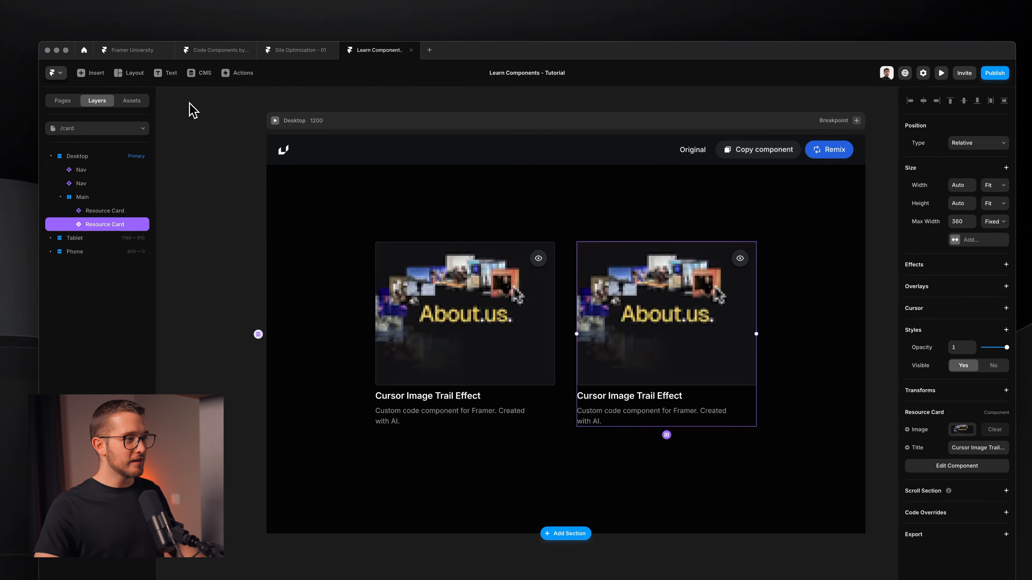
- On the /card page, replace the second Resource Card instance's image with an interactive-isometric JPEG from the CMS Content Images folder
{"action": "left_click", "coordinate": [406, 317]}
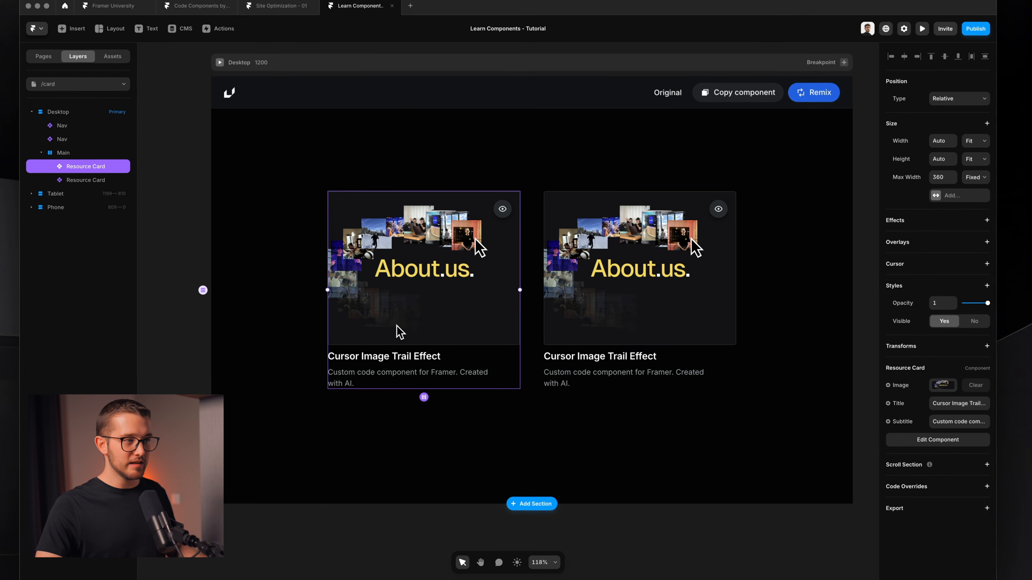
{"action": "left_click", "coordinate": [578, 310]}
{"action": "scroll", "coordinate": [589, 321], "scroll_direction": "up", "scroll_amount": 3}
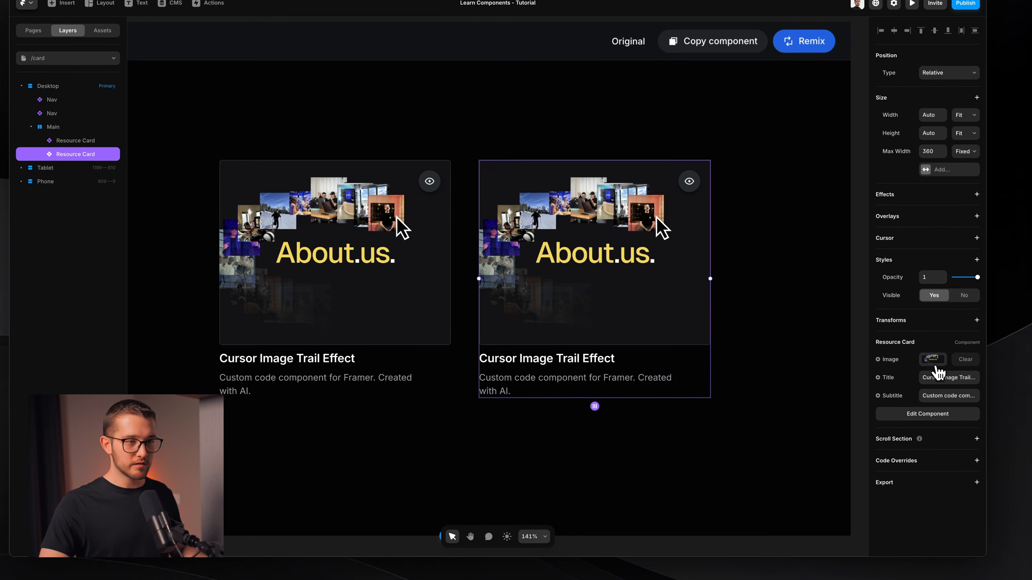
{"action": "left_click", "coordinate": [945, 388]}
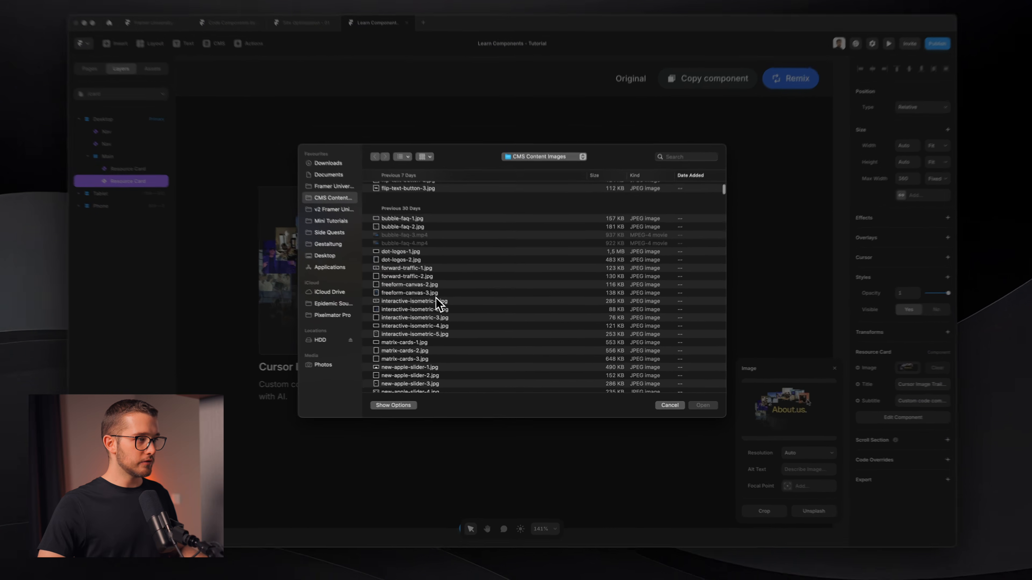
{"action": "double_click", "coordinate": [435, 299]}
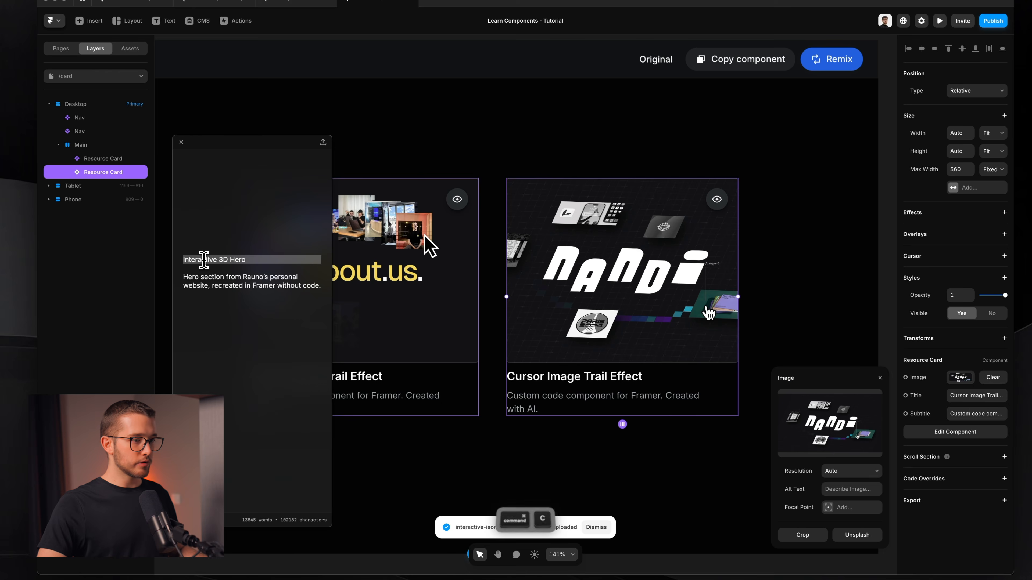
- Set the second Resource Card instance's title to "Interactive 3D Hero"
{"action": "left_click", "coordinate": [956, 367]}
{"action": "type", "text": "Interactive 3D Hero"}
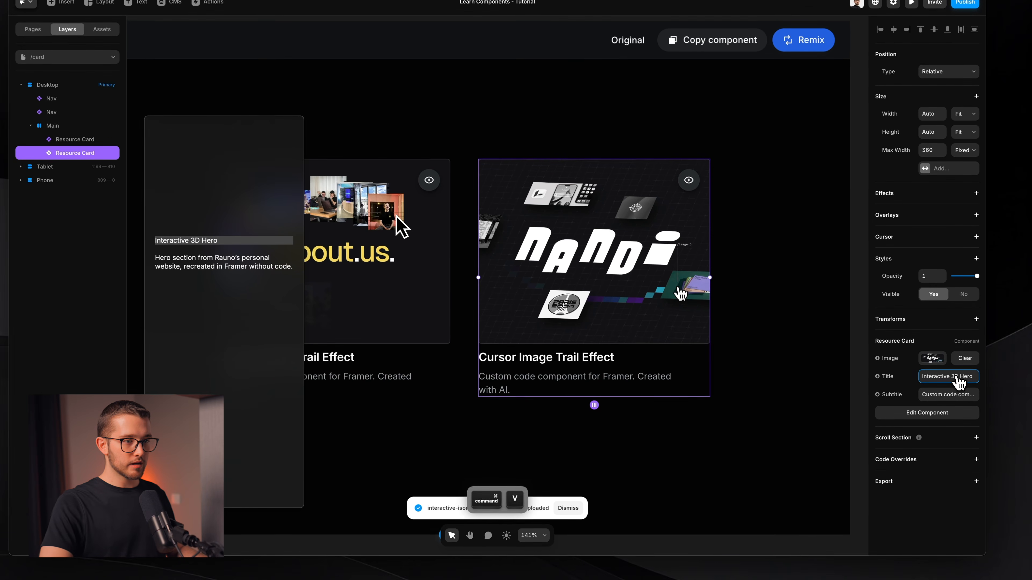
{"action": "key", "text": "Return"}
- Copy the hero section description from the notes into the second card's subtitle, and preview the /card page
{"action": "triple_click", "coordinate": [271, 280]}
{"action": "key", "text": "super+c"}
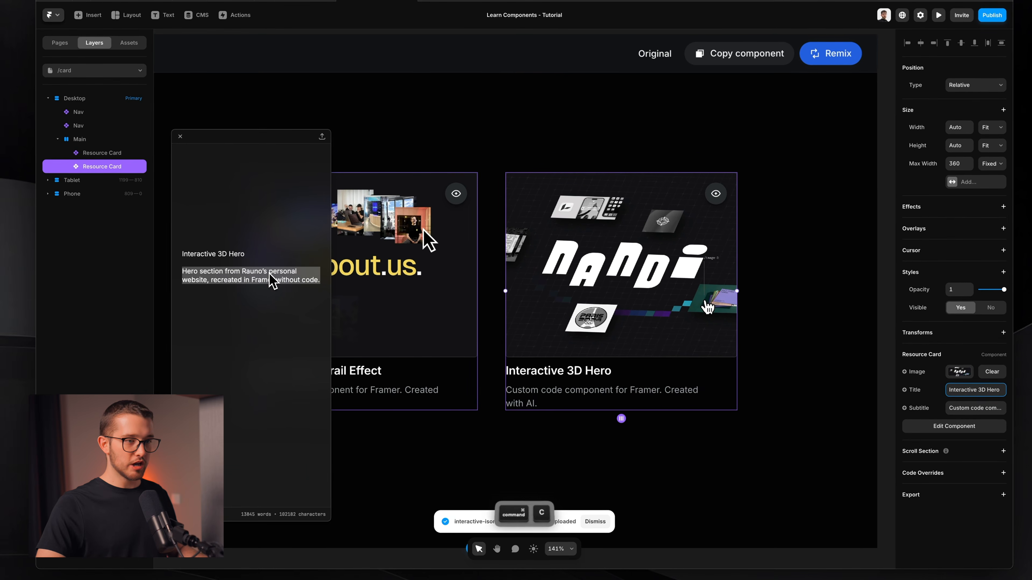
{"action": "left_click", "coordinate": [970, 408]}
{"action": "key", "text": "super+v"}
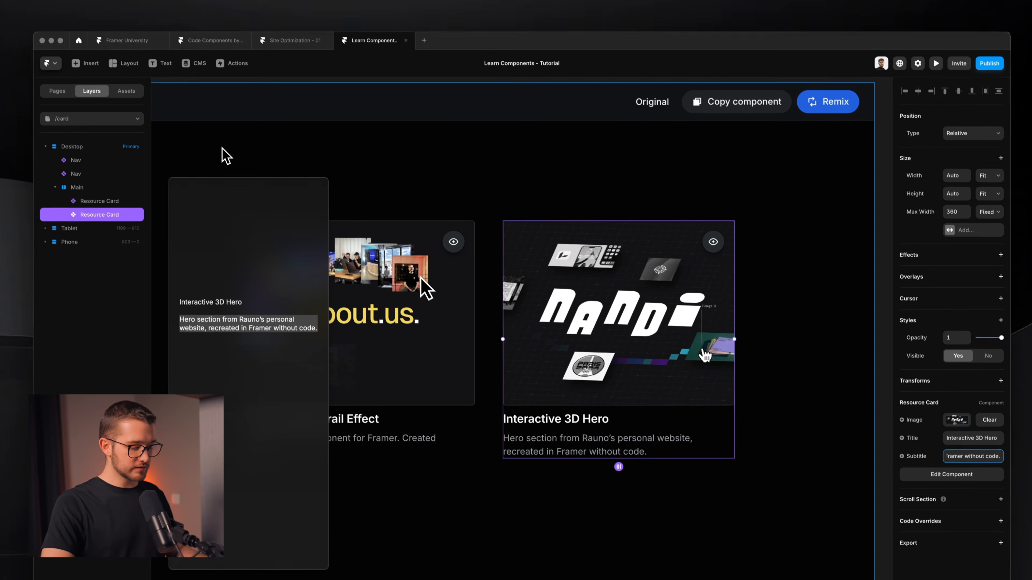
{"action": "key", "text": "alt+minus"}
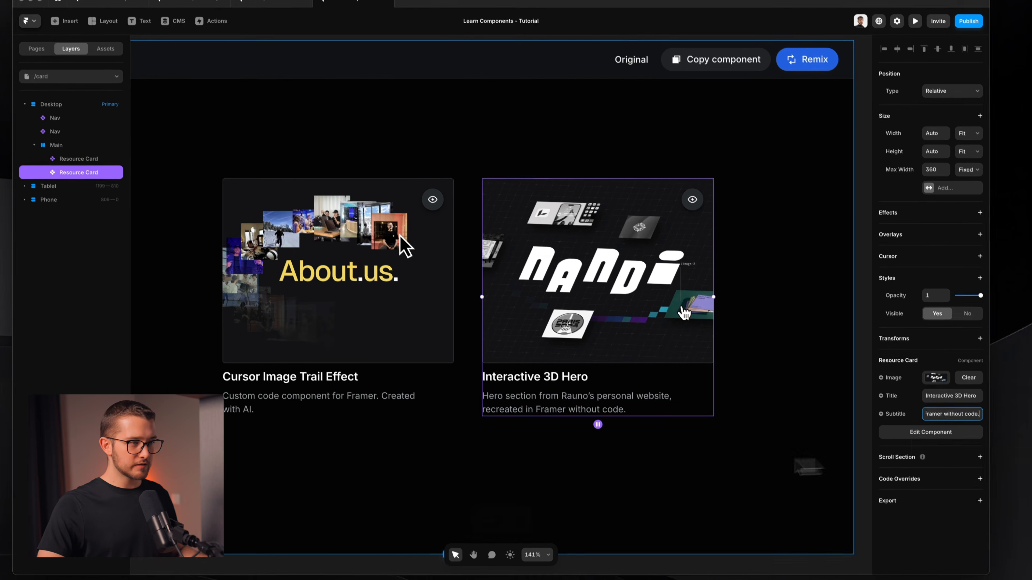
{"action": "left_click", "coordinate": [769, 511]}
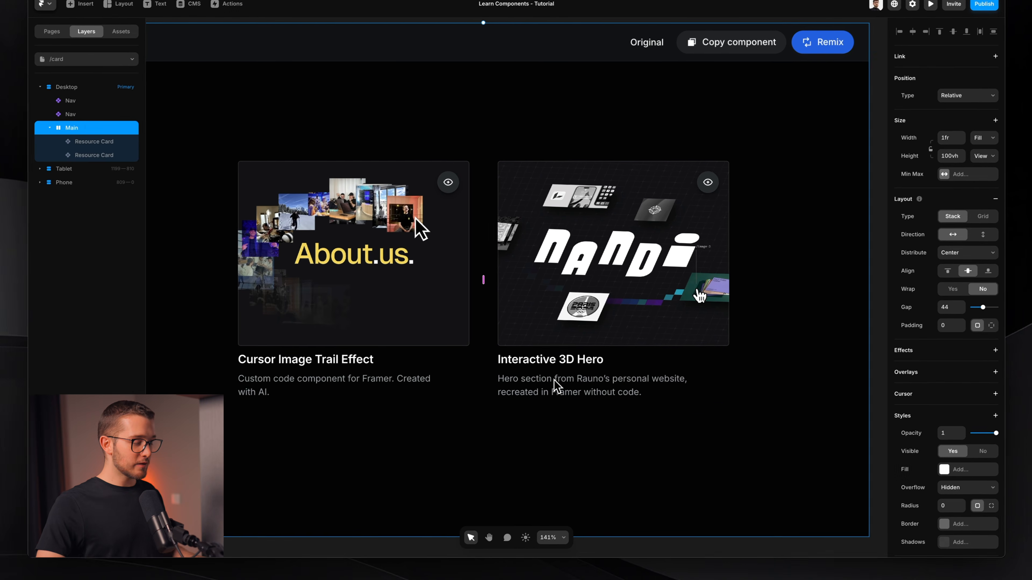
{"action": "key", "text": "super+p"}
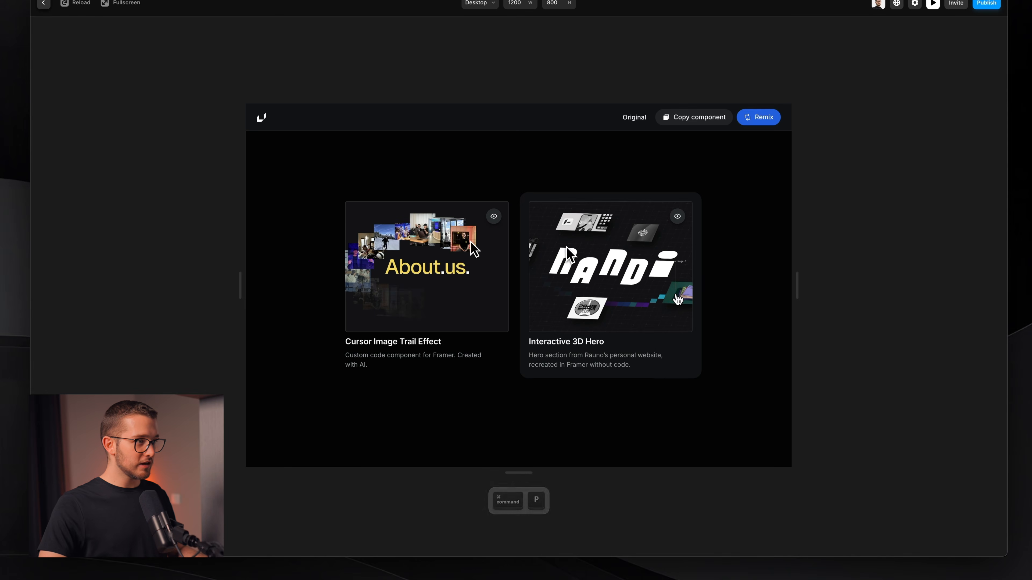
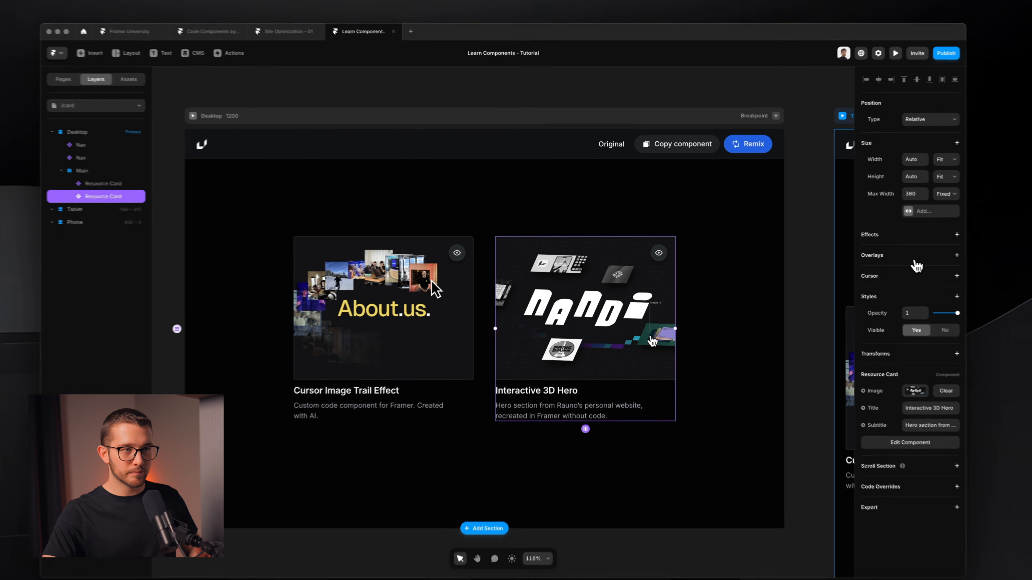
- Add a Fixed overlay to the second Resource Card instance and set its Z Index to 10
{"action": "left_click", "coordinate": [915, 262]}
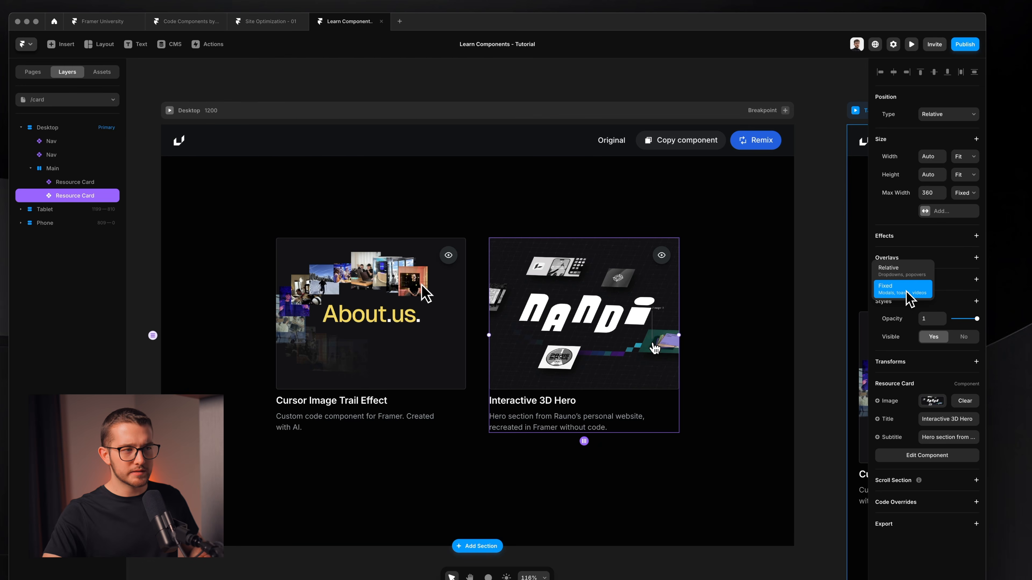
{"action": "left_click", "coordinate": [907, 289]}
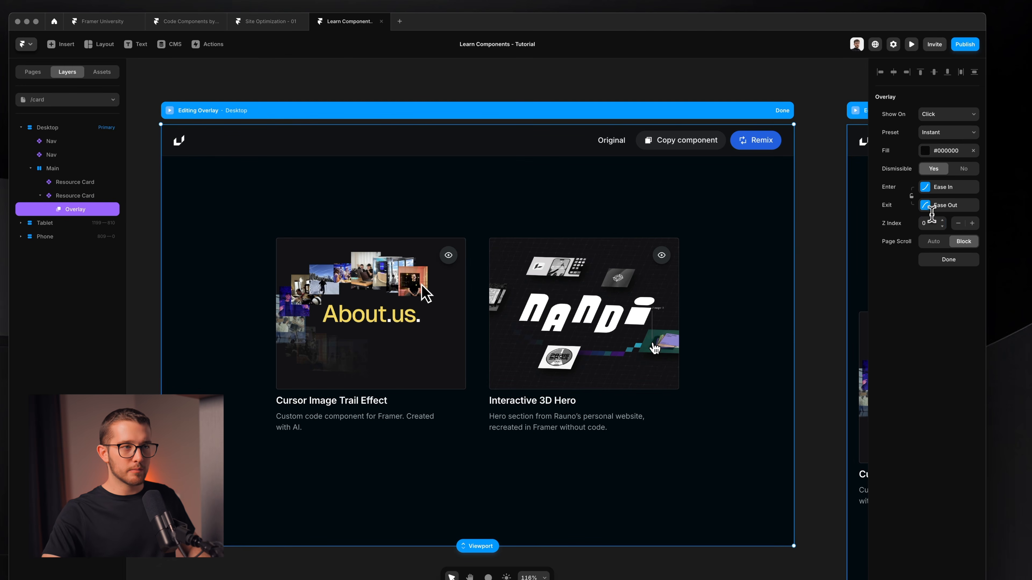
{"action": "key", "text": "Return"}
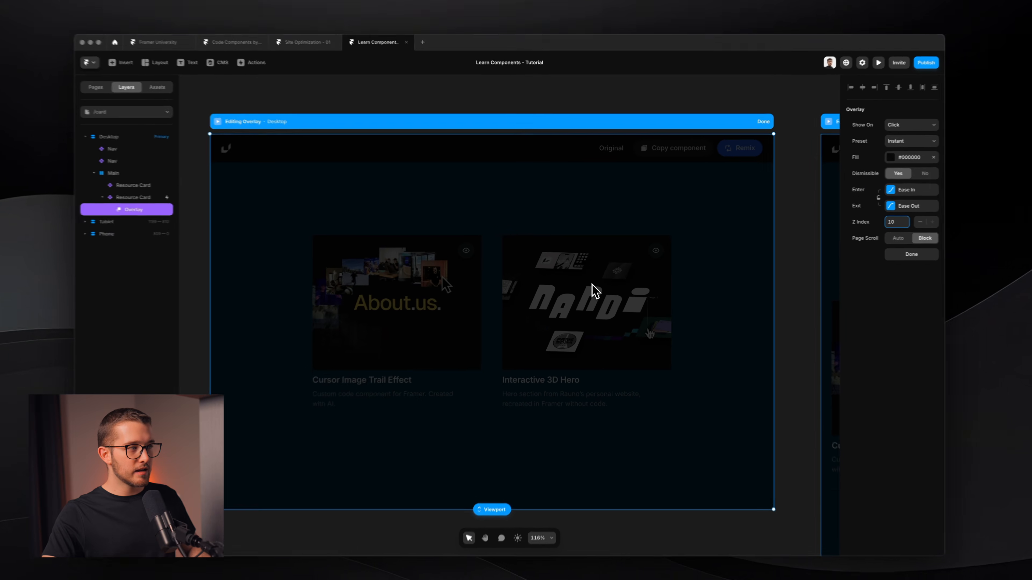
- Draw a frame about 781 by 475 inside the overlay and center it horizontally and vertically
{"action": "scroll", "coordinate": [590, 294], "scroll_direction": "down", "scroll_amount": 2}
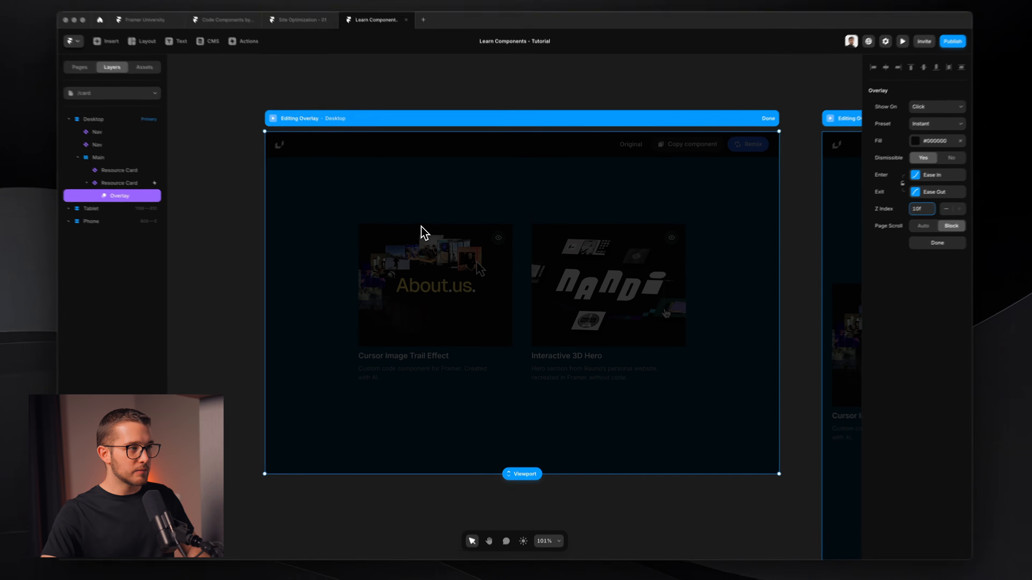
{"action": "left_click", "coordinate": [435, 246]}
{"action": "key", "text": "f"}
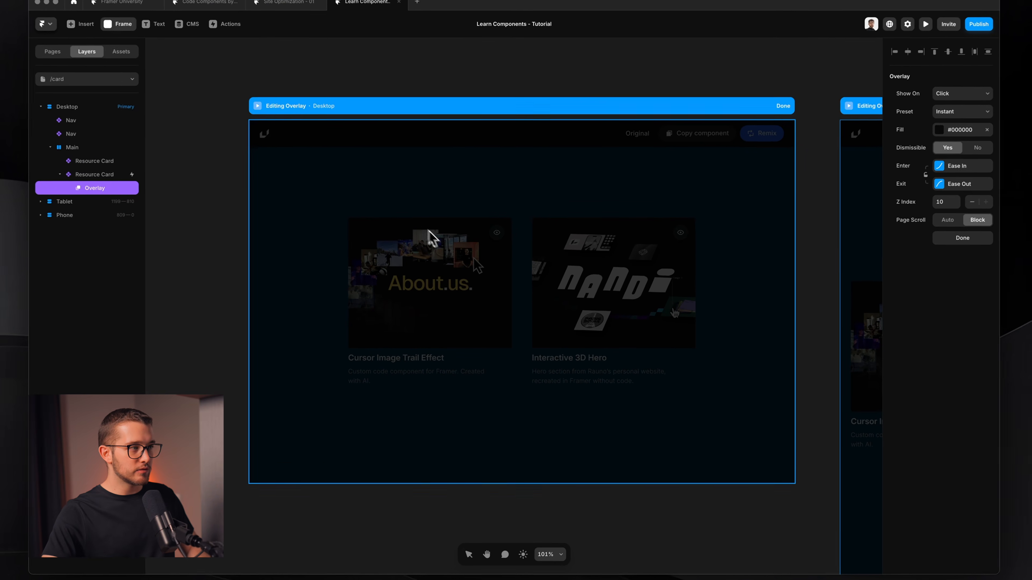
{"action": "mouse_move", "coordinate": [377, 216]}
{"action": "left_mouse_down"}
{"action": "mouse_move", "coordinate": [438, 233]}
{"action": "mouse_move", "coordinate": [725, 392]}
{"action": "mouse_move", "coordinate": [705, 412]}
{"action": "left_mouse_up"}
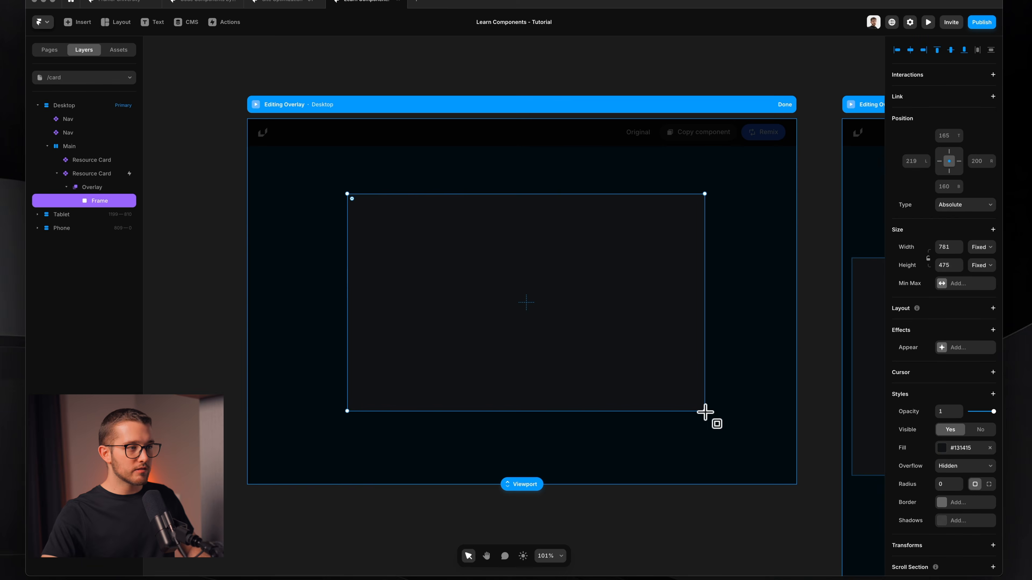
{"action": "key", "text": "alt+h"}
{"action": "key", "text": "alt+v"}
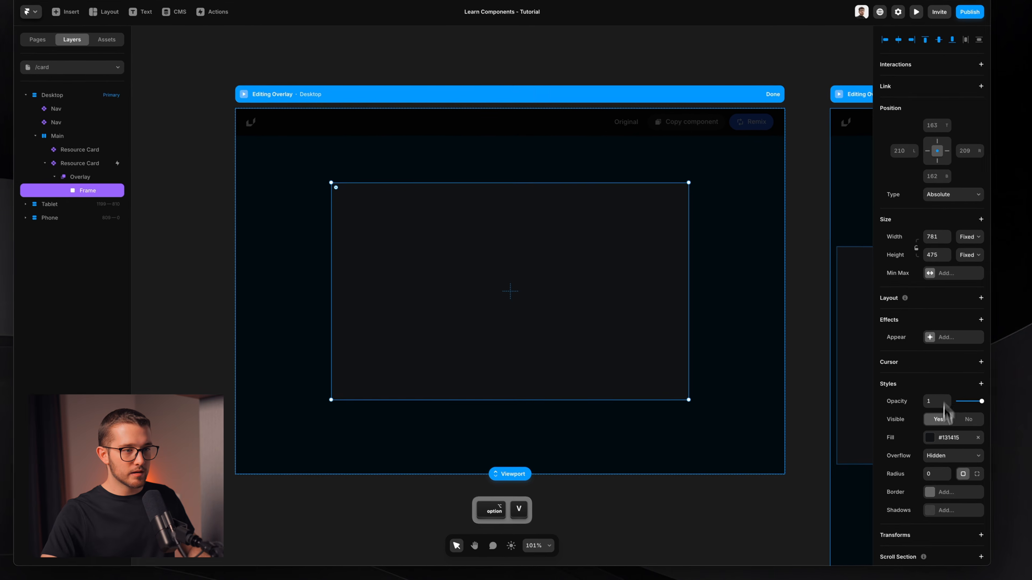
- Set the overlay frame's fill color to #666666
{"action": "left_click", "coordinate": [955, 451]}
{"action": "left_click", "coordinate": [752, 334]}
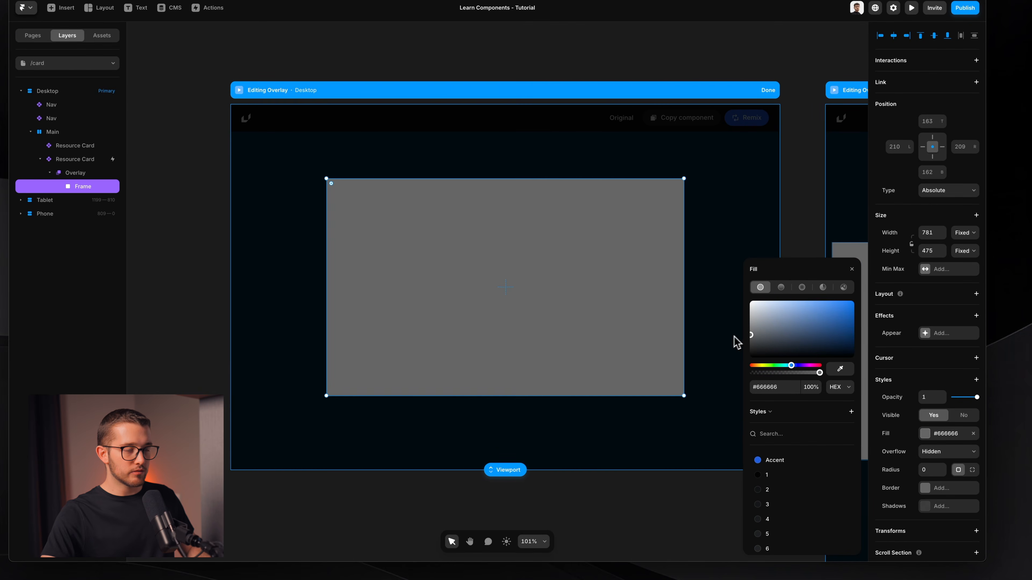
{"action": "left_click", "coordinate": [852, 269]}
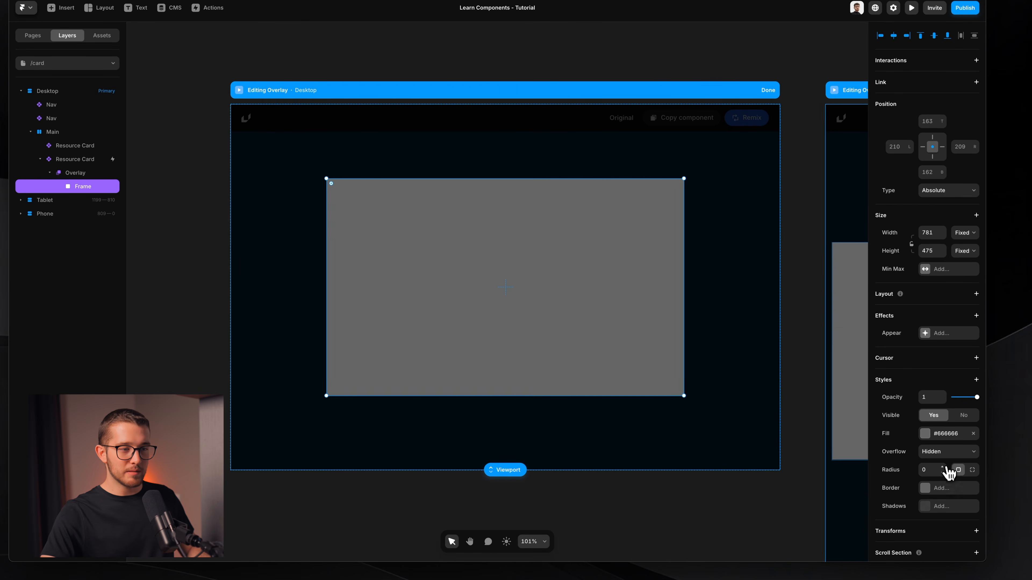
- Round the corners of the overlay frame and finish editing the overlay
{"action": "left_click", "coordinate": [742, 345]}
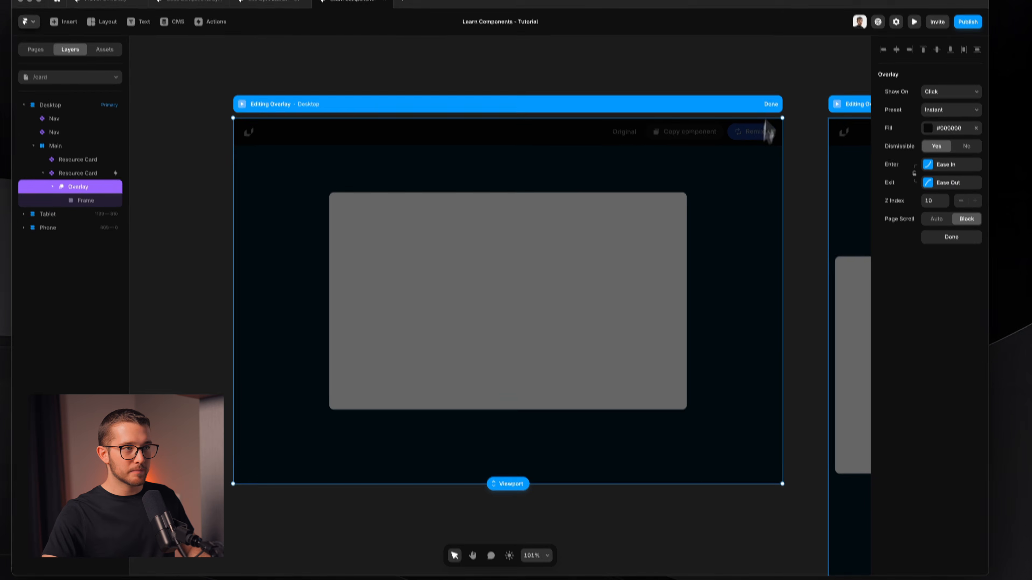
{"action": "left_click", "coordinate": [768, 90]}
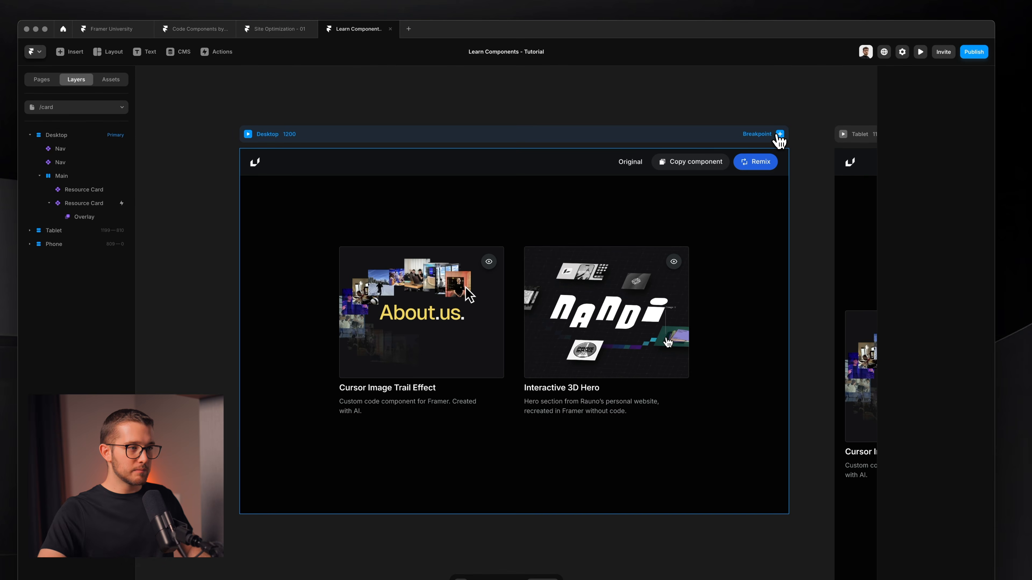
- Reopen the second Resource Card's overlay settings and review its Show On trigger options
{"action": "left_click", "coordinate": [634, 326], "text": "super"}
{"action": "left_click", "coordinate": [93, 217]}
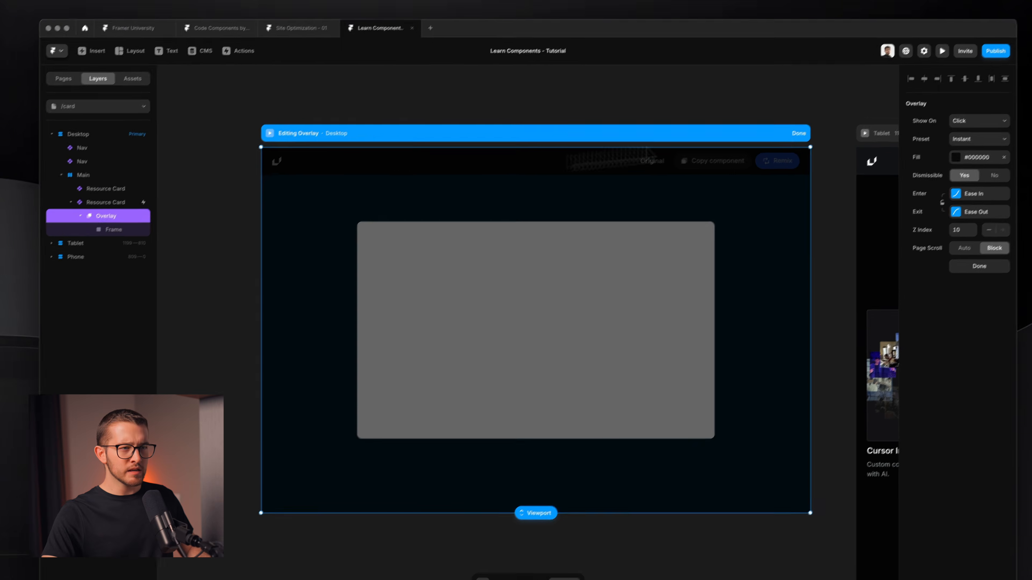
{"action": "left_click", "coordinate": [966, 122]}
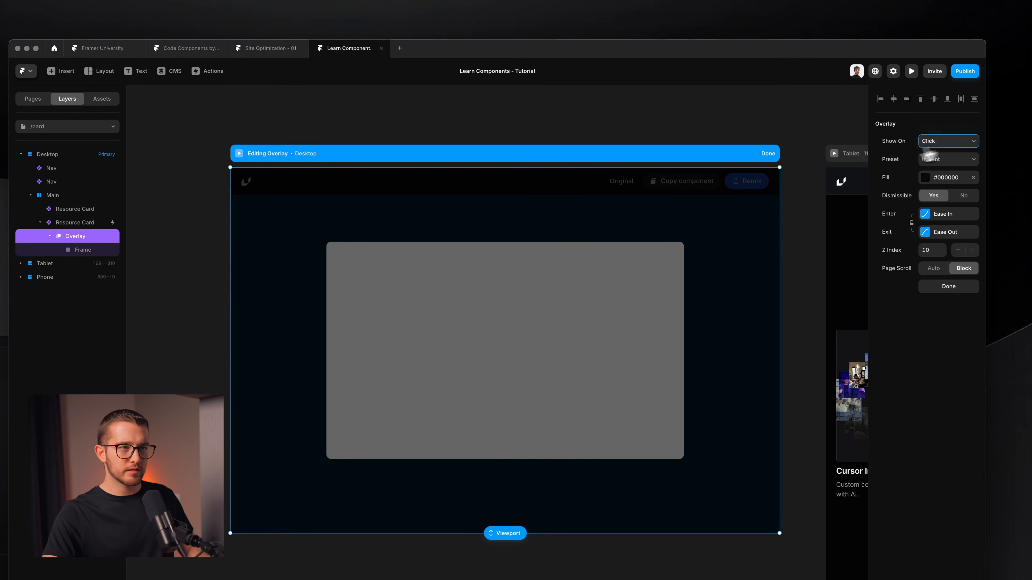
{"action": "left_click", "coordinate": [789, 223]}
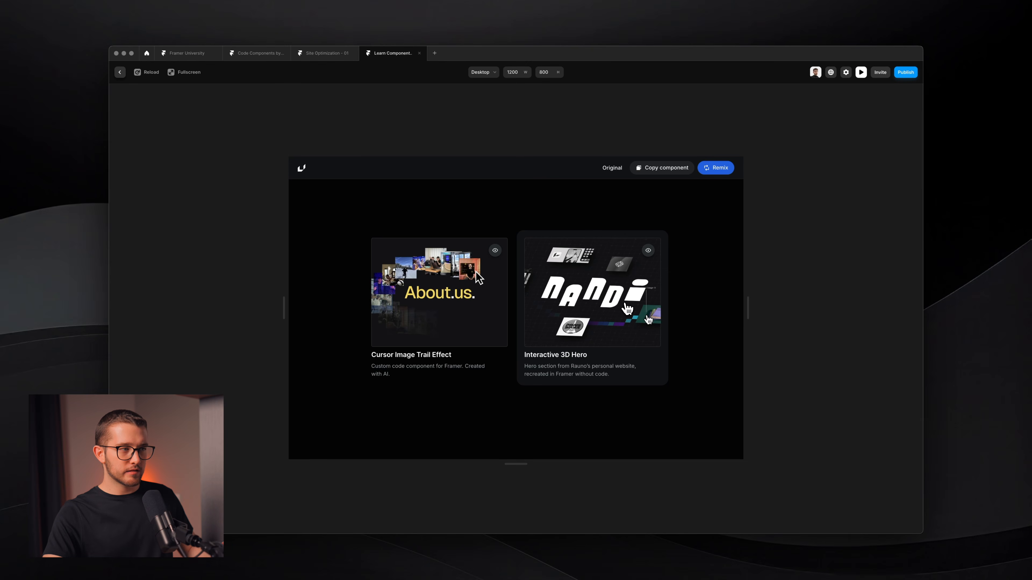
- Test opening the overlay from the Interactive 3D Hero card and dismissing it in the page preview
{"action": "left_click", "coordinate": [628, 309]}
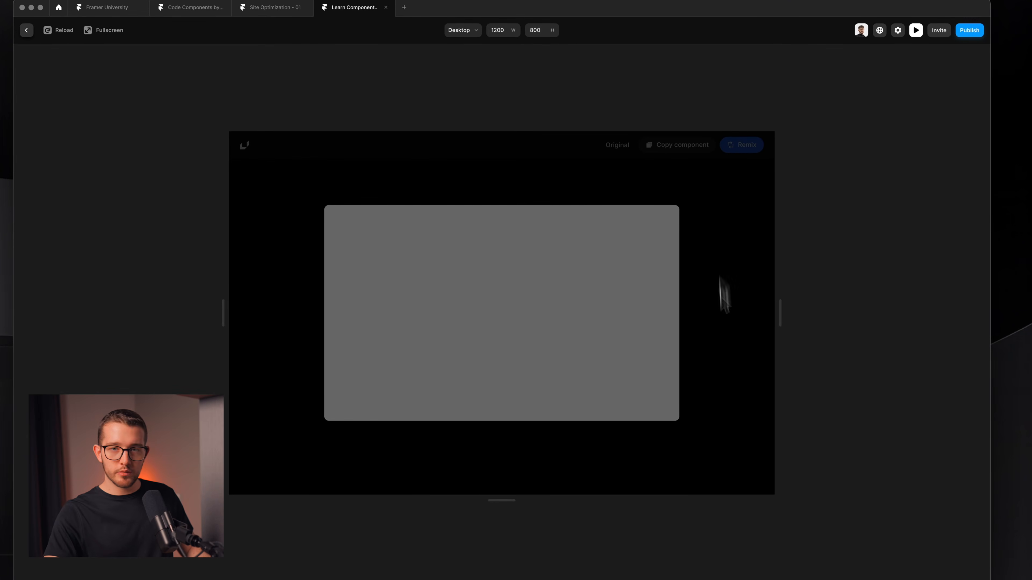
{"action": "left_click", "coordinate": [716, 350]}
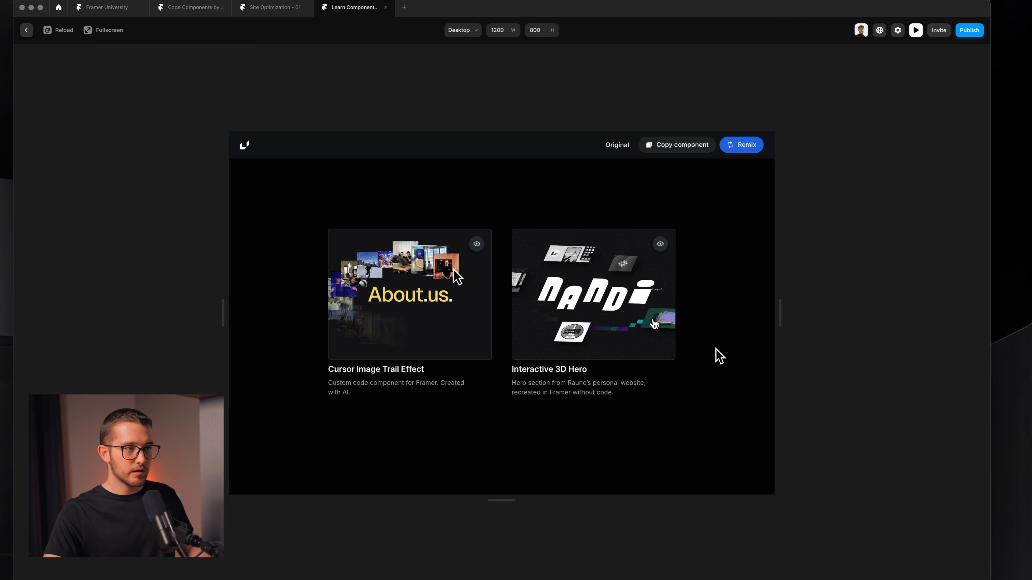
{"action": "left_click", "coordinate": [655, 309]}
{"action": "left_click", "coordinate": [742, 331]}
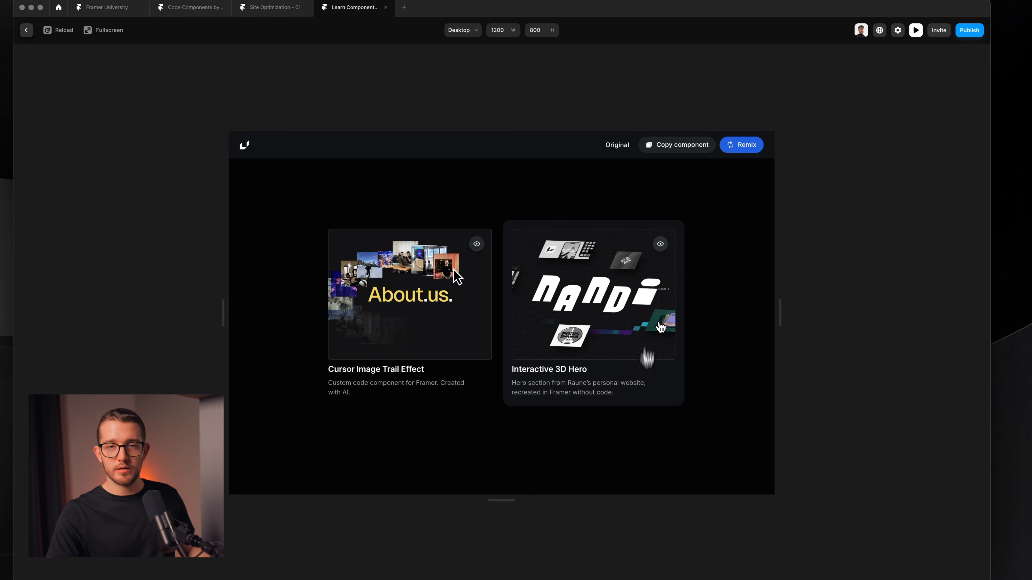
{"action": "left_click", "coordinate": [645, 374]}
{"action": "left_click", "coordinate": [725, 326]}
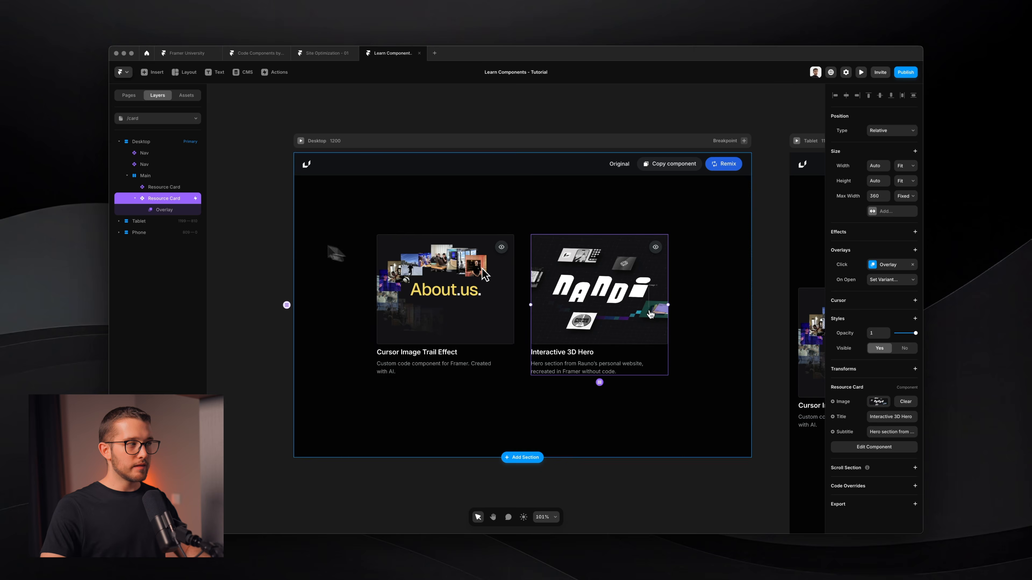
- Delete the overlay attached to the second Resource Card instance
{"action": "left_click", "coordinate": [171, 210]}
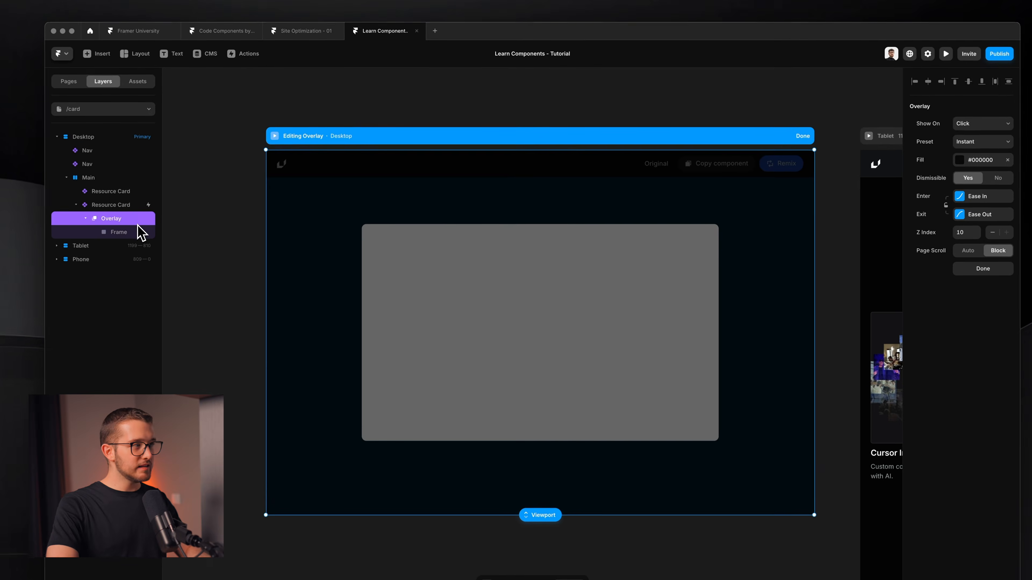
{"action": "key", "text": "BackSpace"}
{"action": "left_click", "coordinate": [137, 218]}
{"action": "left_click", "coordinate": [138, 209]}
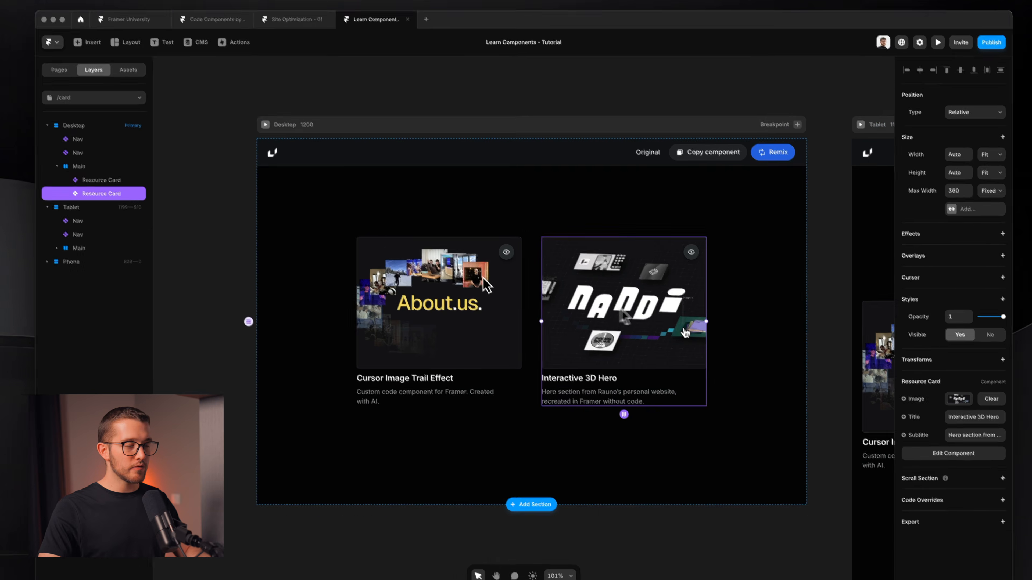
- Open the Resource Card component and enter its nested Quick Preview Button component for editing
{"action": "double_click", "coordinate": [634, 319]}
{"action": "scroll", "coordinate": [629, 261], "scroll_direction": "up", "scroll_amount": 5}
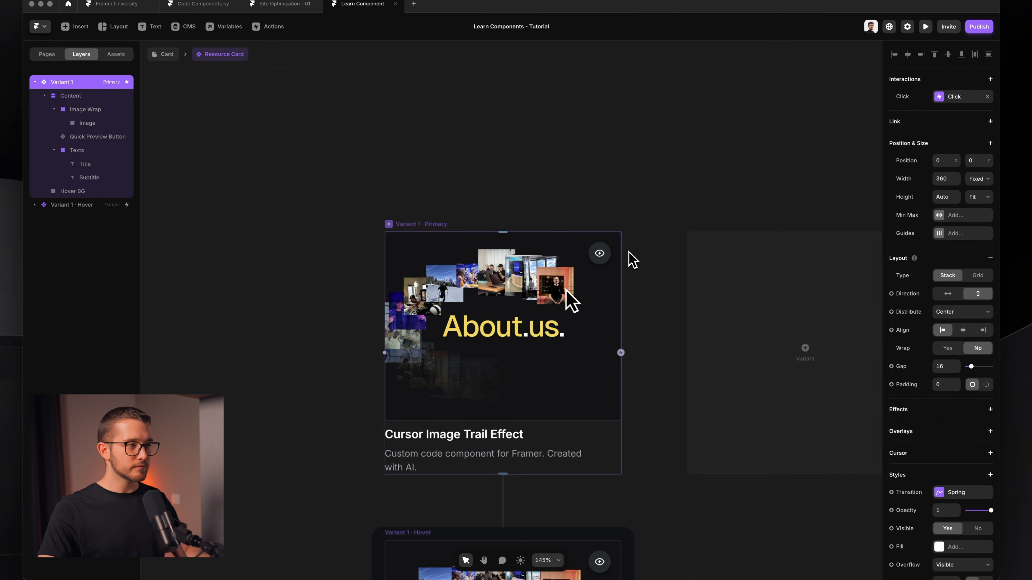
{"action": "scroll", "coordinate": [632, 260], "scroll_direction": "left", "scroll_amount": 2}
{"action": "left_click", "coordinate": [633, 257], "text": "super"}
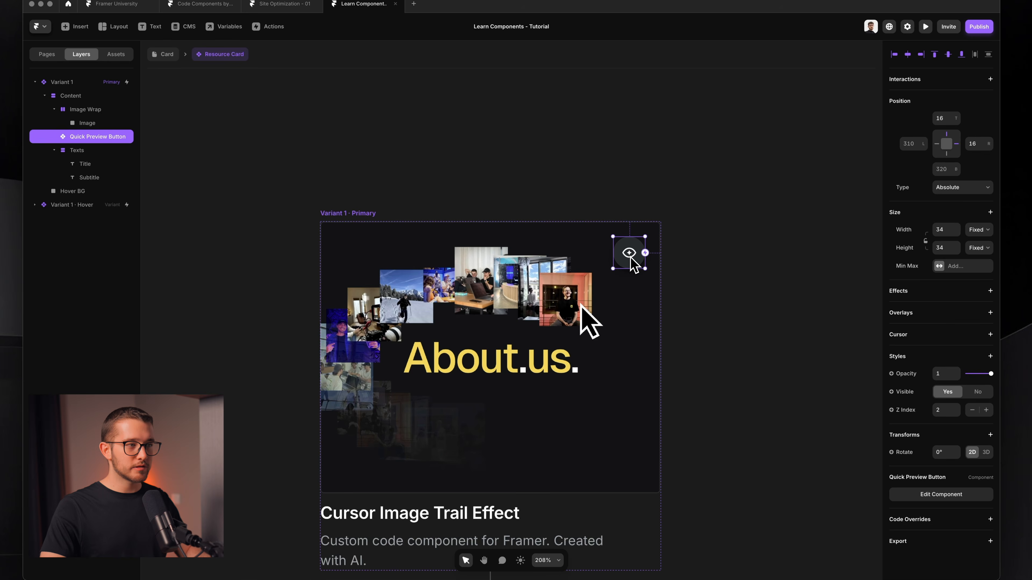
{"action": "double_click", "coordinate": [631, 259]}
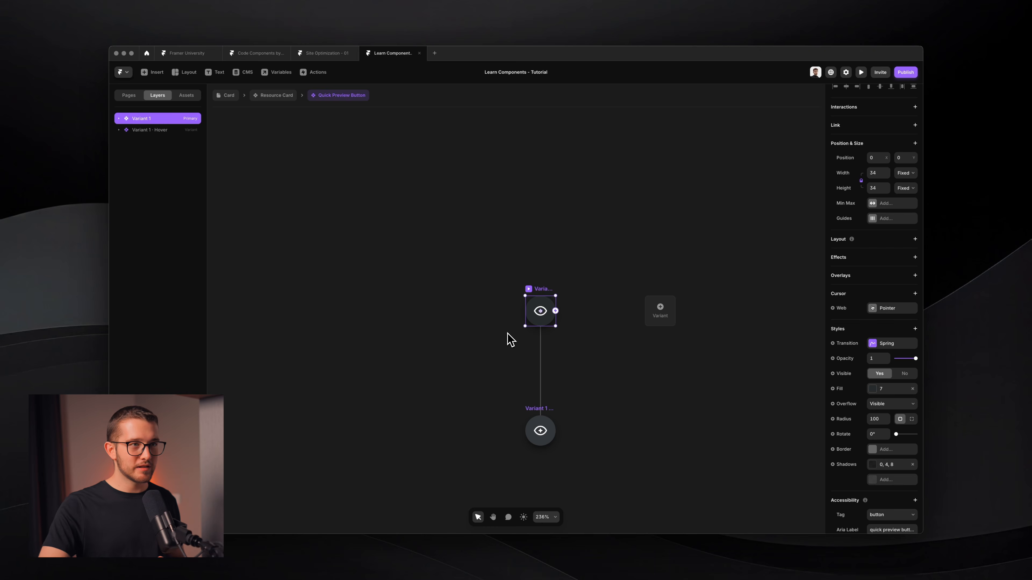
- Add a new event interaction named Event 1 to the primary variant of the Quick Preview Button
{"action": "scroll", "coordinate": [673, 287], "scroll_direction": "down", "scroll_amount": 2}
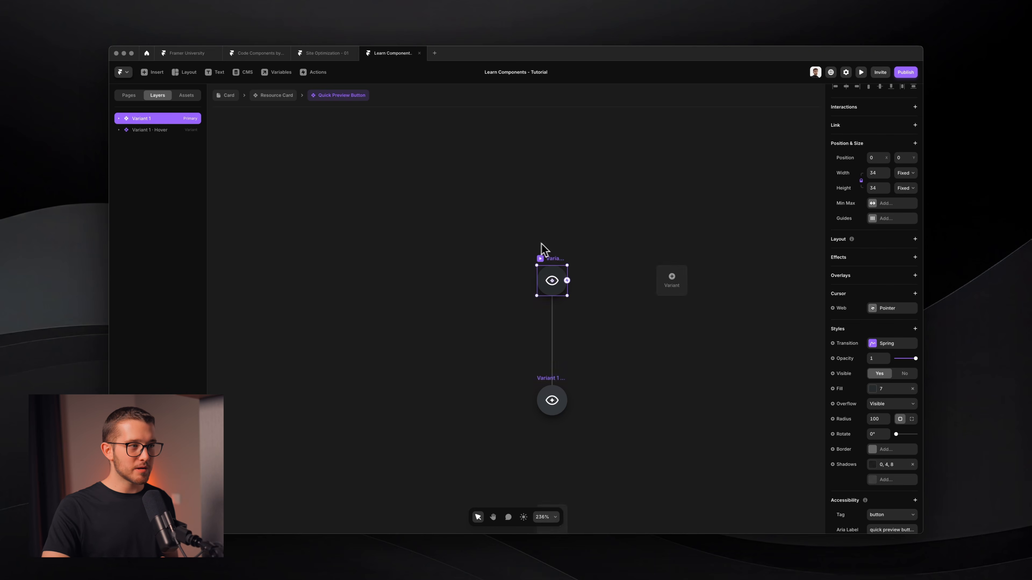
{"action": "left_click", "coordinate": [890, 108]}
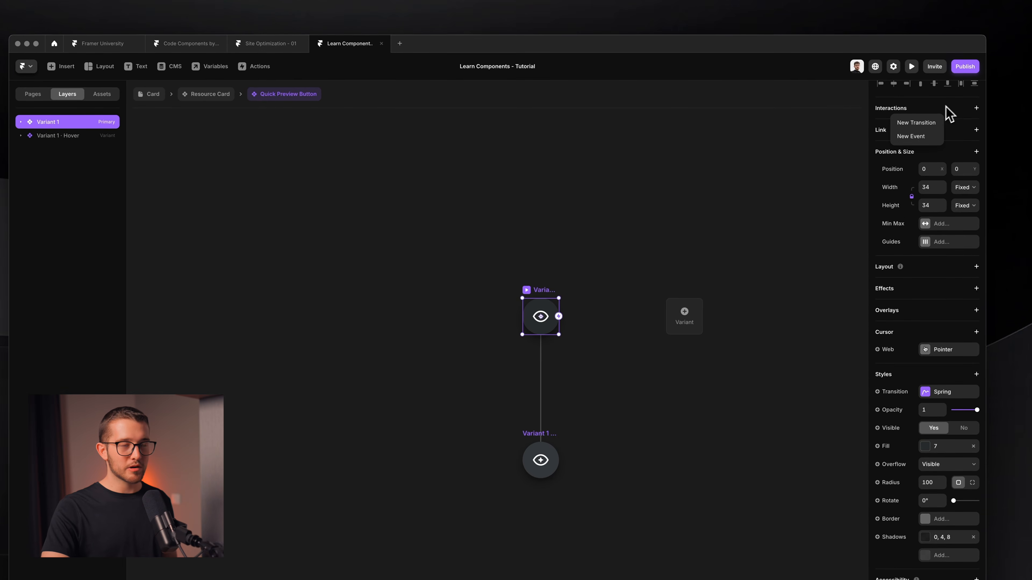
{"action": "left_click", "coordinate": [916, 135]}
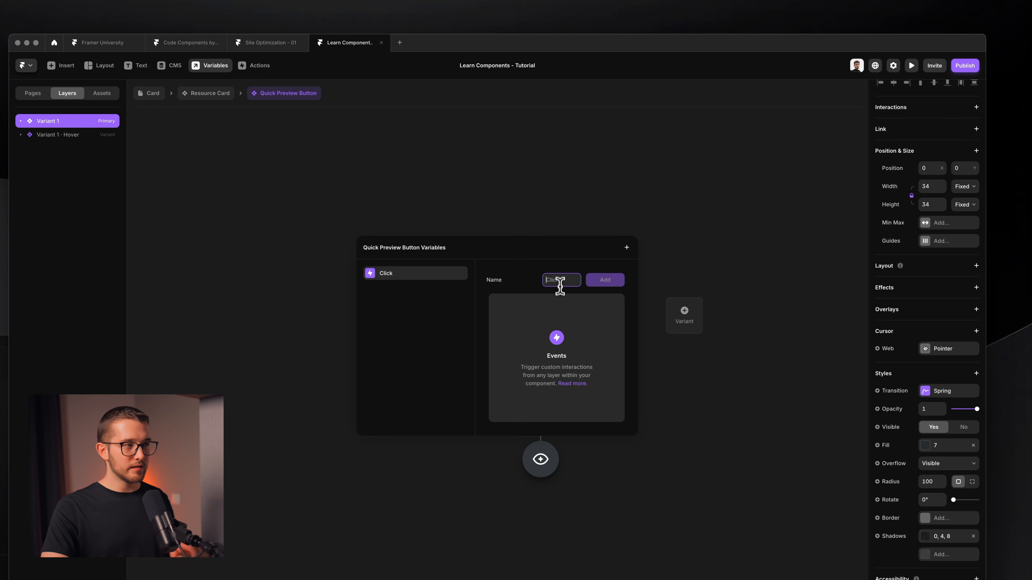
{"action": "type", "text": "Event "}
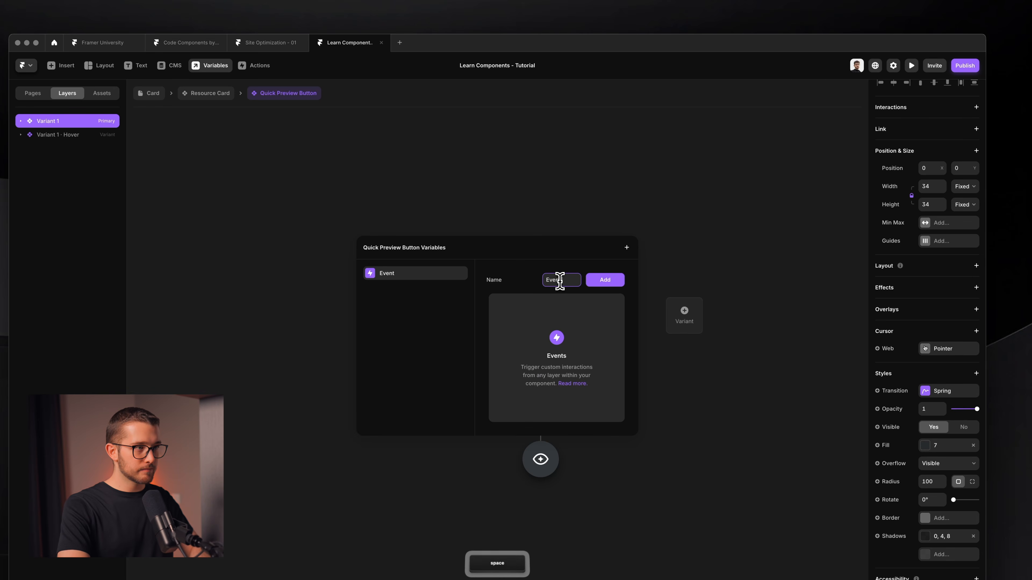
{"action": "type", "text": "1"}
{"action": "key", "text": "Return"}
- Review the trigger options of Event 1 and preview the Quick Preview Button on its own
{"action": "left_click", "coordinate": [930, 120]}
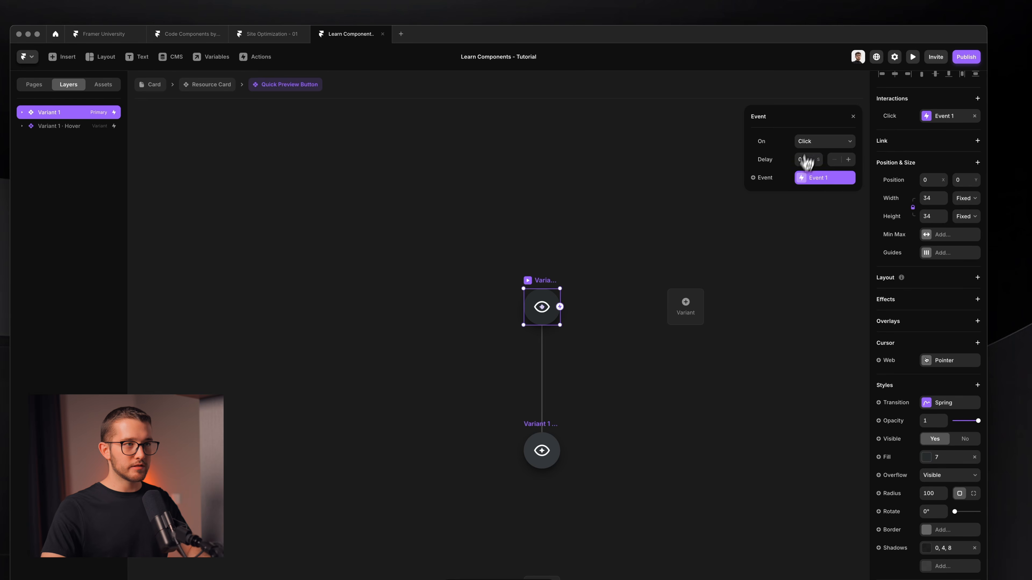
{"action": "left_click", "coordinate": [816, 142]}
{"action": "left_click", "coordinate": [814, 142]}
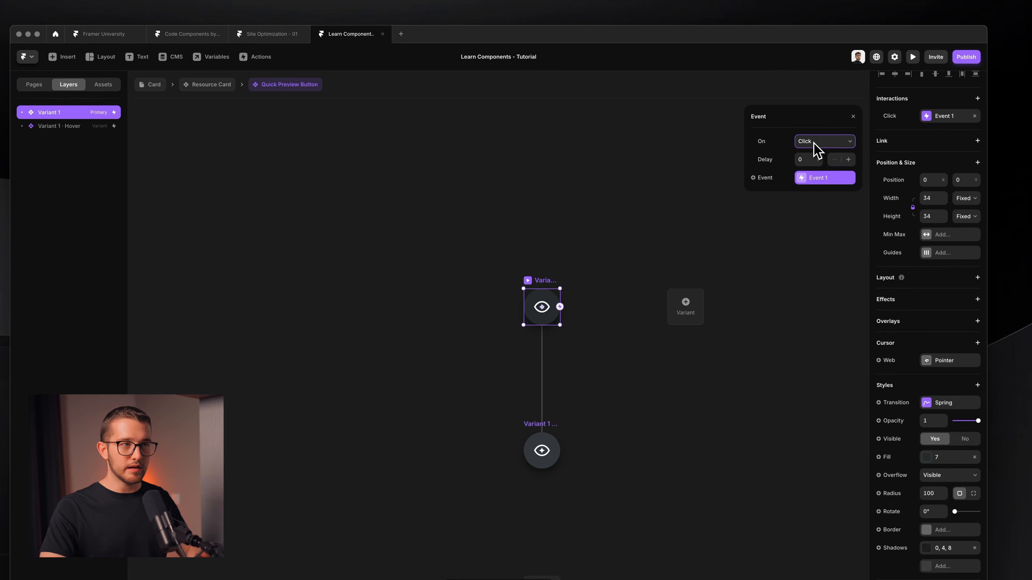
{"action": "left_click", "coordinate": [814, 142]}
{"action": "left_click", "coordinate": [853, 118]}
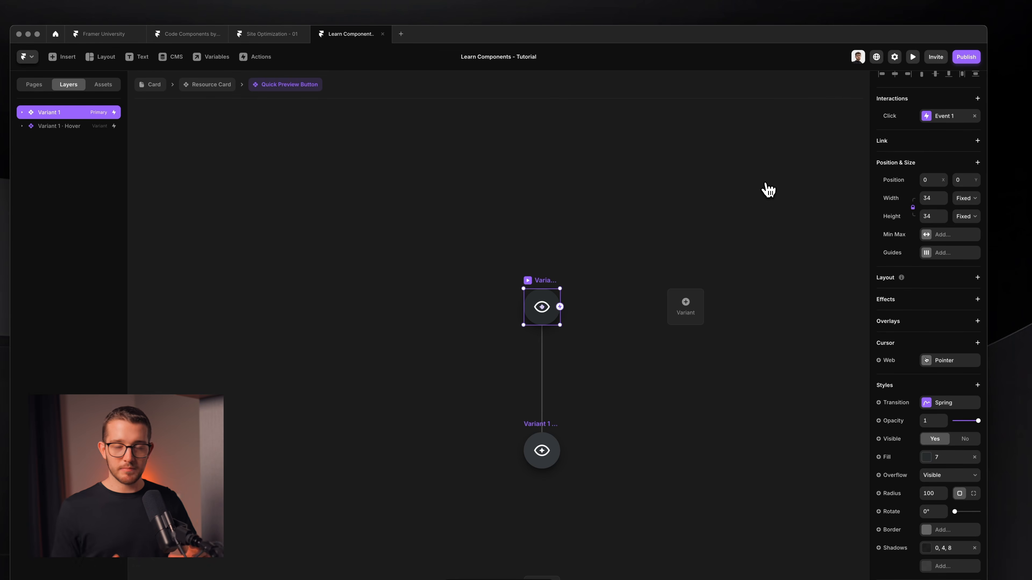
{"action": "key", "text": "super+p"}
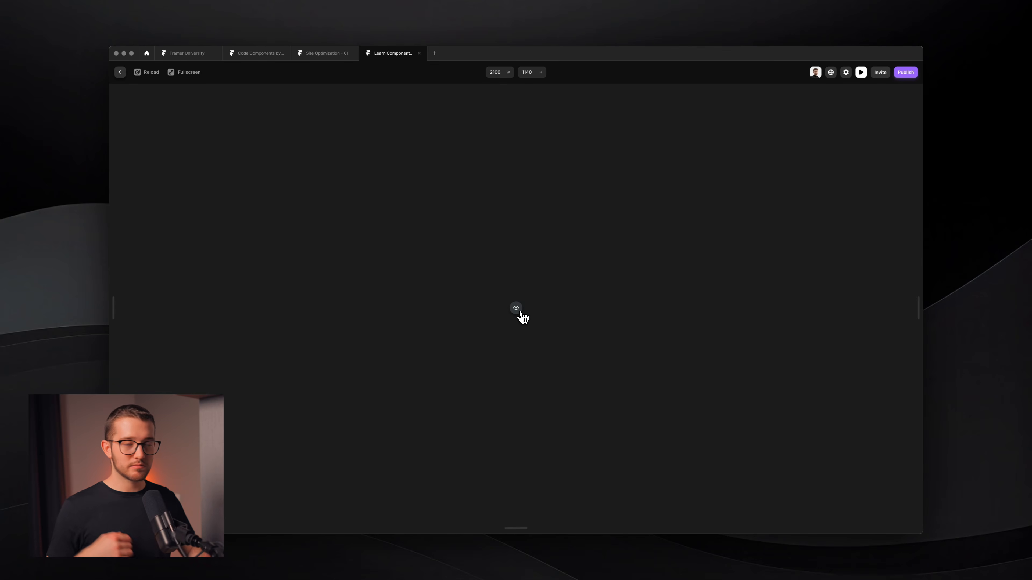
{"action": "key", "text": "Escape"}
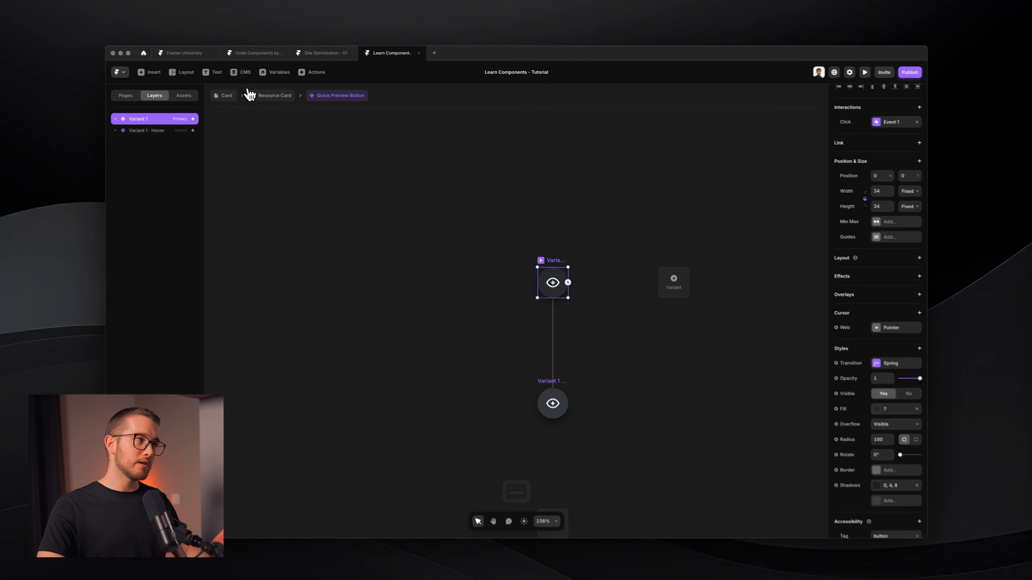
- Return to the Resource Card component and preview the card with its Quick Preview Button
{"action": "left_click", "coordinate": [276, 95]}
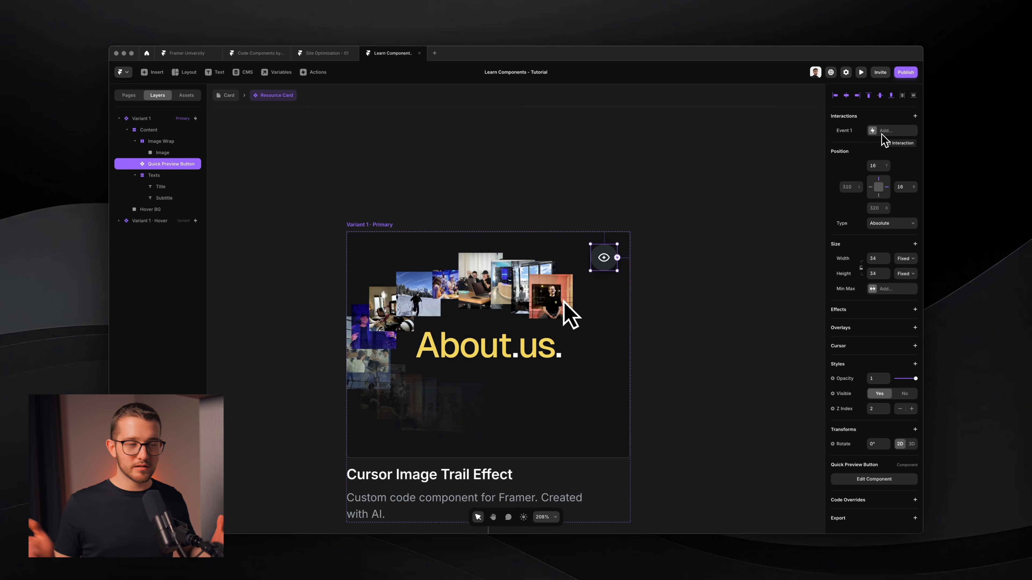
{"action": "key", "text": "super+p"}
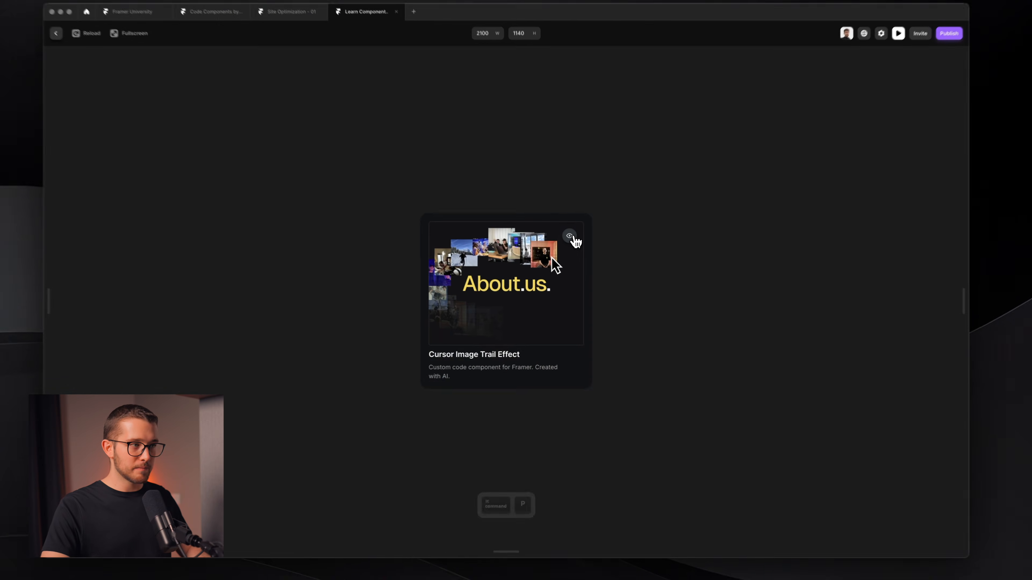
{"action": "key", "text": "Escape"}
- Add a second variant to the Resource Card component from its primary variant
{"action": "left_click", "coordinate": [498, 226]}
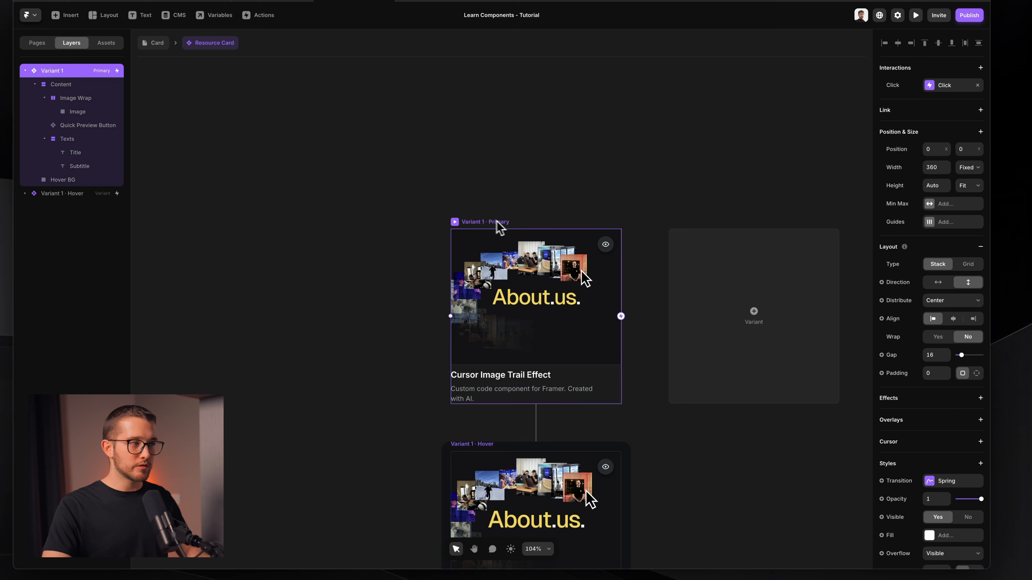
{"action": "left_click", "coordinate": [683, 299]}
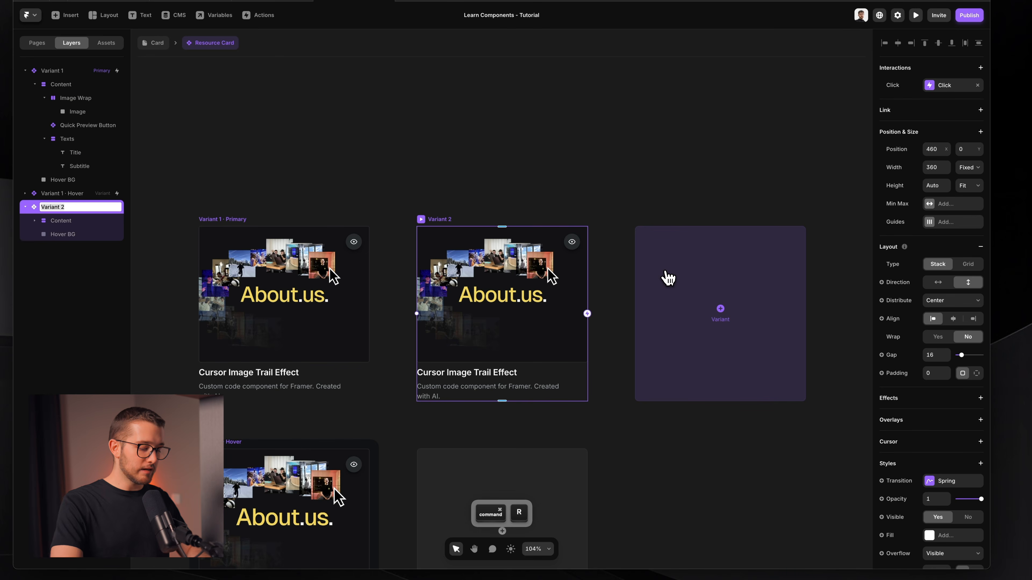
{"action": "key", "text": "Return"}
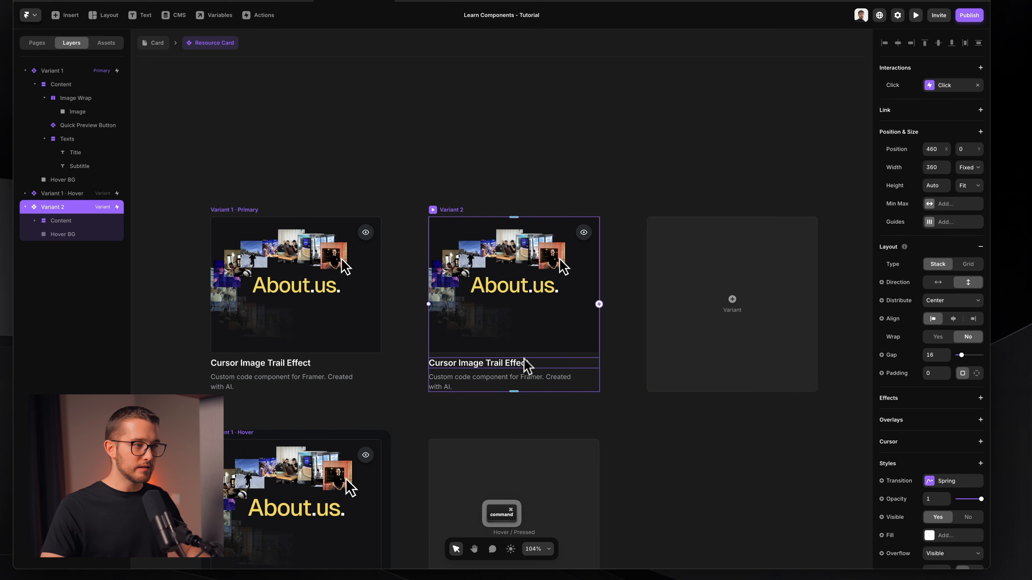
- Make the title in Variant 2 of the Resource Card fully transparent
{"action": "left_click", "coordinate": [524, 365], "text": "super"}
{"action": "scroll", "coordinate": [948, 423], "scroll_direction": "down", "scroll_amount": 3}
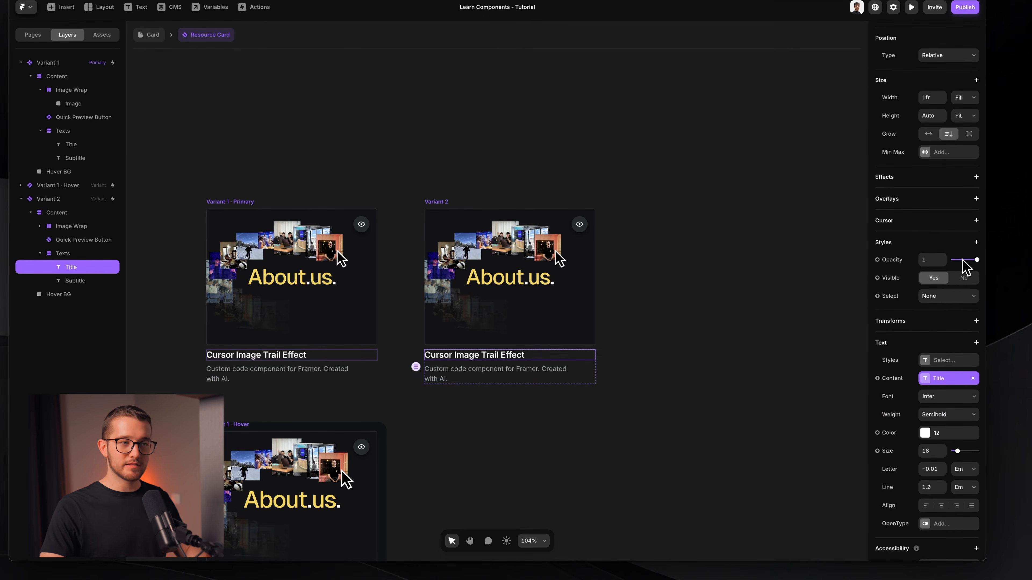
{"action": "left_click_drag", "start_coordinate": [962, 260], "coordinate": [949, 261]}
{"action": "left_click", "coordinate": [745, 275]}
{"action": "scroll", "coordinate": [742, 275], "scroll_direction": "left", "scroll_amount": 5}
{"action": "scroll", "coordinate": [743, 275], "scroll_direction": "up", "scroll_amount": 2}
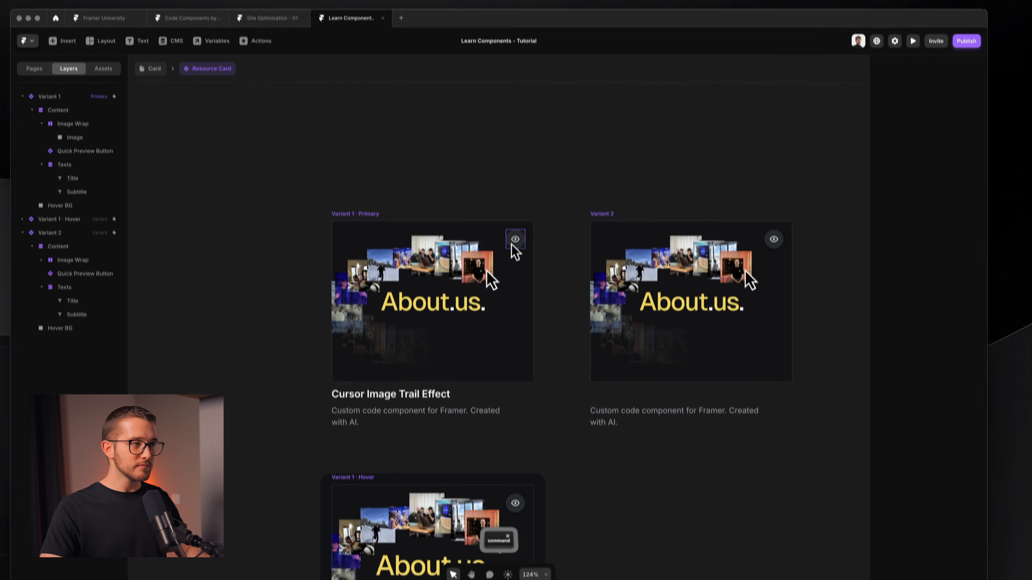
- Give the primary variant's Quick Preview Button a transition that sets the card to Variant 2 on Event 1
{"action": "left_click", "coordinate": [515, 241], "text": "super"}
{"action": "left_click", "coordinate": [977, 93]}
{"action": "left_click", "coordinate": [928, 113]}
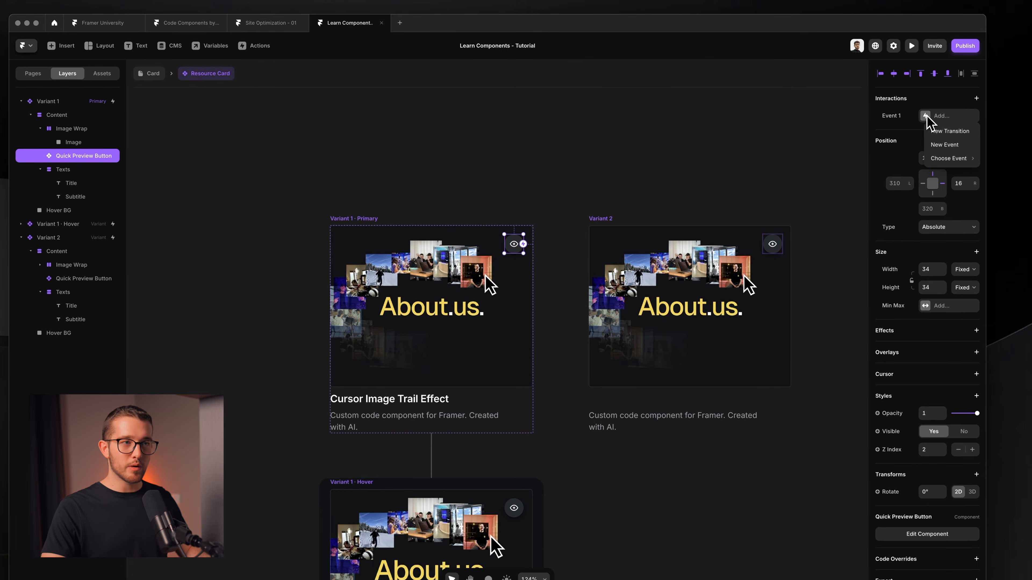
{"action": "left_click", "coordinate": [943, 131]}
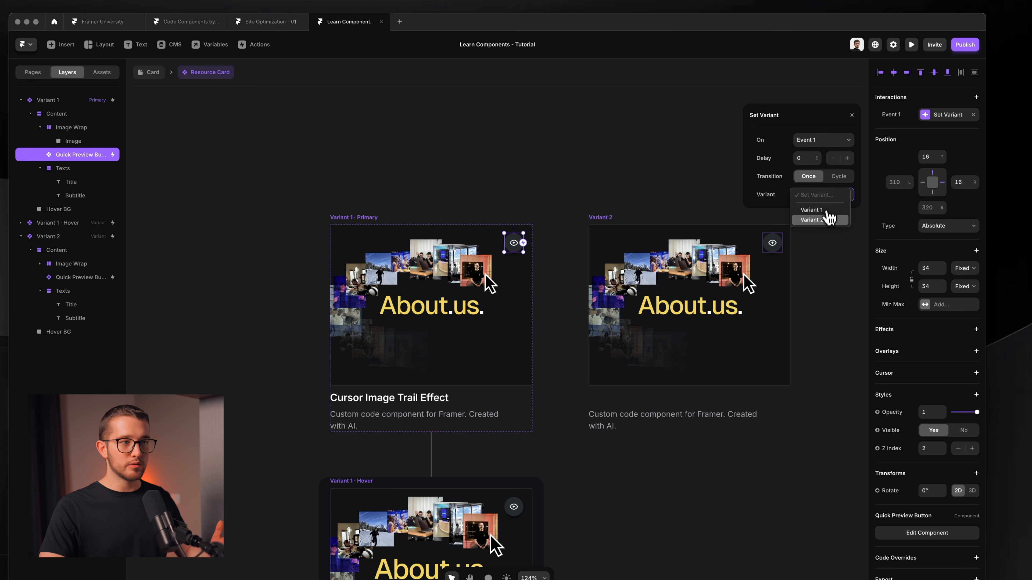
{"action": "left_click", "coordinate": [642, 186]}
- Preview the Resource Card and trigger its Quick Preview Button to test the switch to Variant 2
{"action": "key", "text": "super+p"}
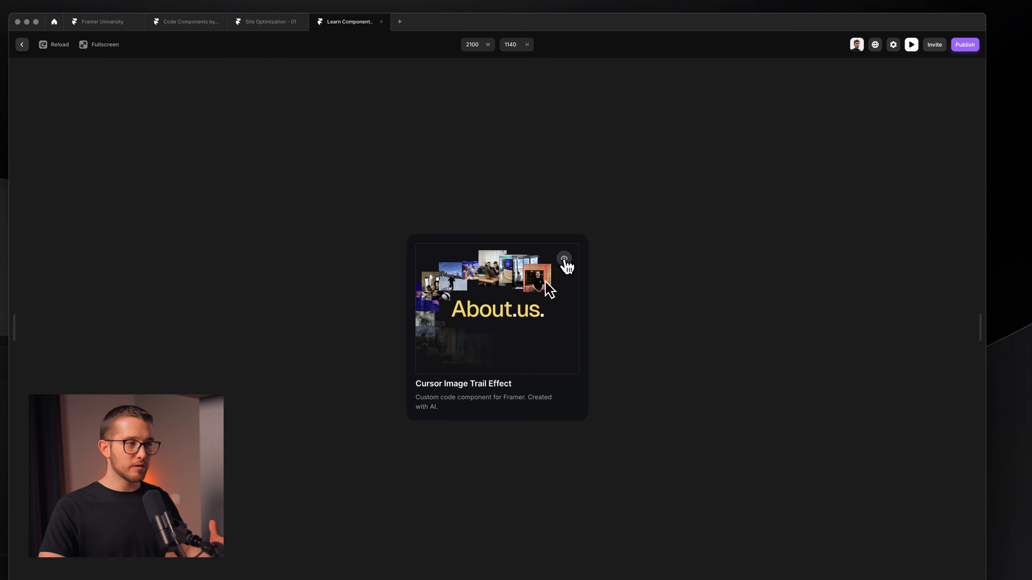
{"action": "left_click", "coordinate": [565, 263]}
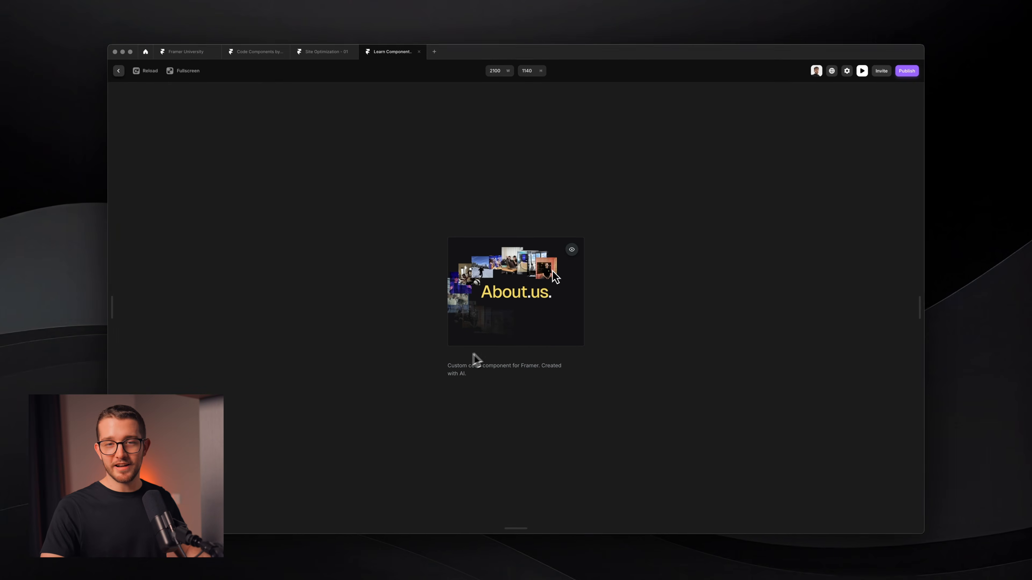
{"action": "key", "text": "Escape"}
{"action": "left_click", "coordinate": [631, 341]}
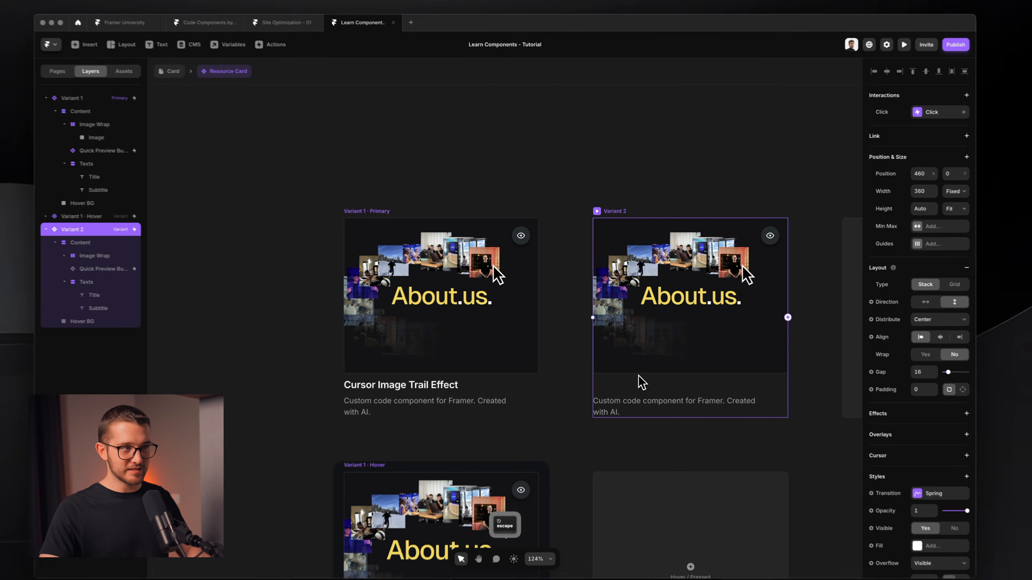
- Delete Variant 2 and assign a new event variable named Event 2 to Event 1 of the primary variant's Quick Preview Button
{"action": "key", "text": "Delete"}
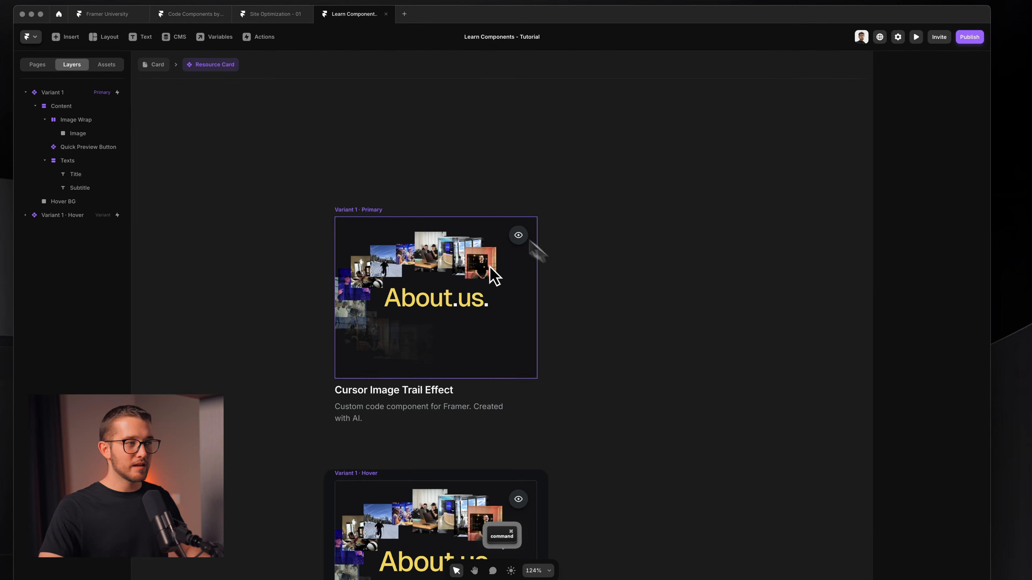
{"action": "left_click", "coordinate": [519, 235], "text": "super"}
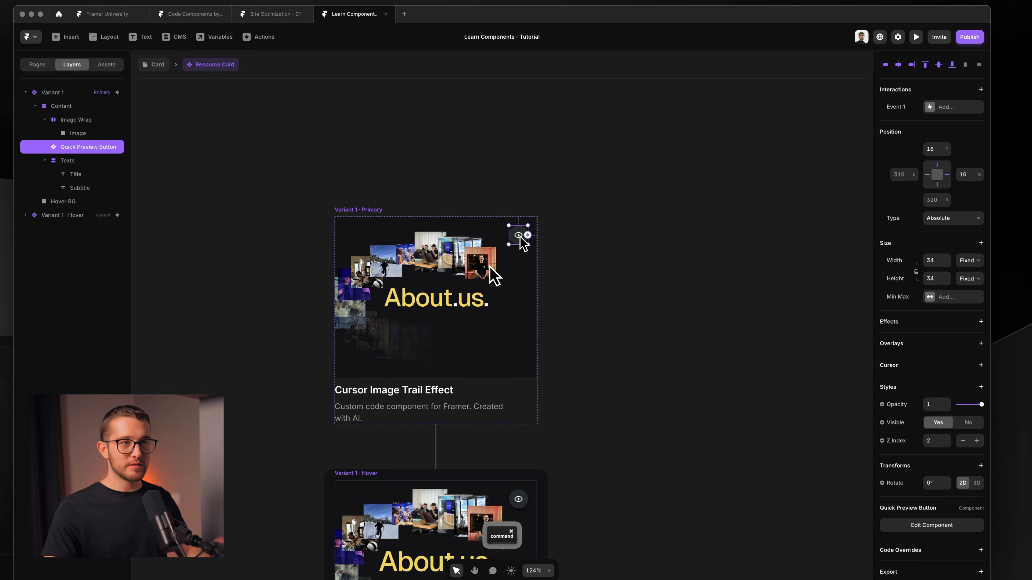
{"action": "scroll", "coordinate": [580, 268], "scroll_direction": "up", "scroll_amount": 5}
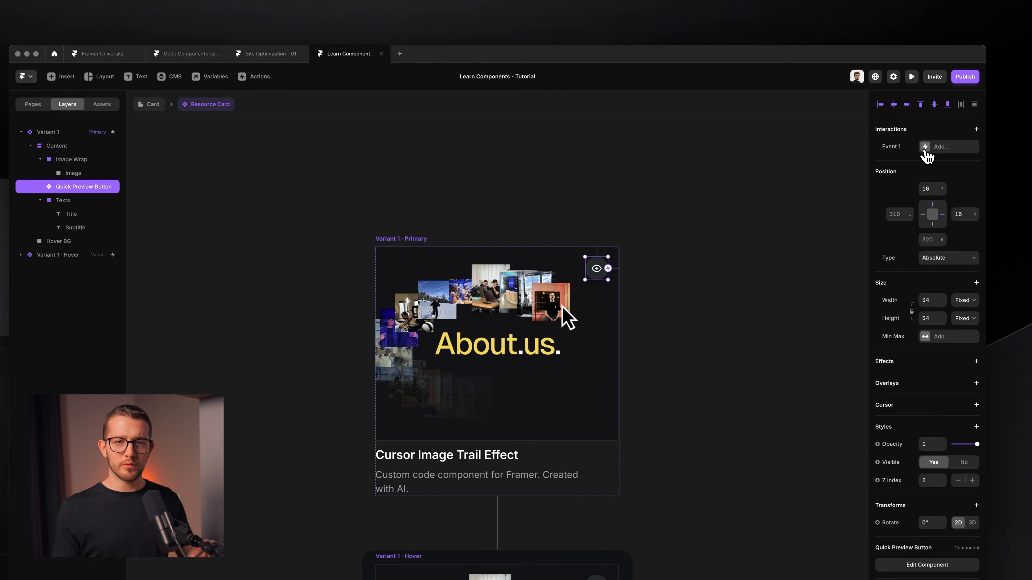
{"action": "left_click", "coordinate": [926, 148]}
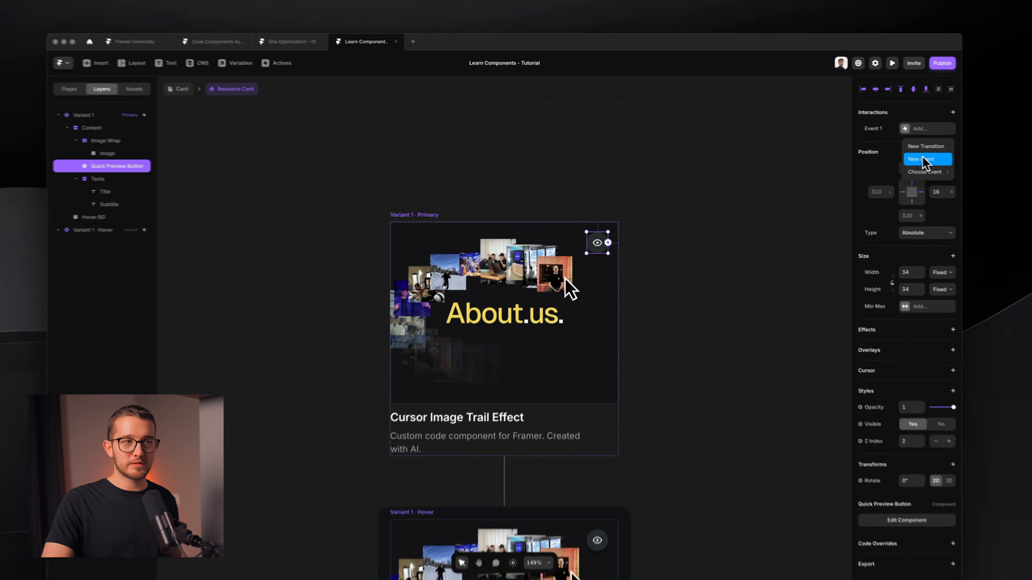
{"action": "left_click", "coordinate": [924, 159]}
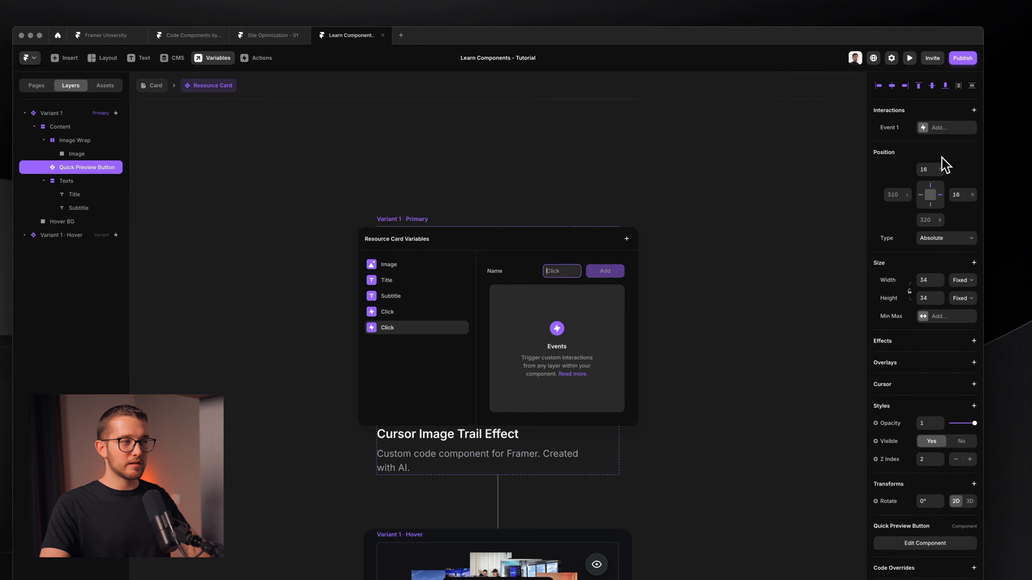
{"action": "type", "text": "Event 2"}
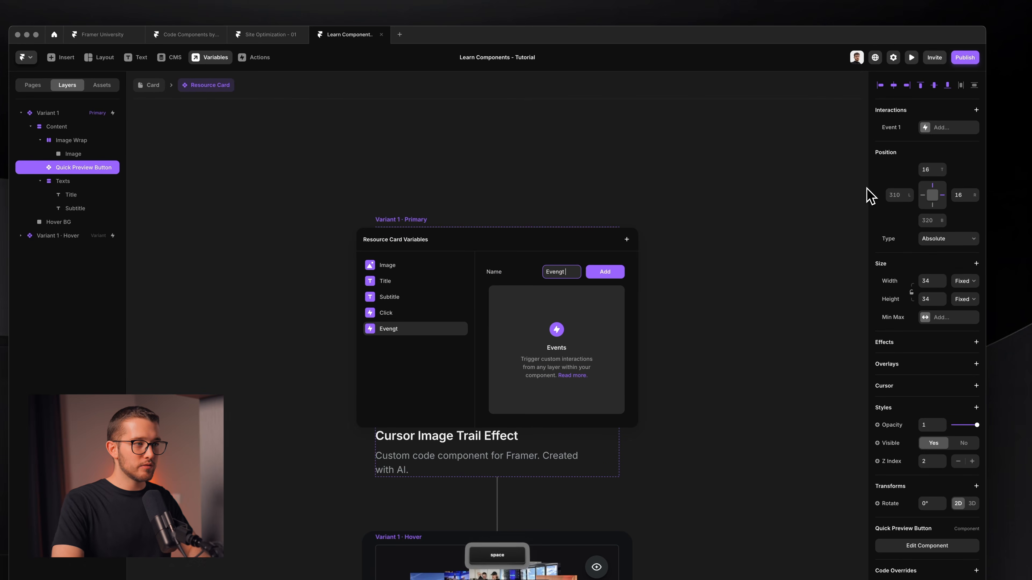
- Remove the Click event from the Resource Card's variables
{"action": "right_click", "coordinate": [416, 316]}
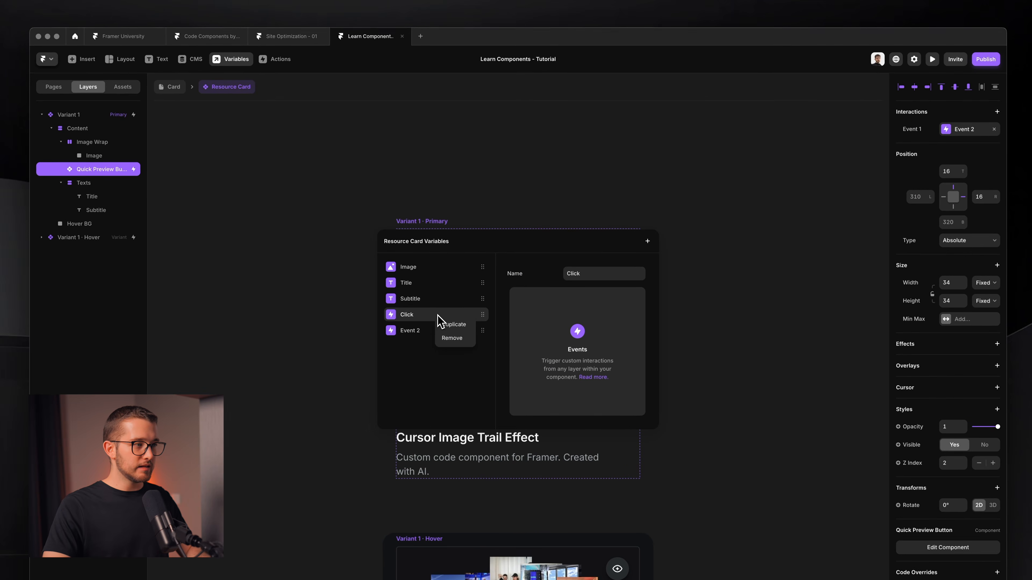
{"action": "left_click", "coordinate": [455, 338]}
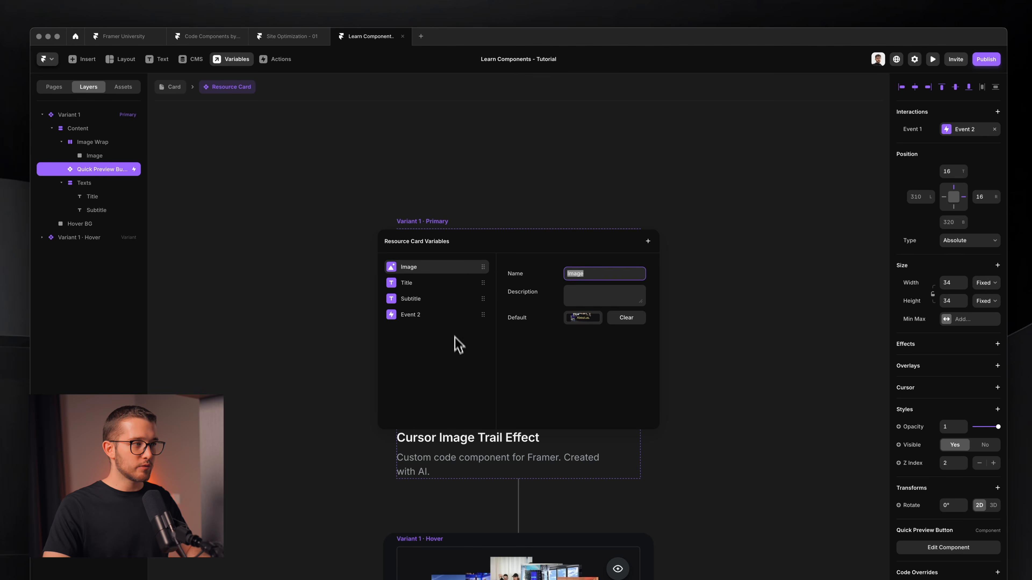
{"action": "left_click", "coordinate": [458, 318]}
{"action": "left_click", "coordinate": [681, 160]}
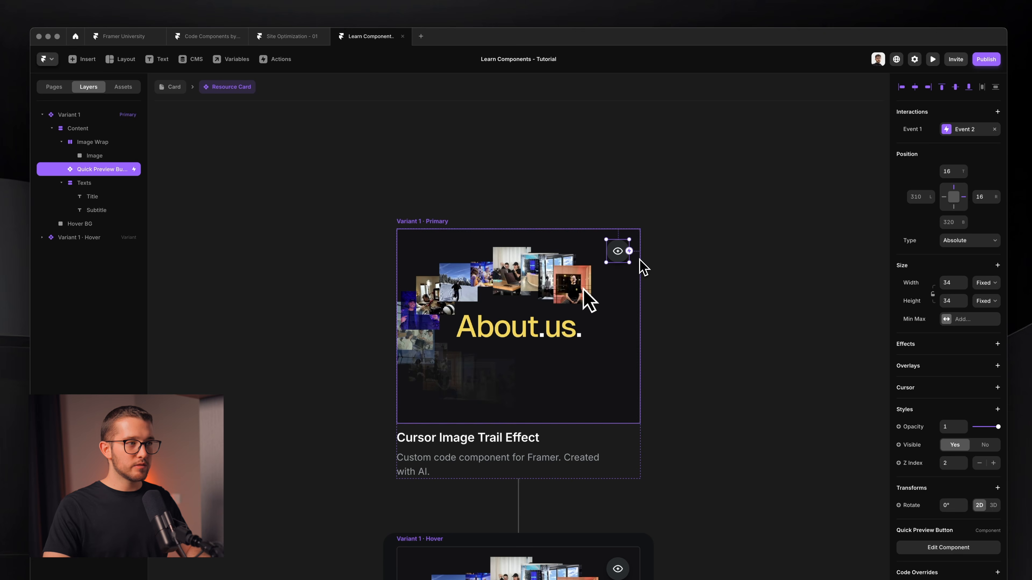
- On the Card page, add an overlay to the Interactive 3D Hero card that shows on Event 2, with Z Index 10
{"action": "left_click", "coordinate": [174, 87]}
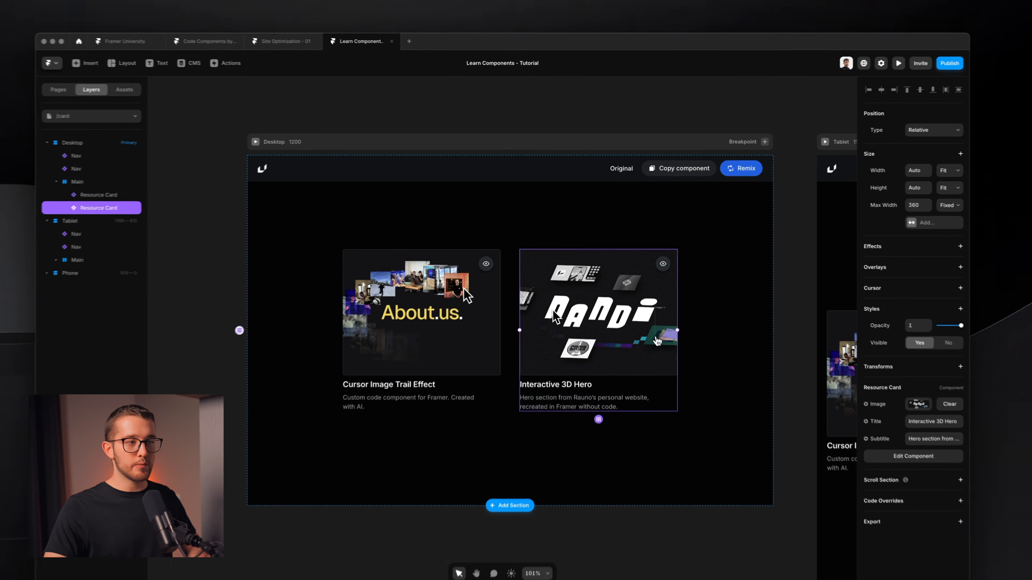
{"action": "left_click", "coordinate": [839, 250]}
{"action": "left_click", "coordinate": [898, 299]}
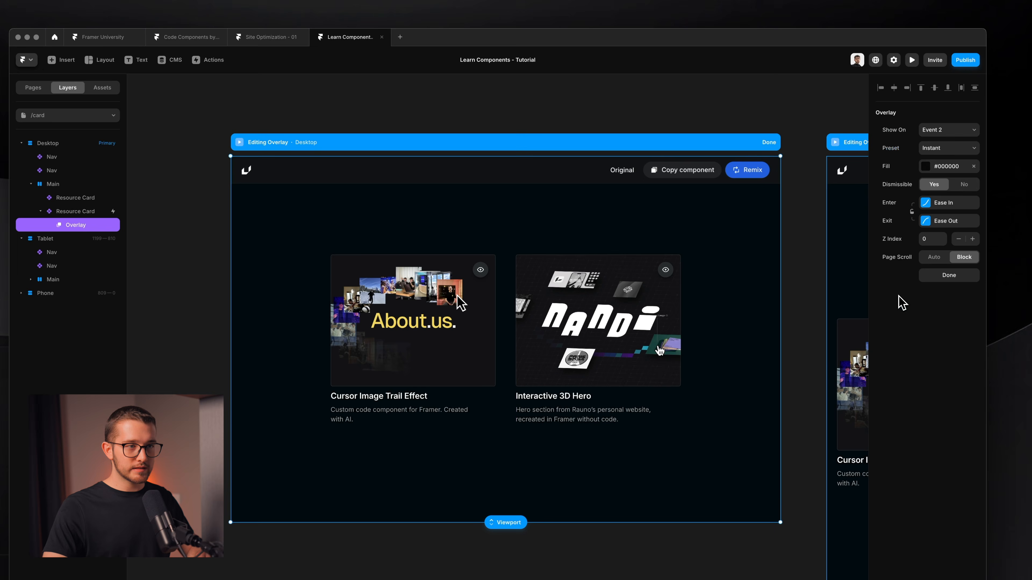
{"action": "left_click", "coordinate": [938, 130]}
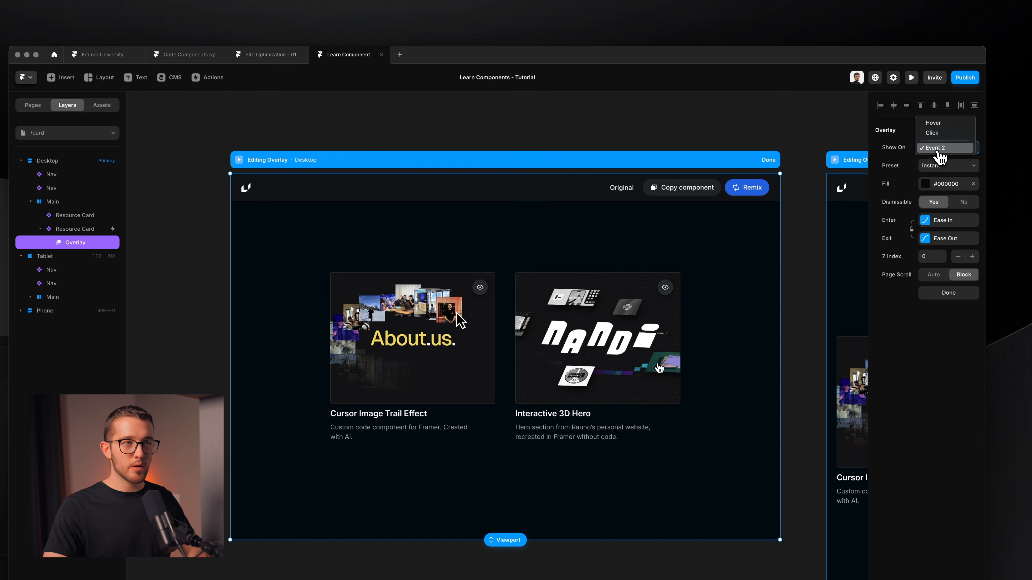
{"action": "left_click", "coordinate": [937, 152]}
{"action": "left_click", "coordinate": [938, 151]}
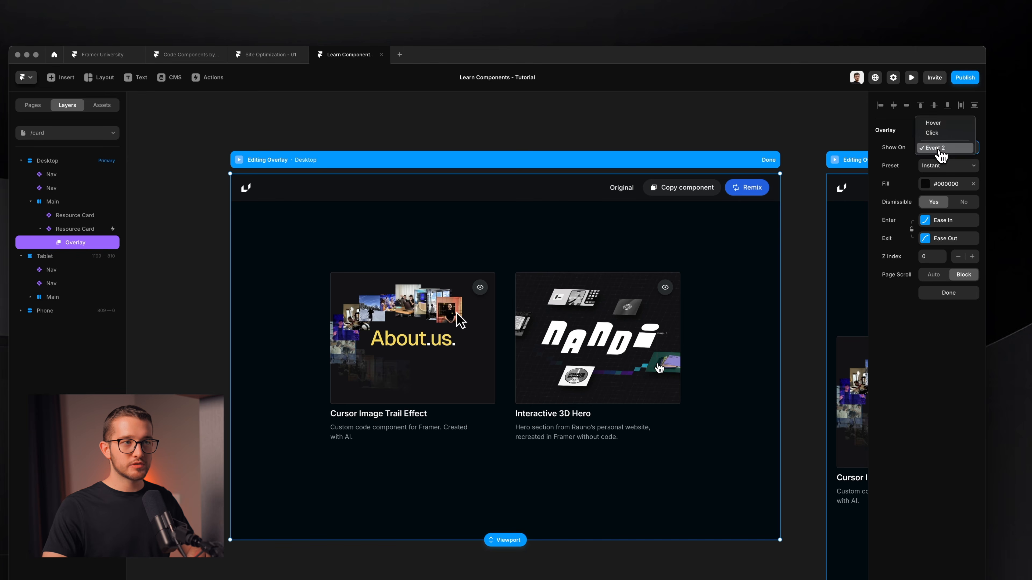
{"action": "left_click", "coordinate": [951, 149]}
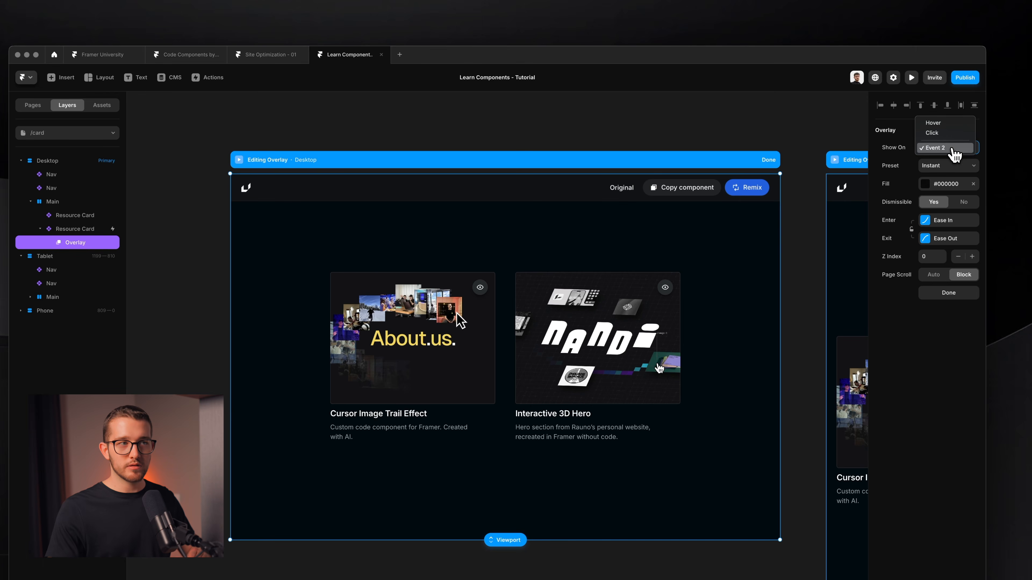
{"action": "left_click", "coordinate": [954, 150]}
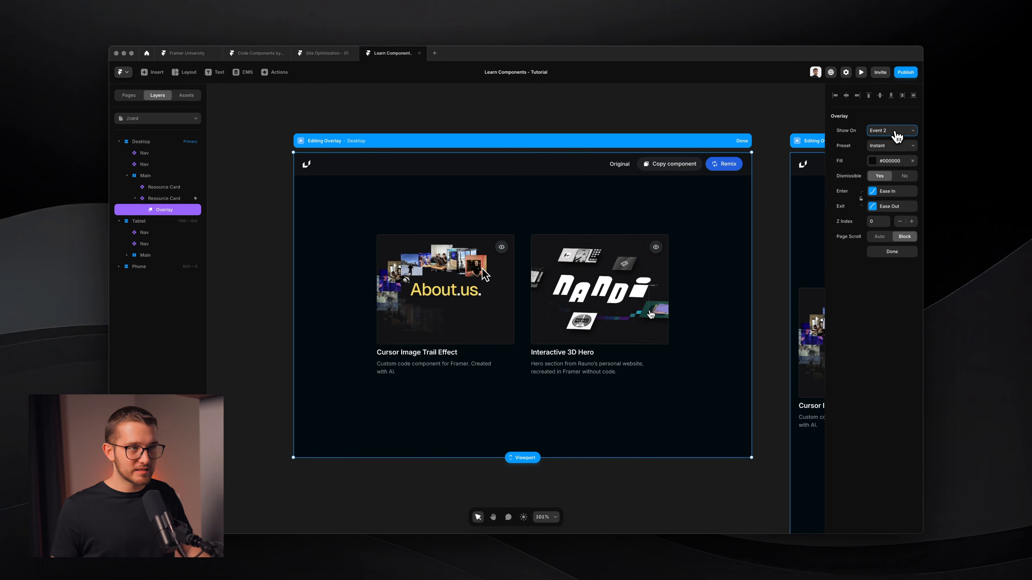
{"action": "key", "text": "Escape"}
{"action": "left_click", "coordinate": [163, 209]}
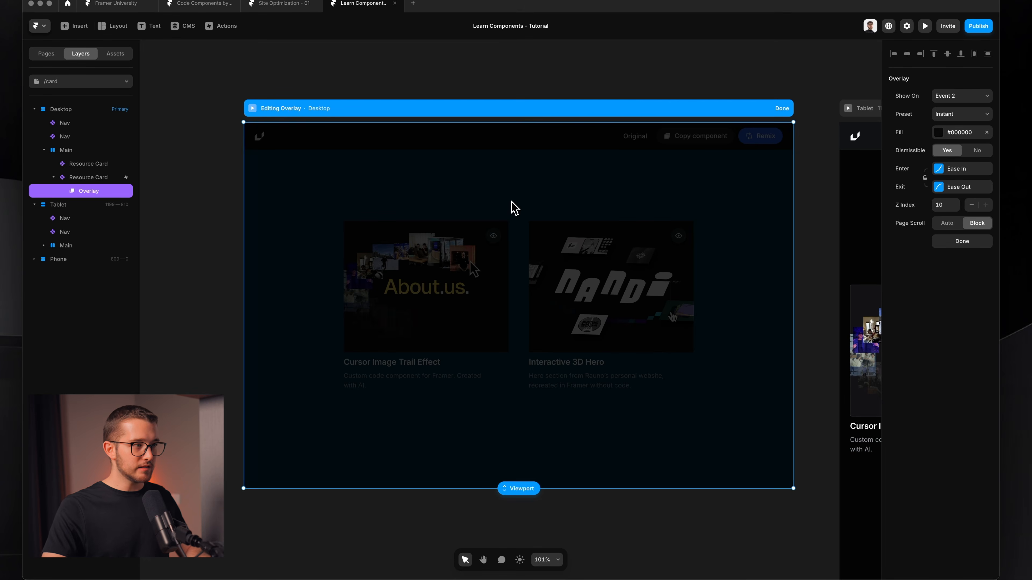
{"action": "key", "text": "f"}
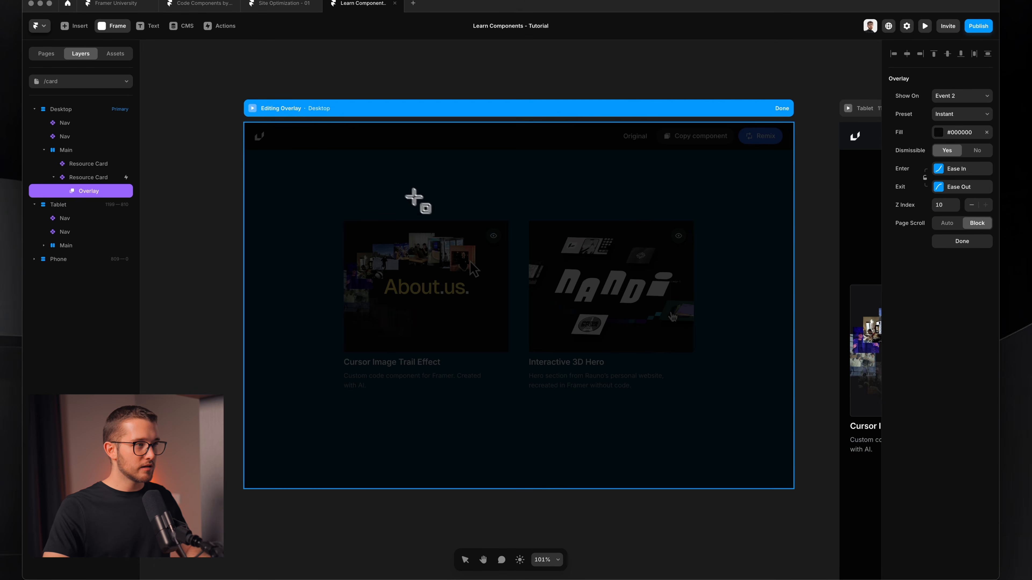
{"action": "left_click_drag", "start_coordinate": [399, 188], "coordinate": [680, 351]}
{"action": "key", "text": "BackSpace"}
- Draw a frame of about 337 × 337 inside the overlay and center it horizontally and vertically
{"action": "key", "text": "f"}
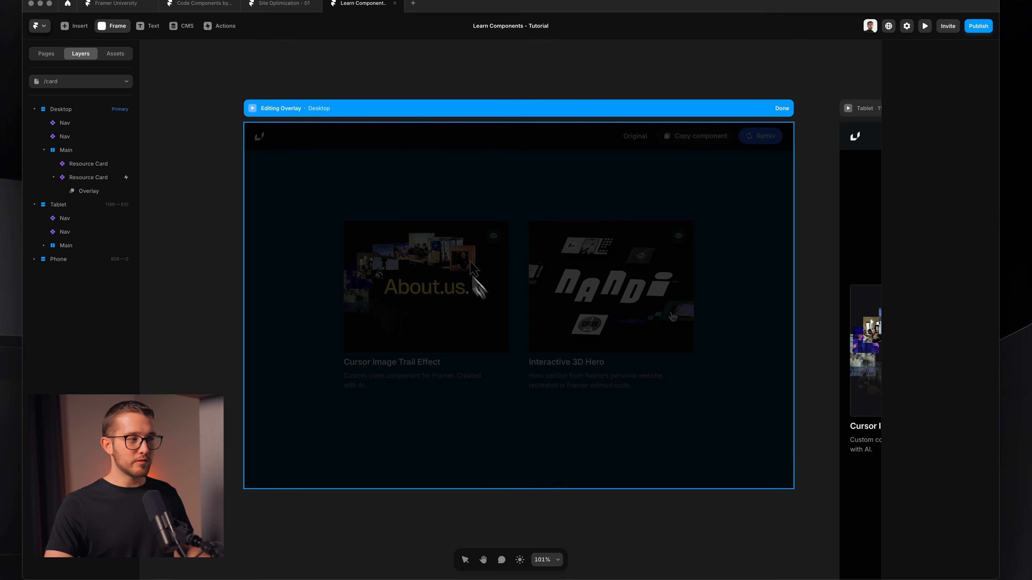
{"action": "mouse_move", "coordinate": [402, 211]}
{"action": "left_mouse_down"}
{"action": "mouse_move", "coordinate": [594, 364]}
{"action": "mouse_move", "coordinate": [571, 354]}
{"action": "left_mouse_up"}
{"action": "key", "text": "alt+h"}
{"action": "key", "text": "alt+v"}
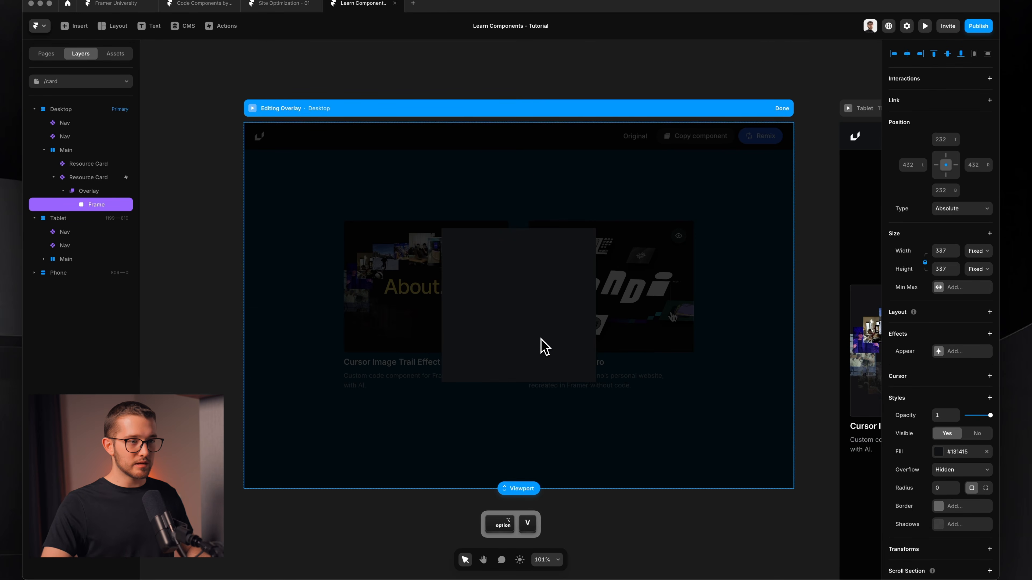
- Give the overlay's frame a gray #73787D fill and a radius of 20, and finish editing the overlay
{"action": "left_click", "coordinate": [959, 453]}
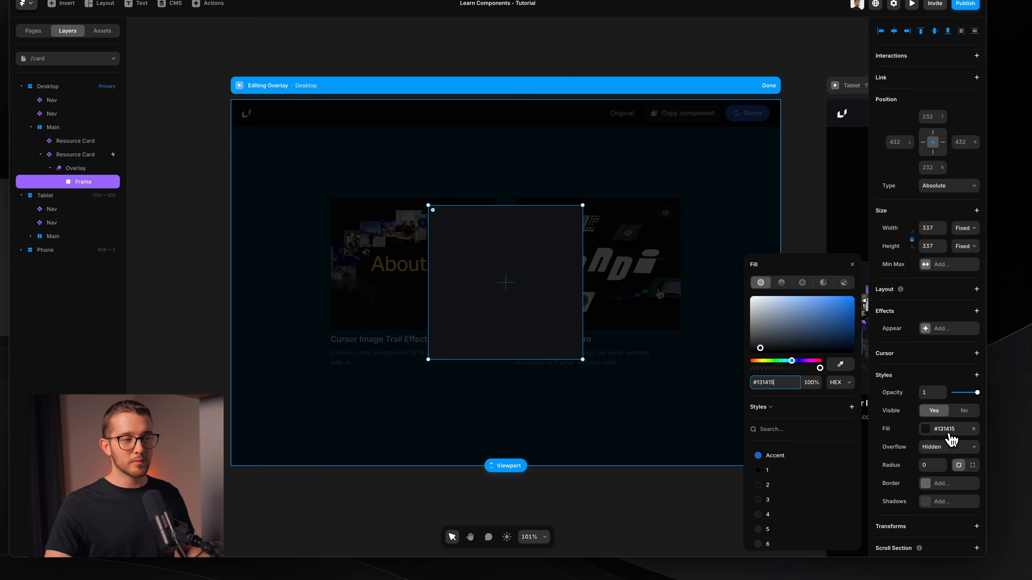
{"action": "left_click_drag", "start_coordinate": [760, 317], "coordinate": [759, 327]}
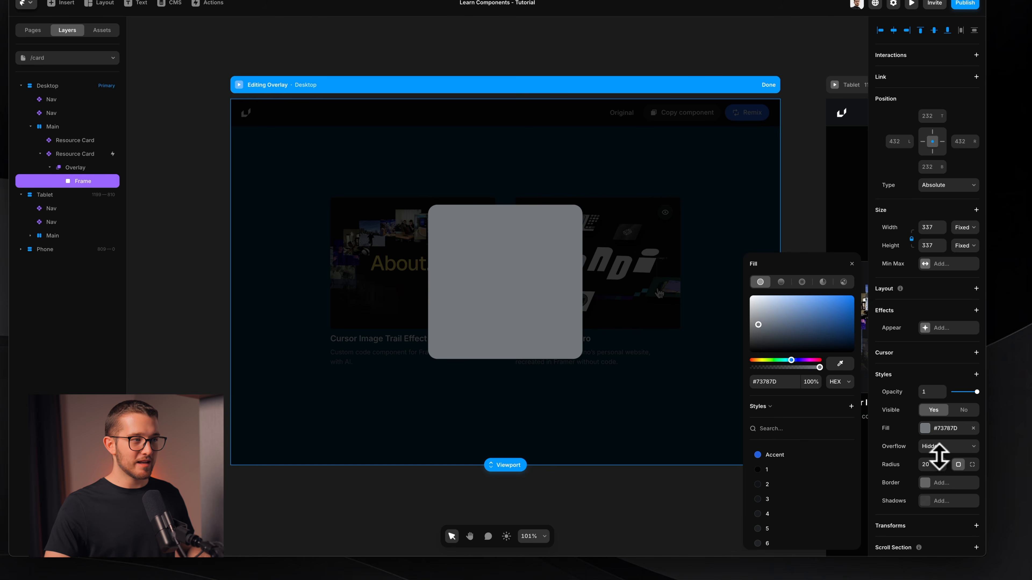
{"action": "left_click", "coordinate": [714, 259]}
{"action": "key", "text": "Escape"}
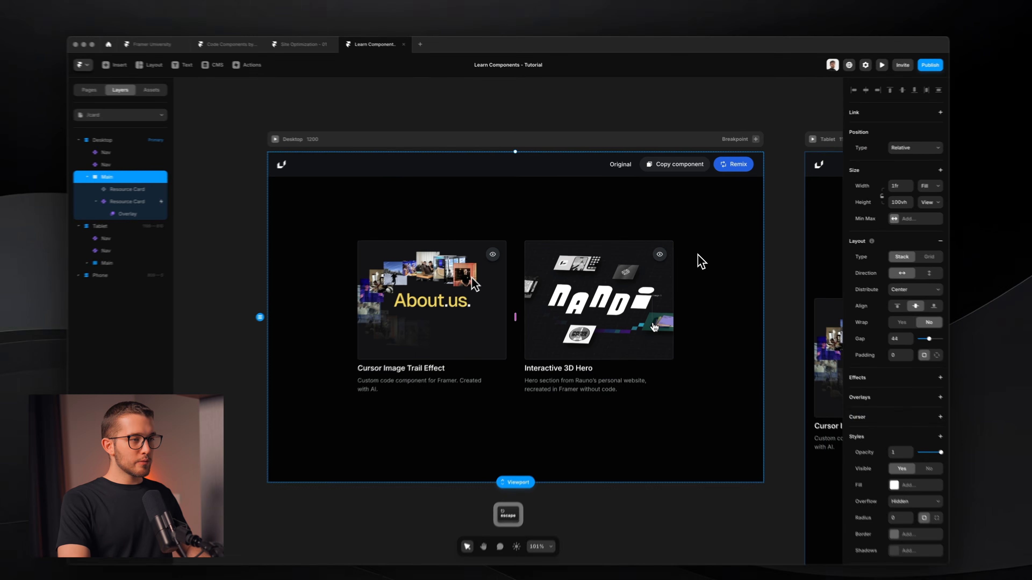
- Preview the Card page and test opening the overlay with the Interactive 3D Hero card's Quick Preview Button
{"action": "key", "text": "super+p"}
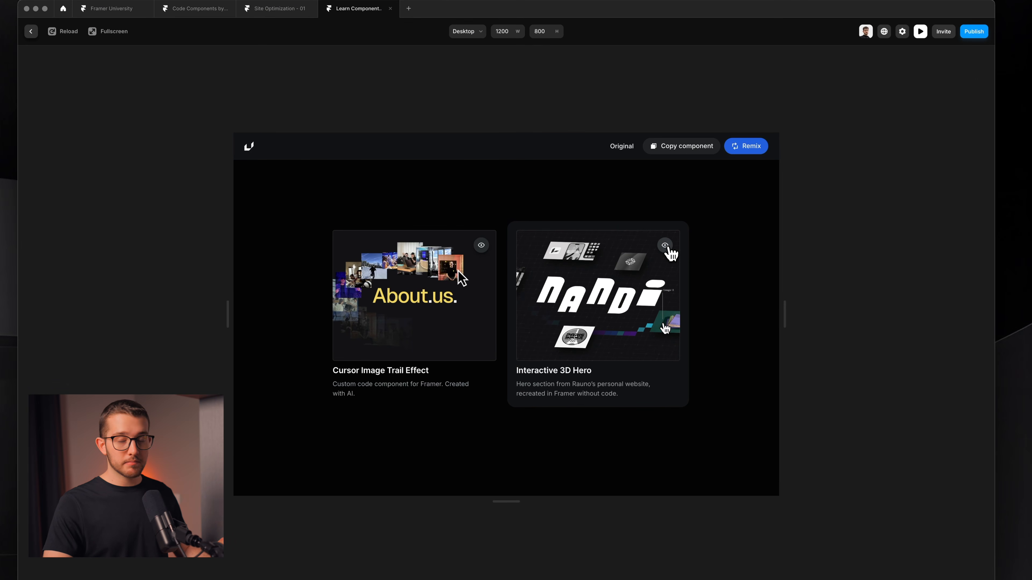
{"action": "left_click", "coordinate": [669, 248]}
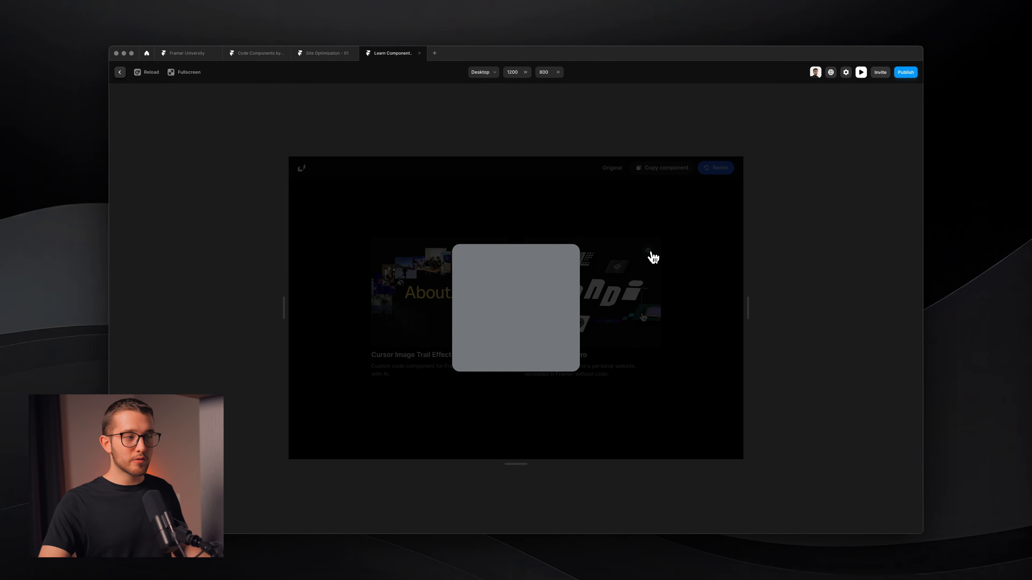
{"action": "key", "text": "Escape"}
{"action": "key", "text": "Escape"}
- Open the Quick Preview Button component nested in the Resource Card and examine its click interaction
{"action": "double_click", "coordinate": [651, 254], "text": "super"}
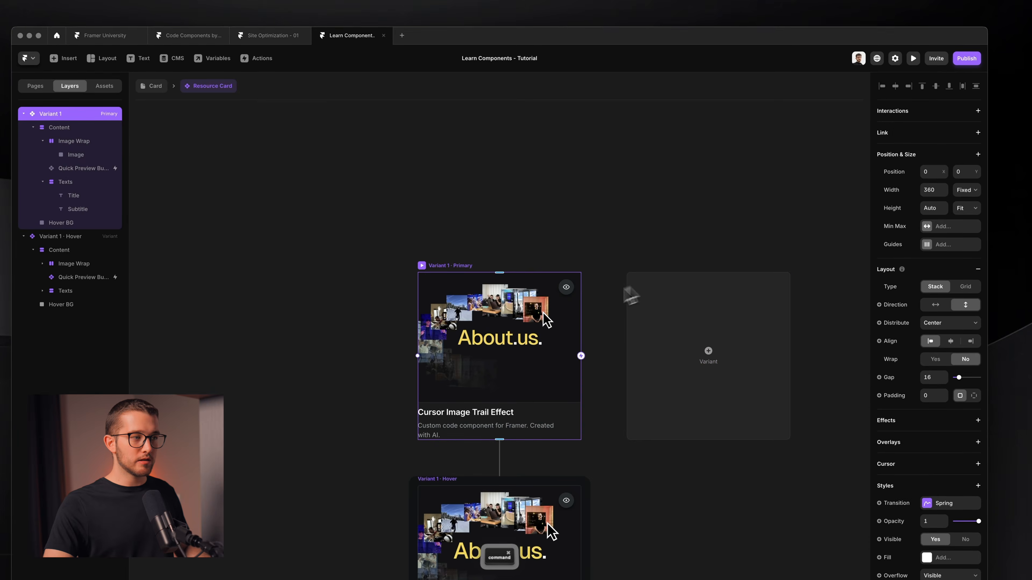
{"action": "left_click", "coordinate": [572, 293]}
{"action": "double_click", "coordinate": [570, 292], "text": "super"}
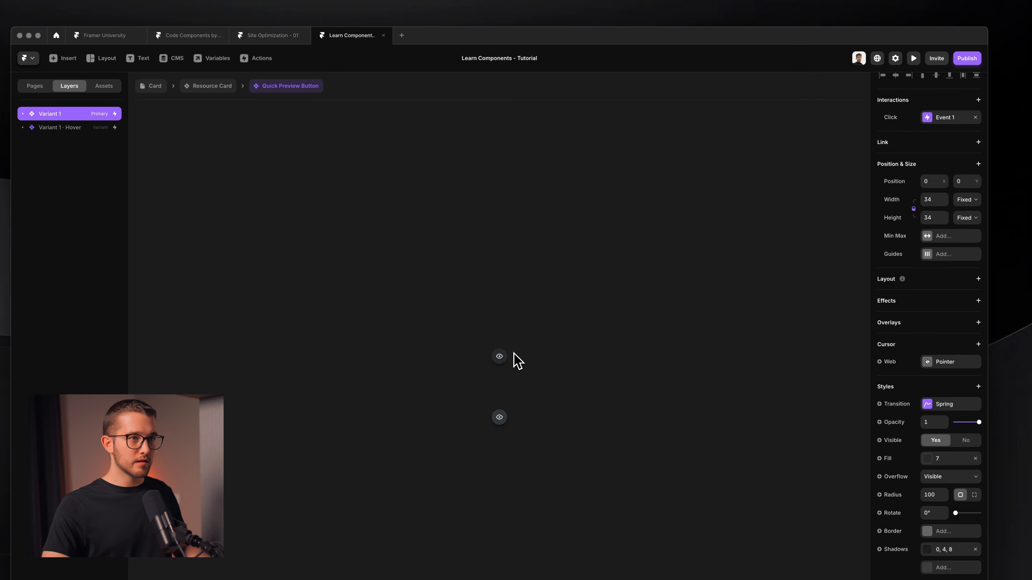
{"action": "left_click", "coordinate": [935, 118]}
{"action": "left_click", "coordinate": [938, 119]}
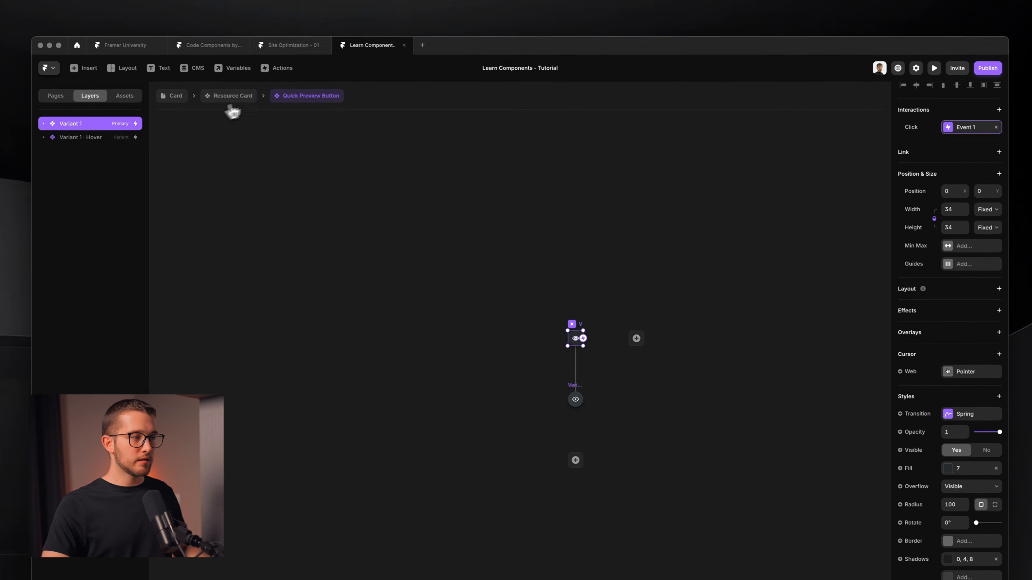
- Return to the Resource Card component and examine the event assigned to its Quick Preview Button
{"action": "left_click", "coordinate": [232, 97]}
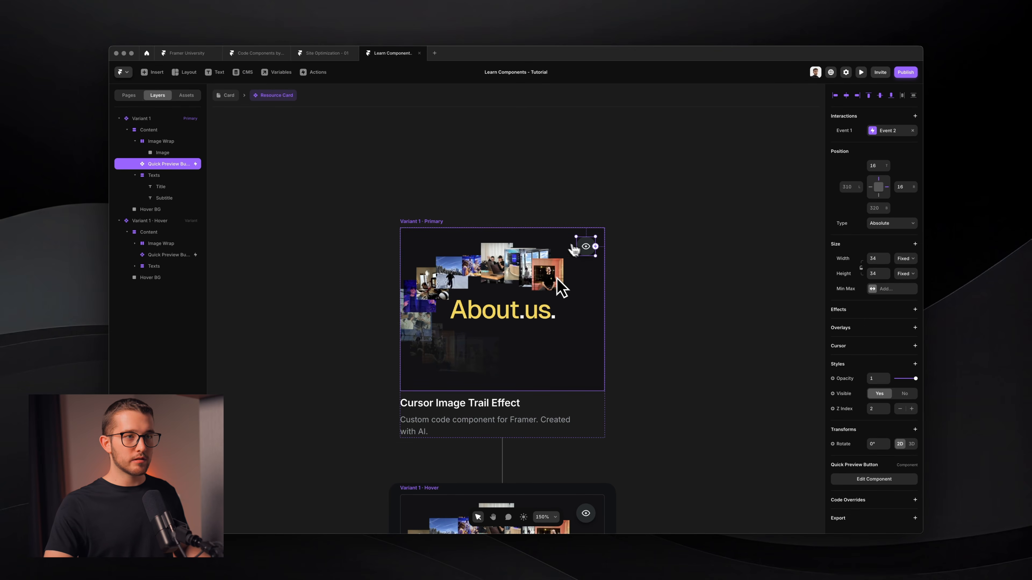
{"action": "left_click", "coordinate": [886, 132]}
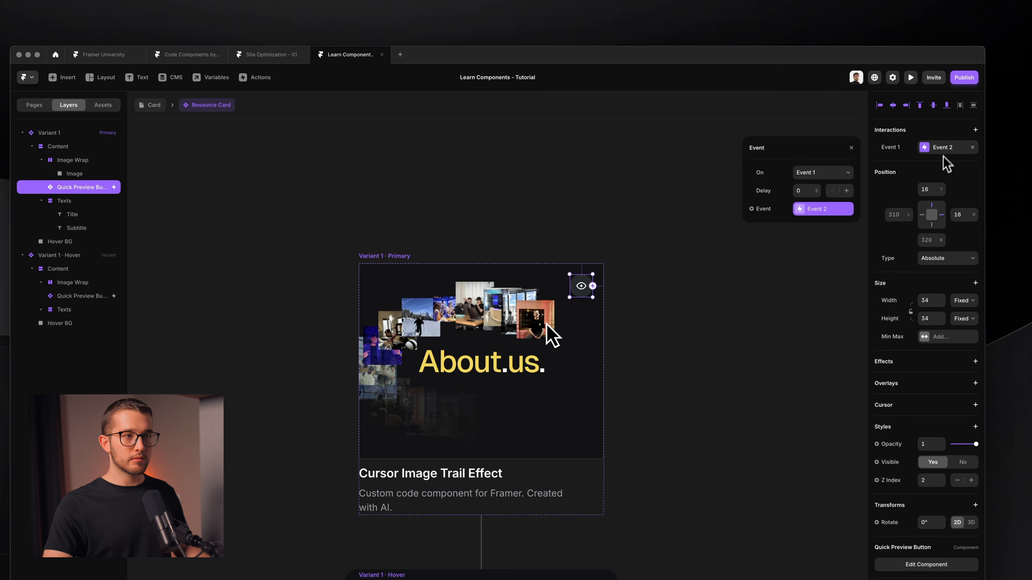
{"action": "left_click", "coordinate": [876, 131]}
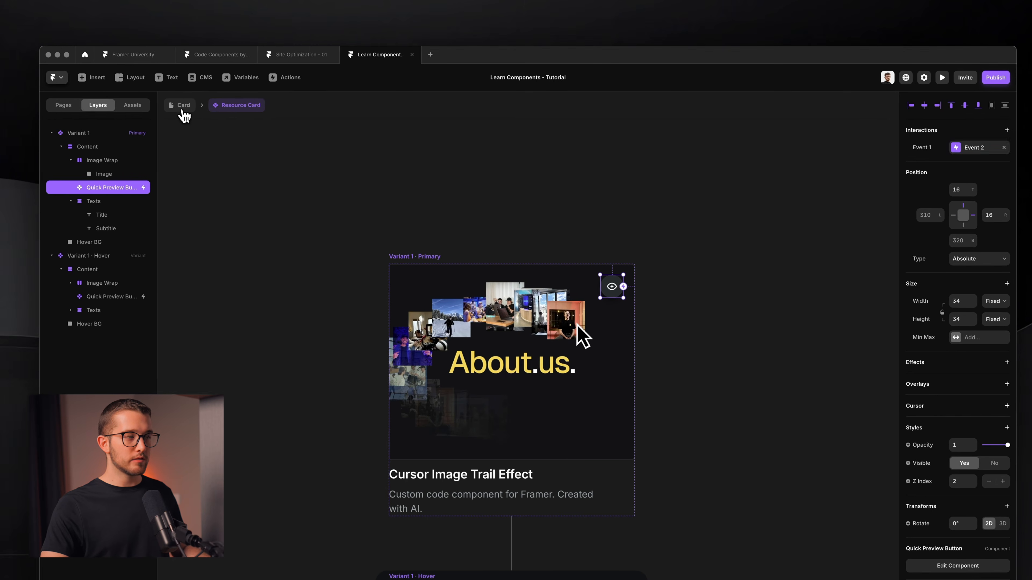
- Return to the Card page and review which event shows the Interactive 3D Hero card's overlay
{"action": "left_click", "coordinate": [152, 105]}
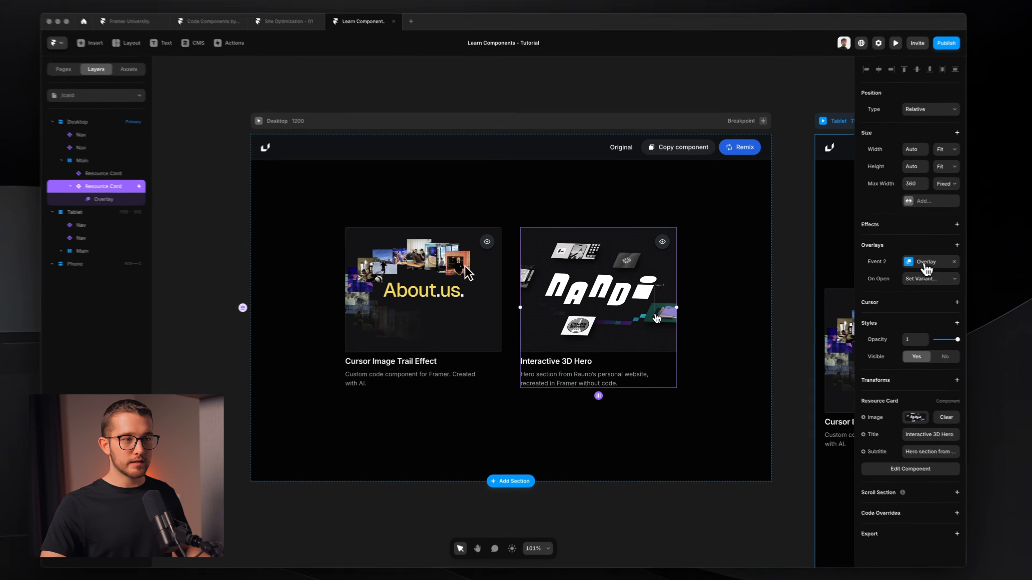
{"action": "left_click", "coordinate": [888, 265]}
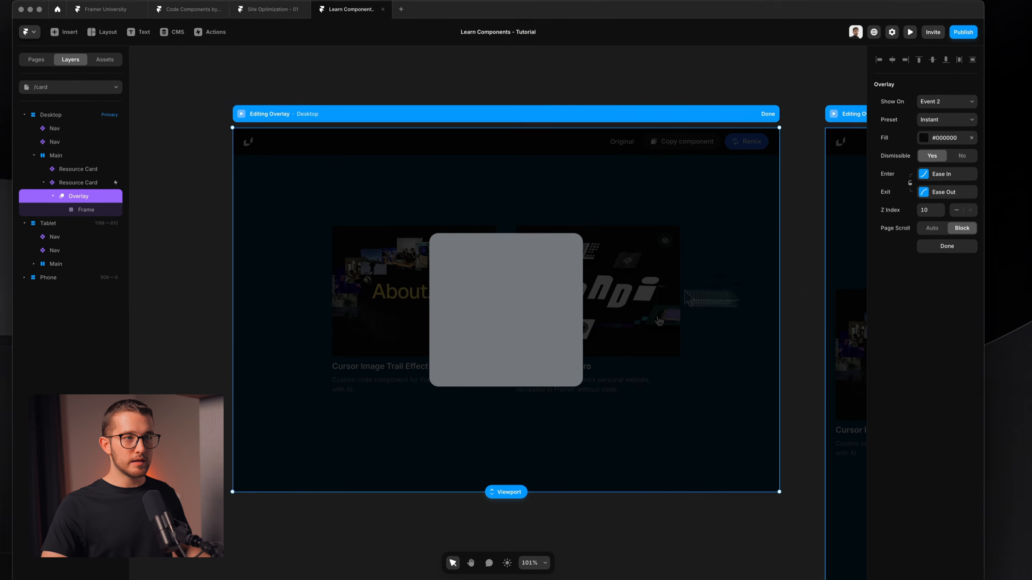
{"action": "left_click", "coordinate": [878, 133]}
{"action": "left_click", "coordinate": [946, 137]}
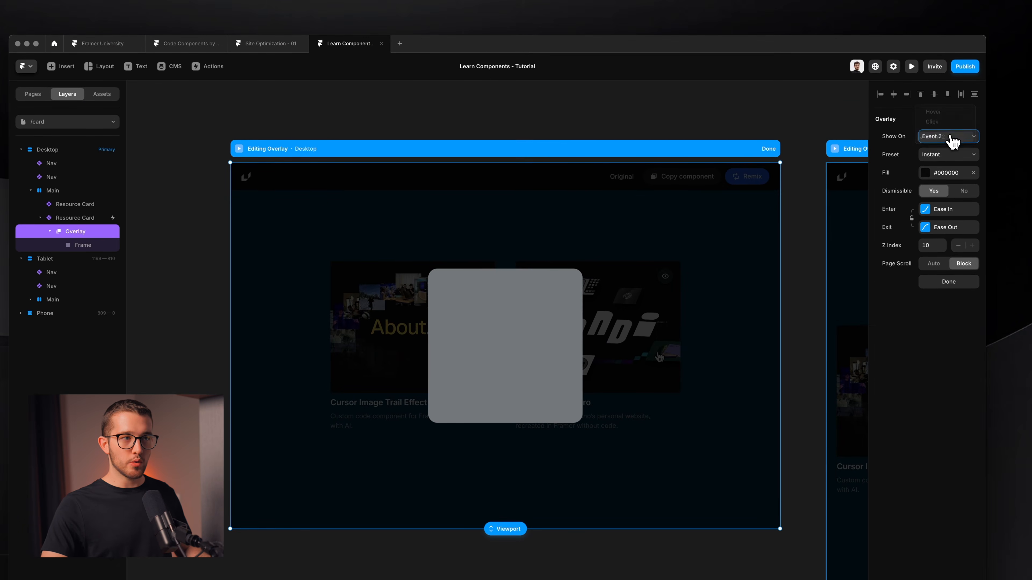
{"action": "key", "text": "Escape"}
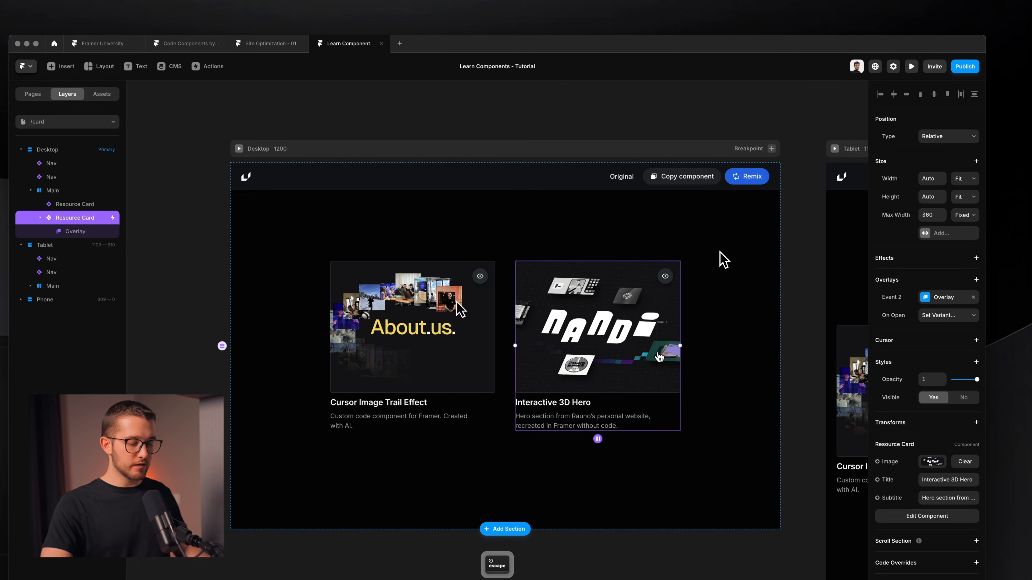
- Preview the page once more and open the overlay from the Interactive 3D Hero card's eye button
{"action": "key", "text": "super+p"}
{"action": "left_click", "coordinate": [658, 284]}
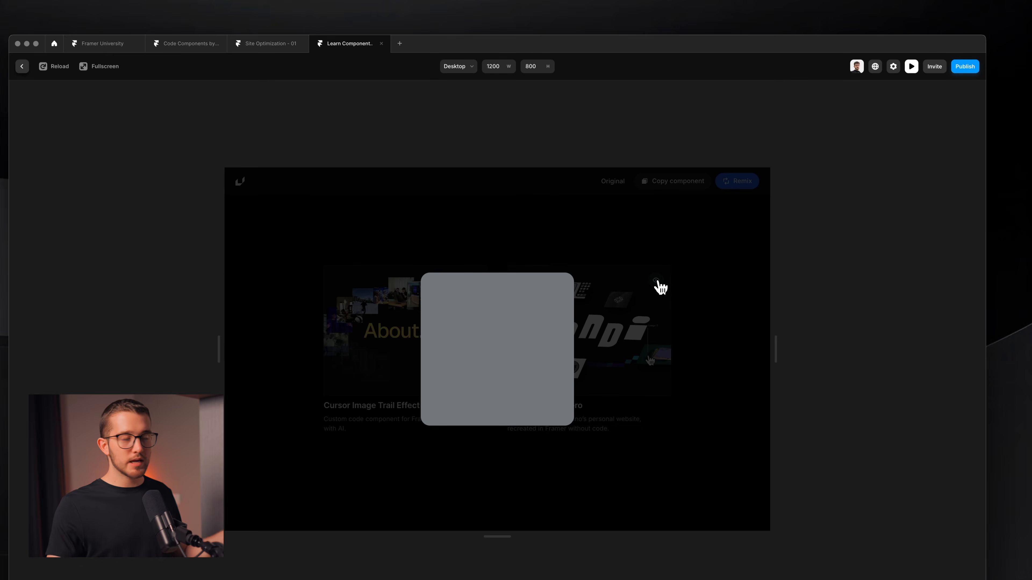